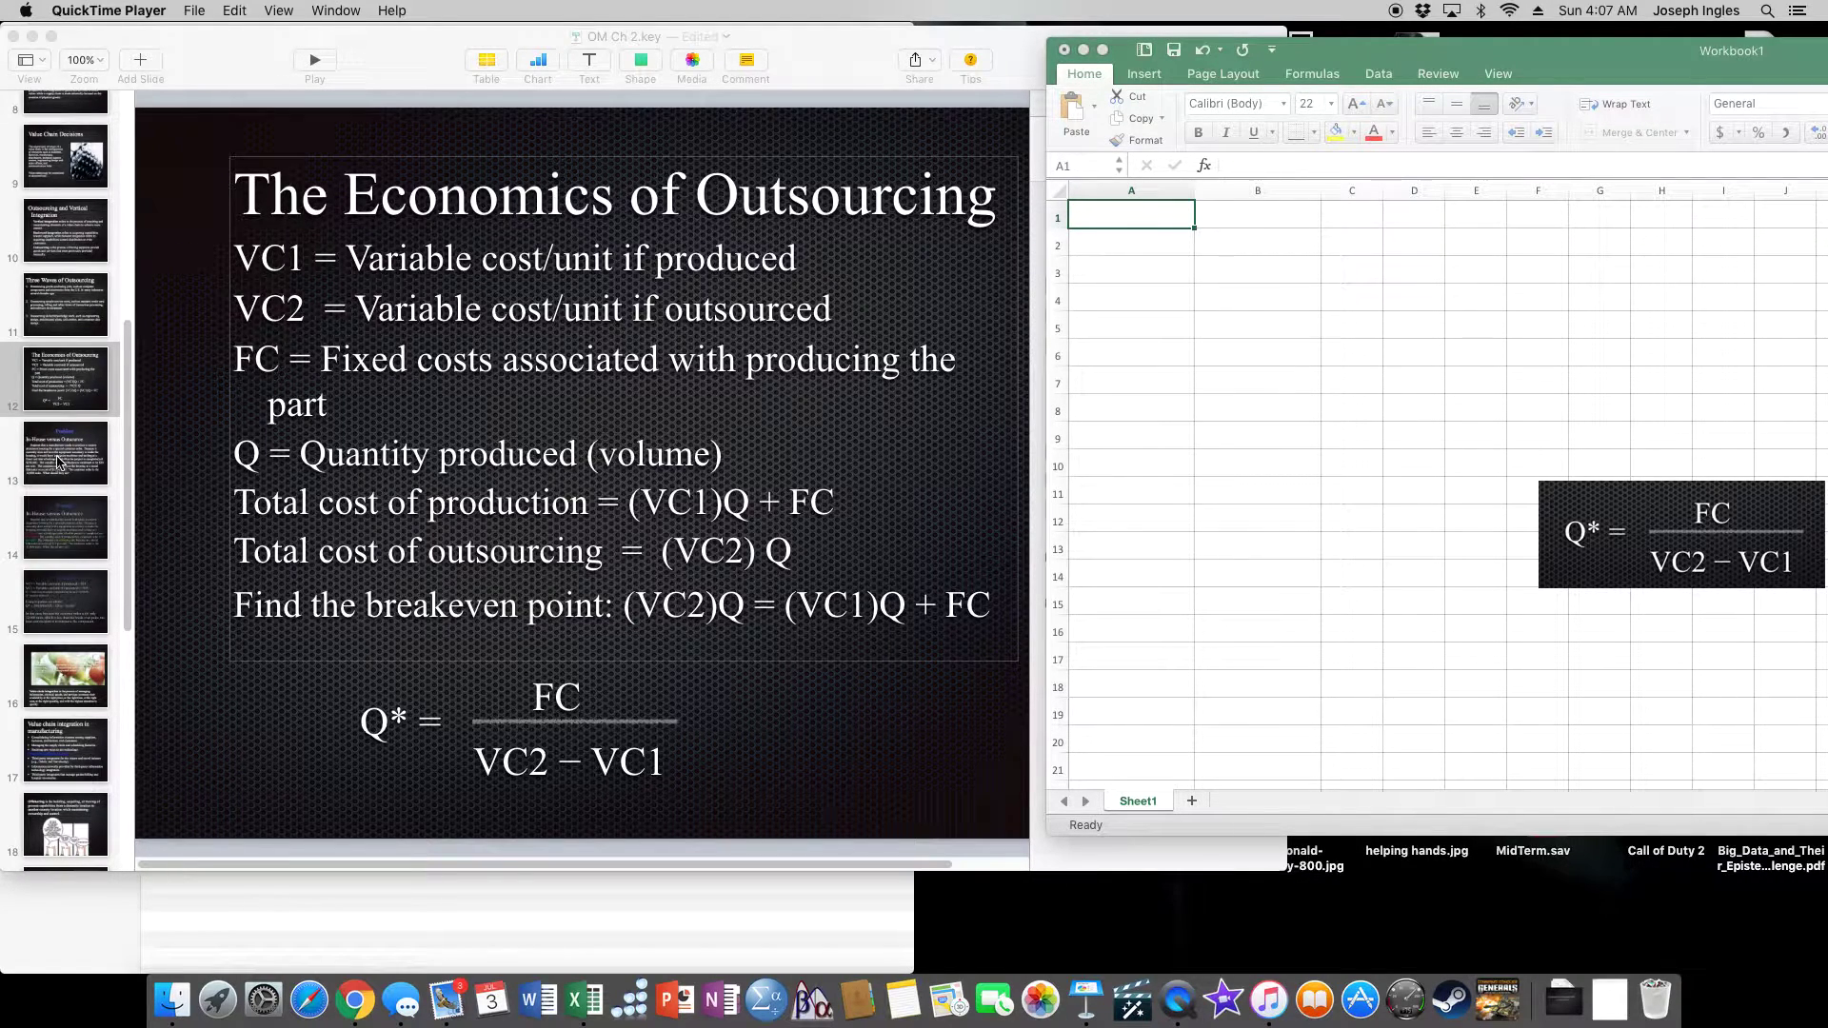
Show the In-House versus Outsource problem slide, widen the window, then the coloured key-costs slide
click(59, 461)
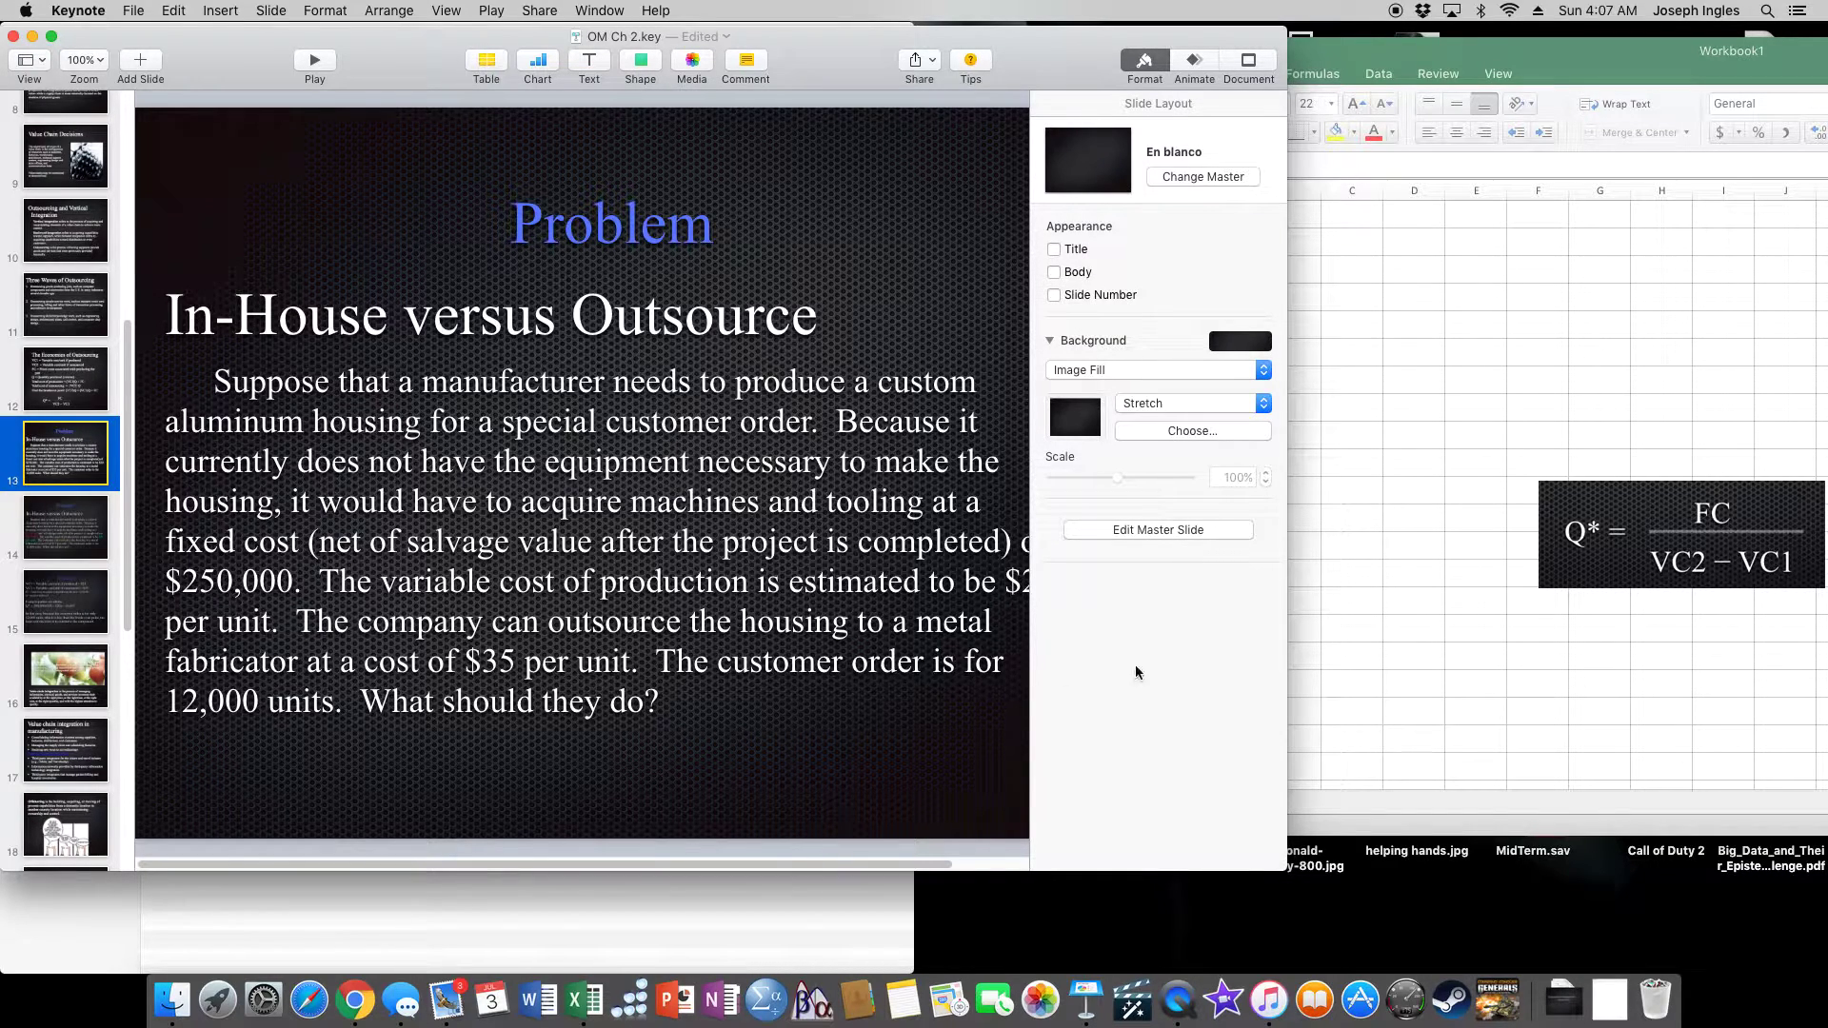
drag(1304, 676, 1338, 674)
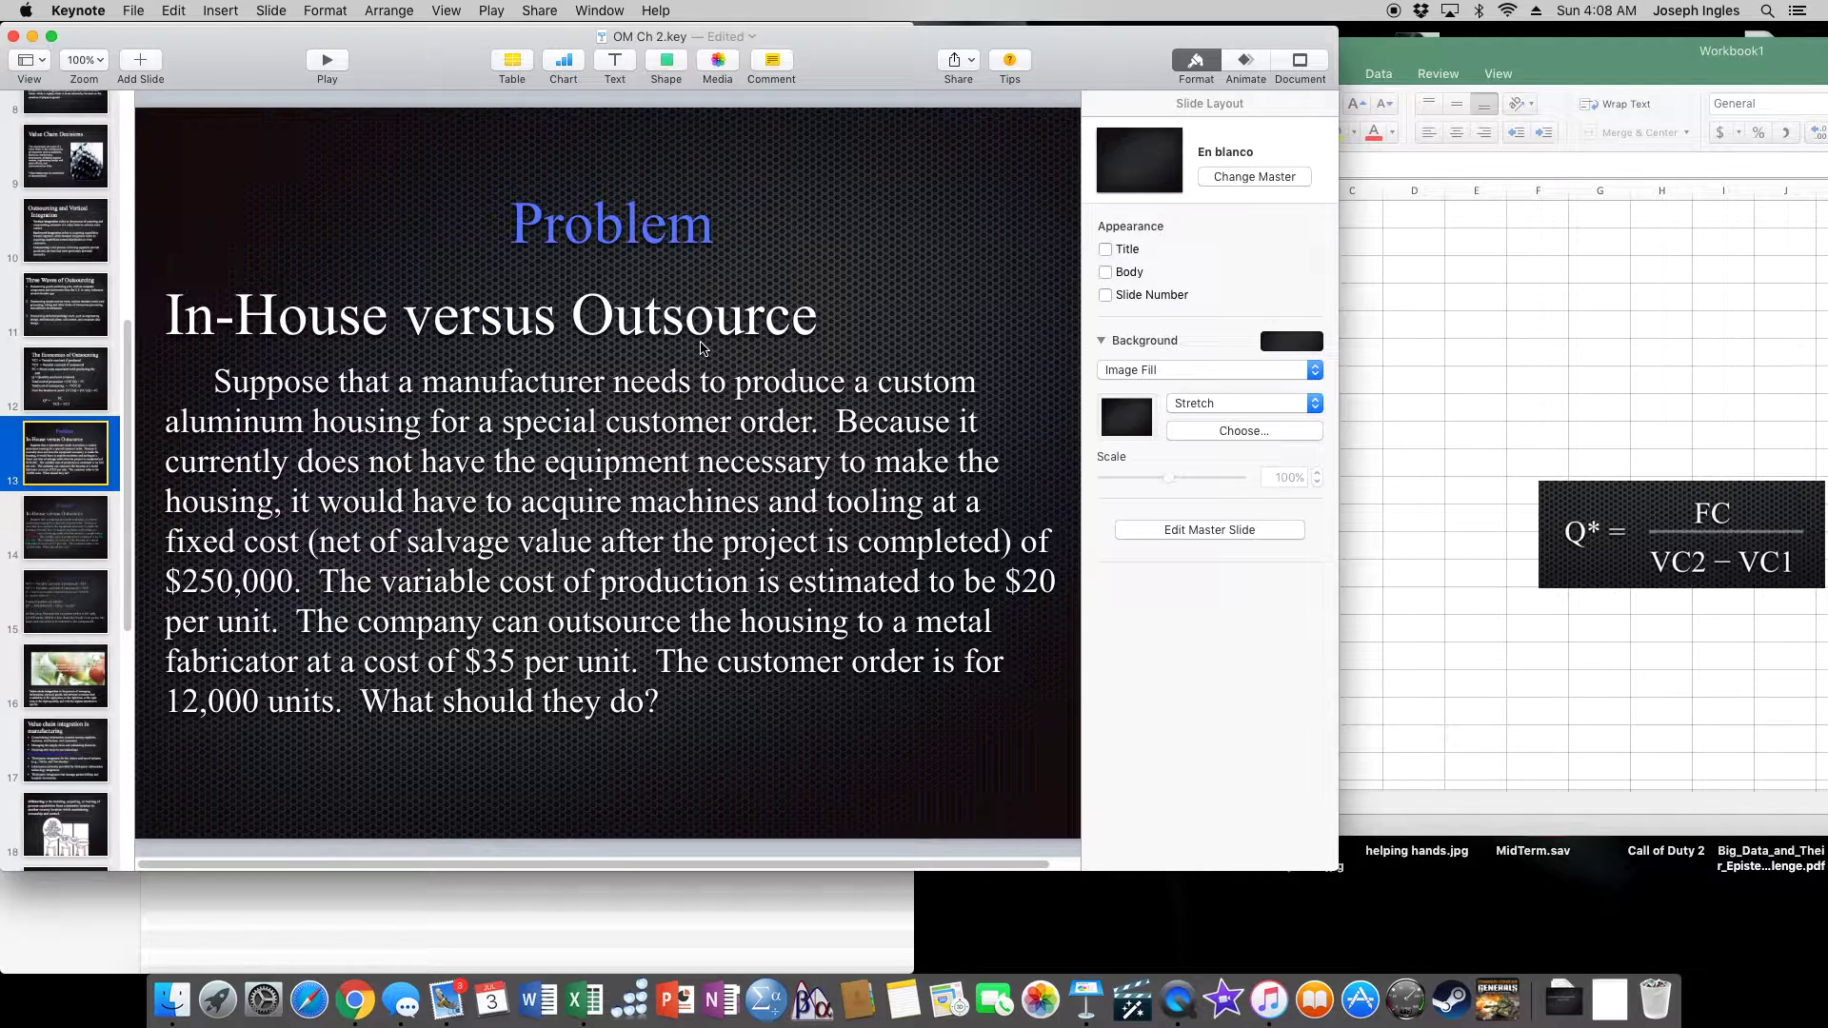
click(61, 532)
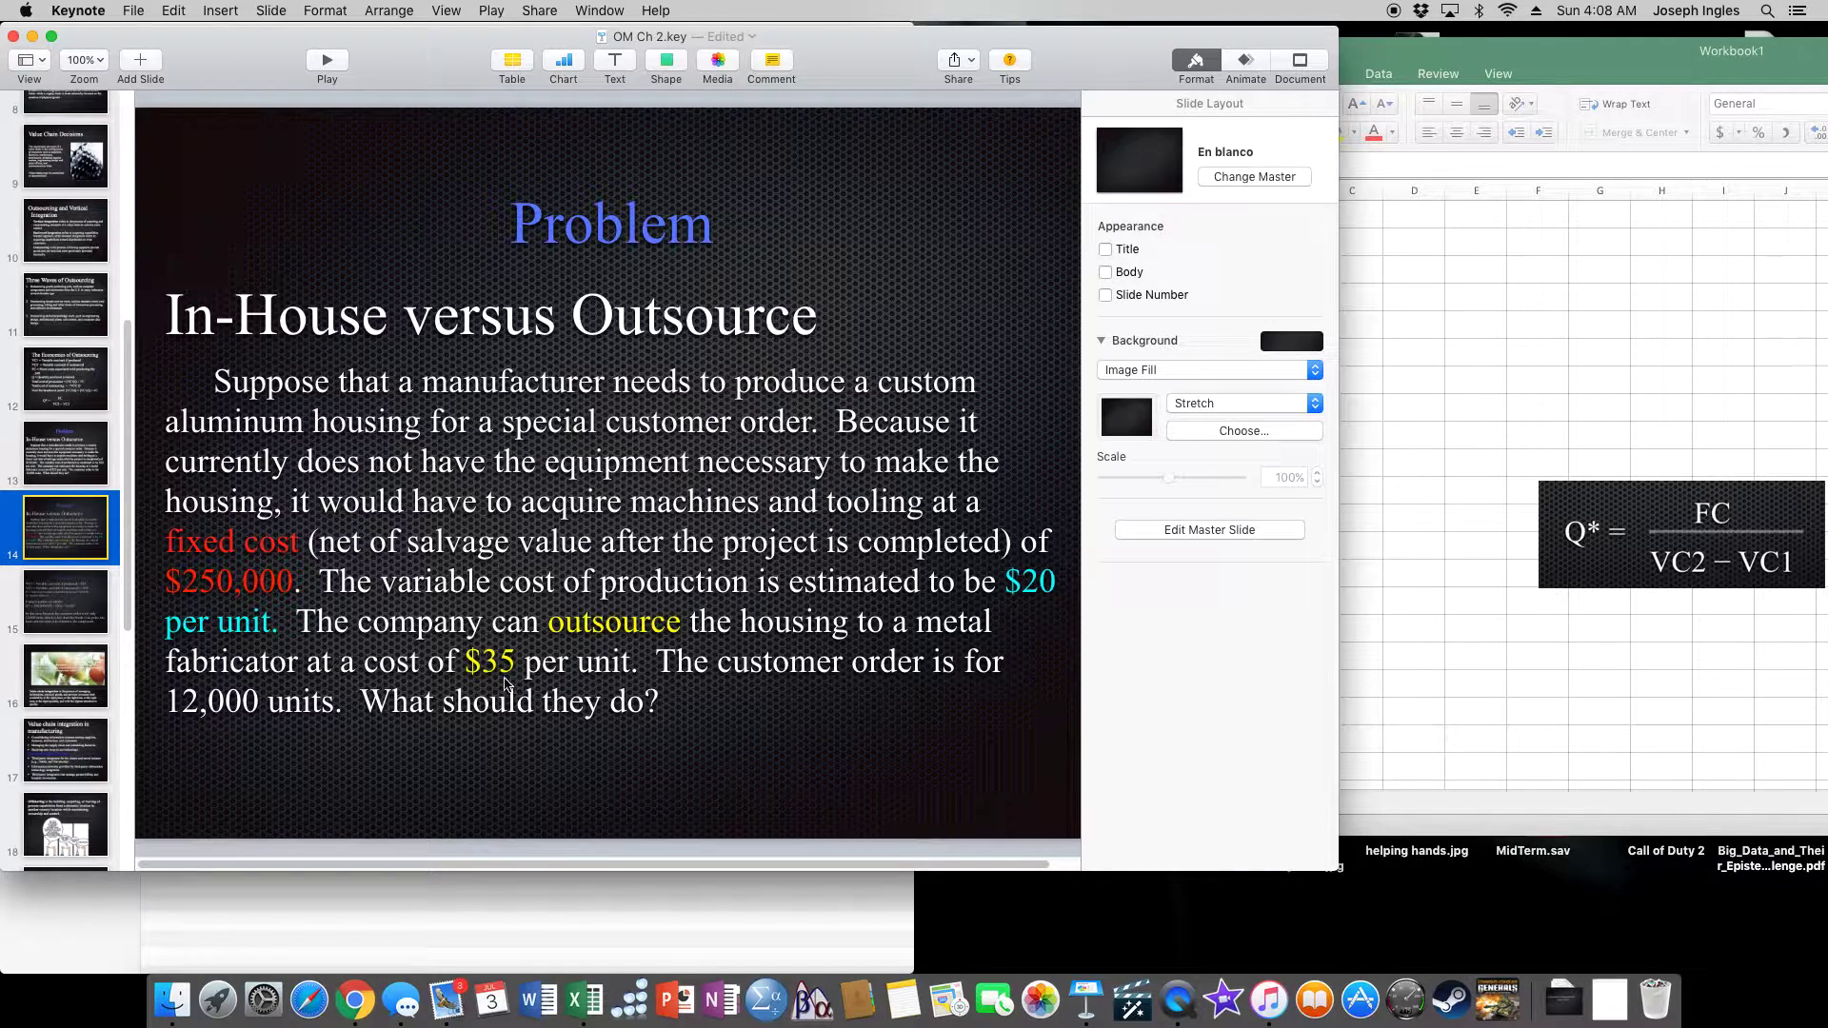
Show the Solution slide with the 16,667-unit break-even result
click(59, 609)
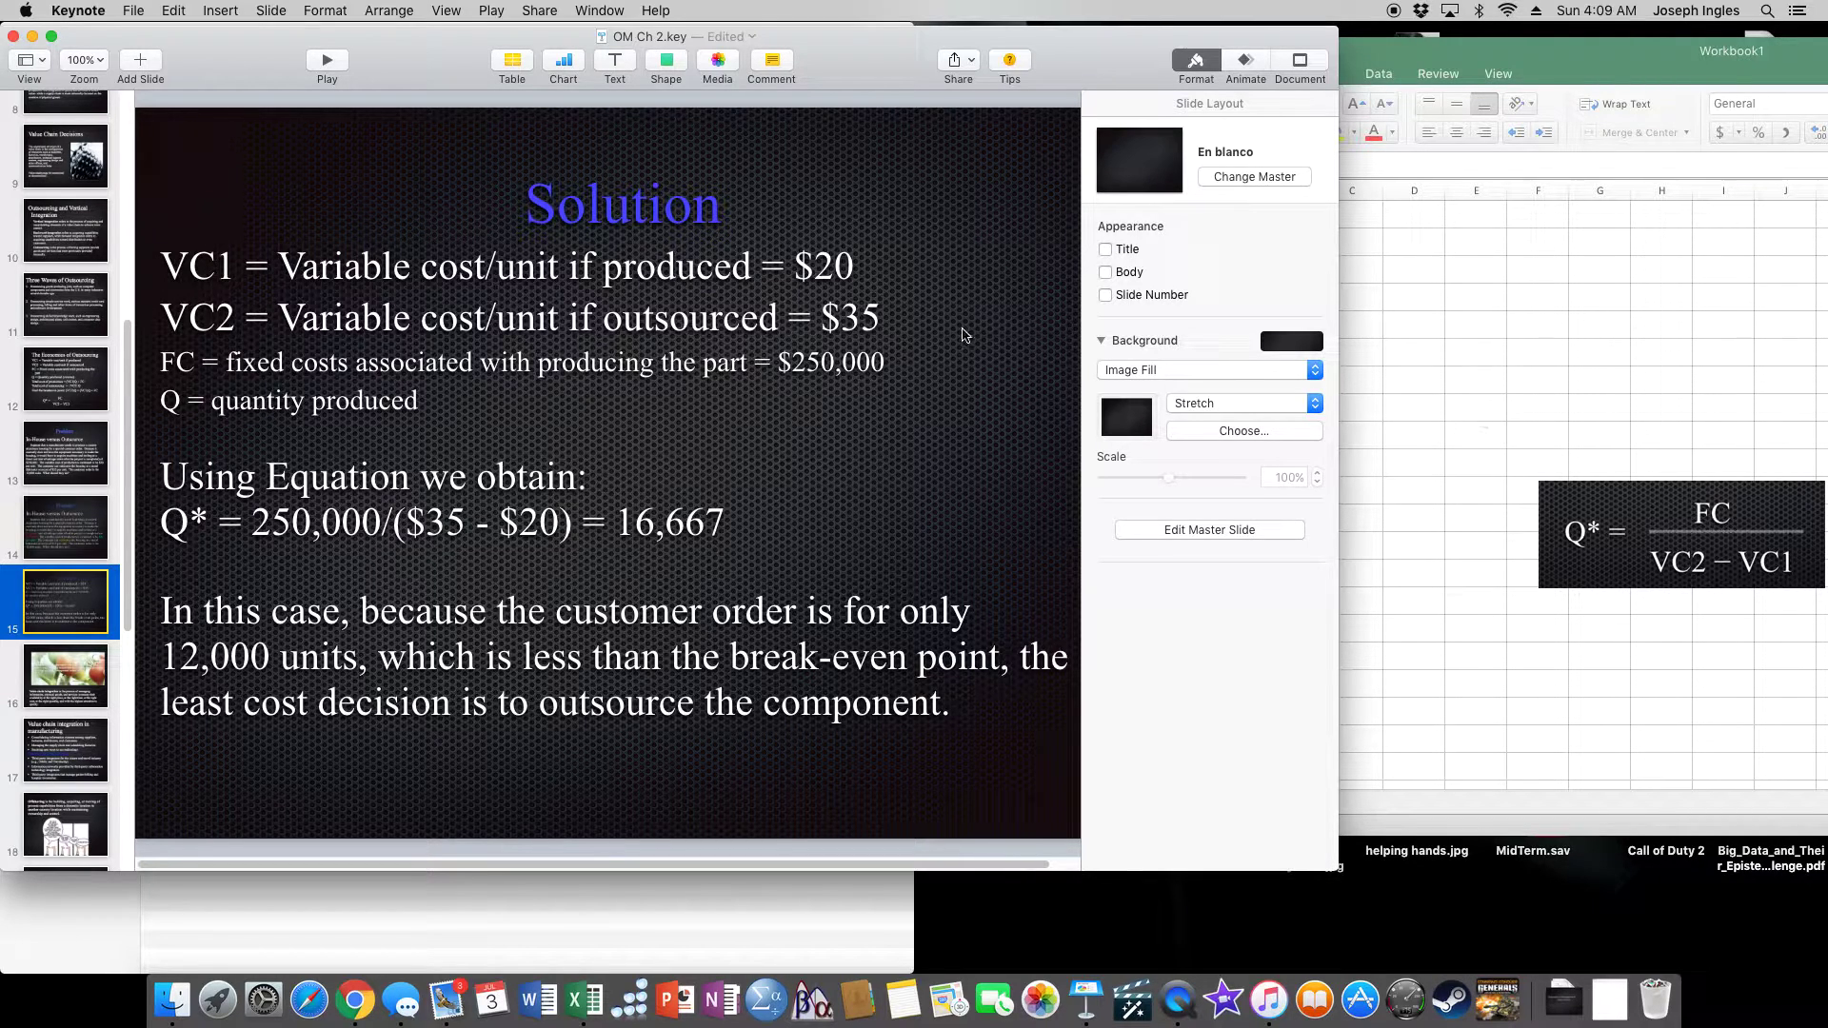
Enter Fixed Cost 250,000, VC Out (VC2) 35 and VC In (VC1) 20 in A1:B3
click(1438, 324)
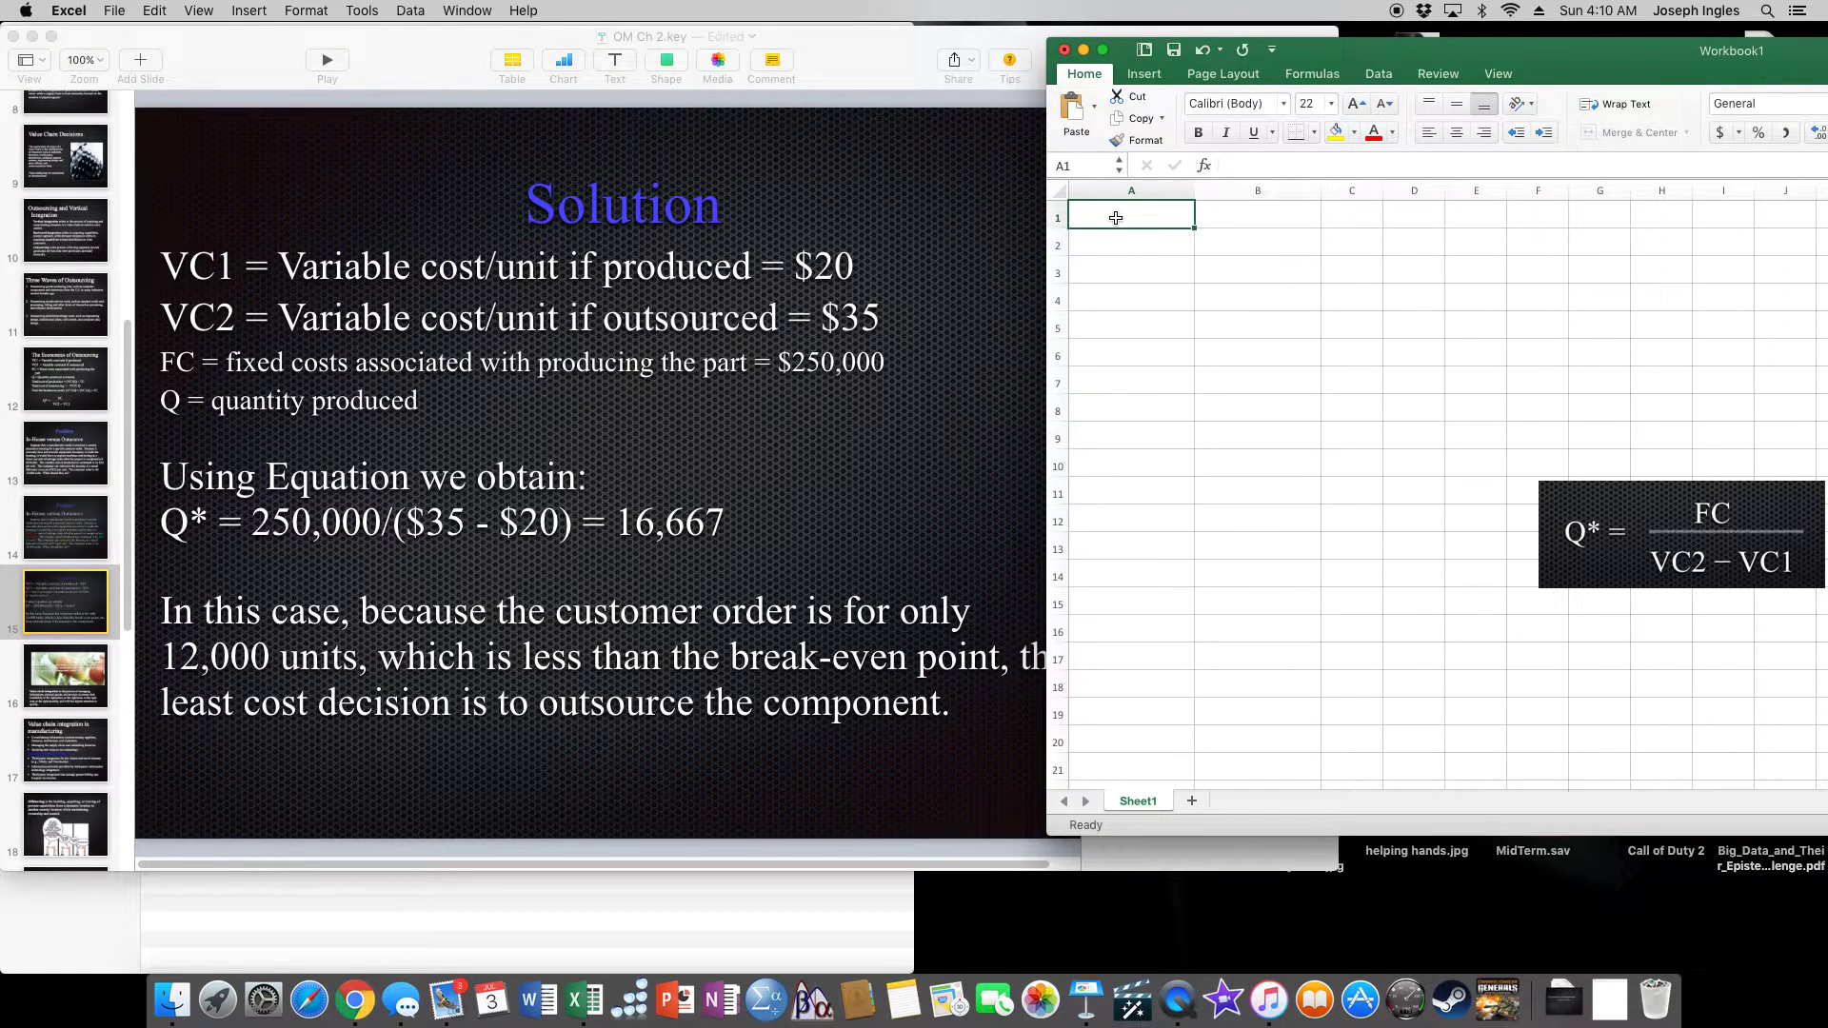
text(Fi)
text(xed Cost)
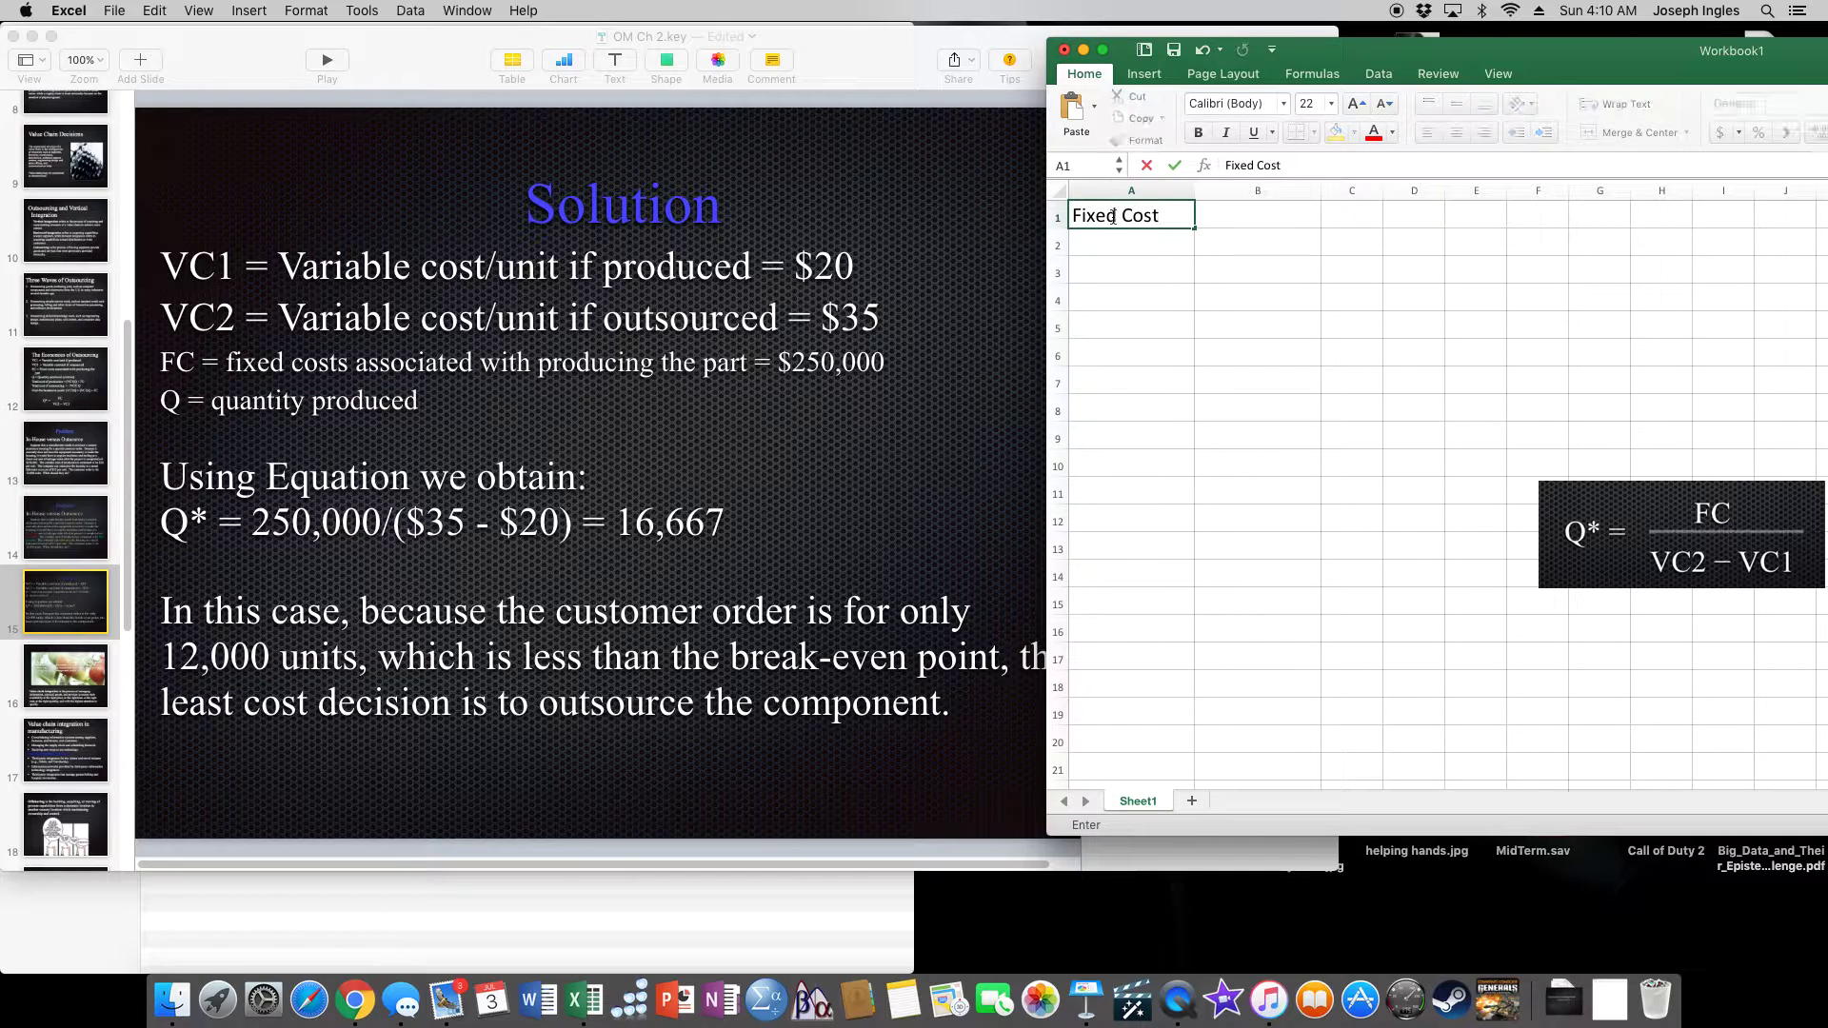
key(Tab)
text(2)
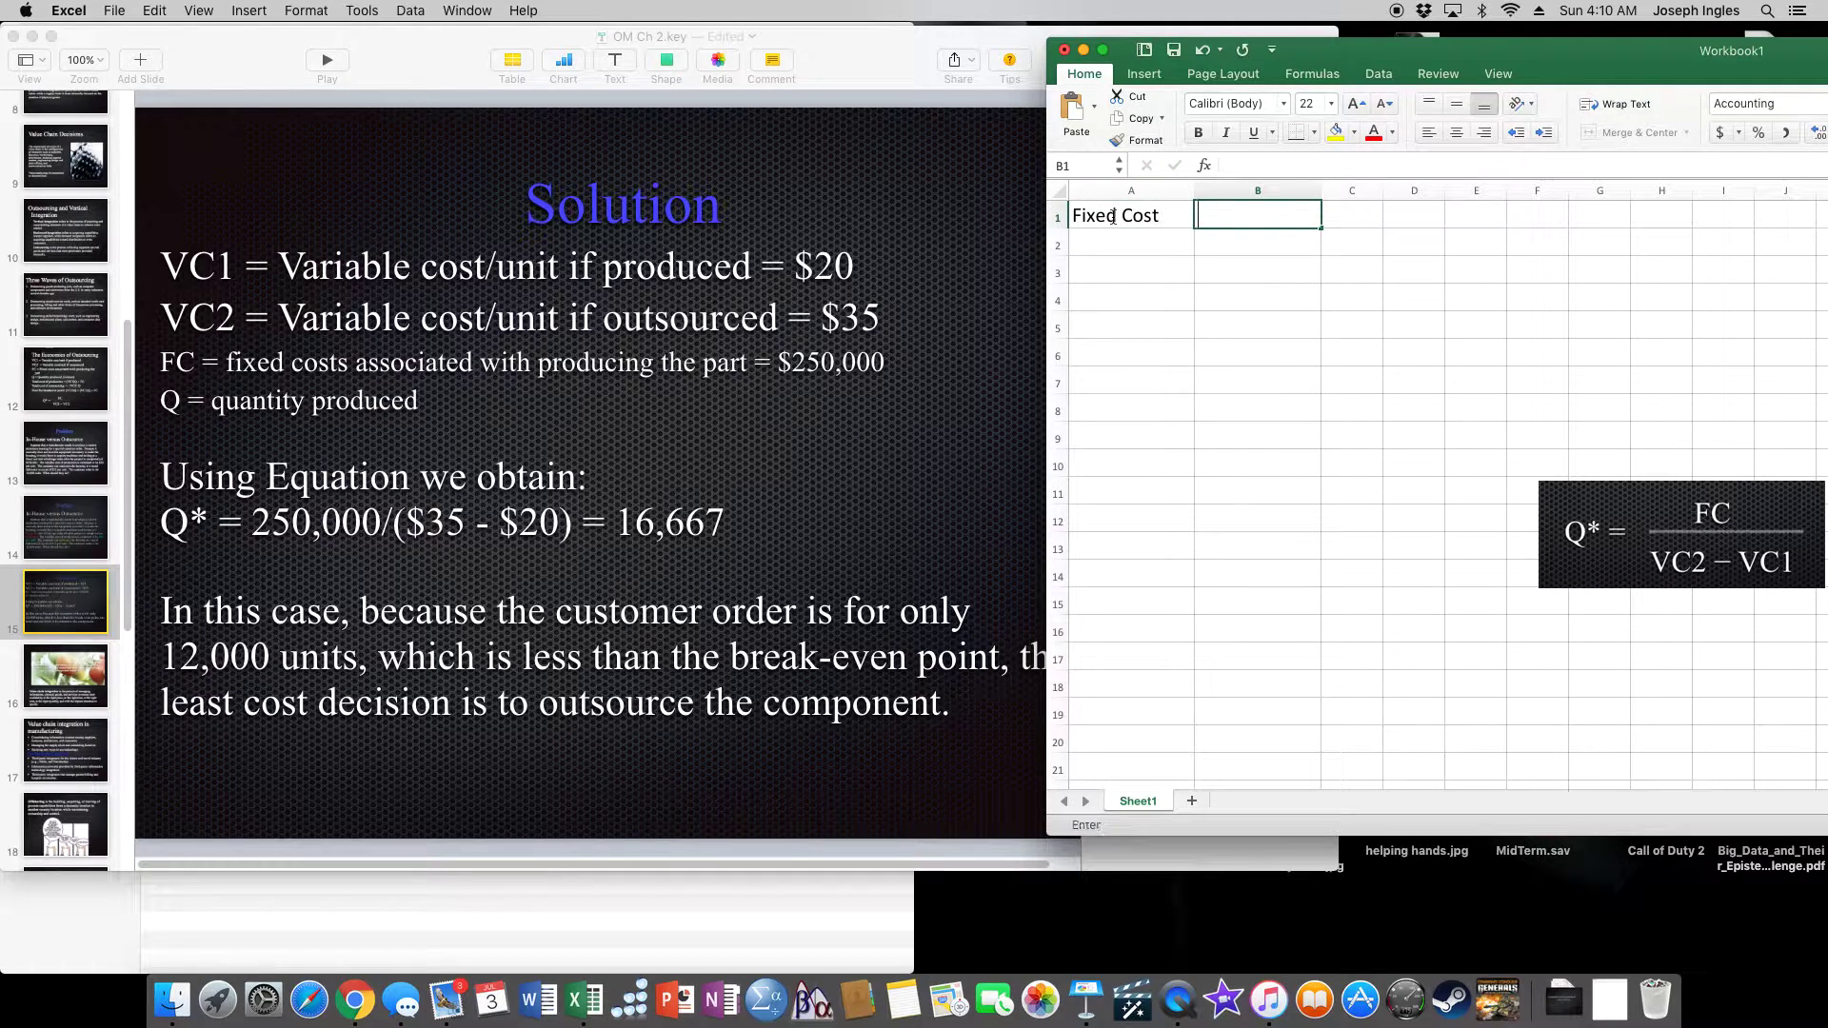
text(50,000)
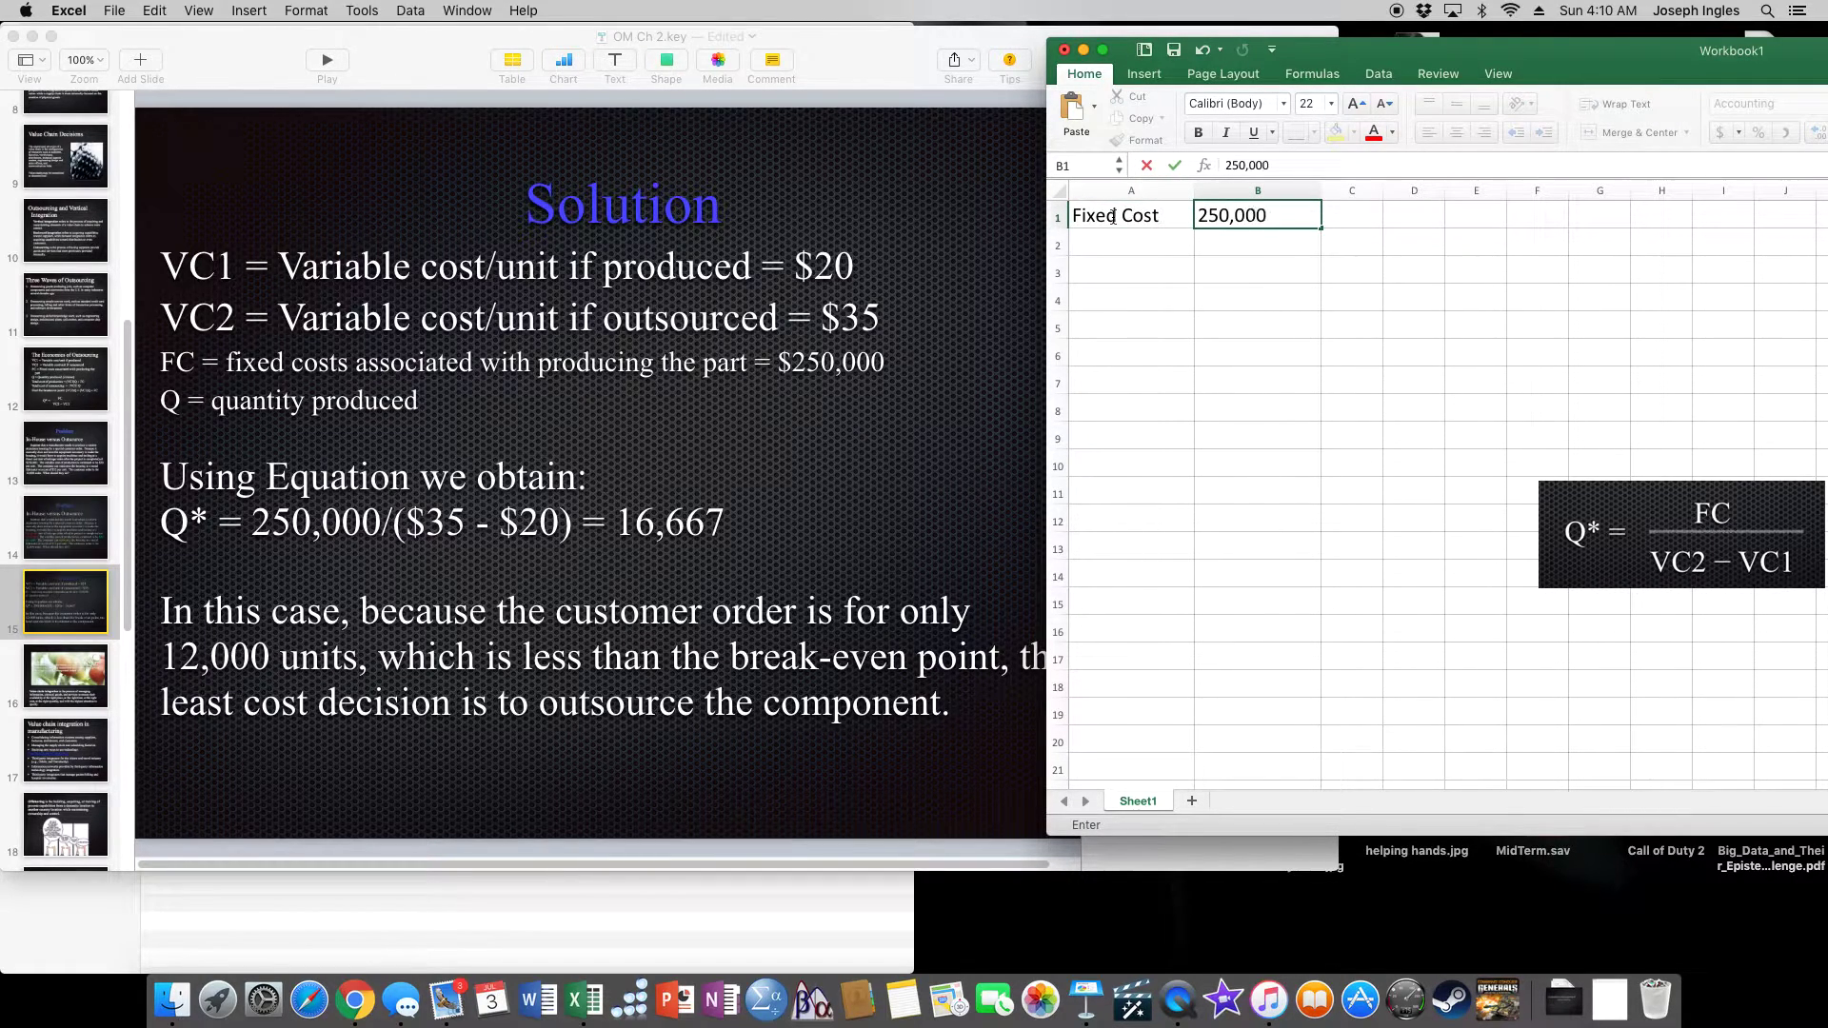
key(Return)
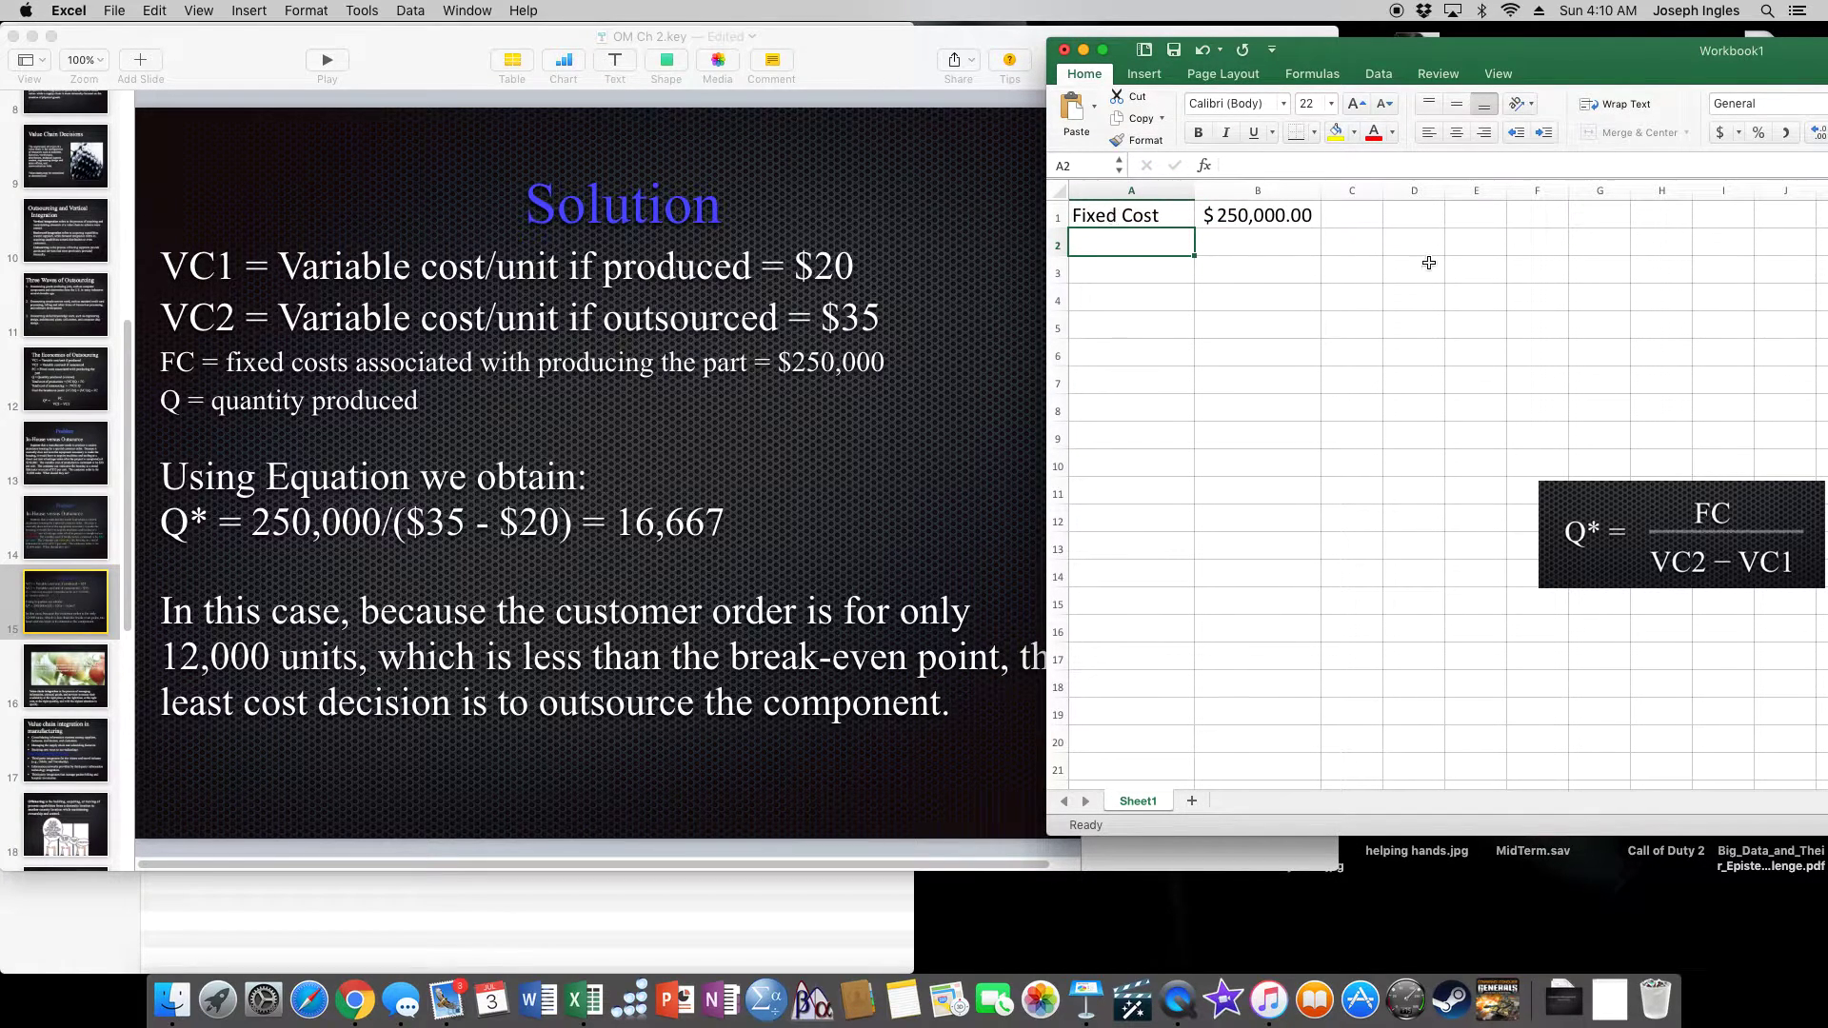
text(VC )
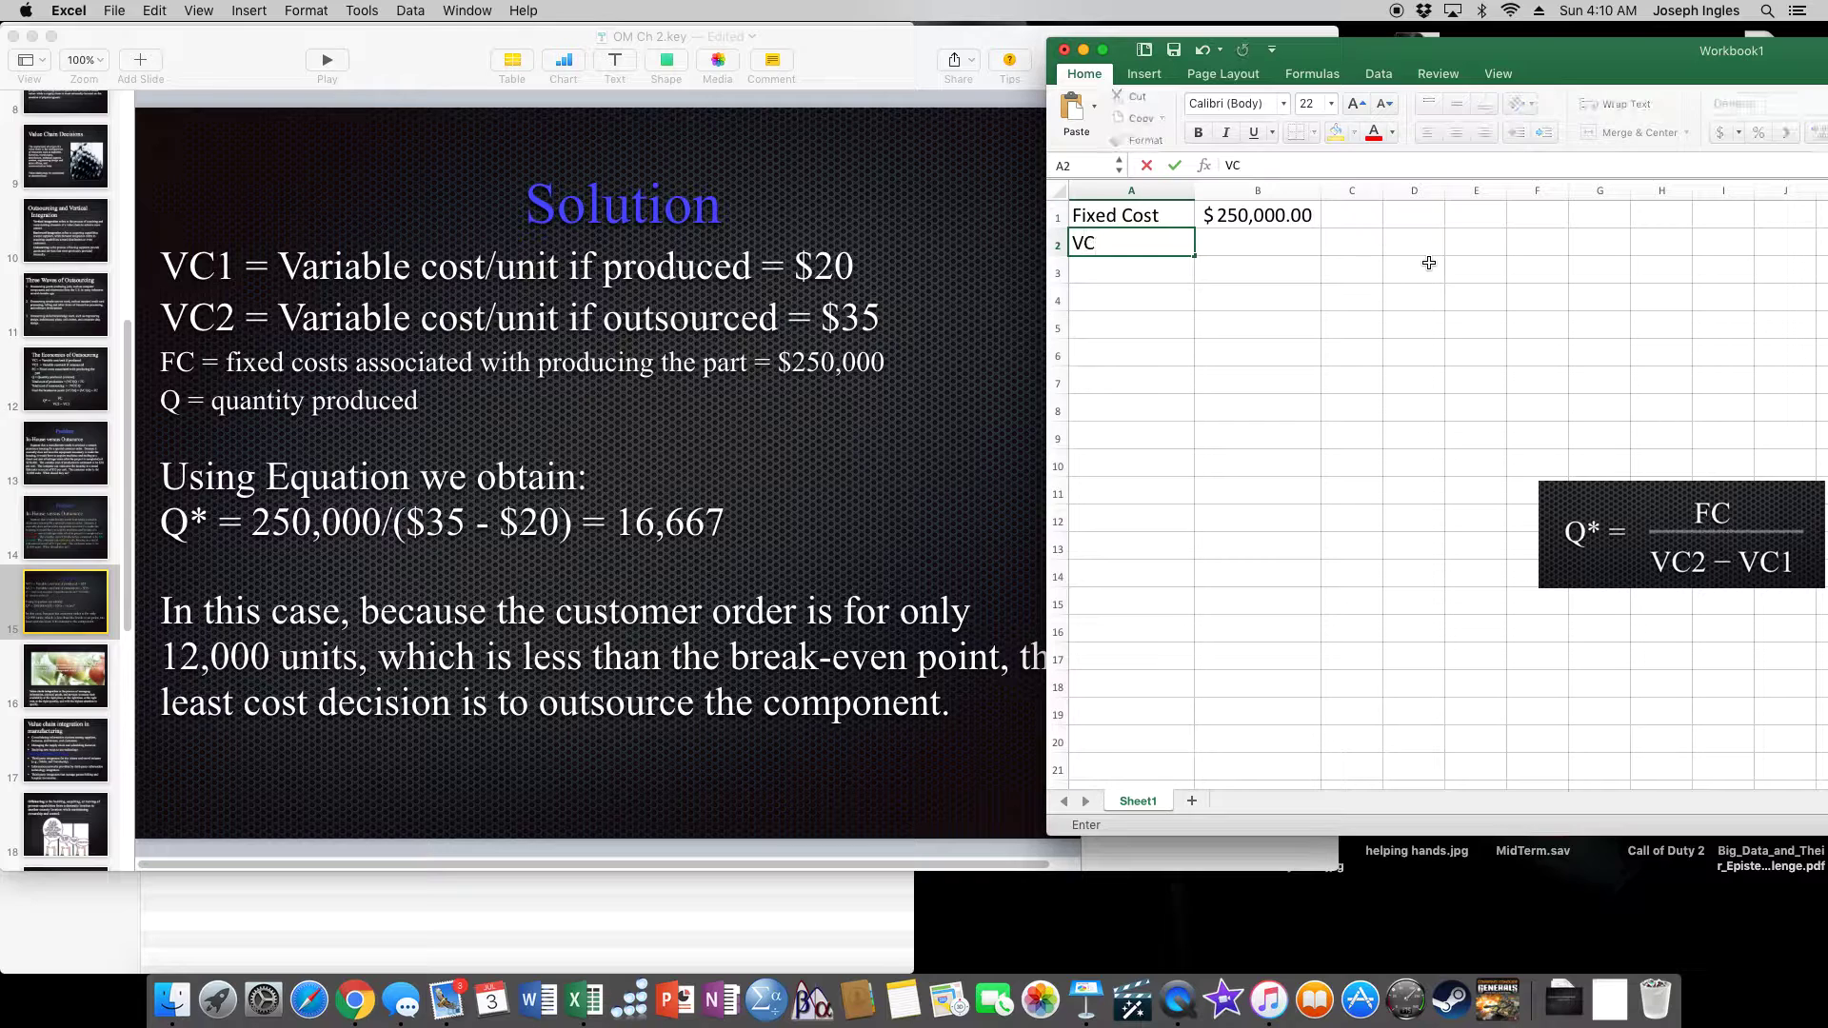
text(Out (V)
text(C2))
key(Tab)
text(3)
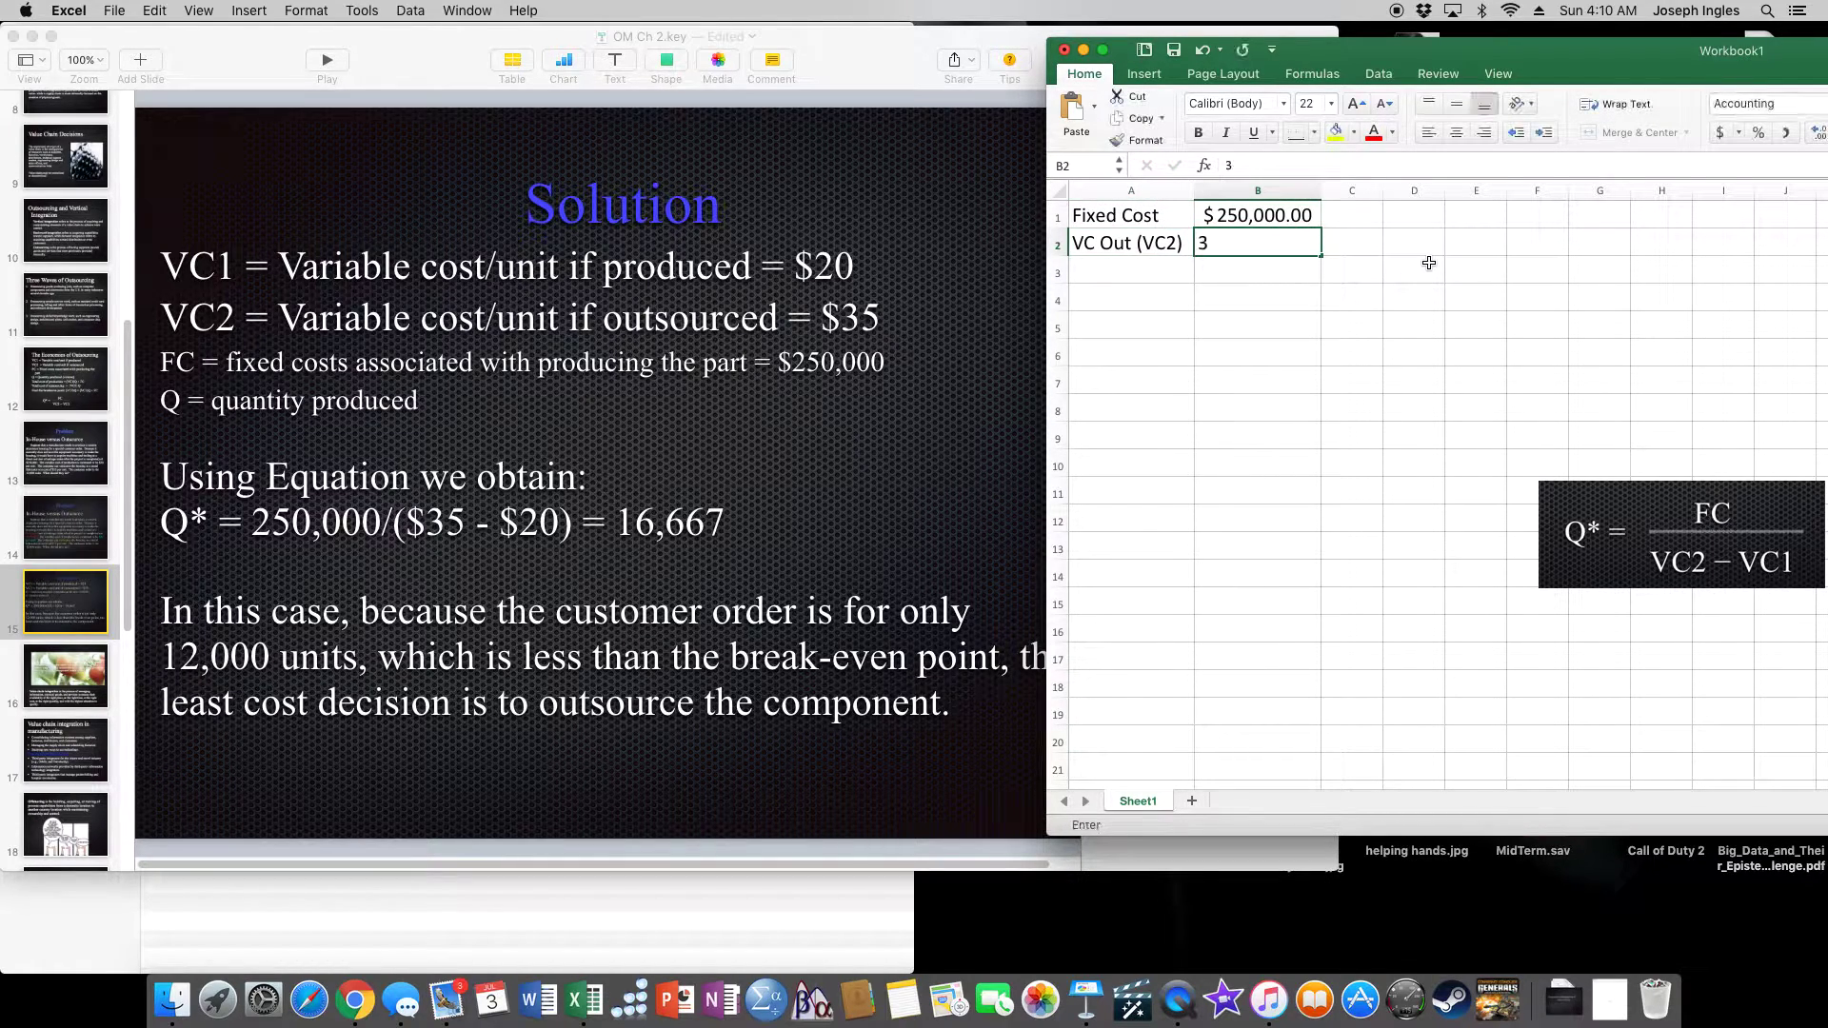
text(5)
key(Return)
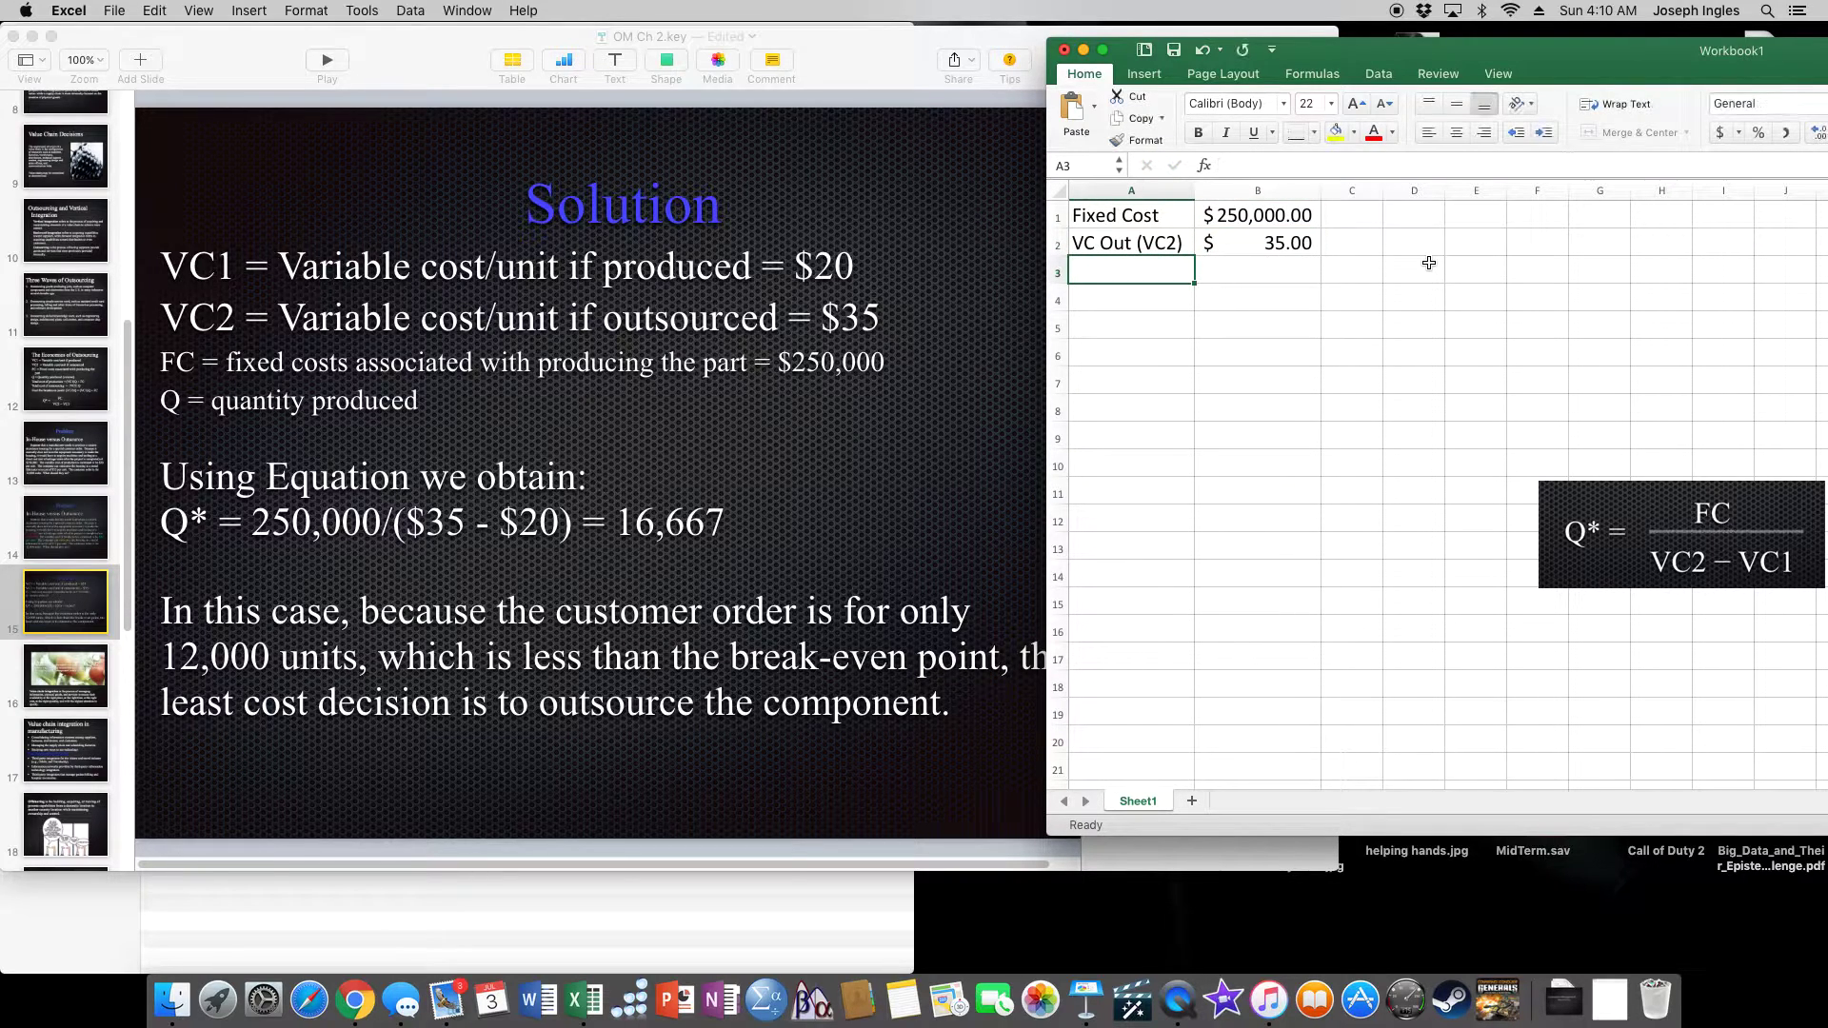
text(VC In )
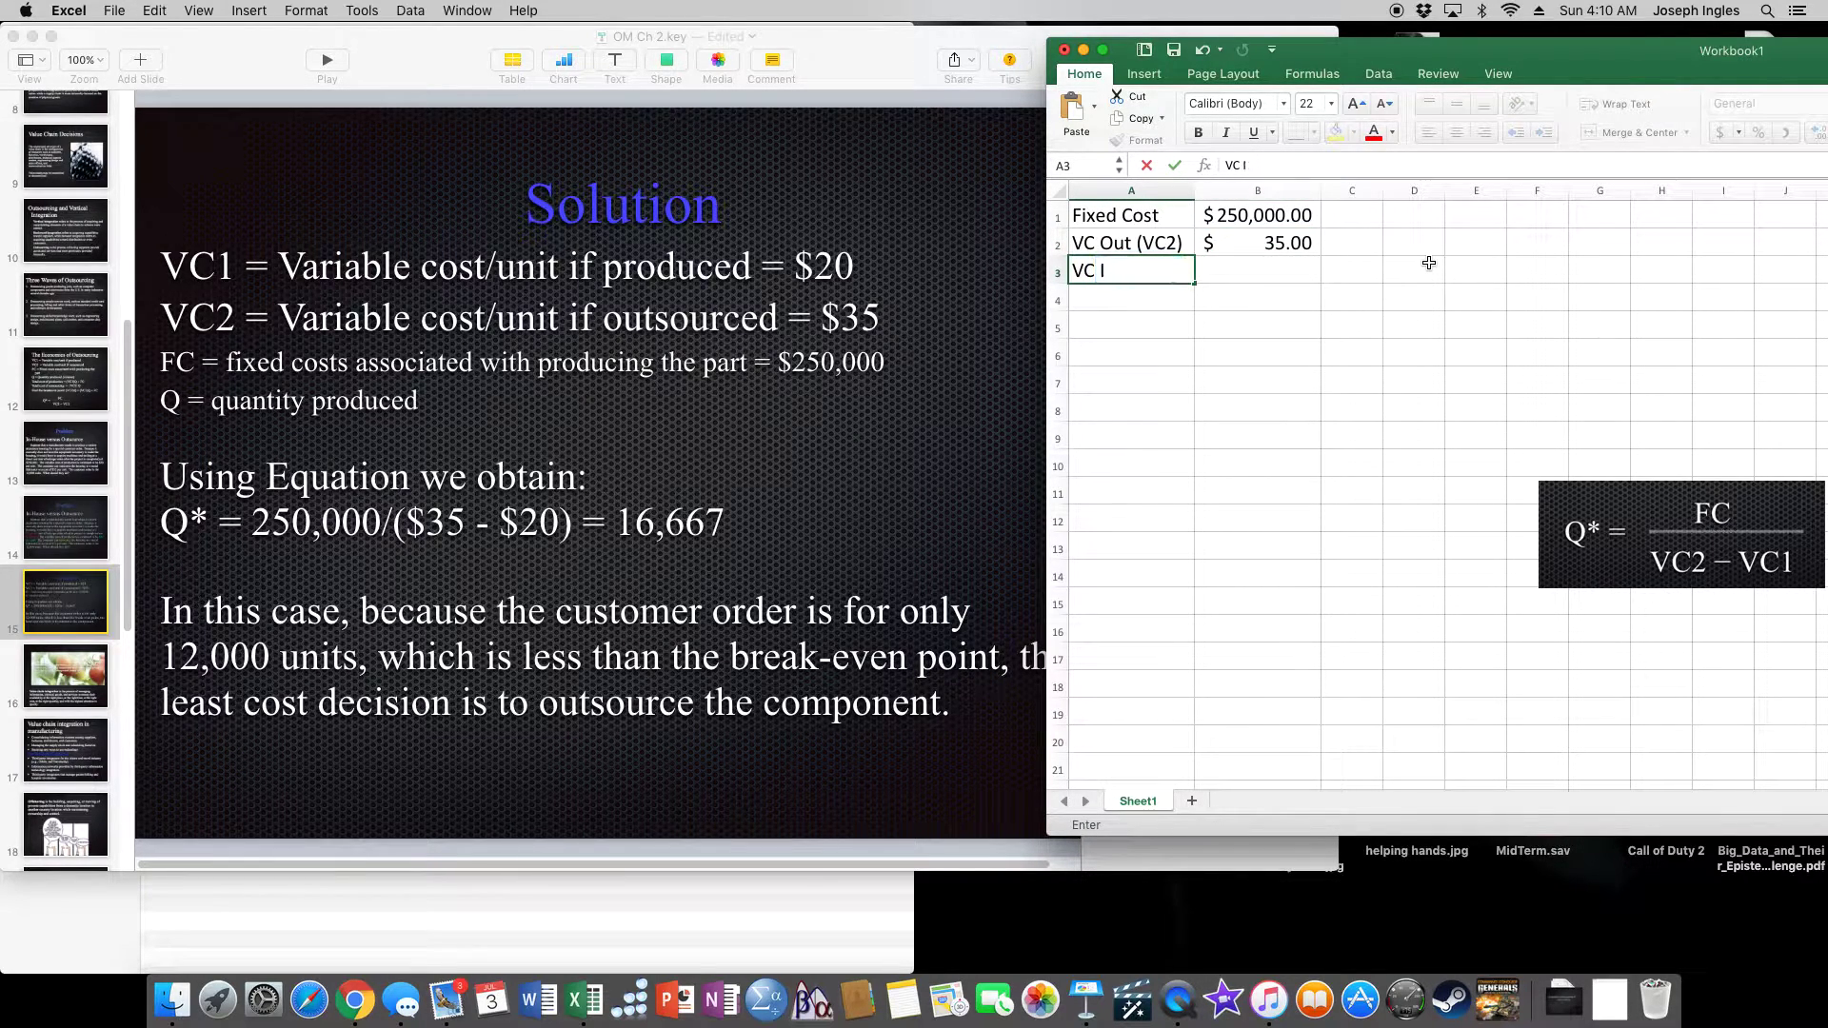
text((VC1)
text())
key(Tab)
text(20)
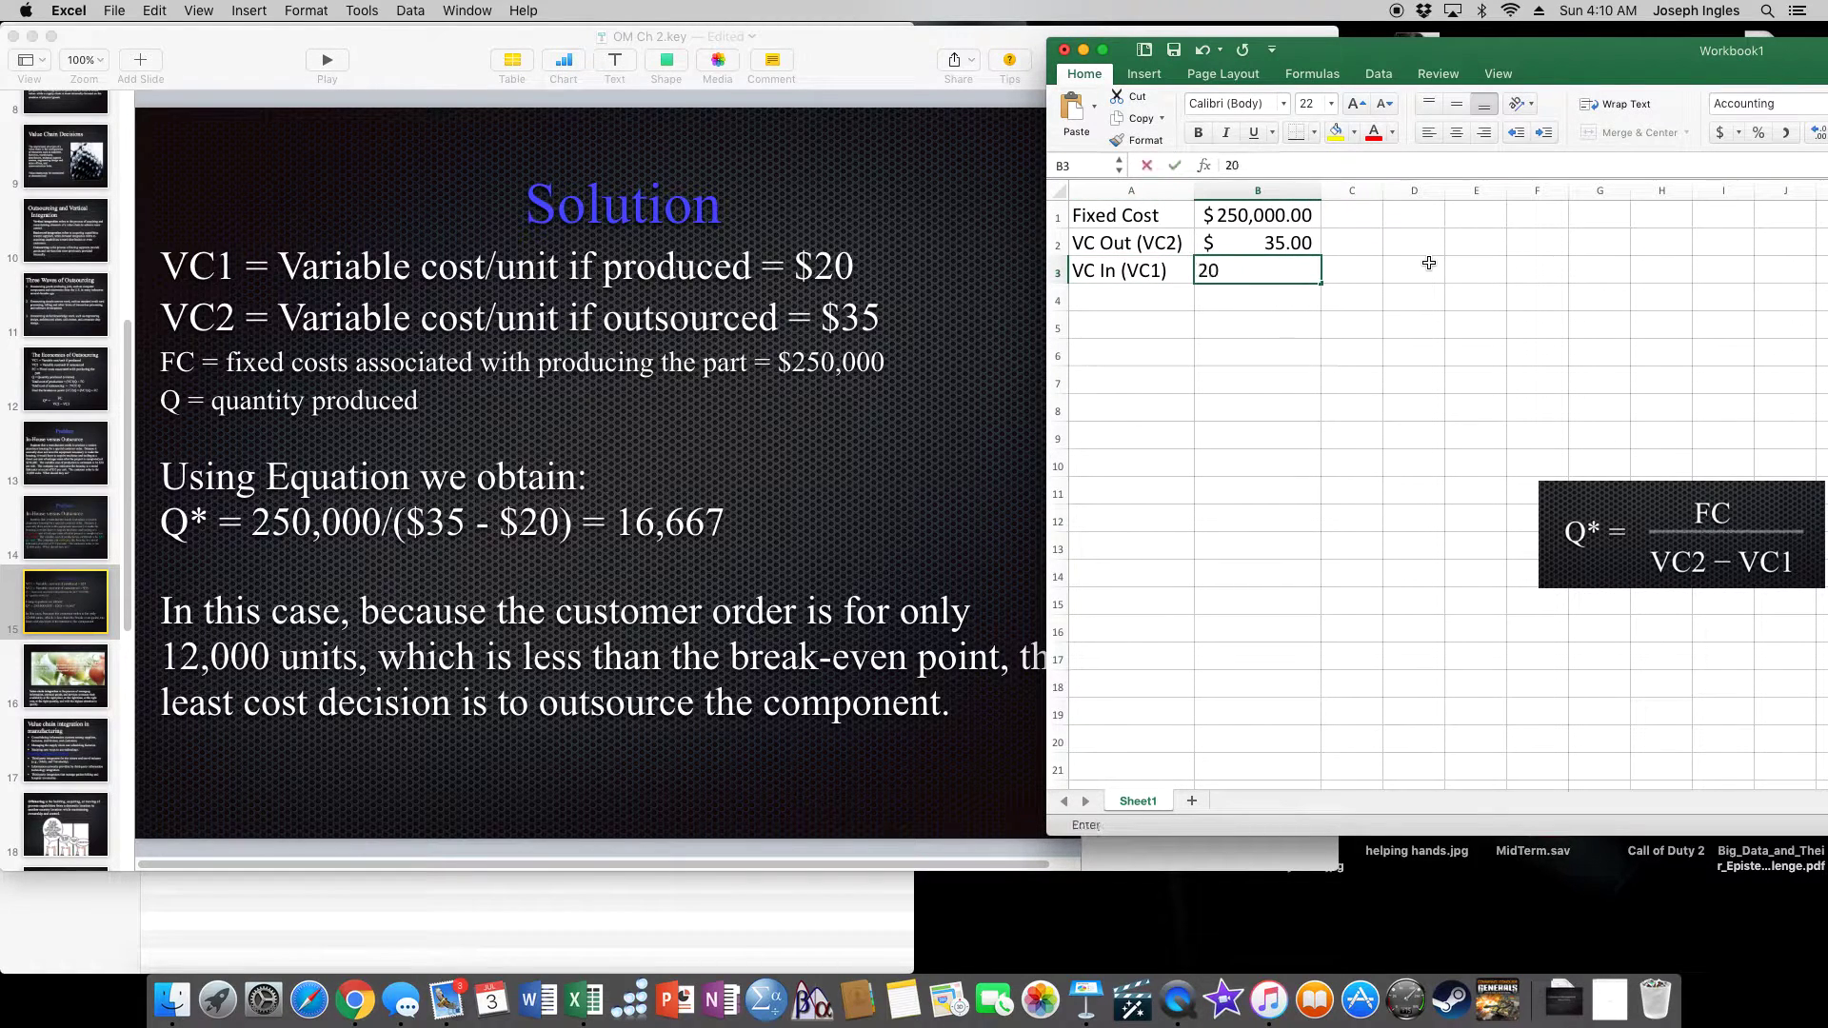
key(Return)
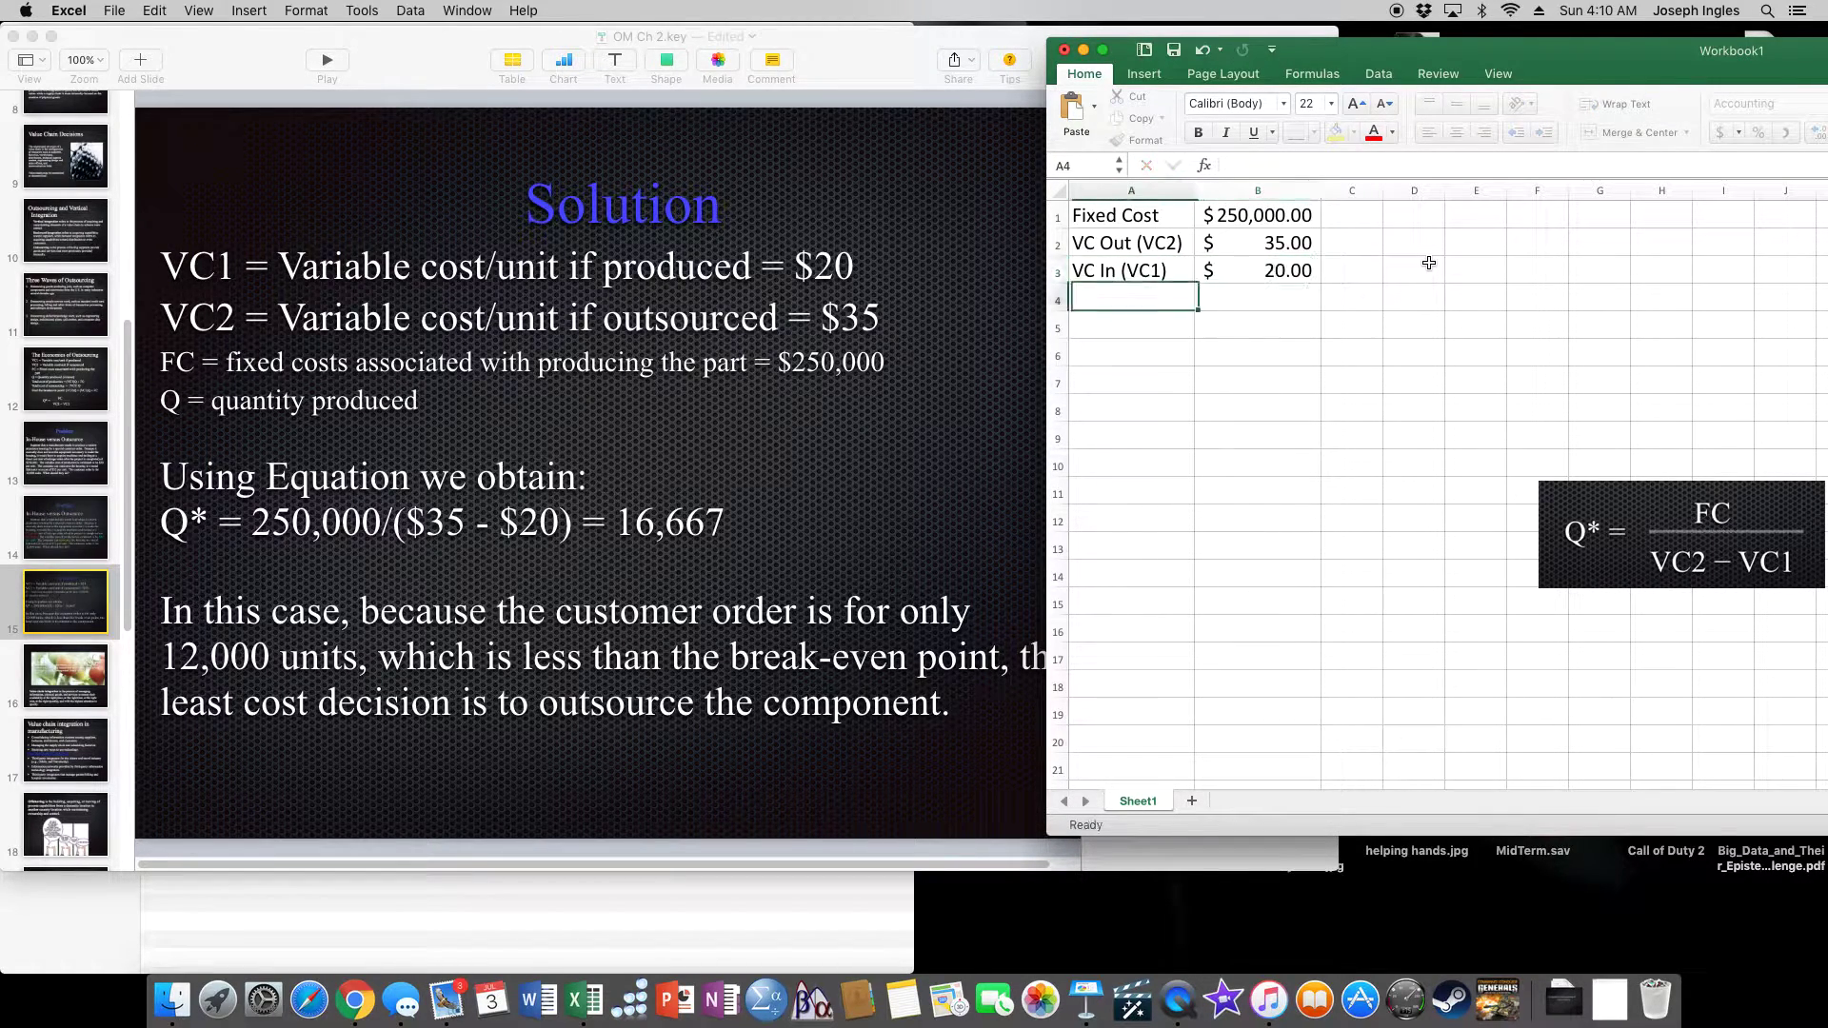
Add a Q* (Break Even) label in A5, autofit column A, and move the formula picture beside the costs
key(Return)
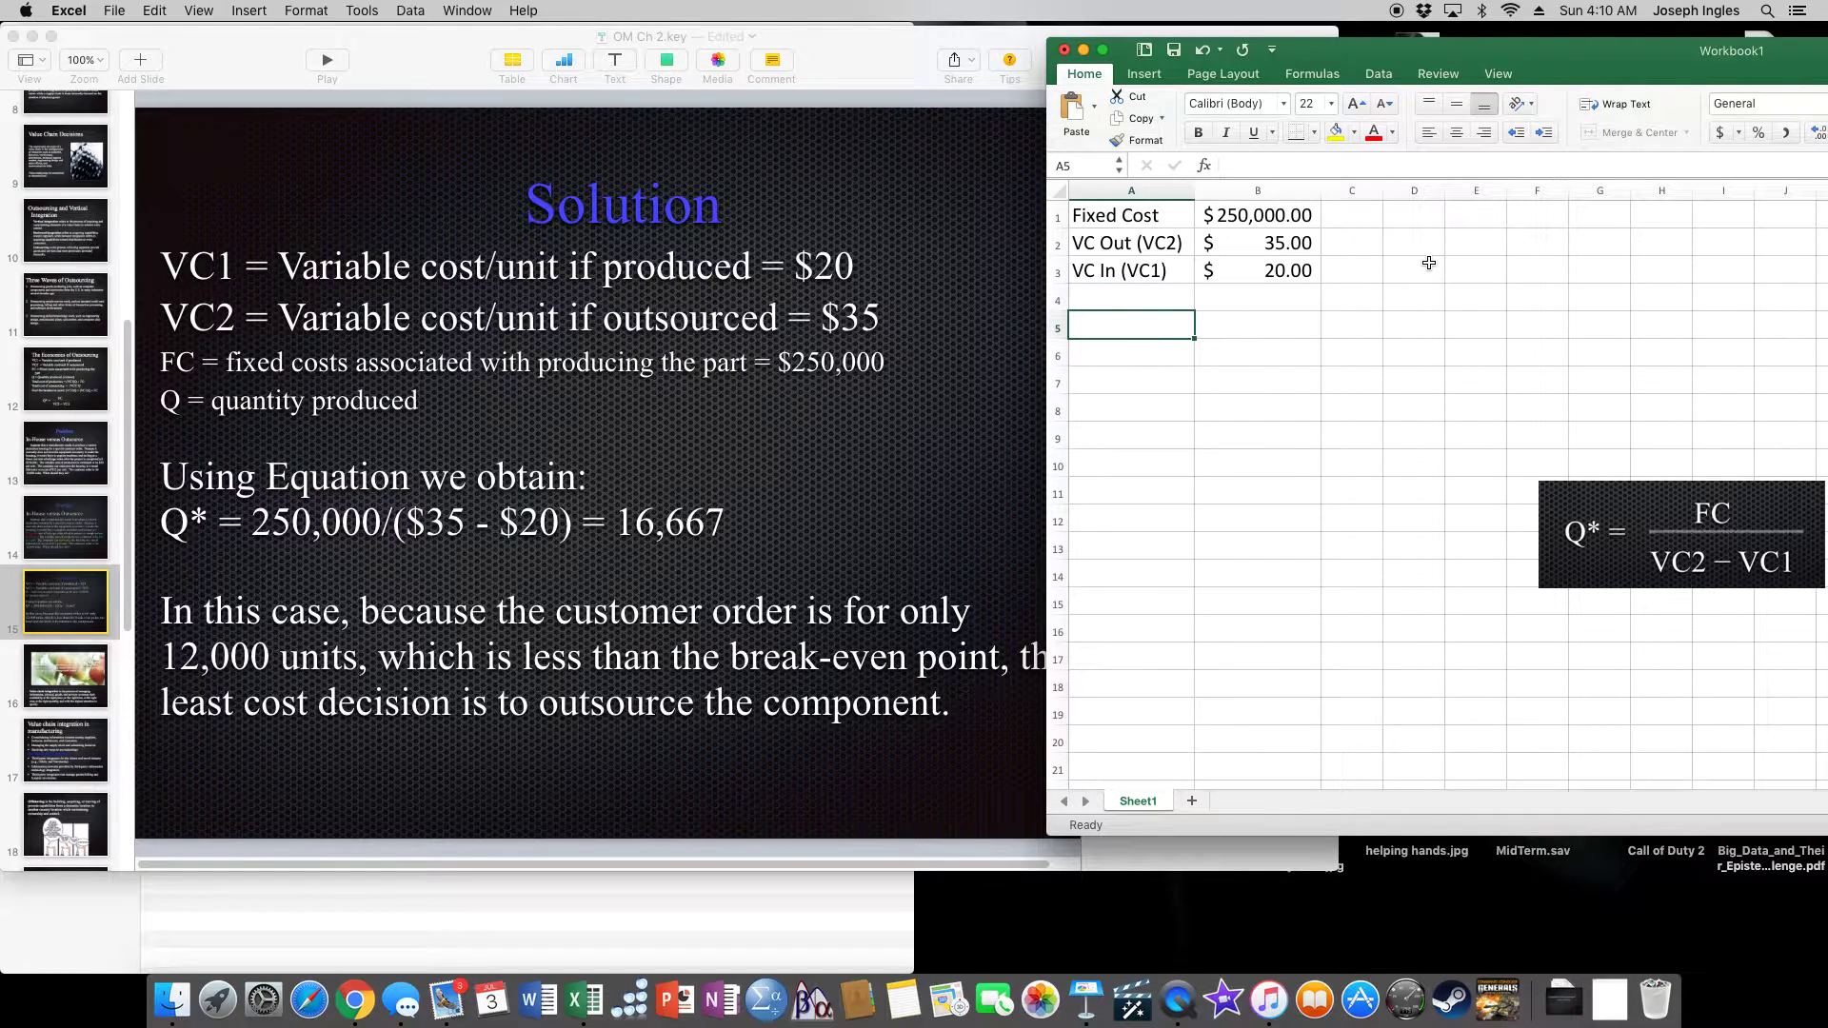
text(Q)
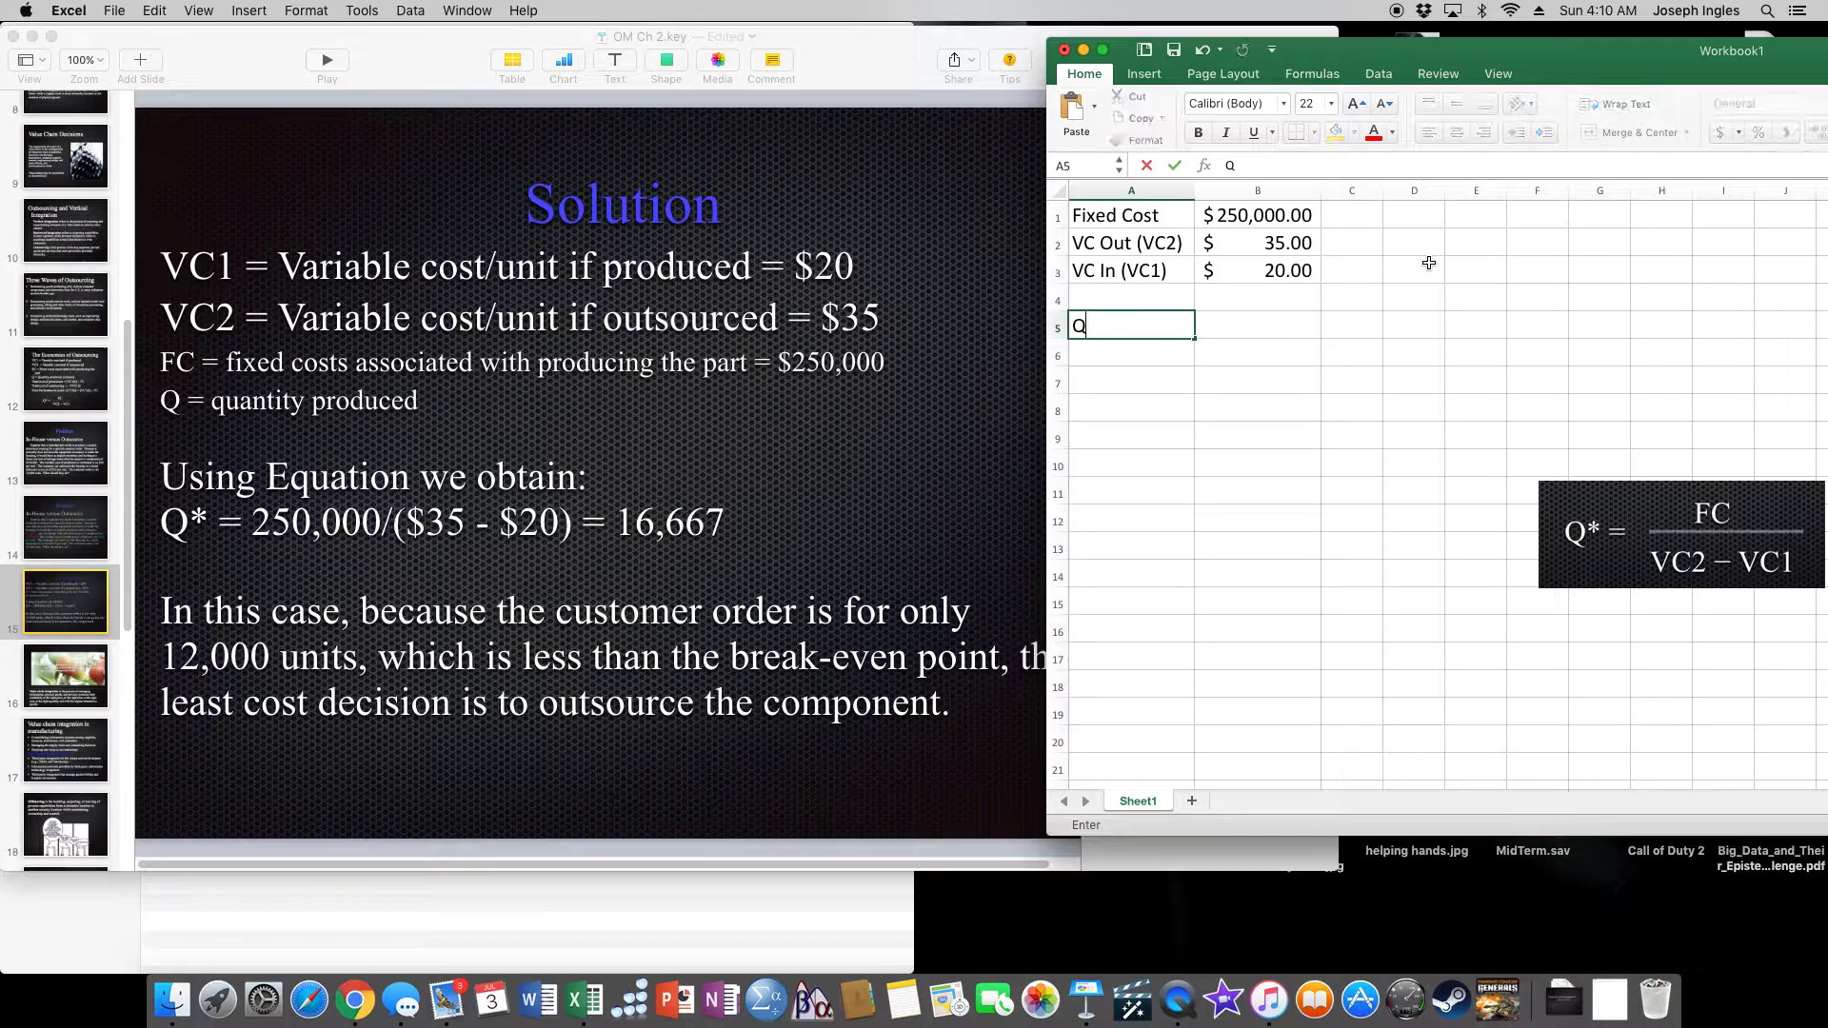
text(* (Break )
text(Even))
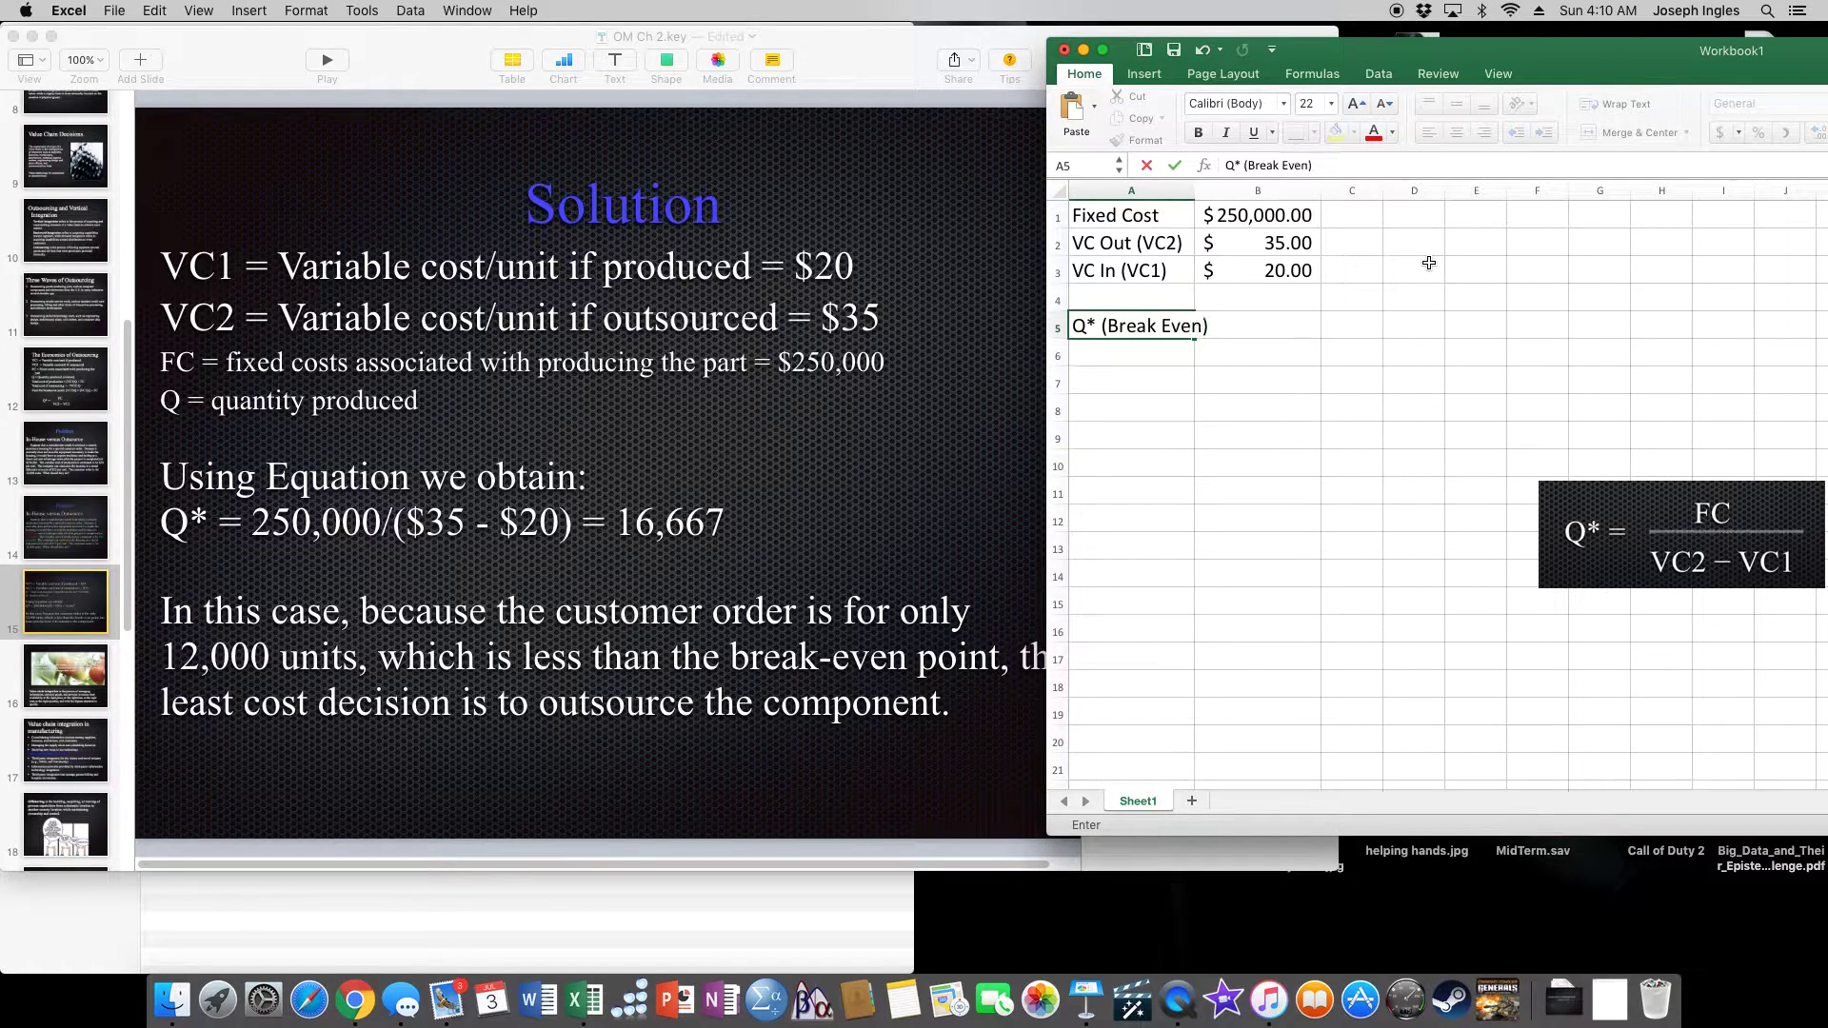
key(Tab)
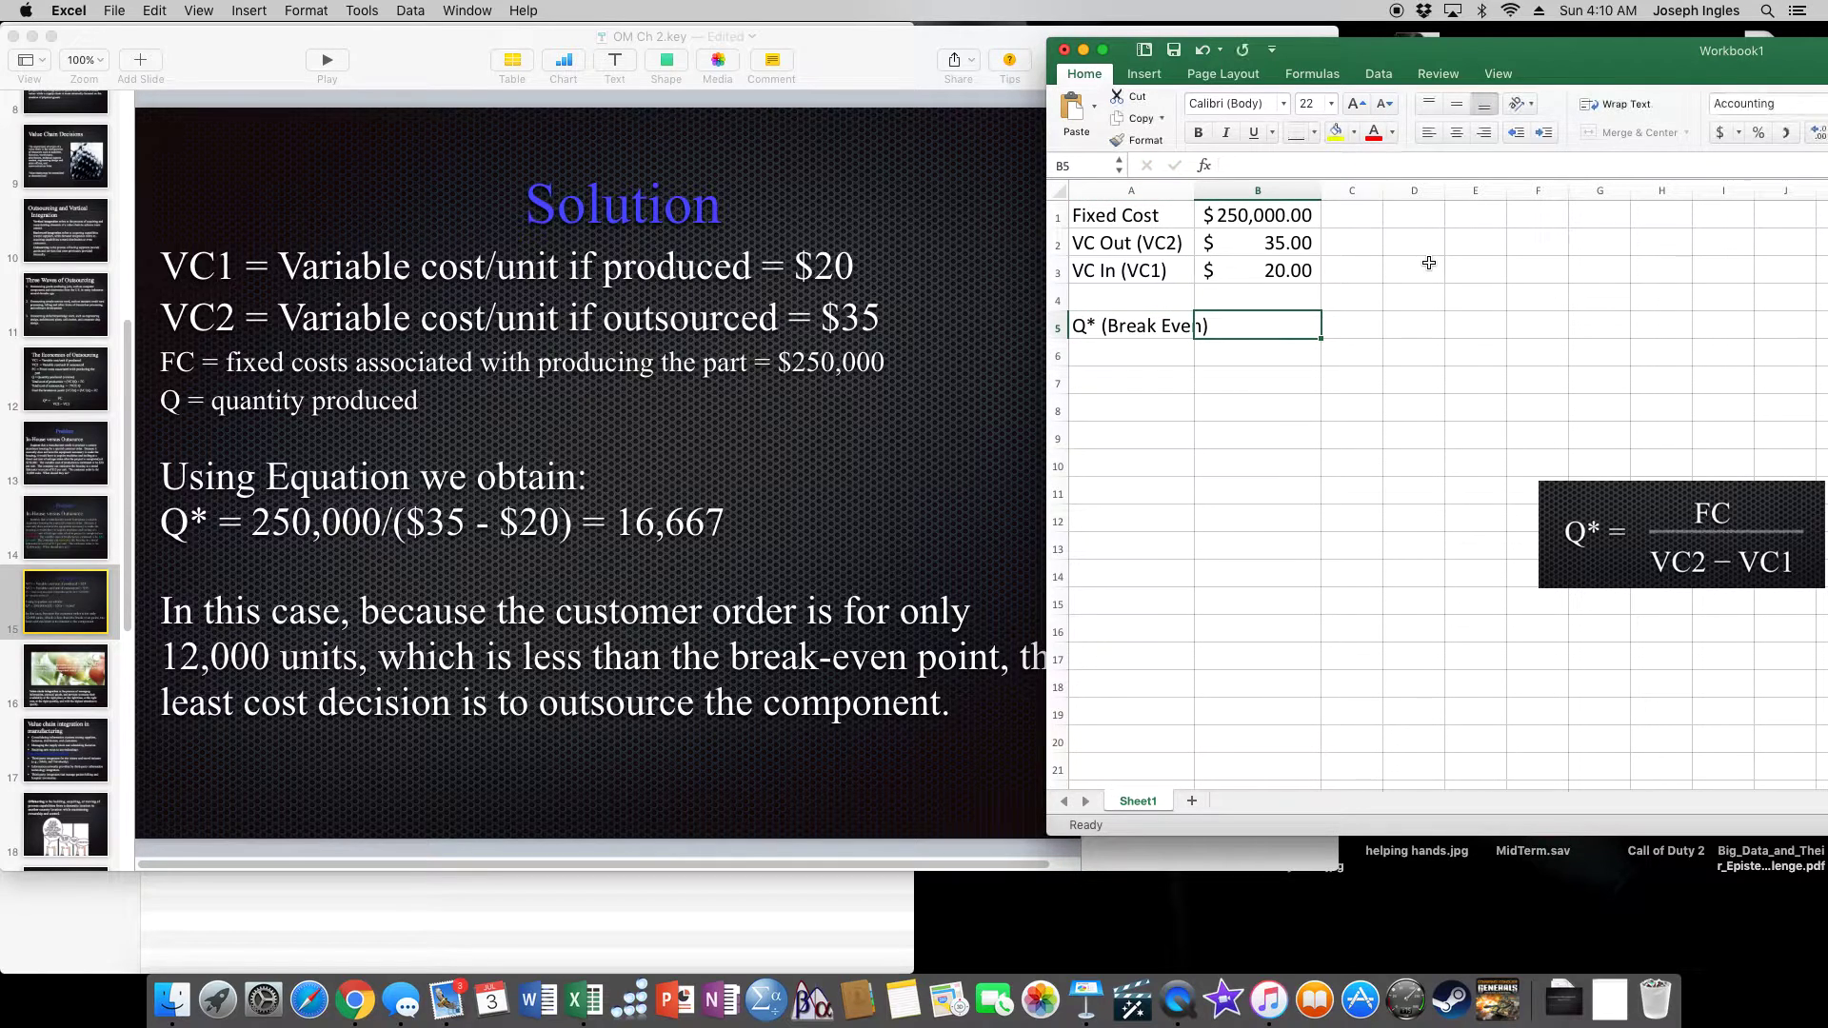
double_click(1195, 189)
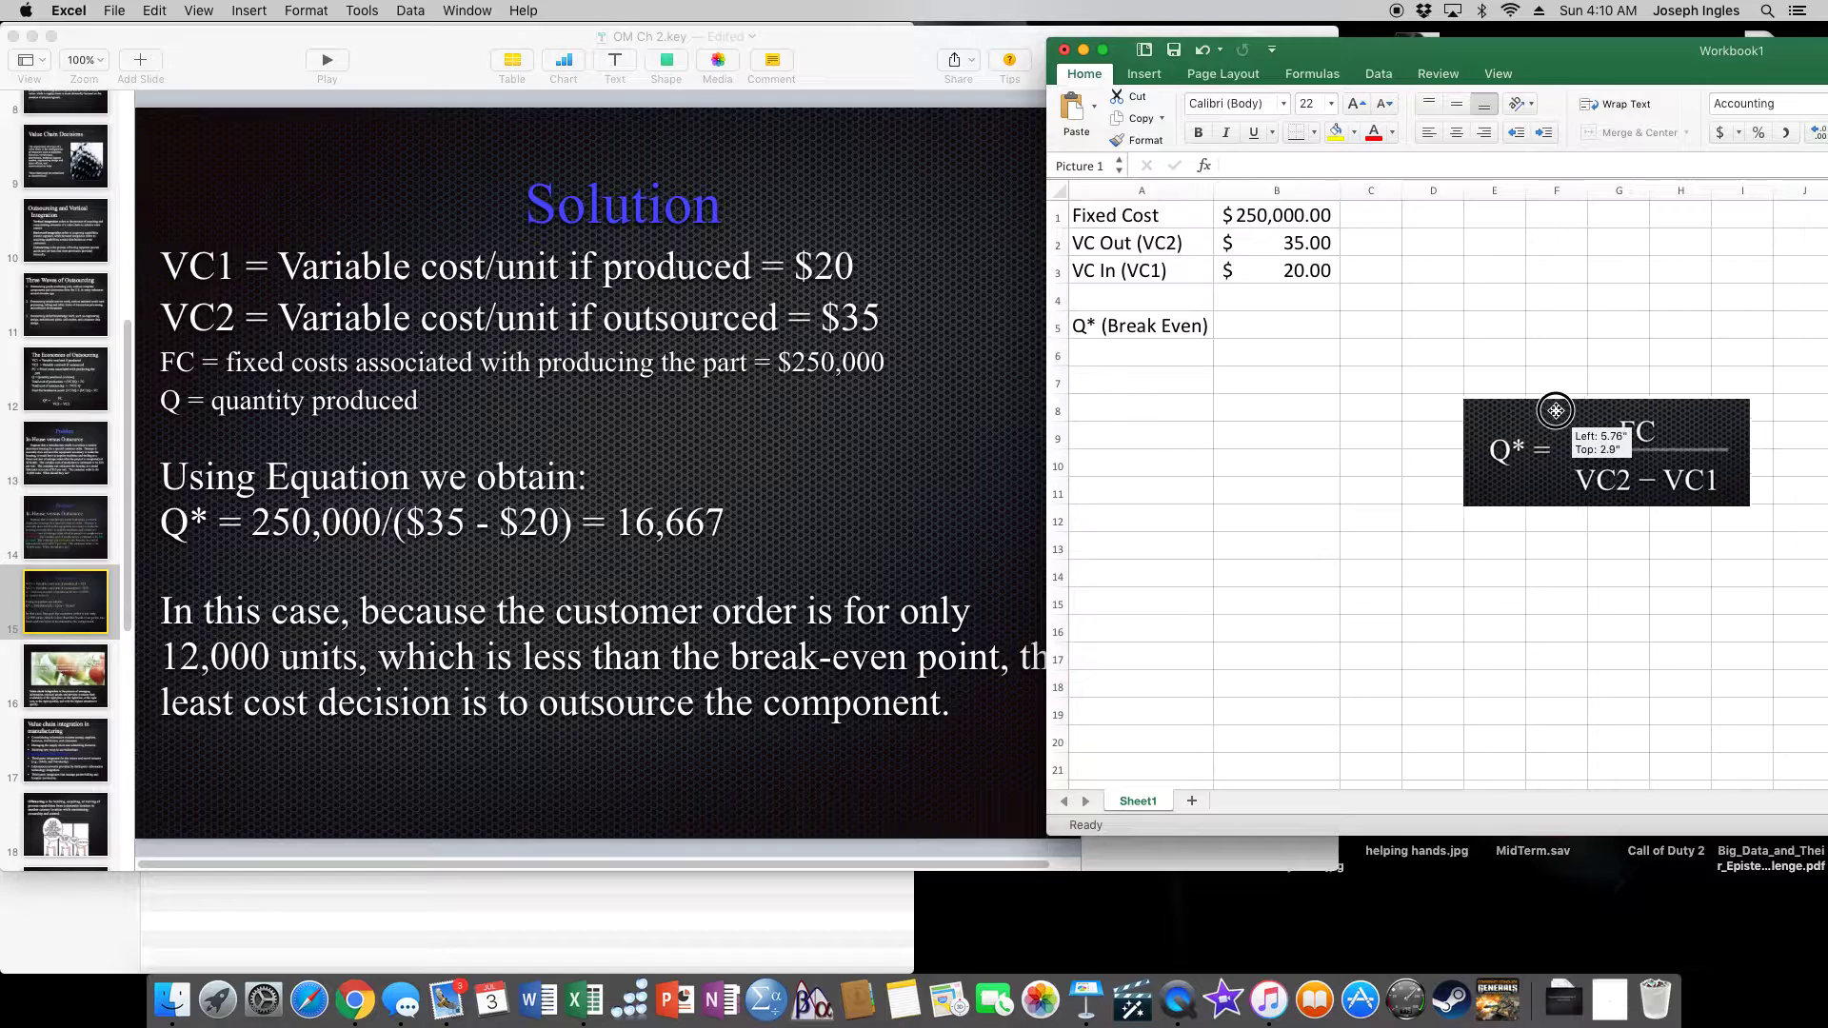
drag(1653, 495, 1543, 332)
click(1297, 347)
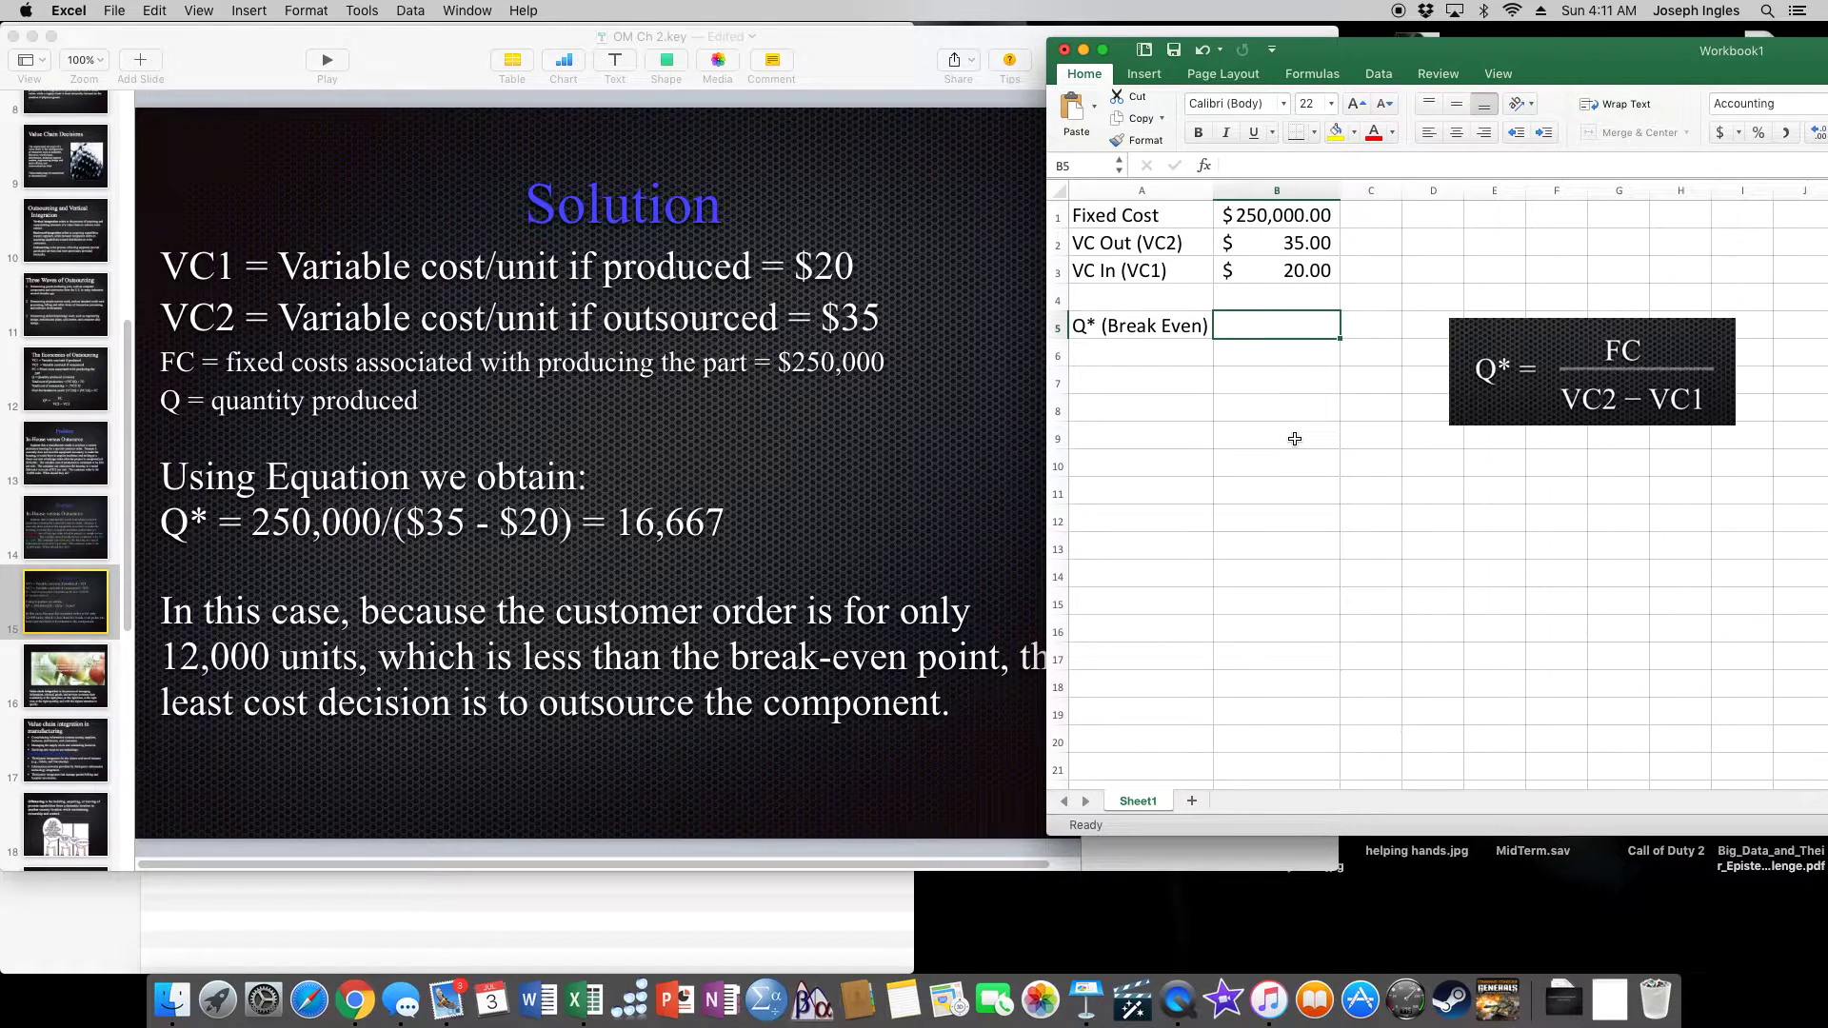
text(=)
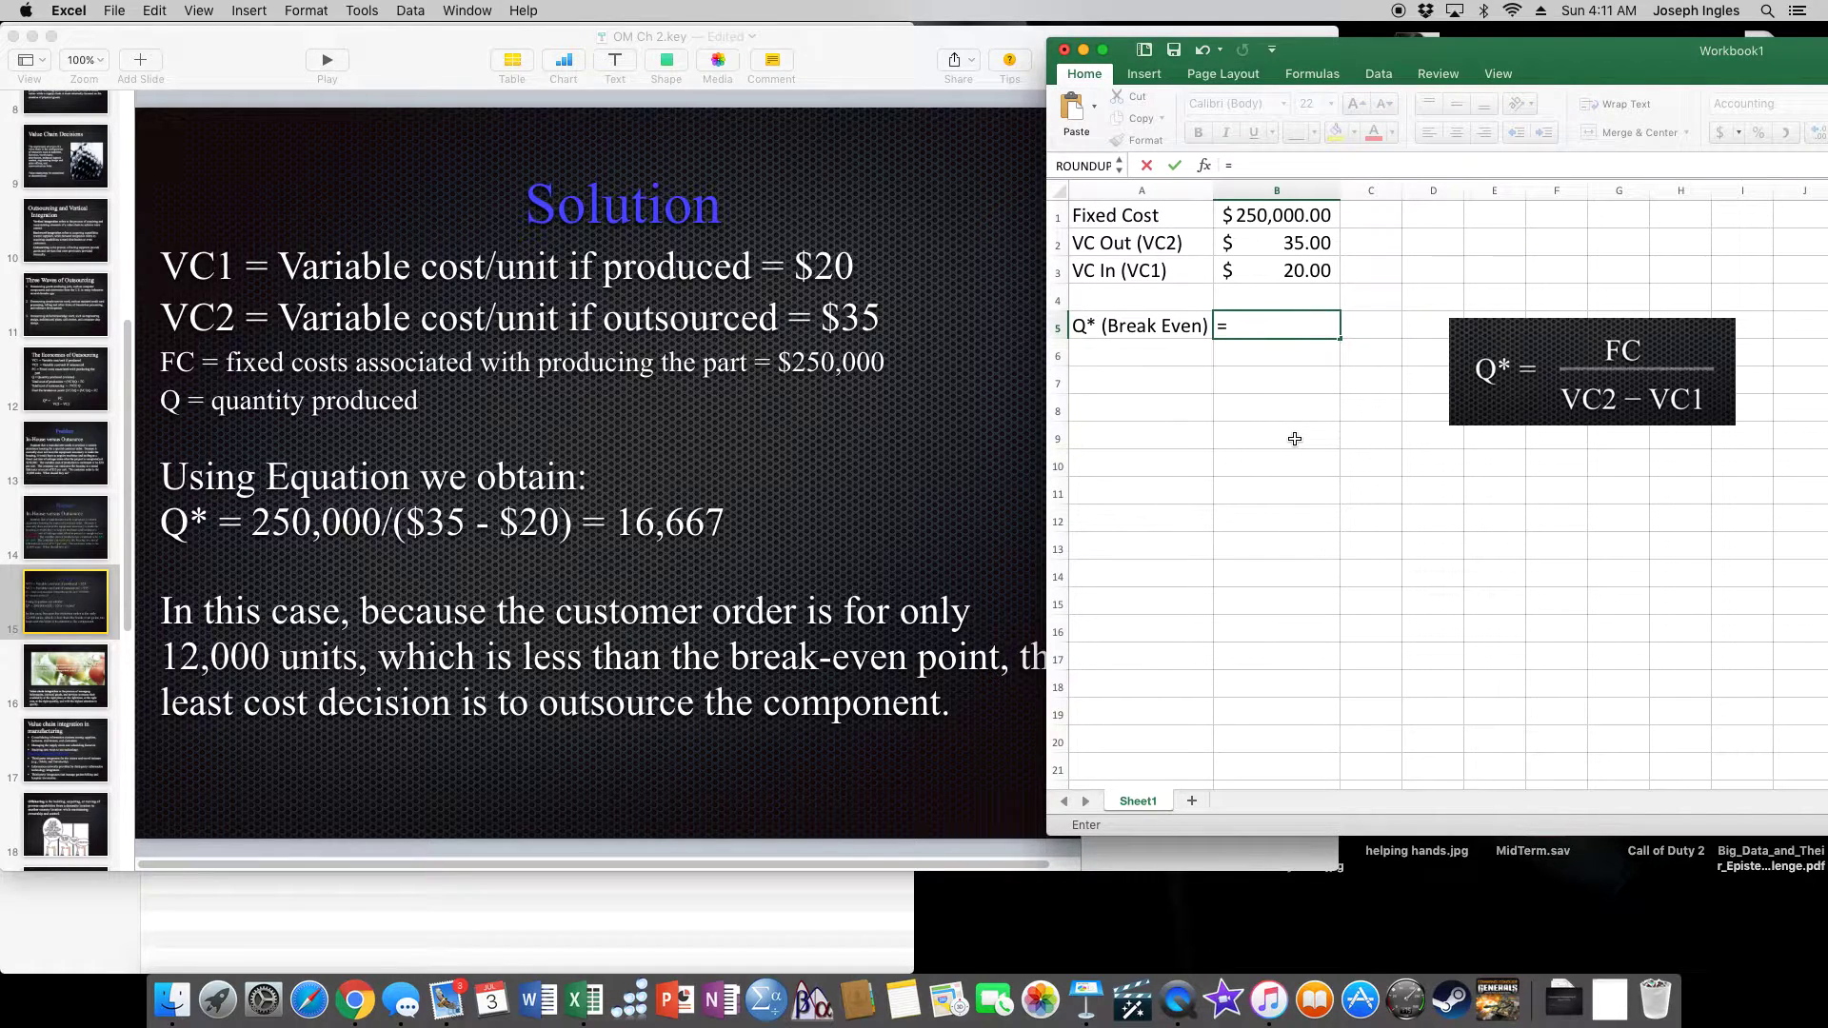
Compute the break-even in B5 as =B1/(B2-B3)
click(1303, 216)
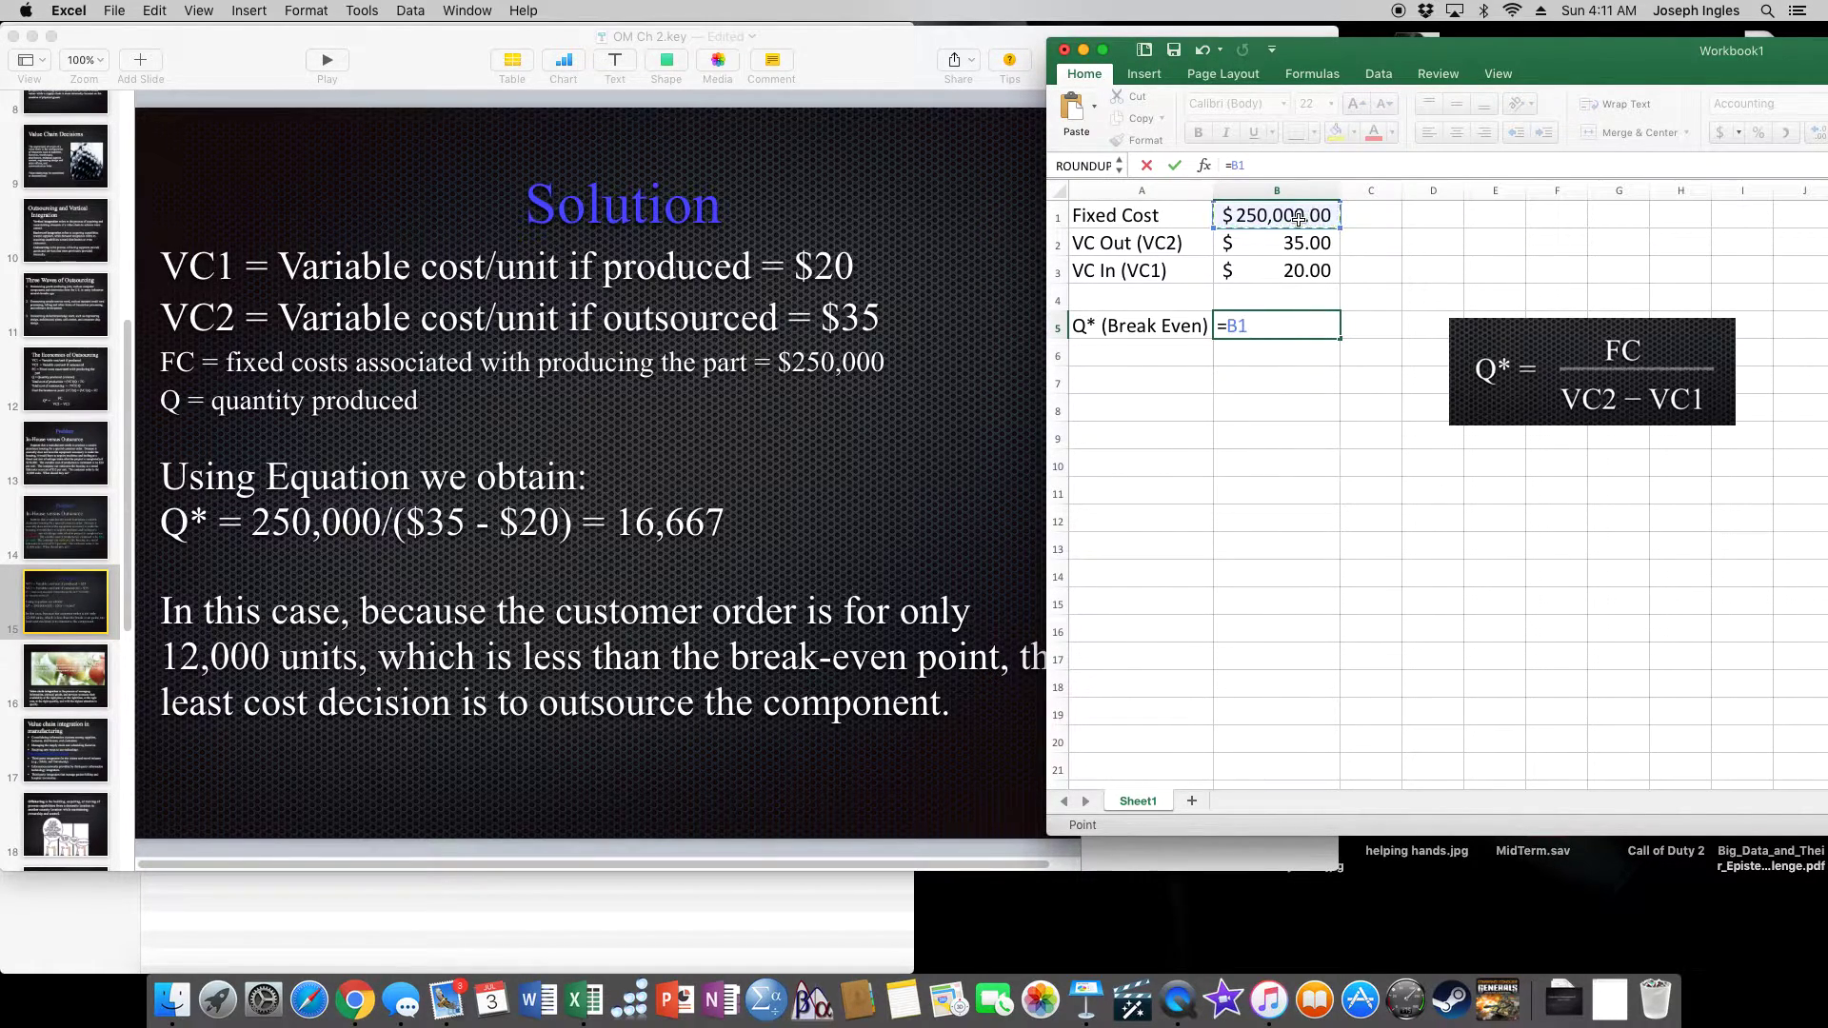
text(/)
text(()
click(1285, 250)
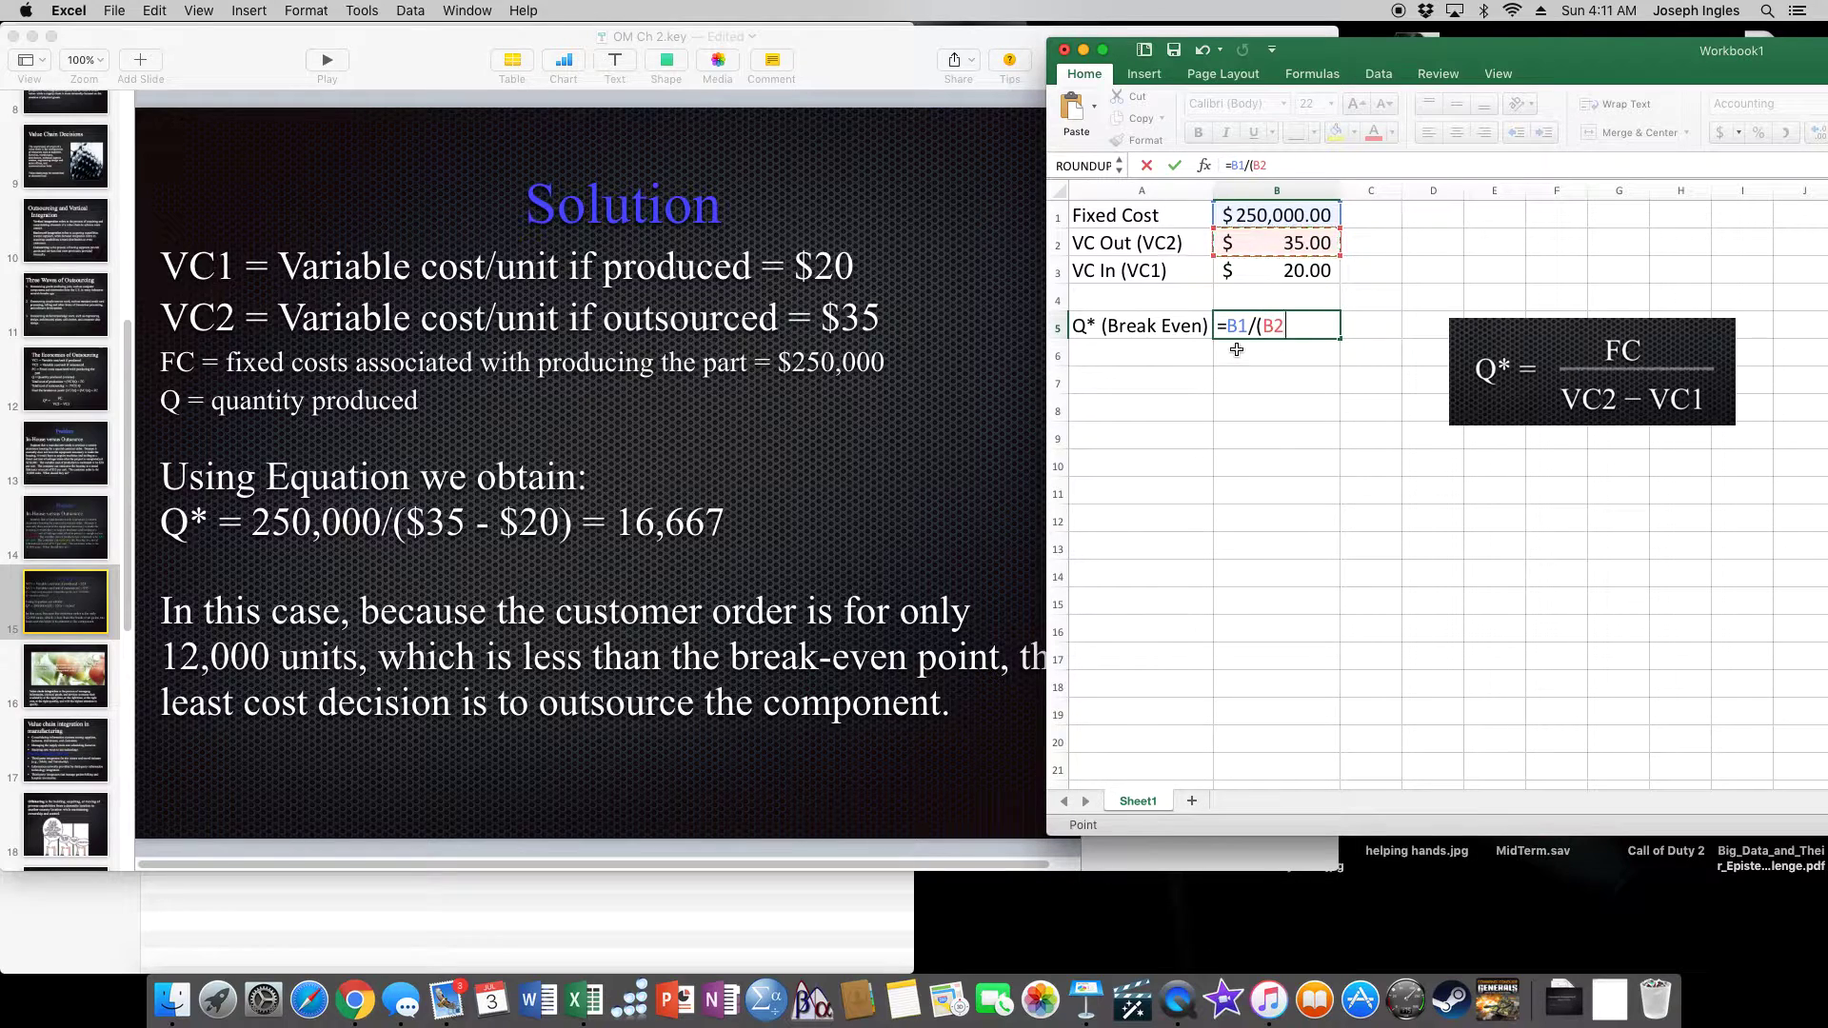
text(-)
click(1311, 277)
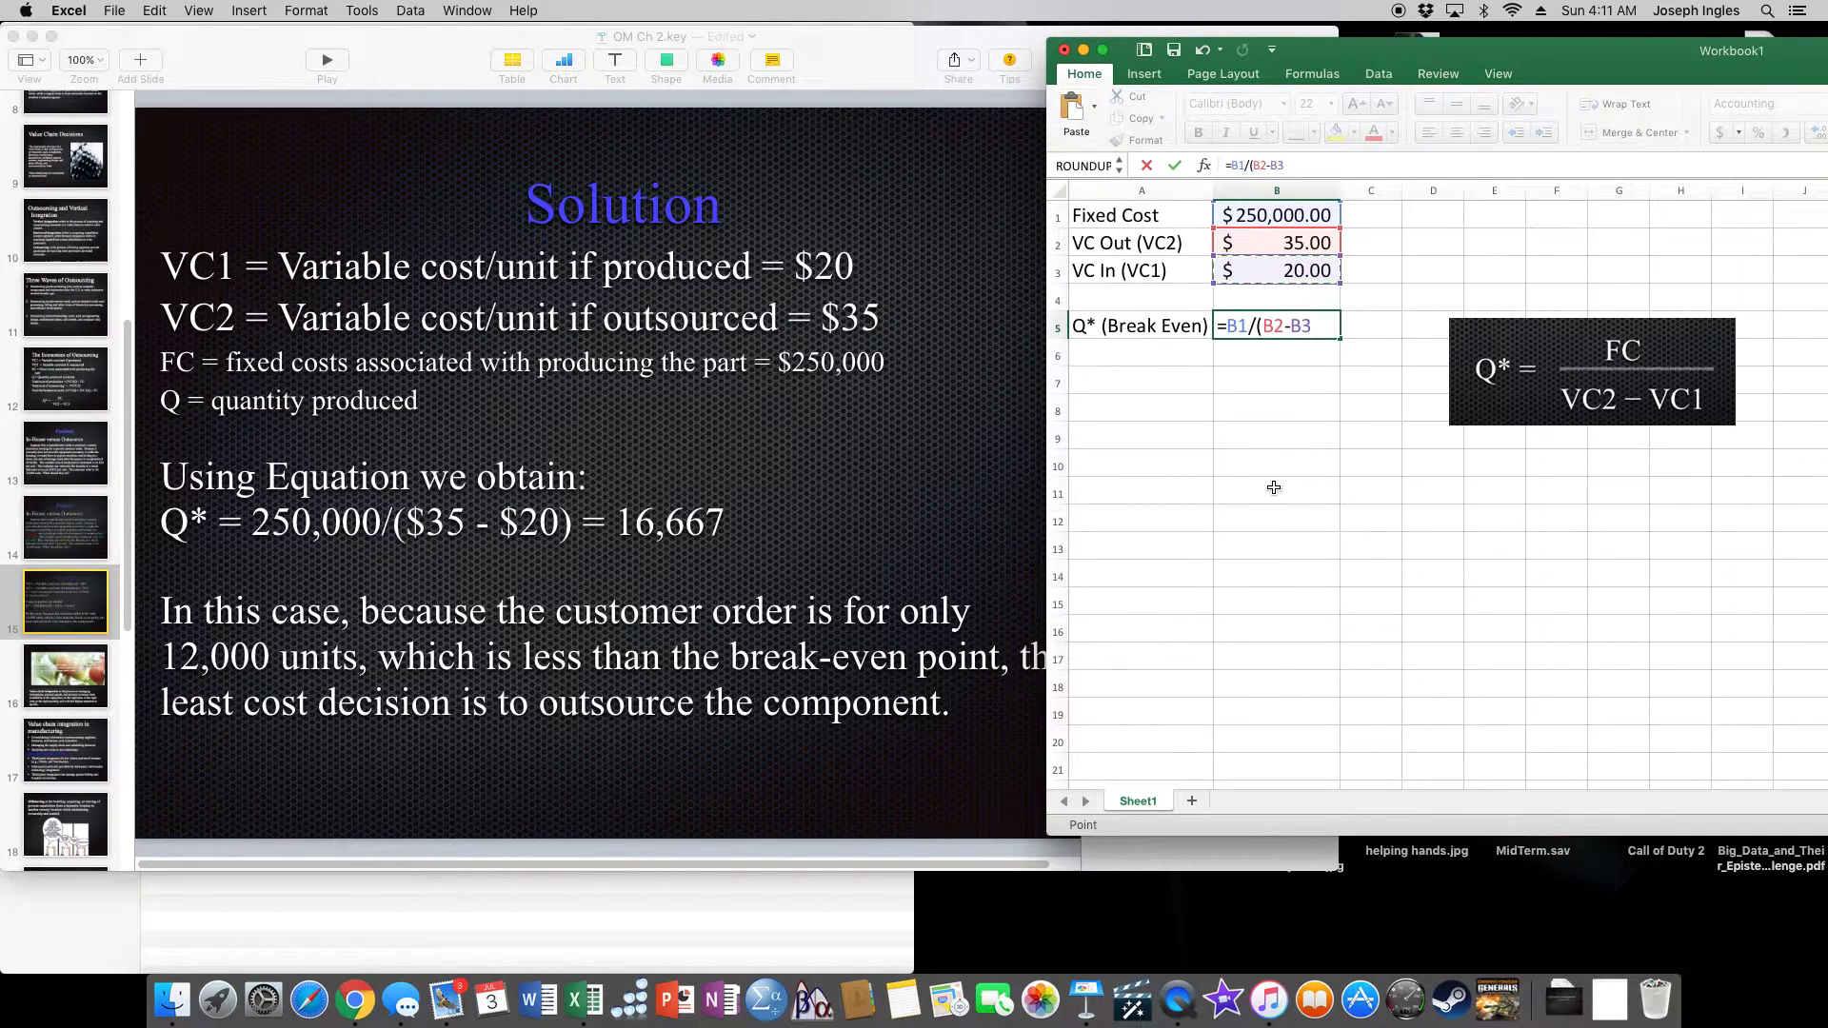
text())
key(Return)
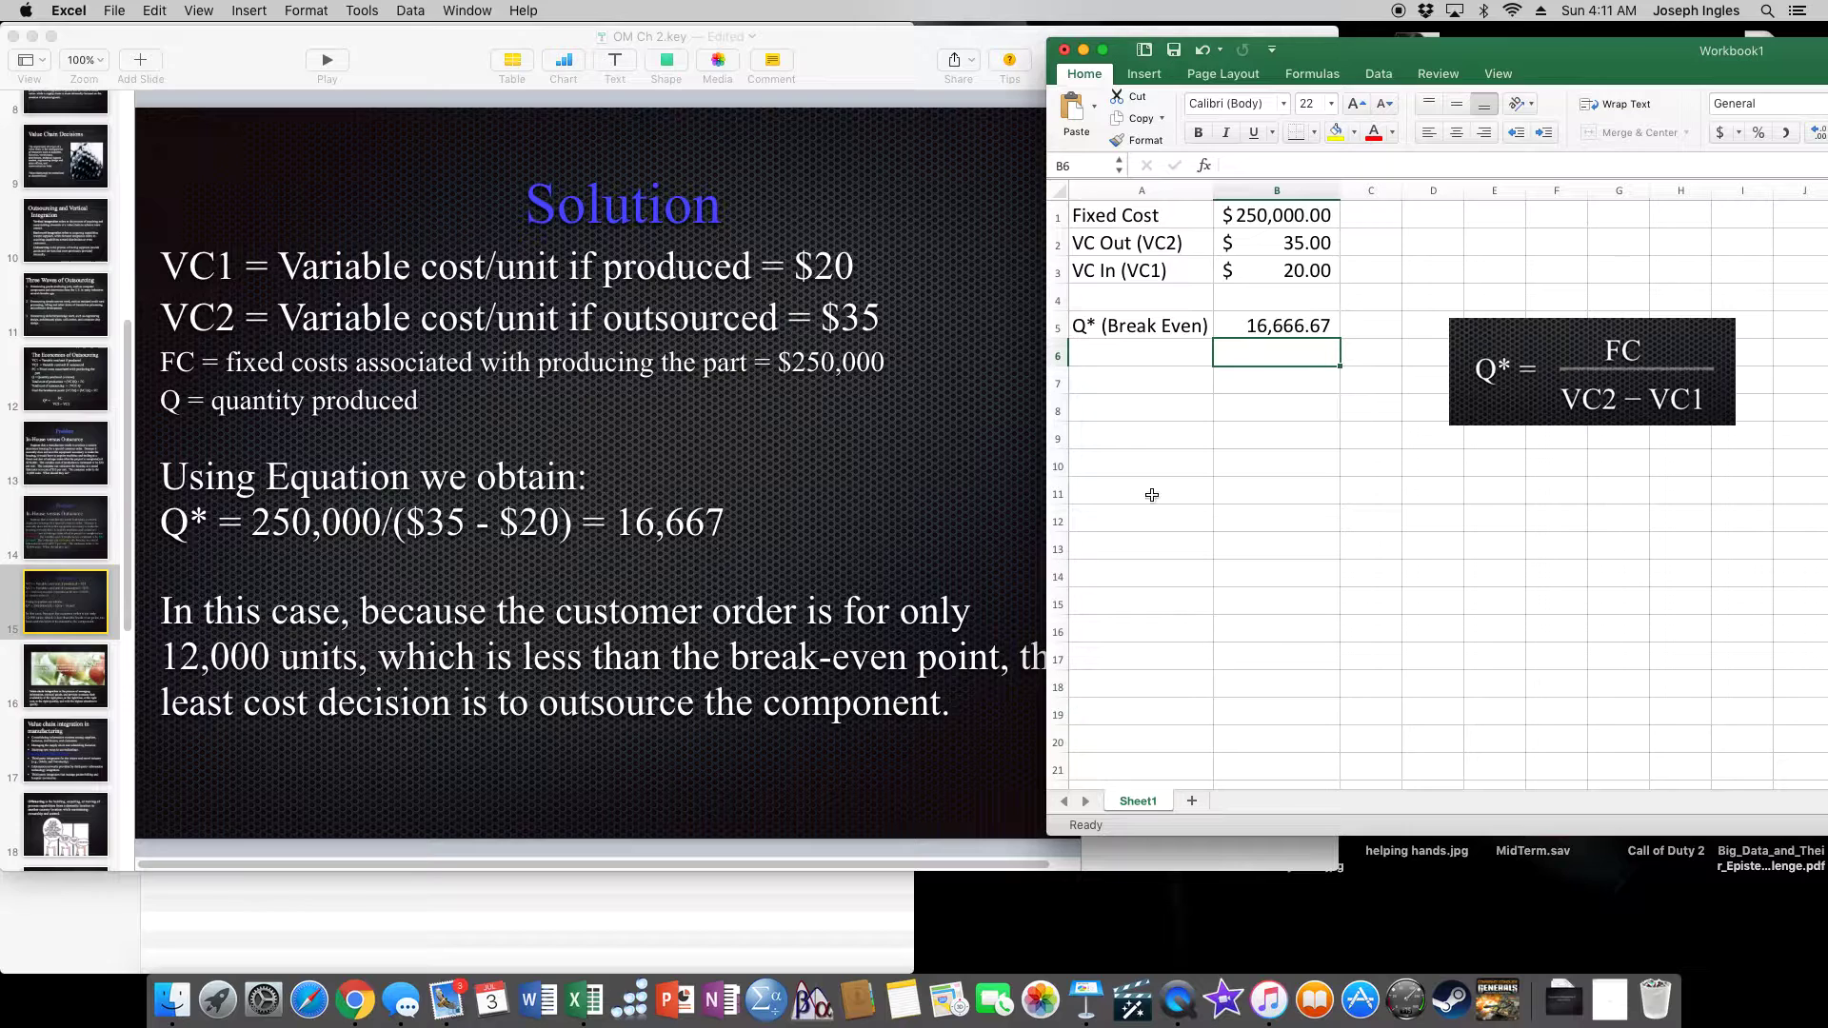
Edit B5 to =ROUNDUP(B1/(B2-B3),0) so the break-even shows 16,667
click(1260, 327)
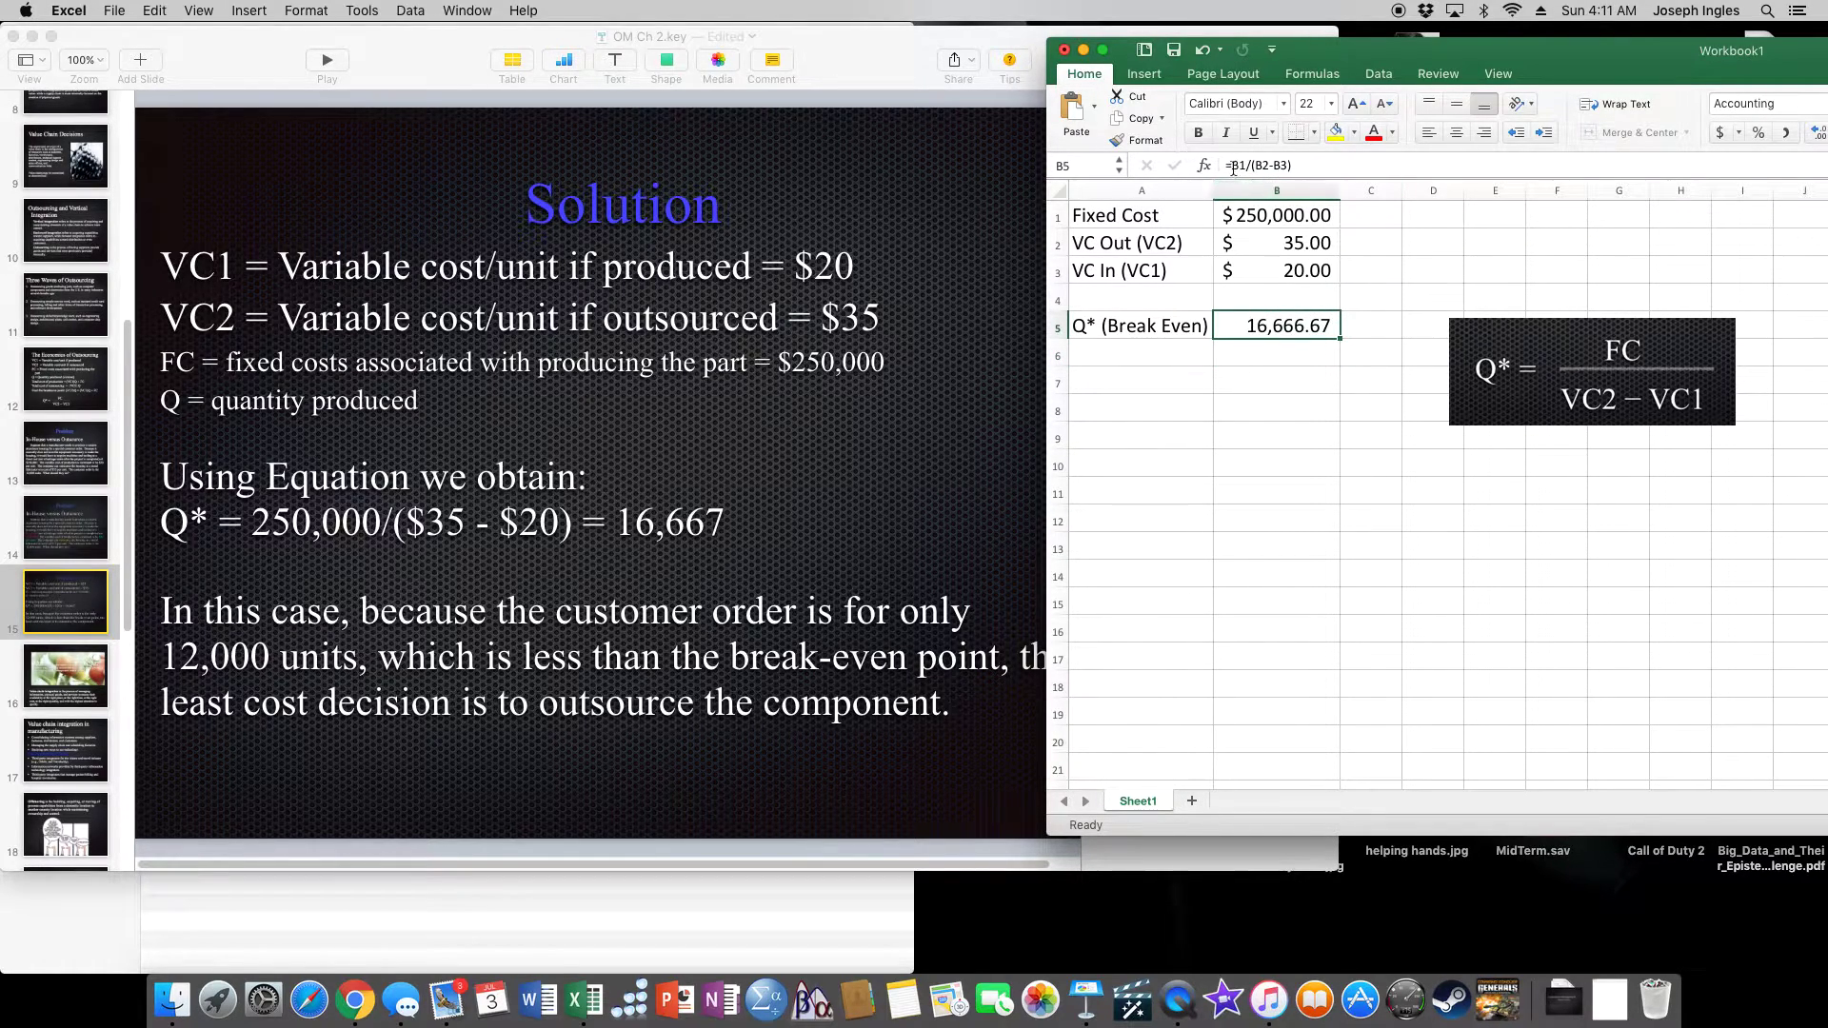
double_click(1266, 332)
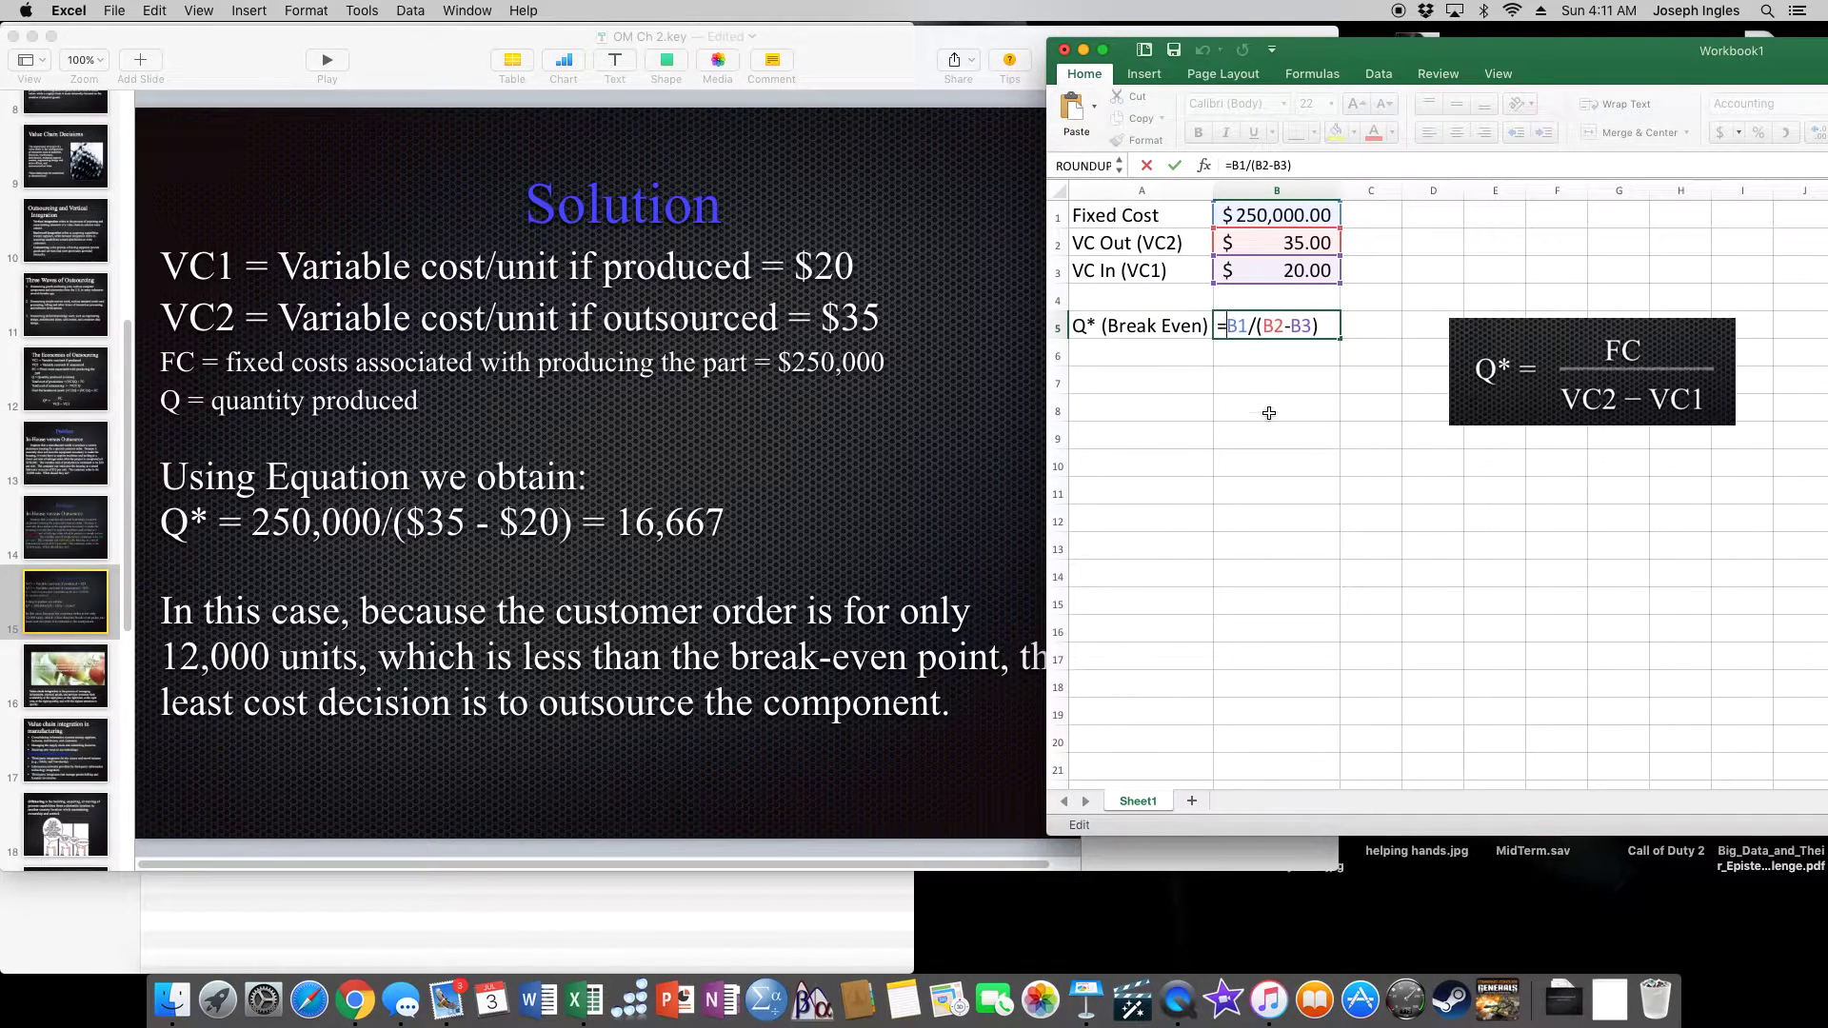
text(r)
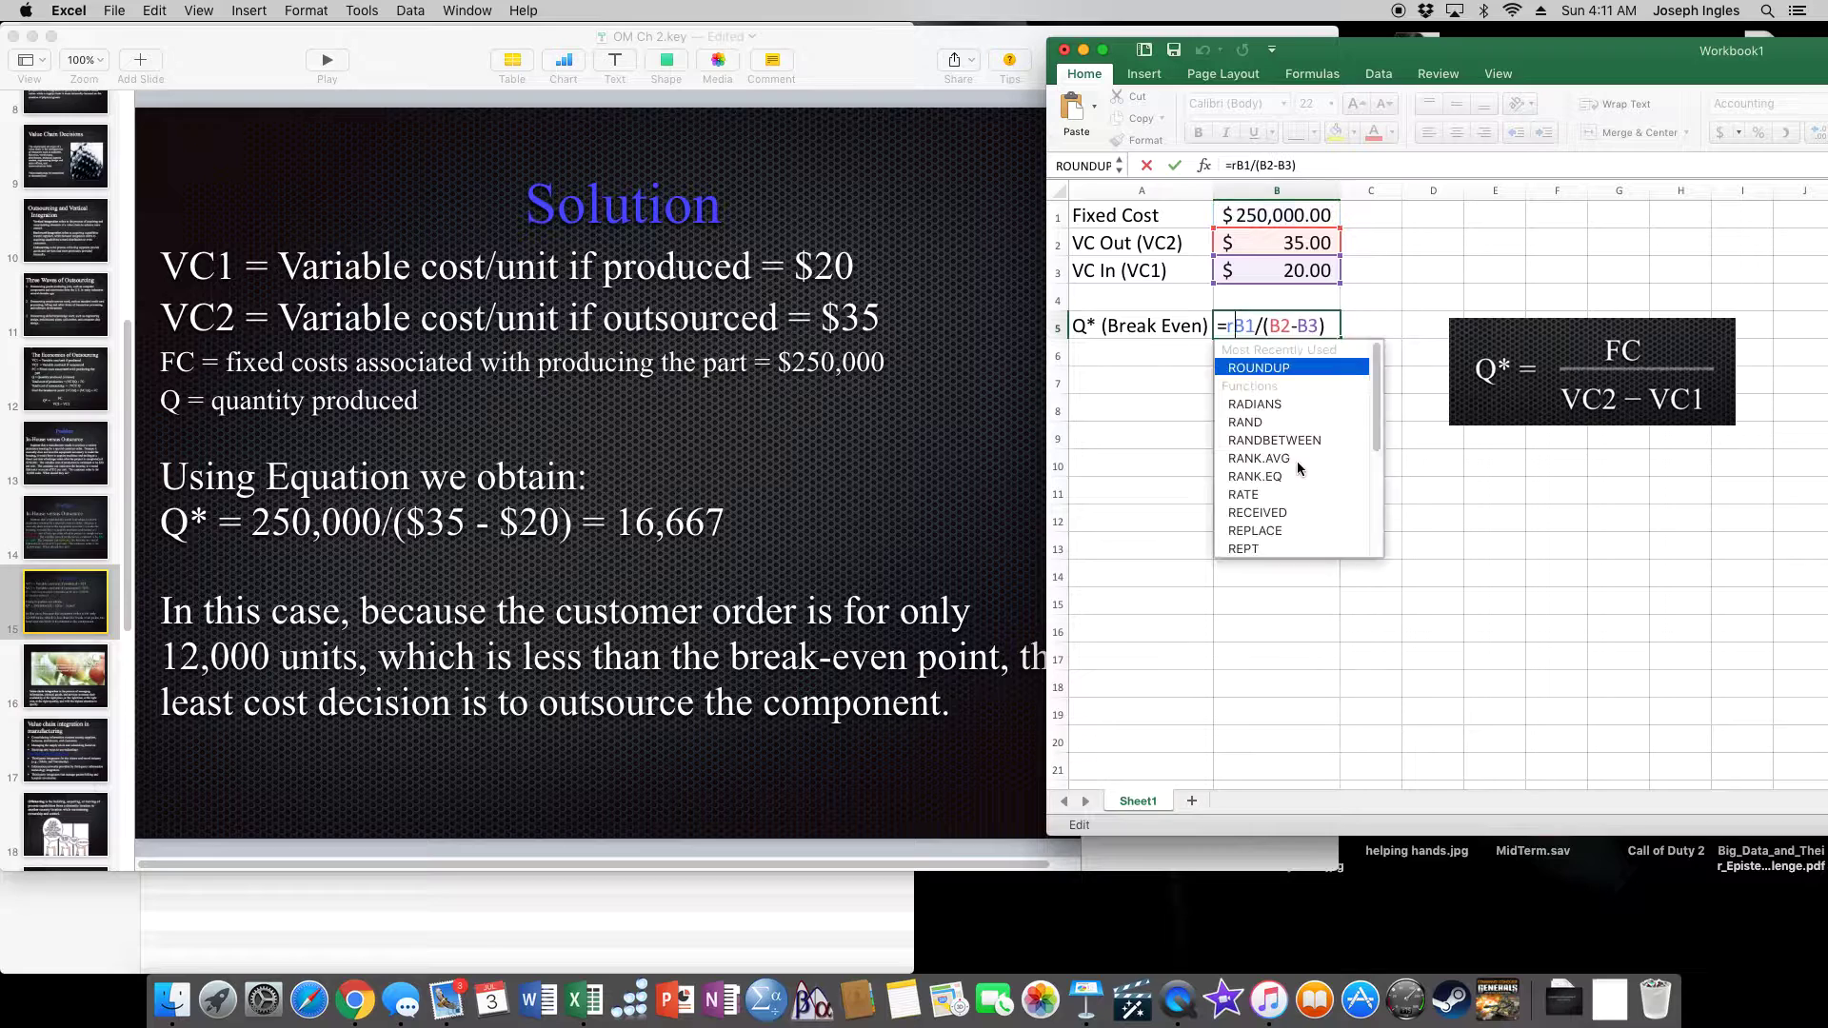
text(oundup)
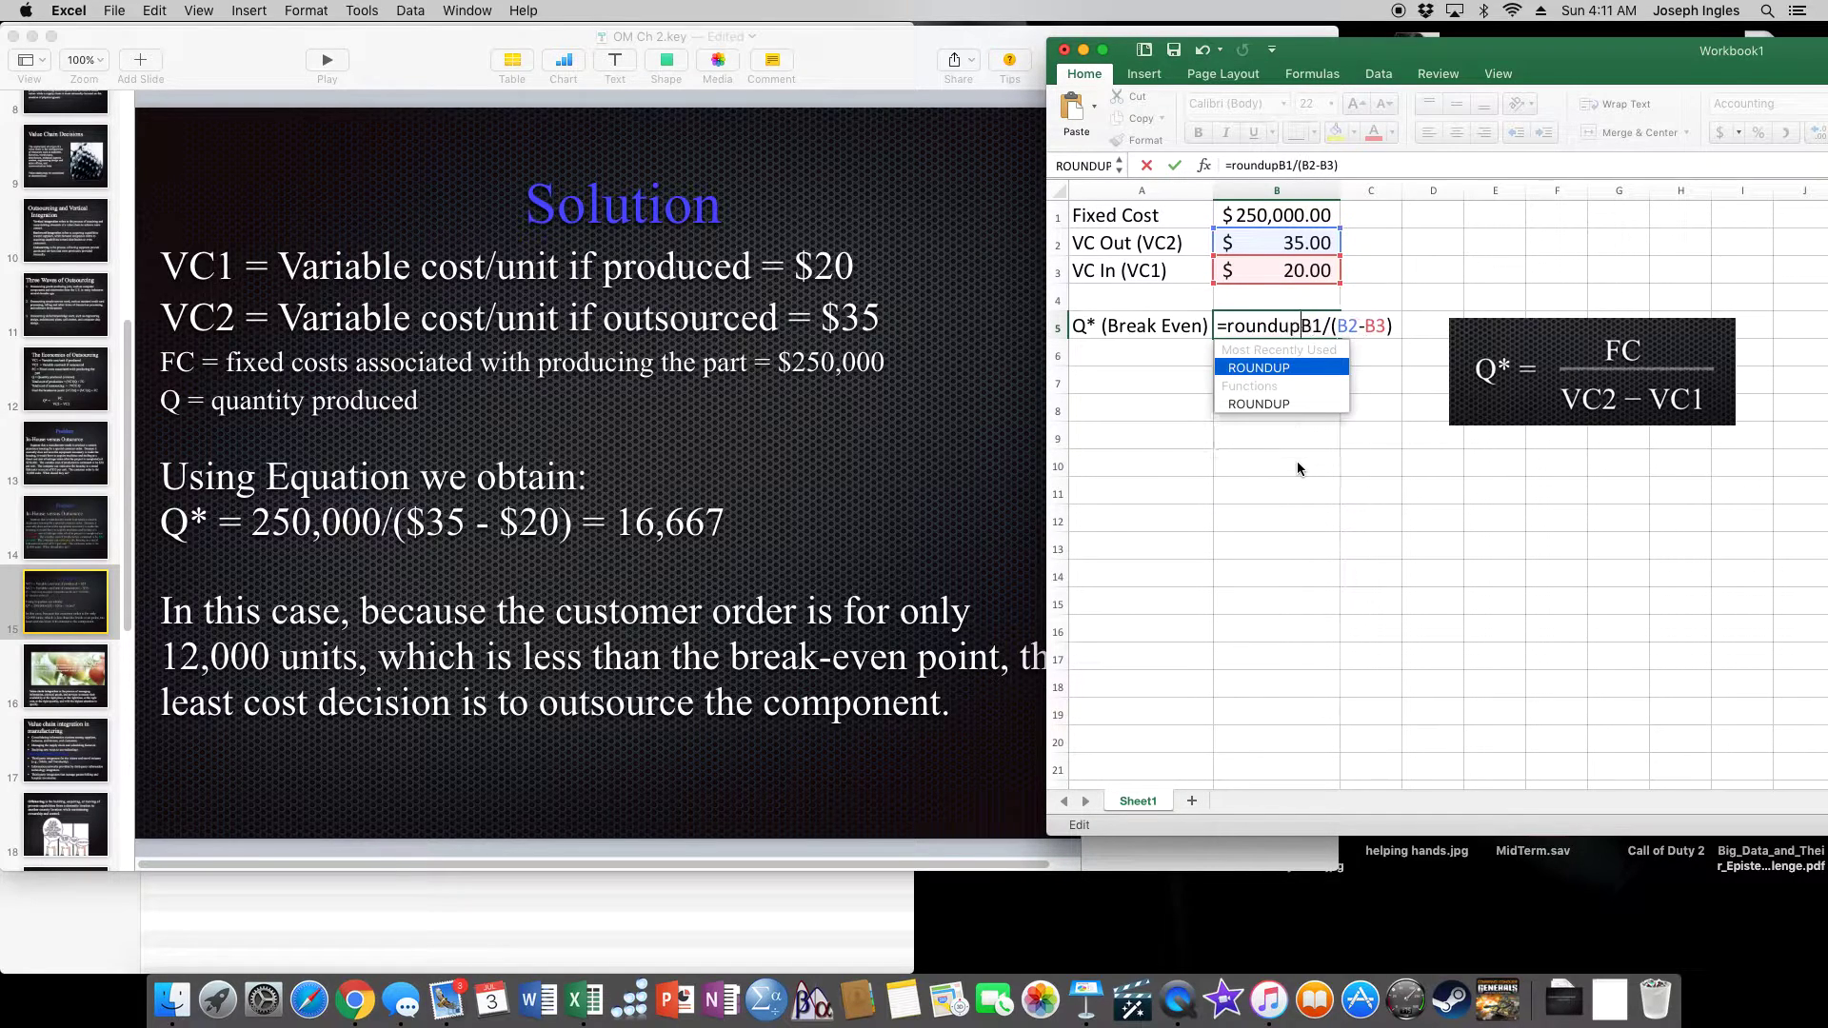
text(()
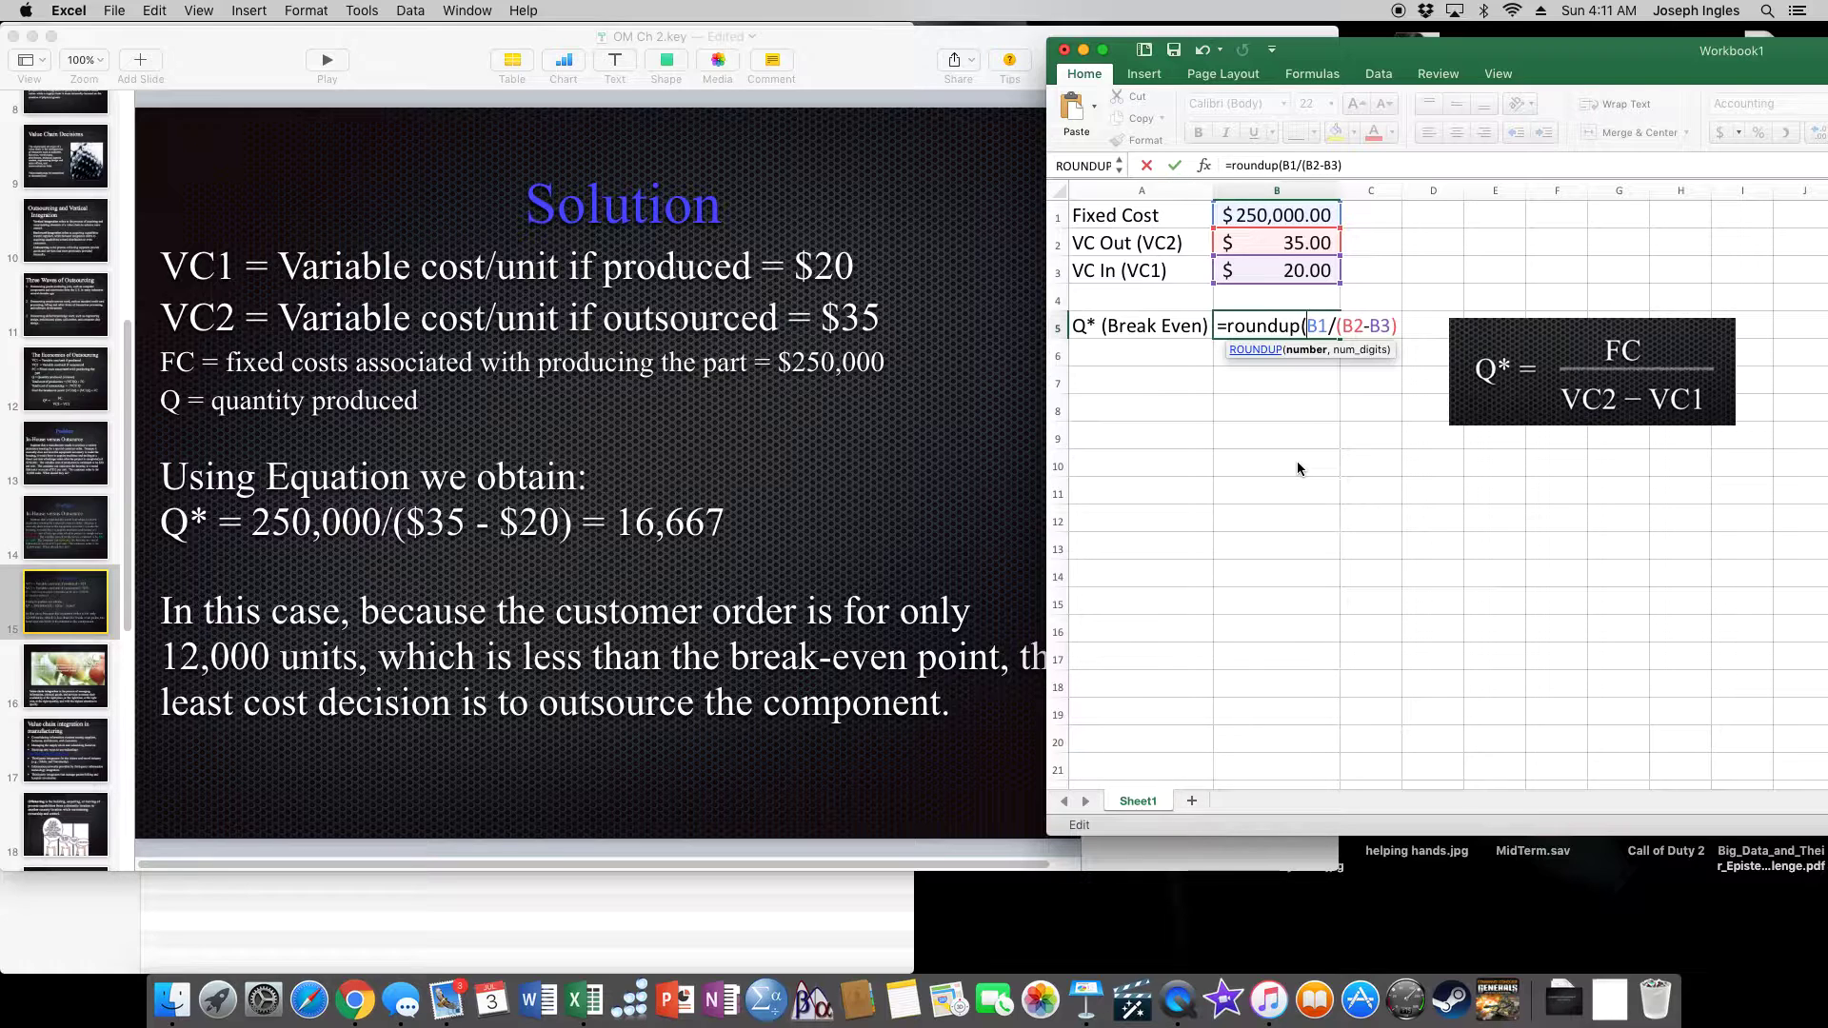
click(1359, 166)
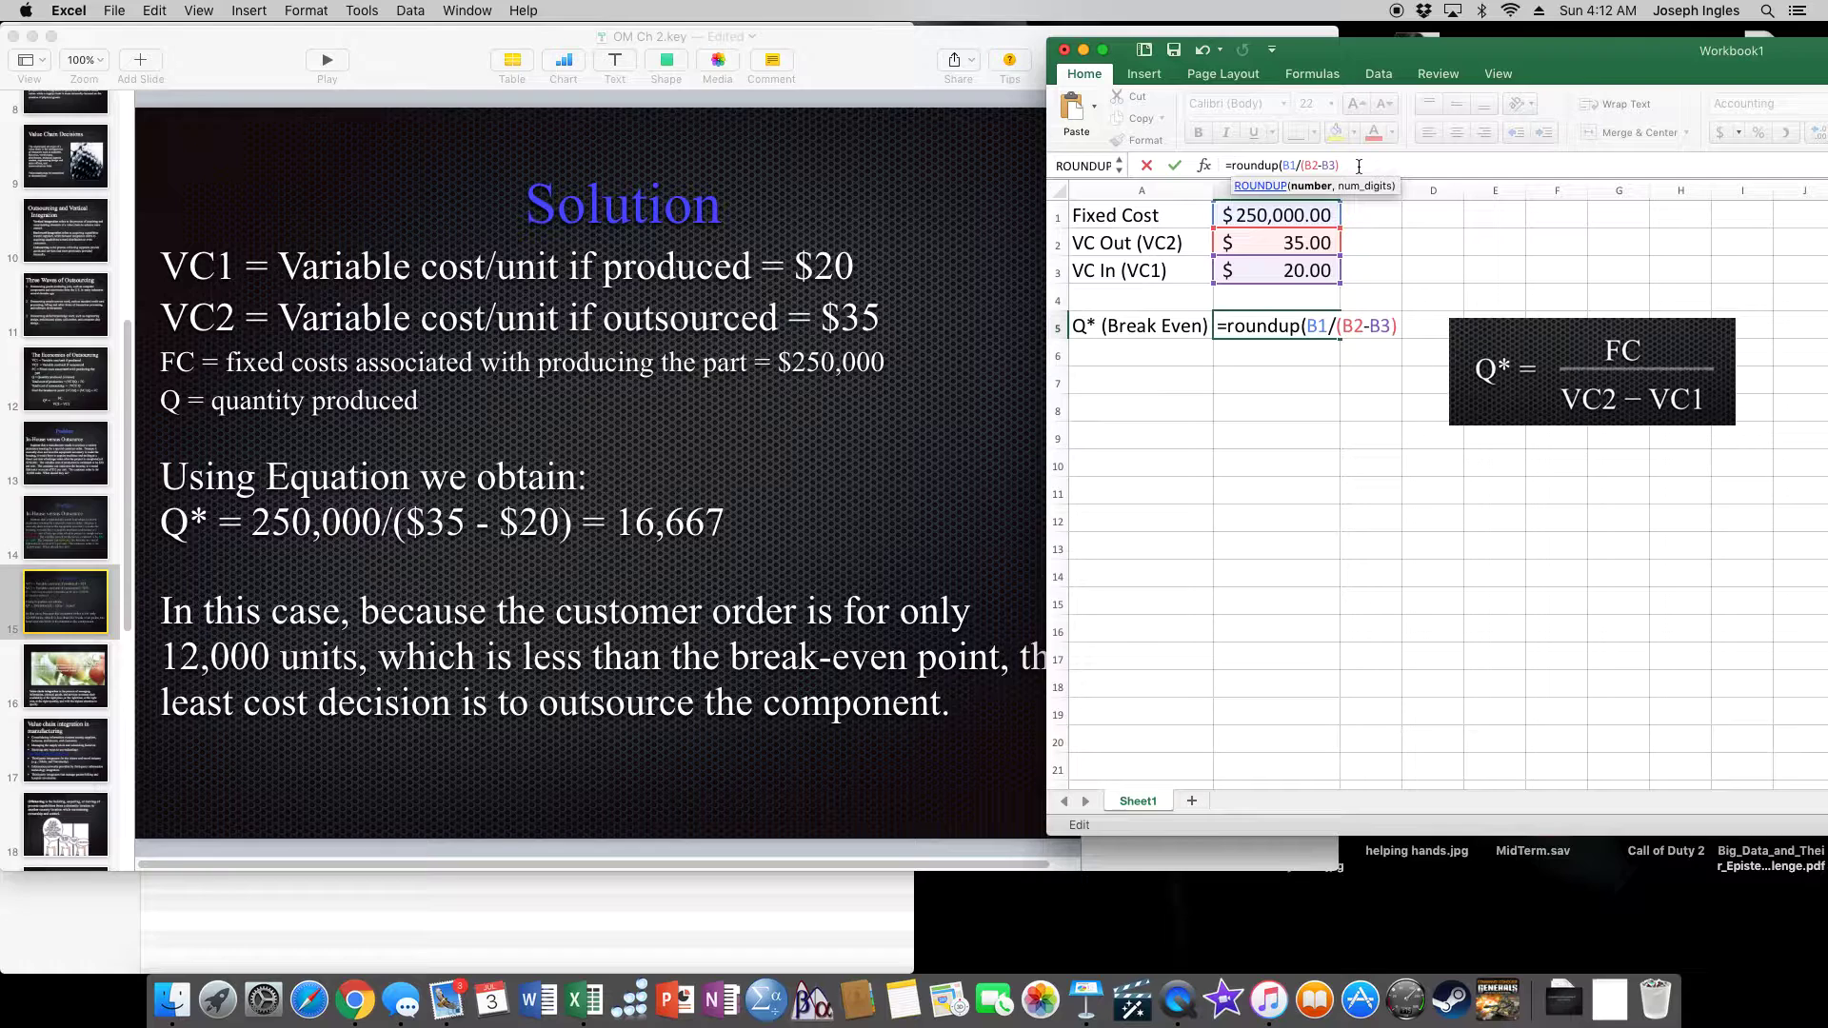
text(,)
text(0))
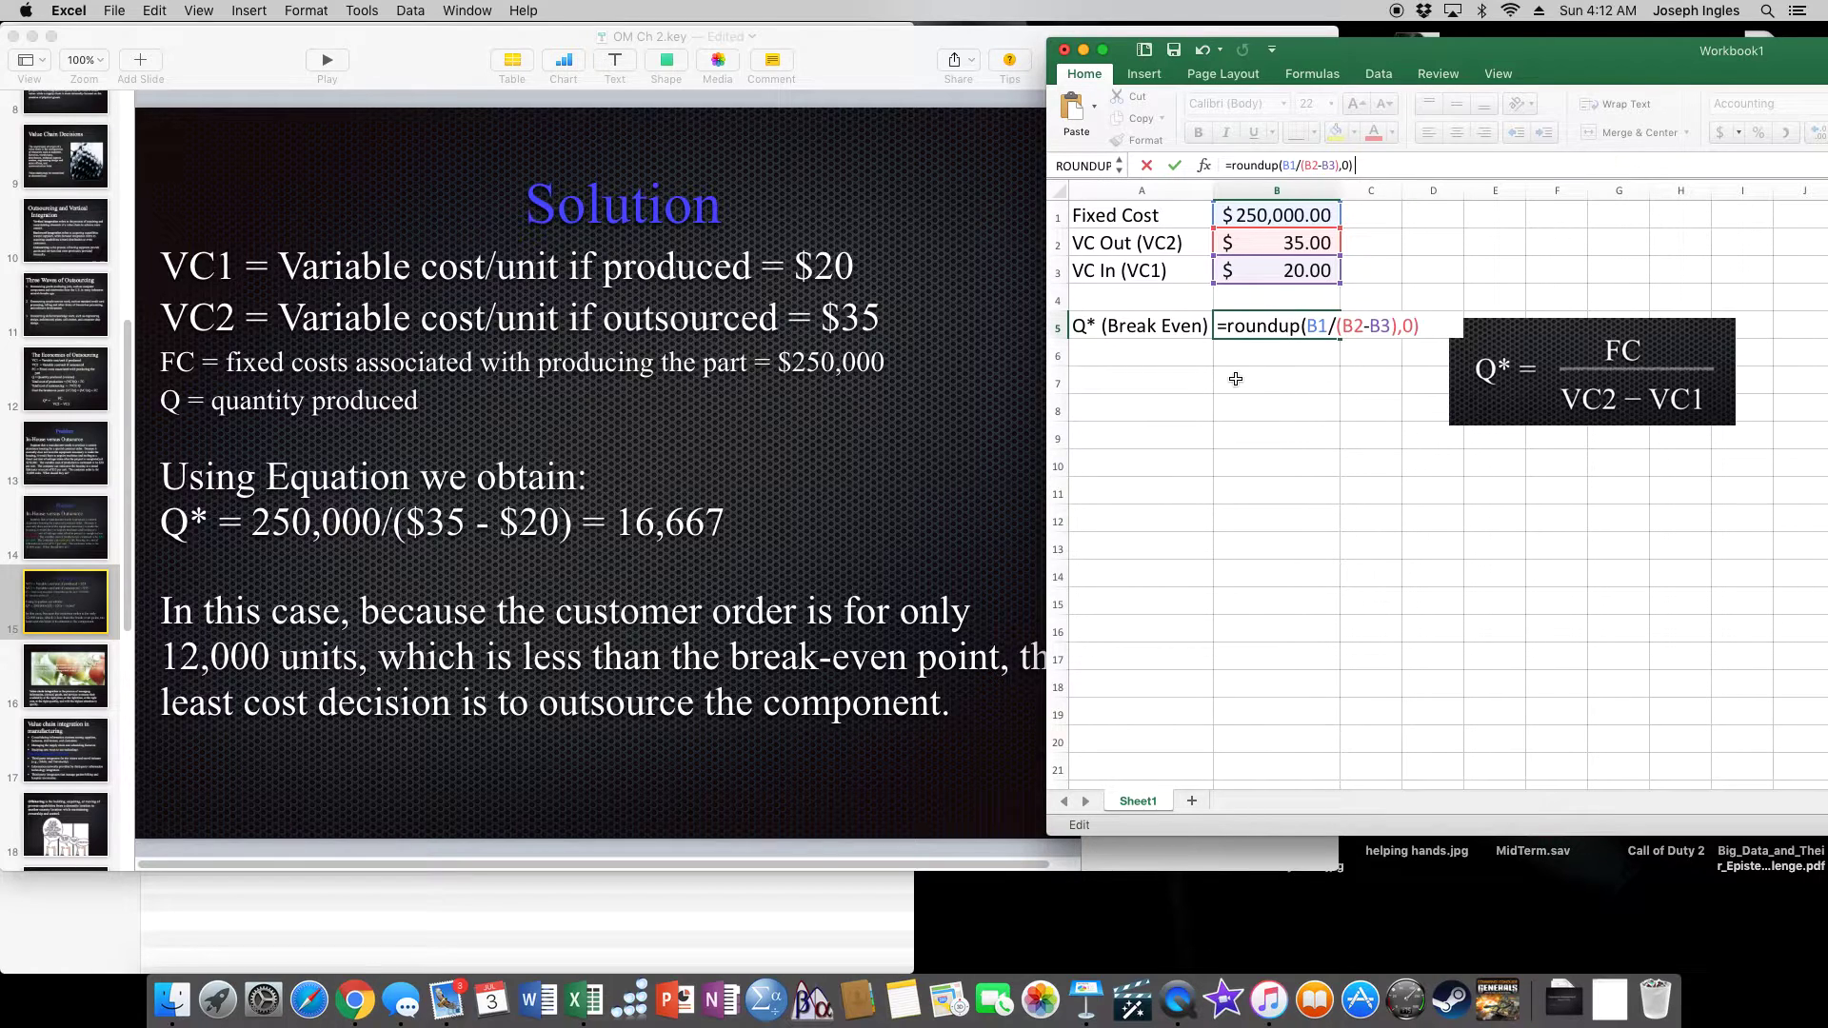
key(Return)
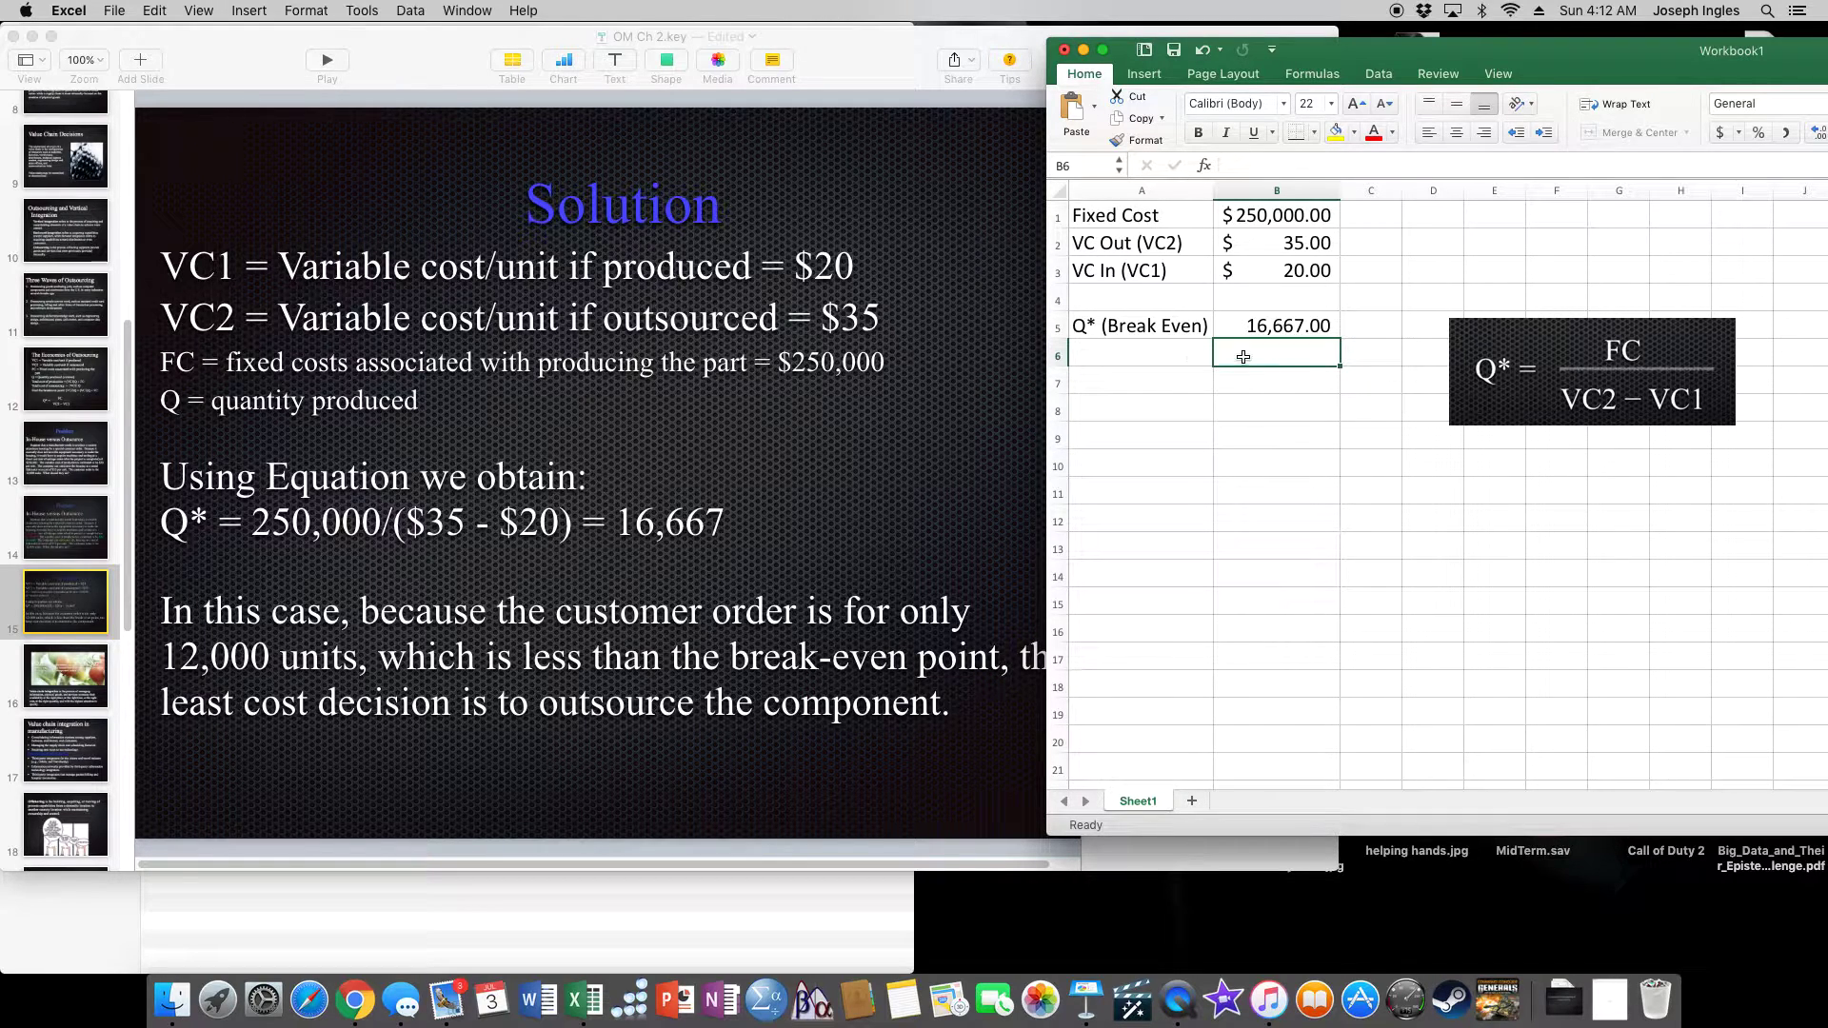
Move the equation picture up and add In House and Outsource headings in B8:C8, widening column C
drag(1505, 330, 1468, 219)
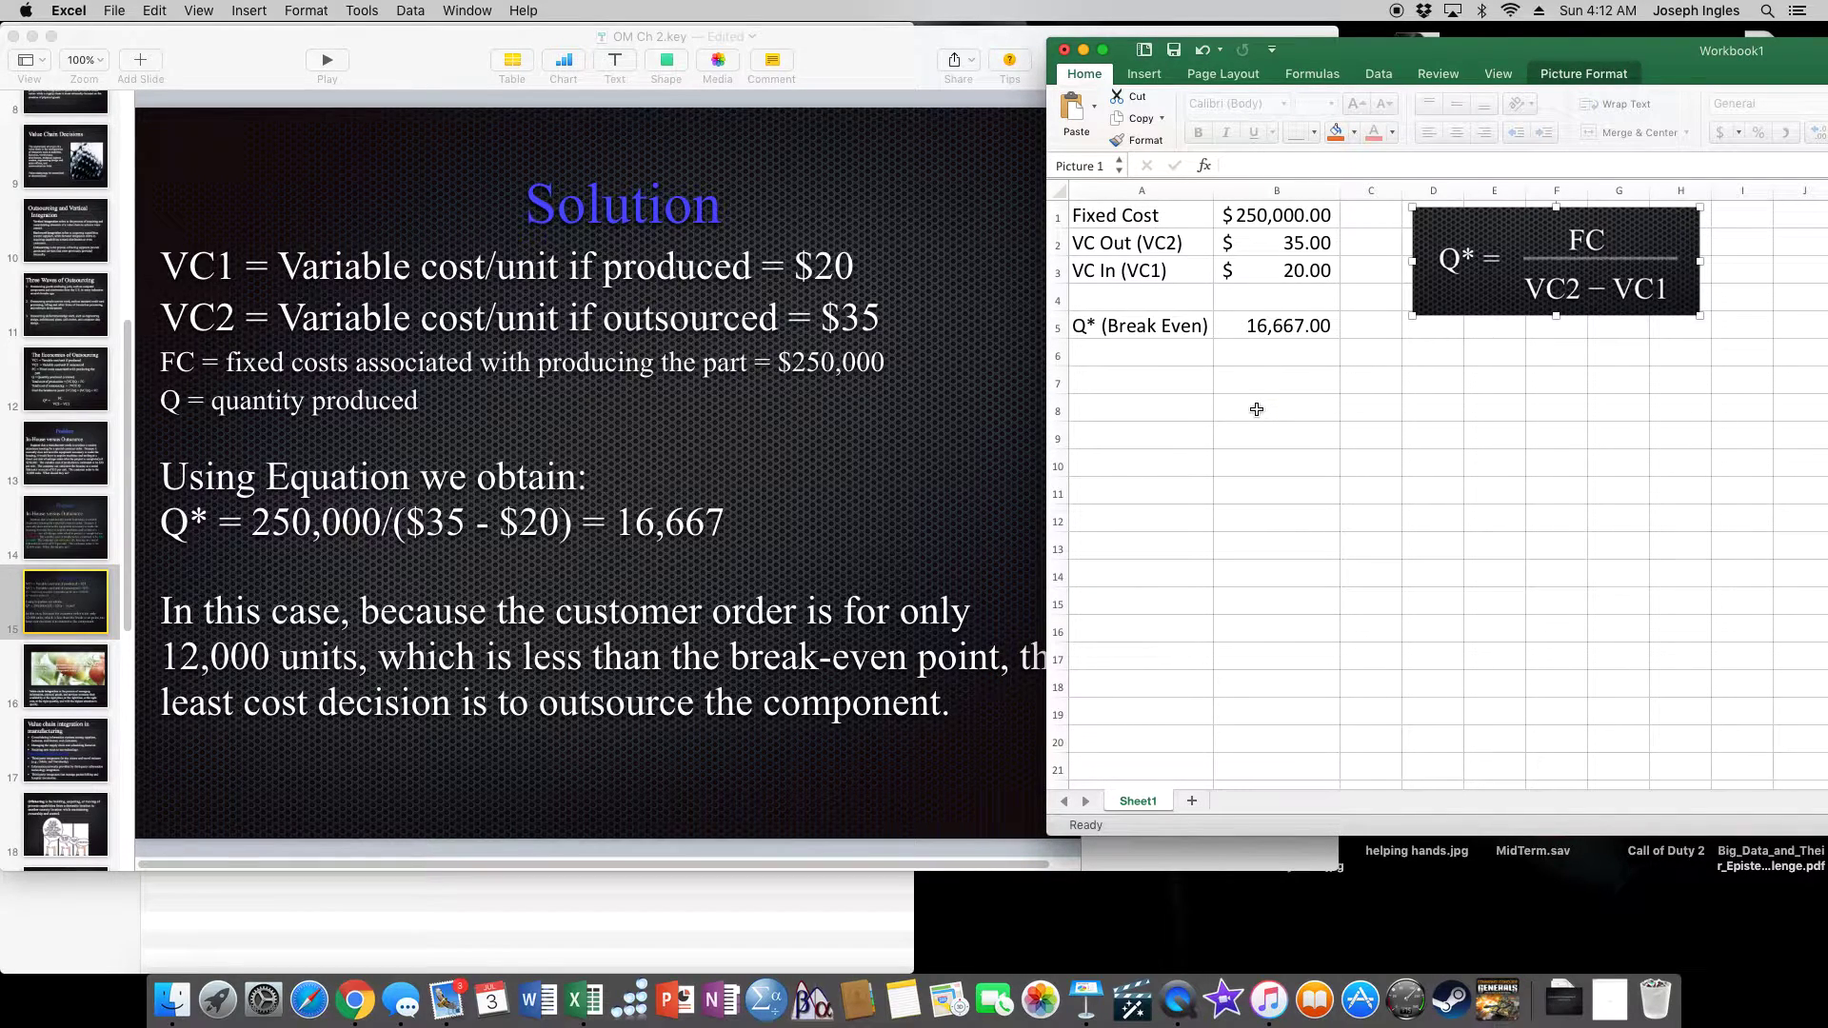
click(1257, 409)
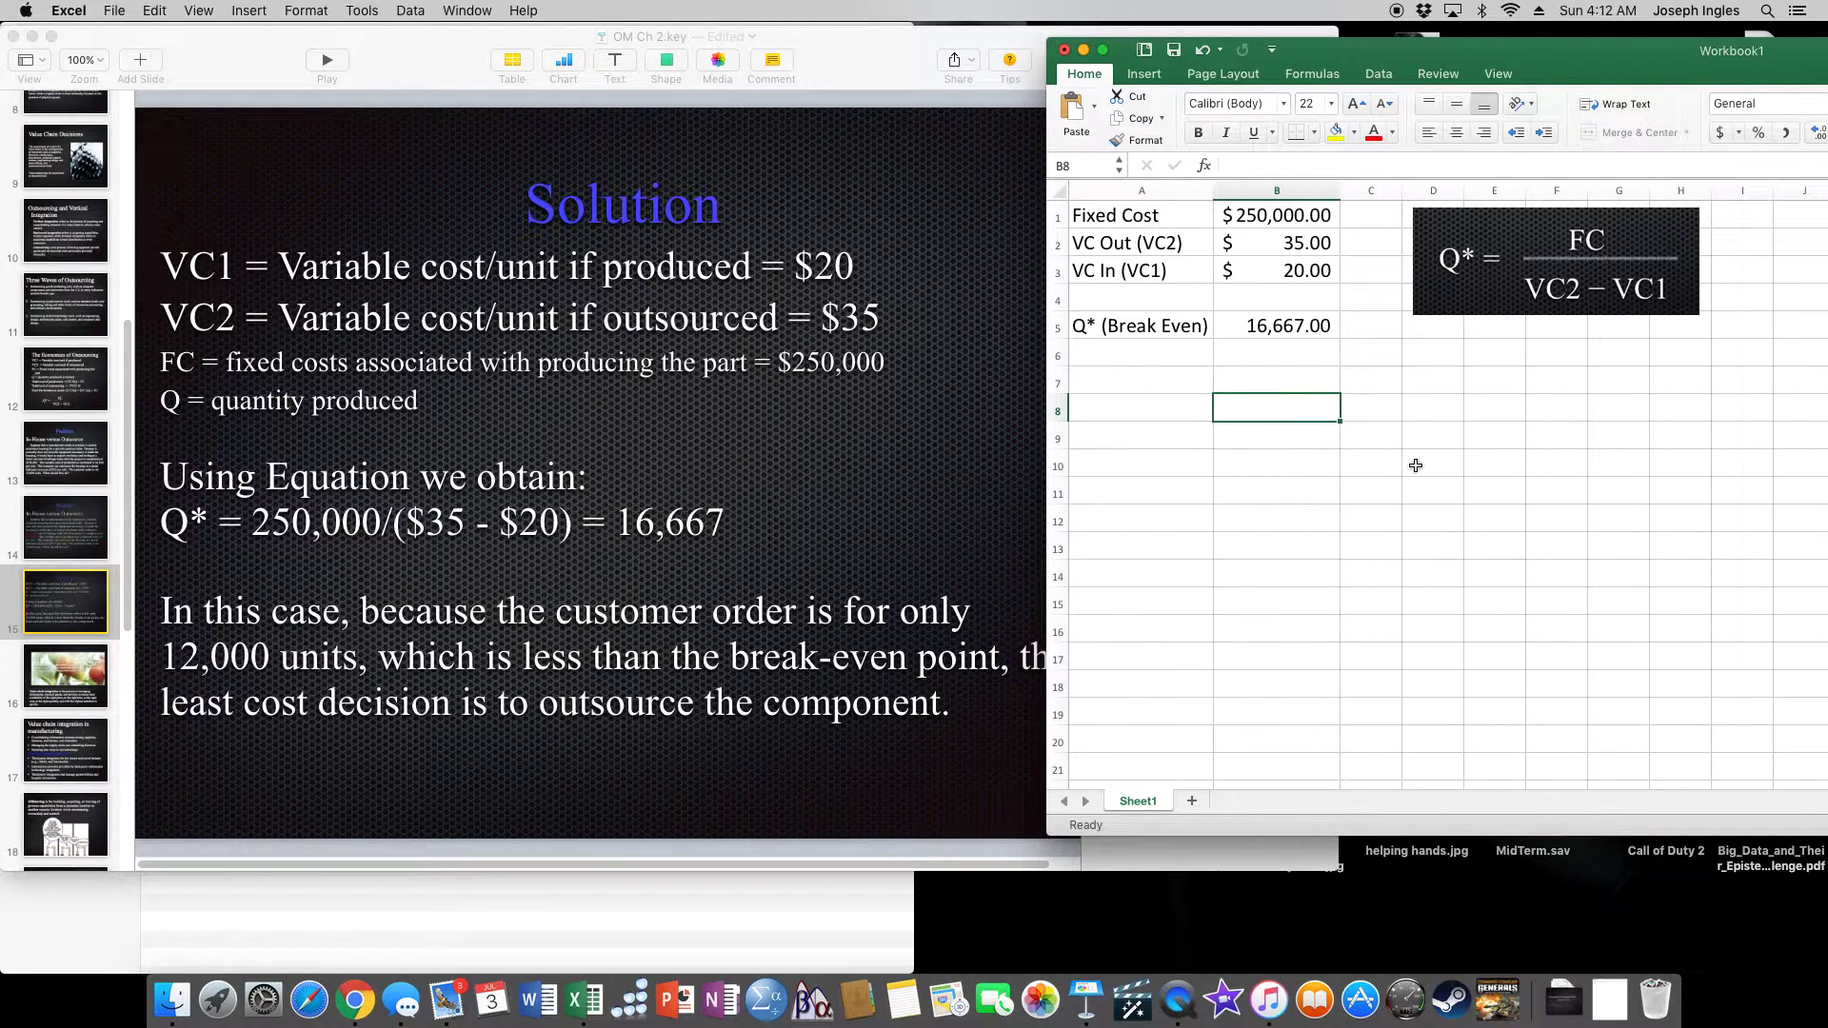
text(In Hou)
text(se)
key(Tab)
text(Outs)
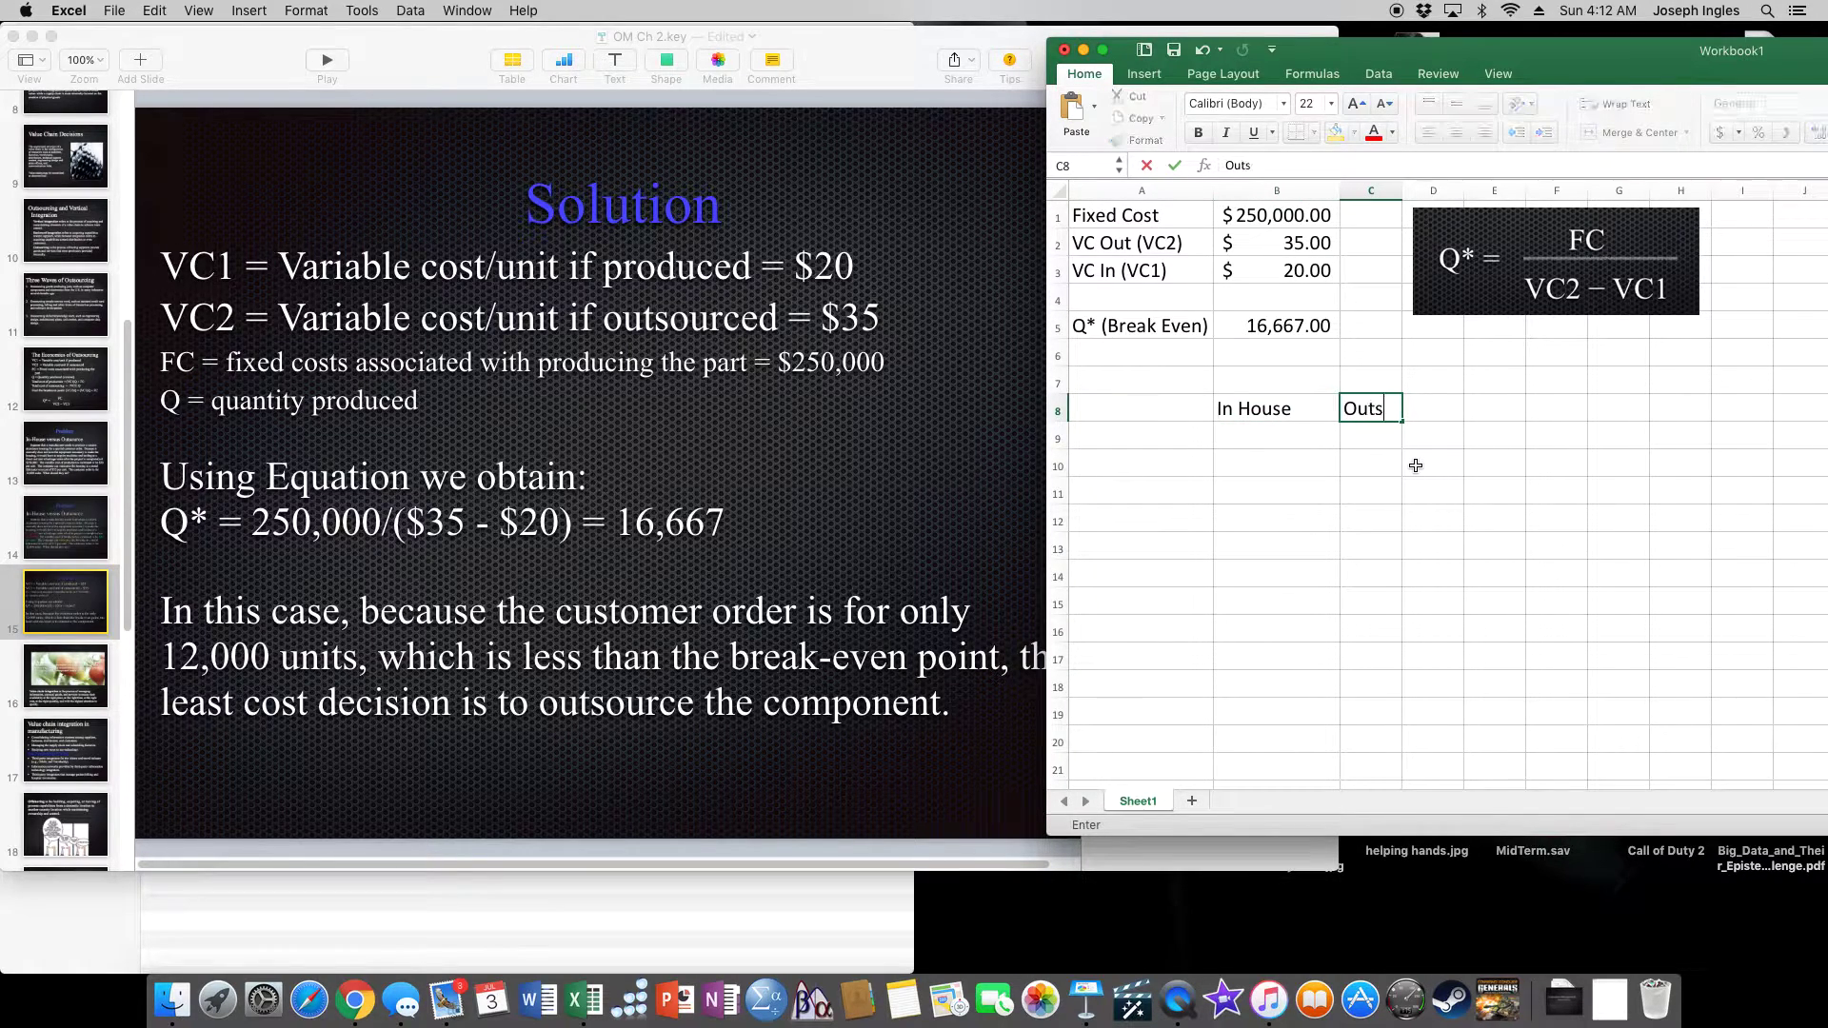
text(ource)
key(Return)
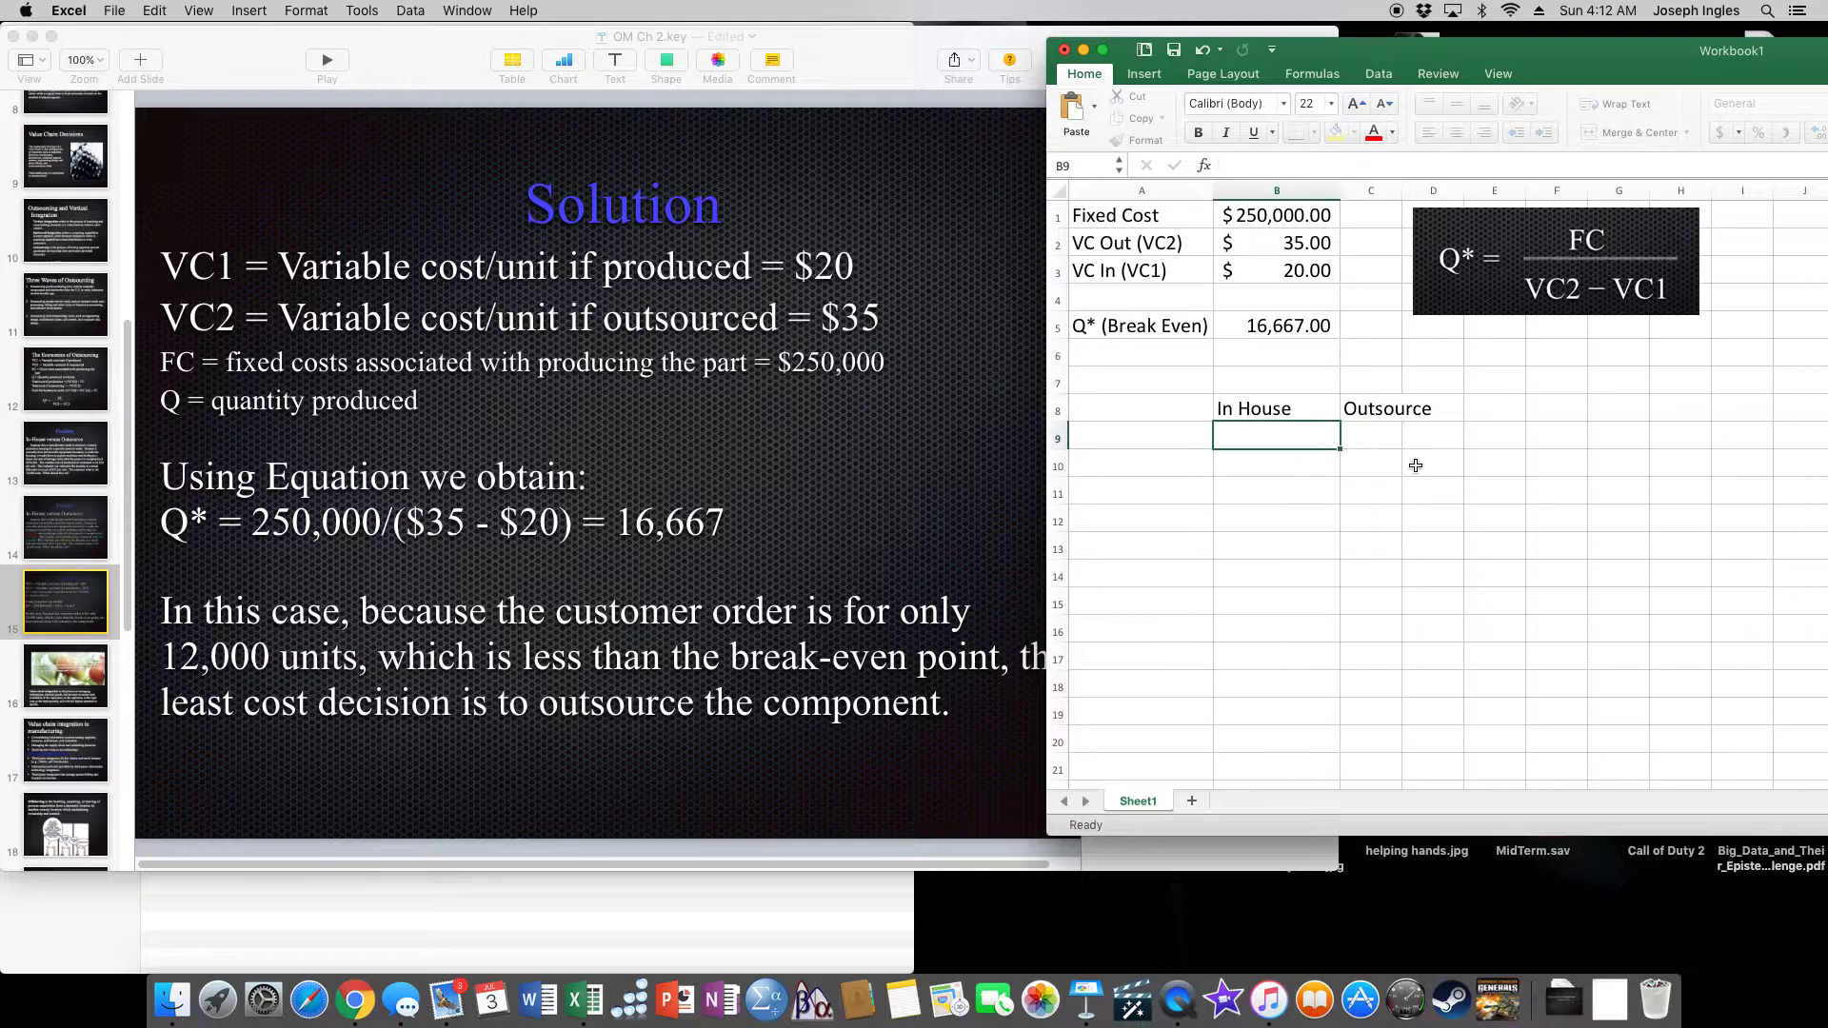
drag(1383, 191, 1420, 190)
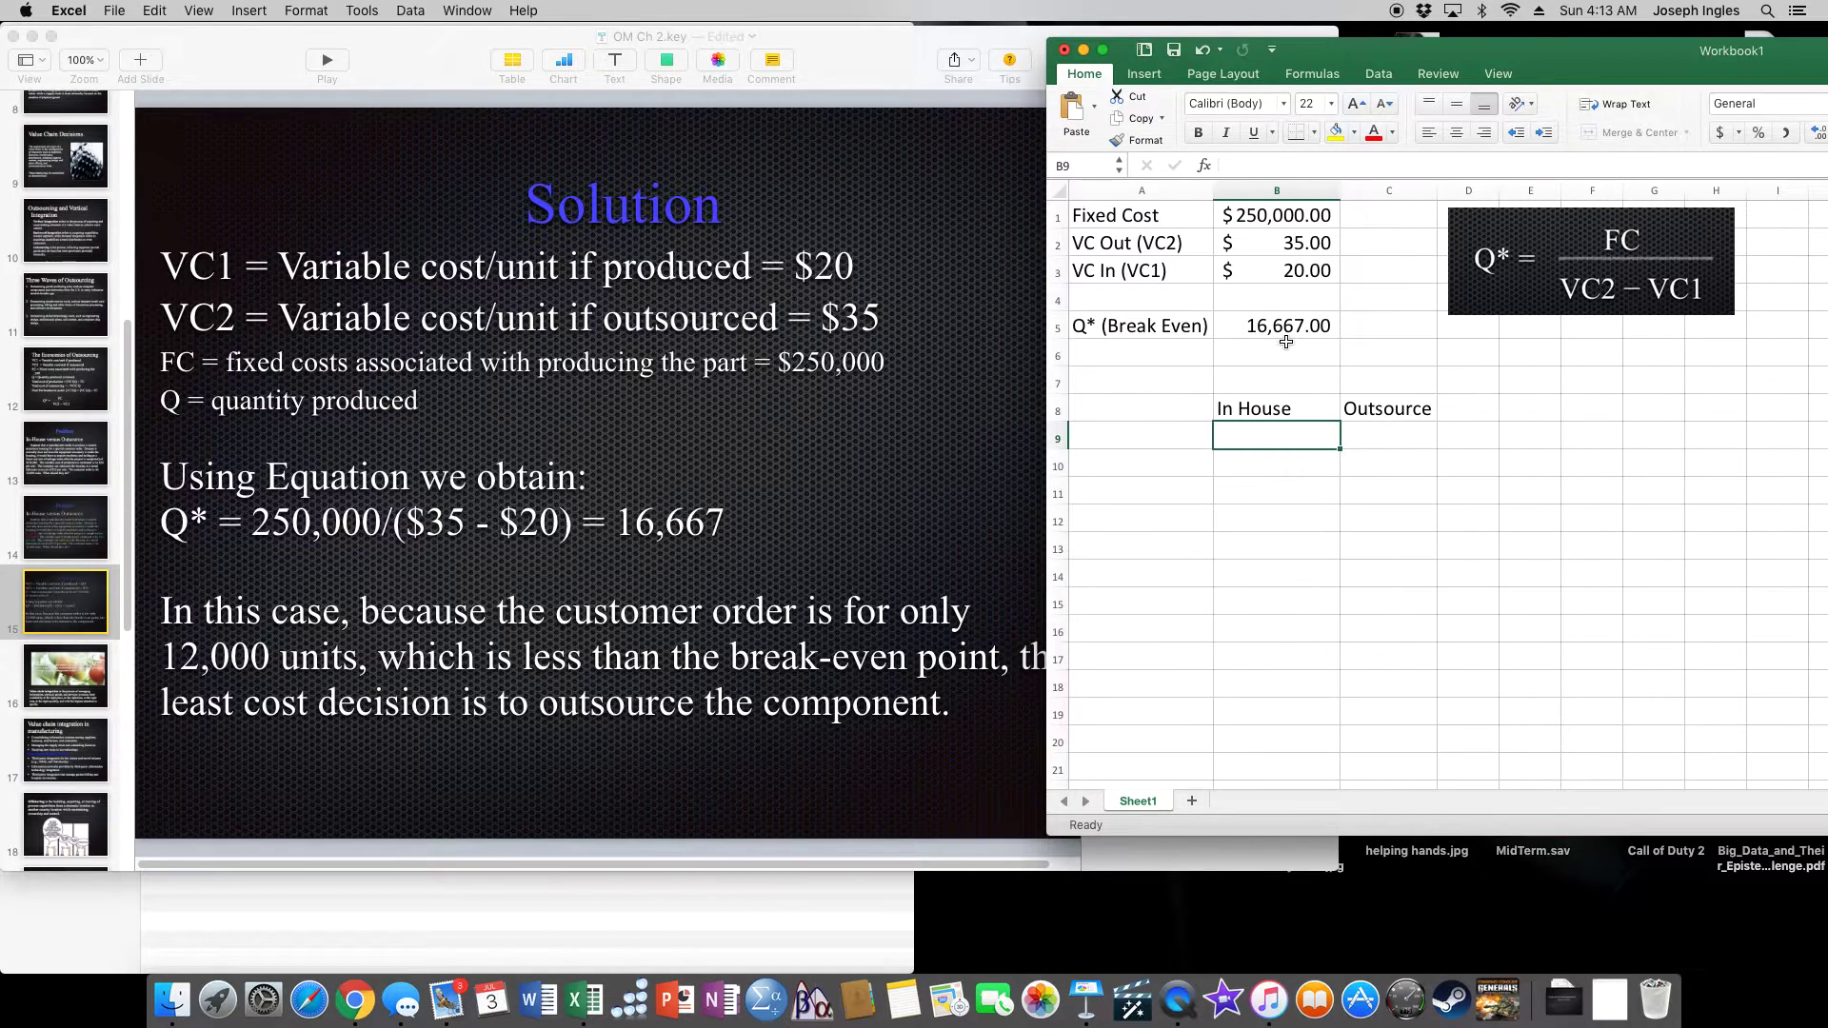
click(1157, 442)
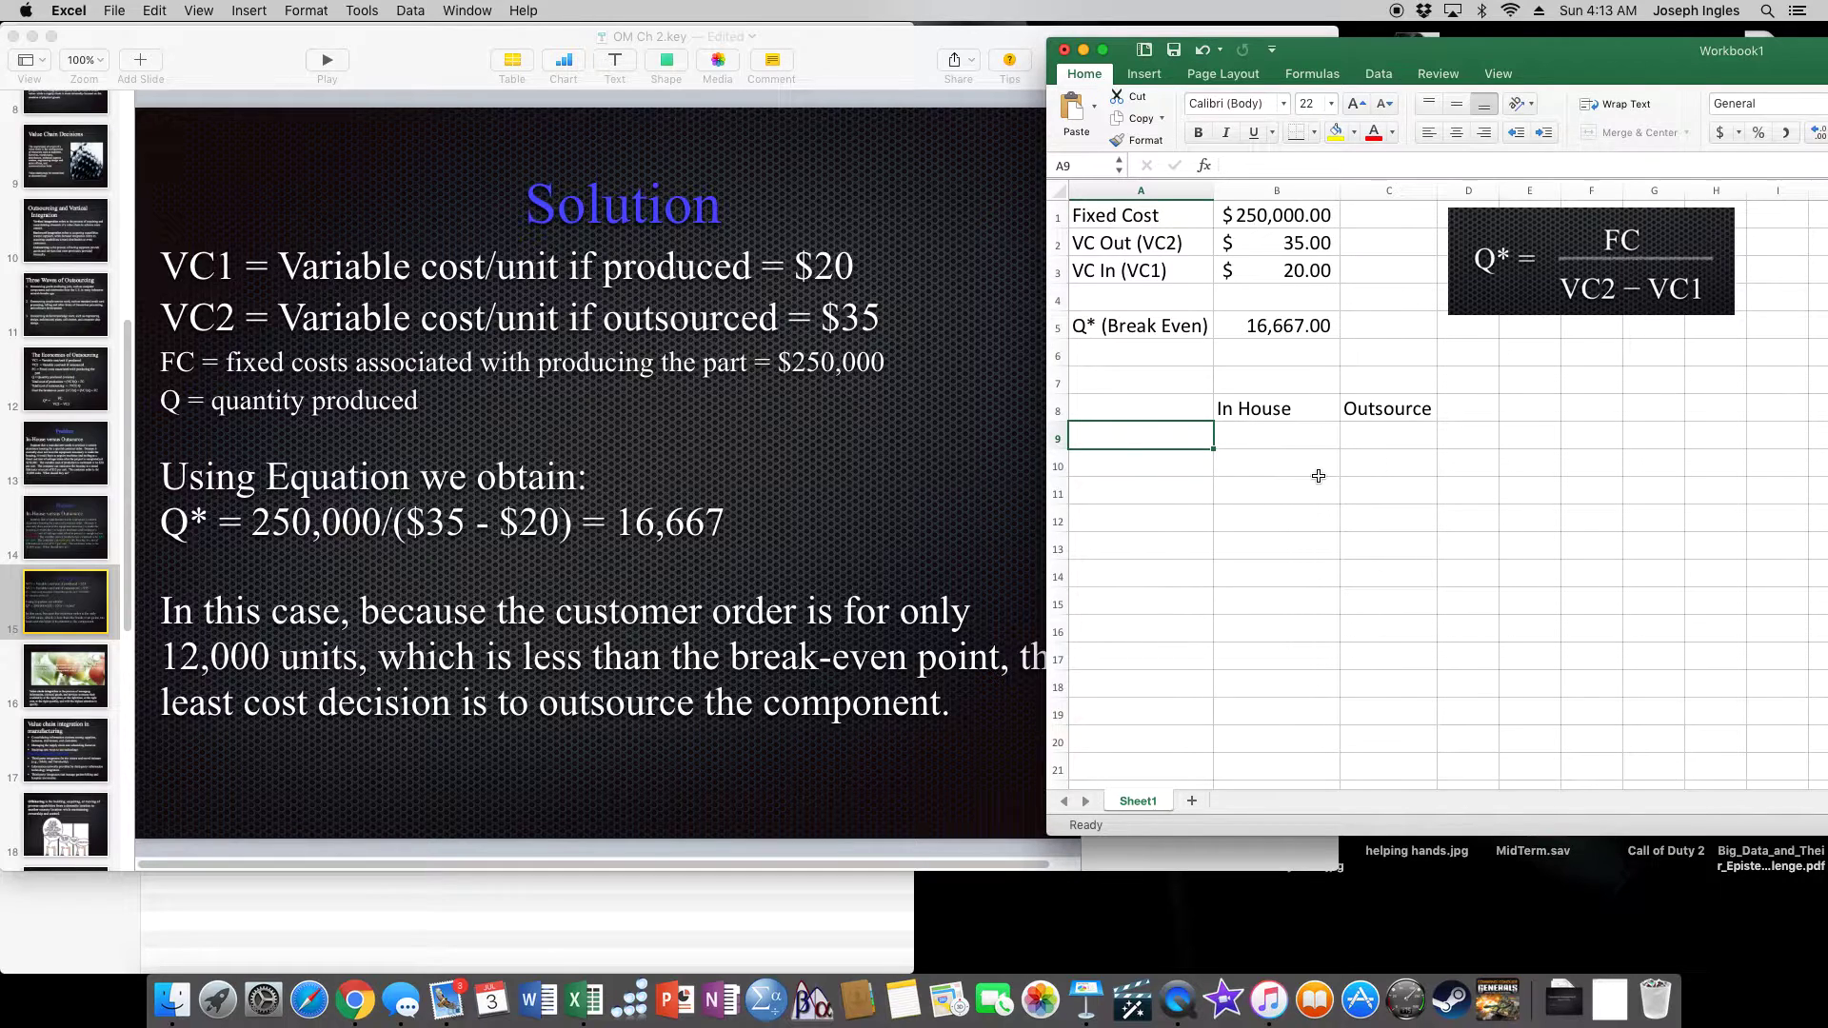
text(0)
Enter 0, 1000, 2000, 3000 in A9:A12 and fill the series down past 27,000
key(Return)
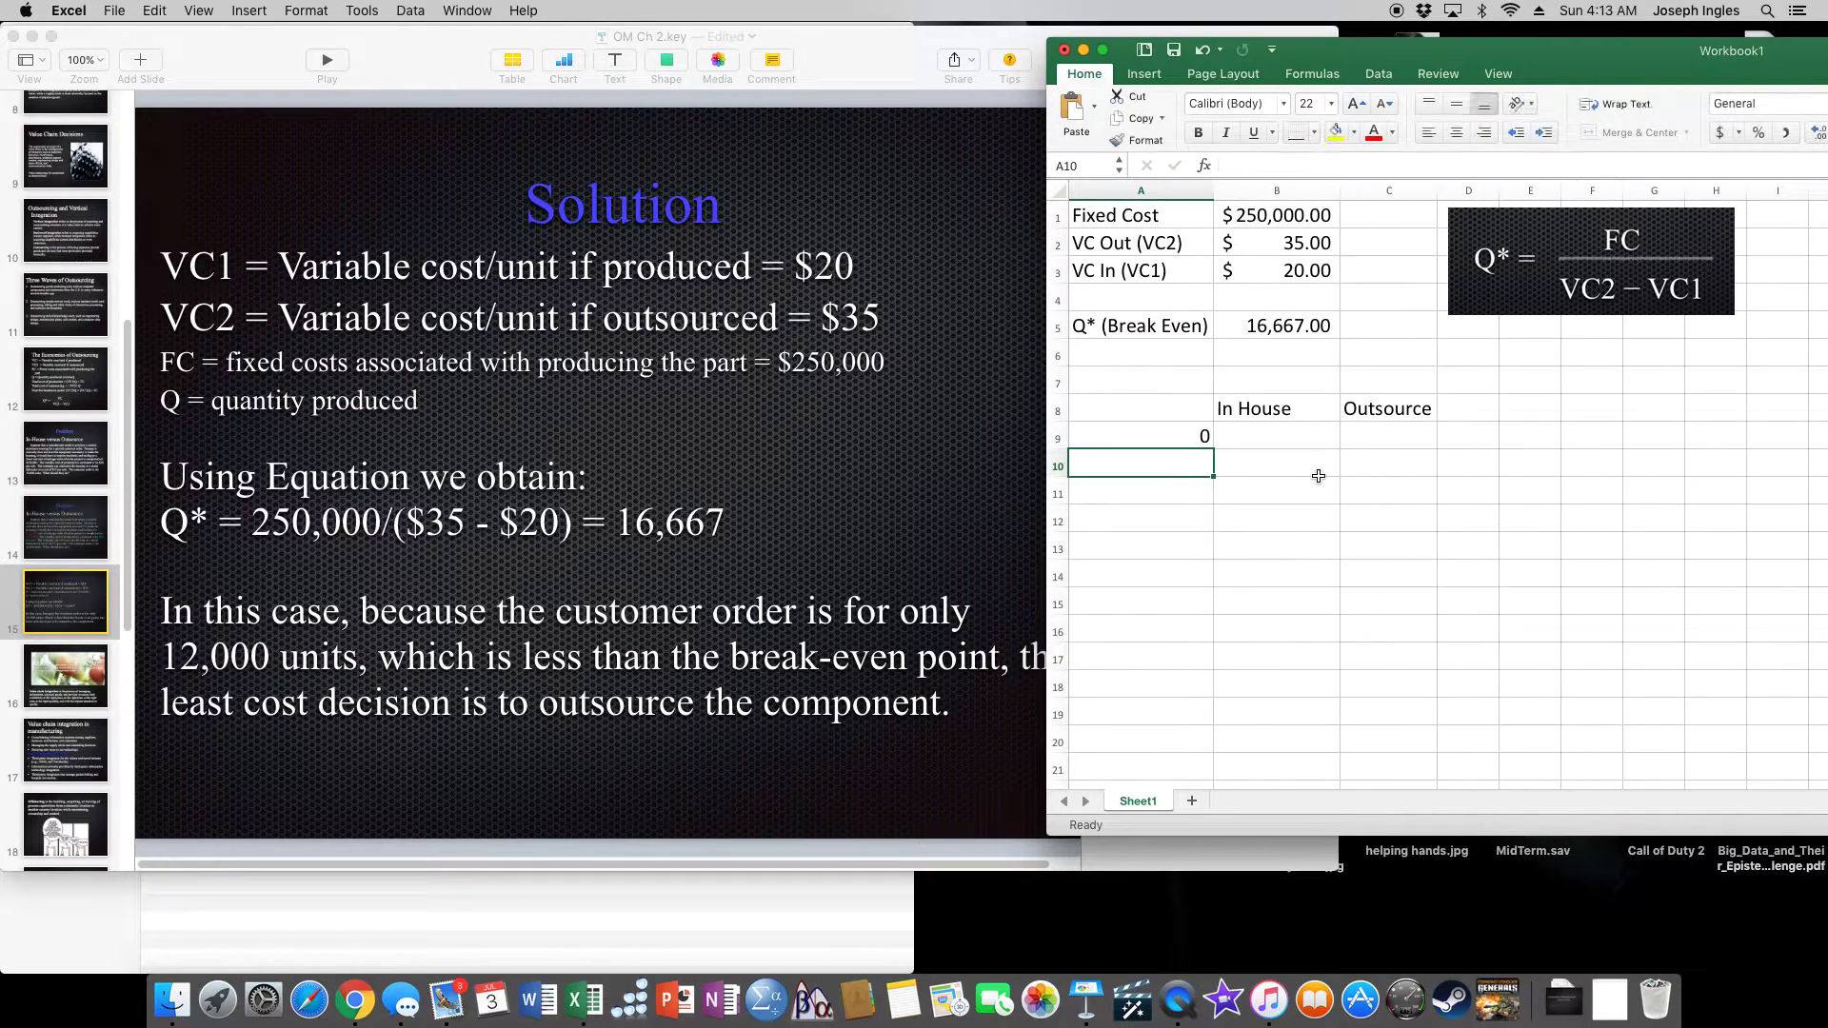
text(1000)
key(Return)
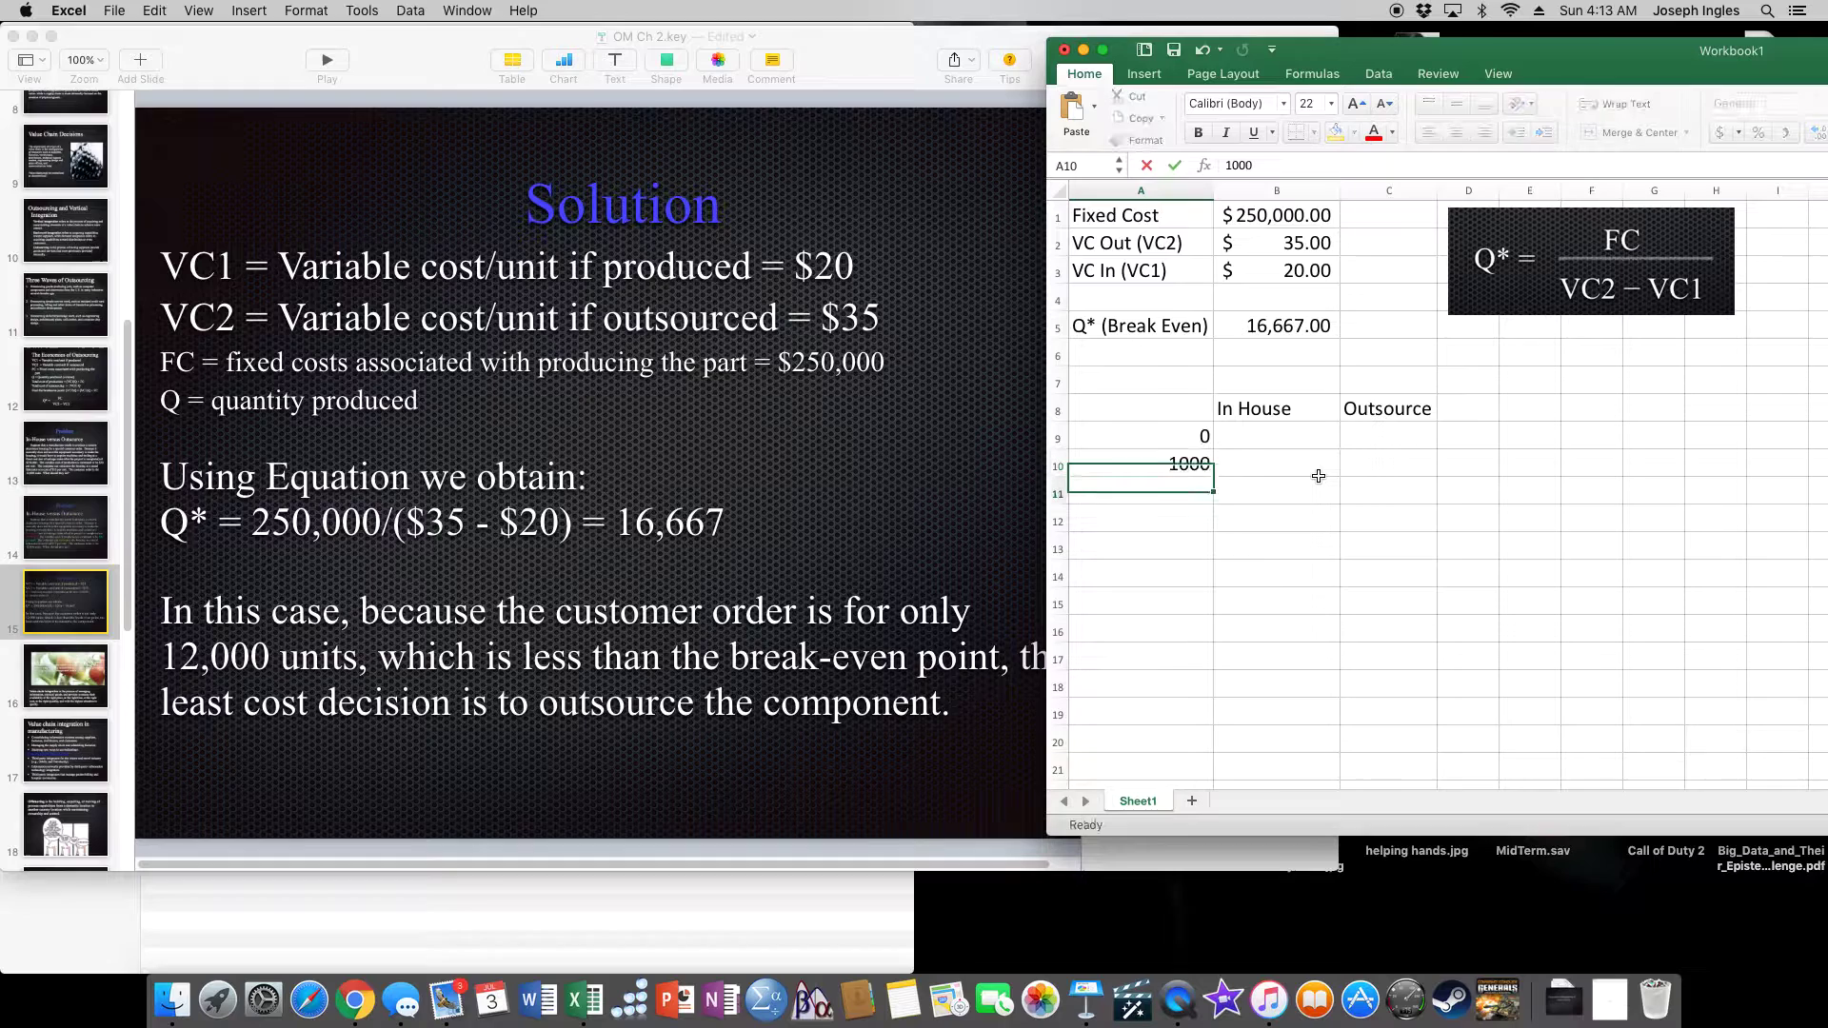
text(2000)
key(Return)
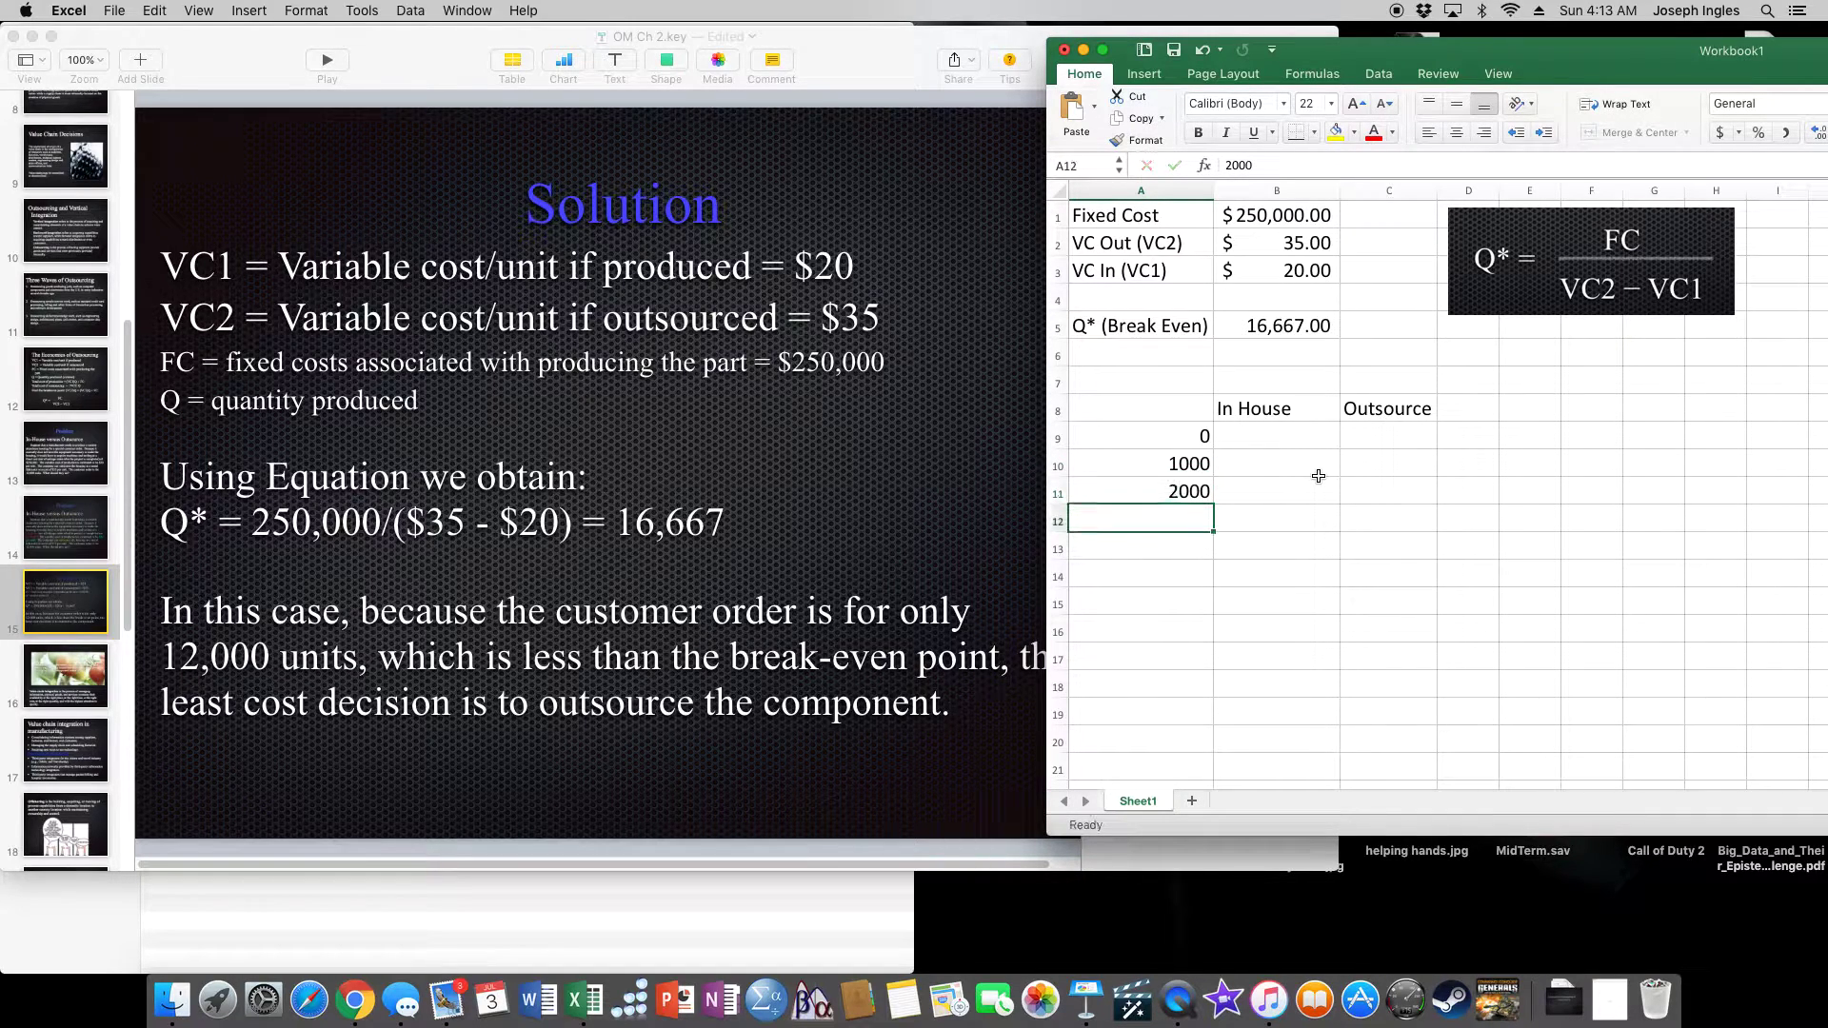
text(3000)
key(Return)
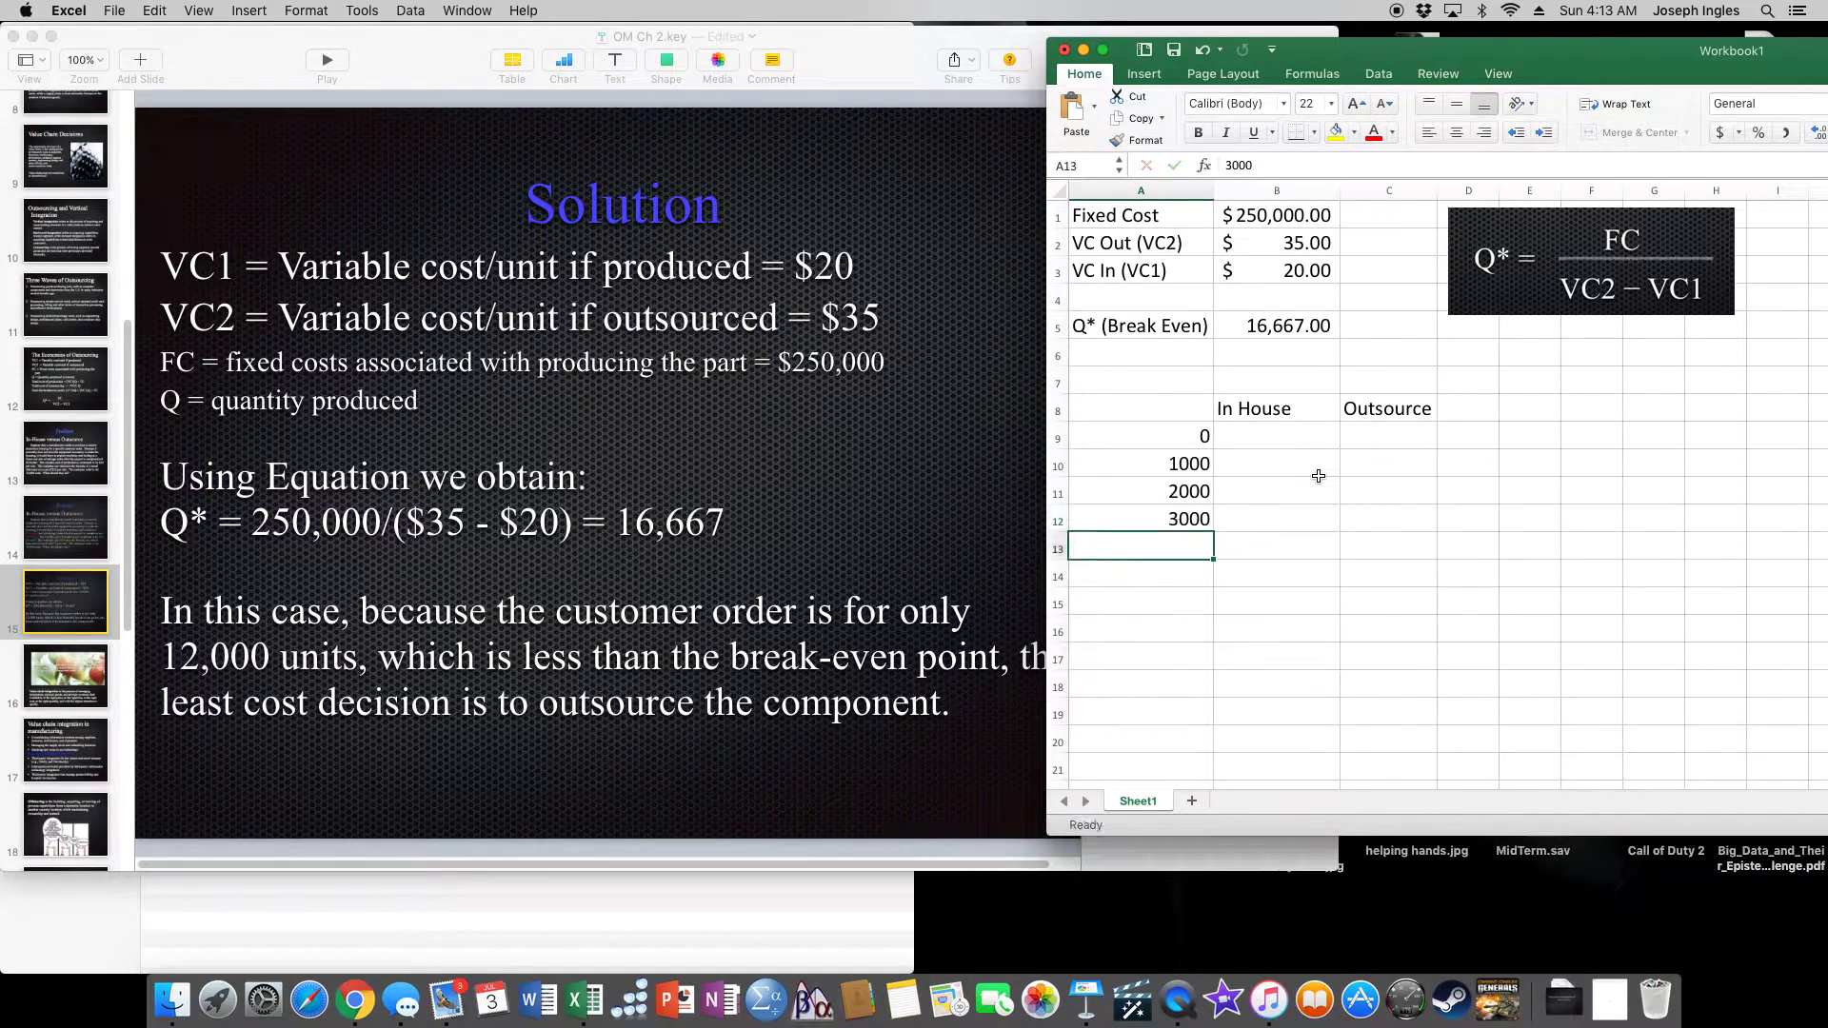
drag(1163, 432, 1188, 520)
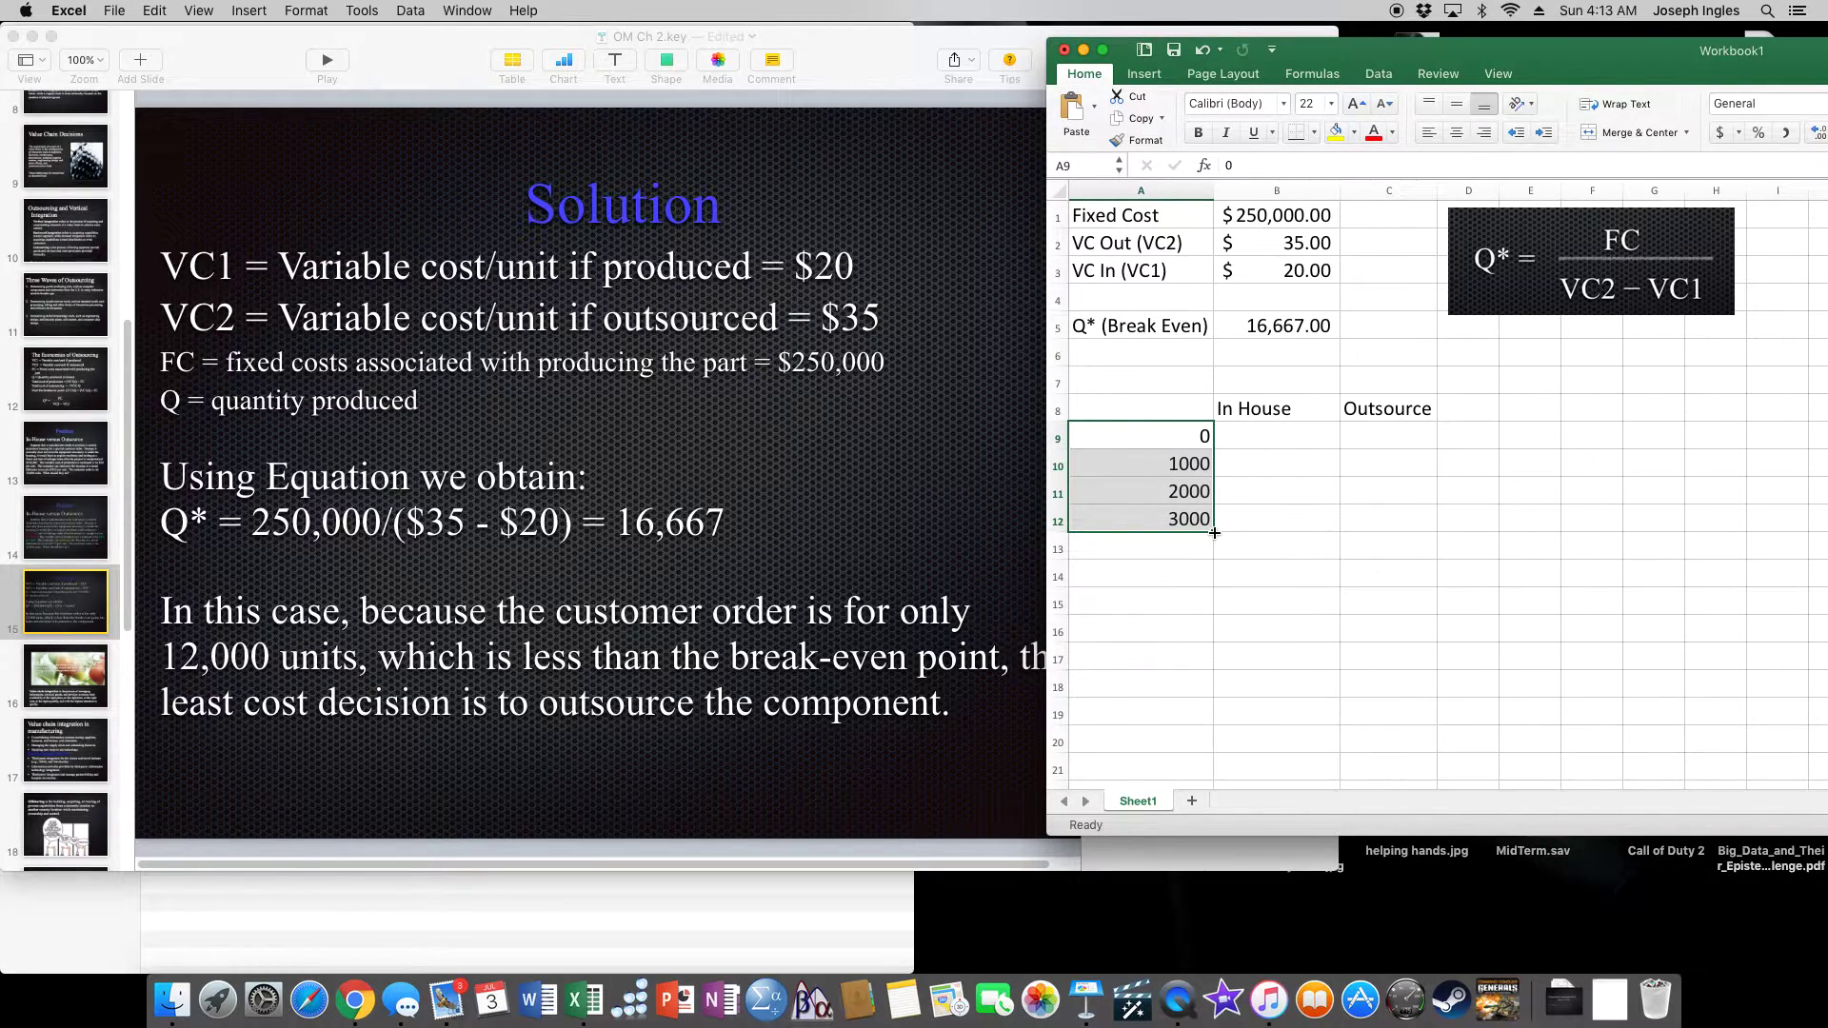
mouse_move(1216, 532)
mouse_down()
mouse_move(1226, 804)
mouse_move(1214, 744)
mouse_up()
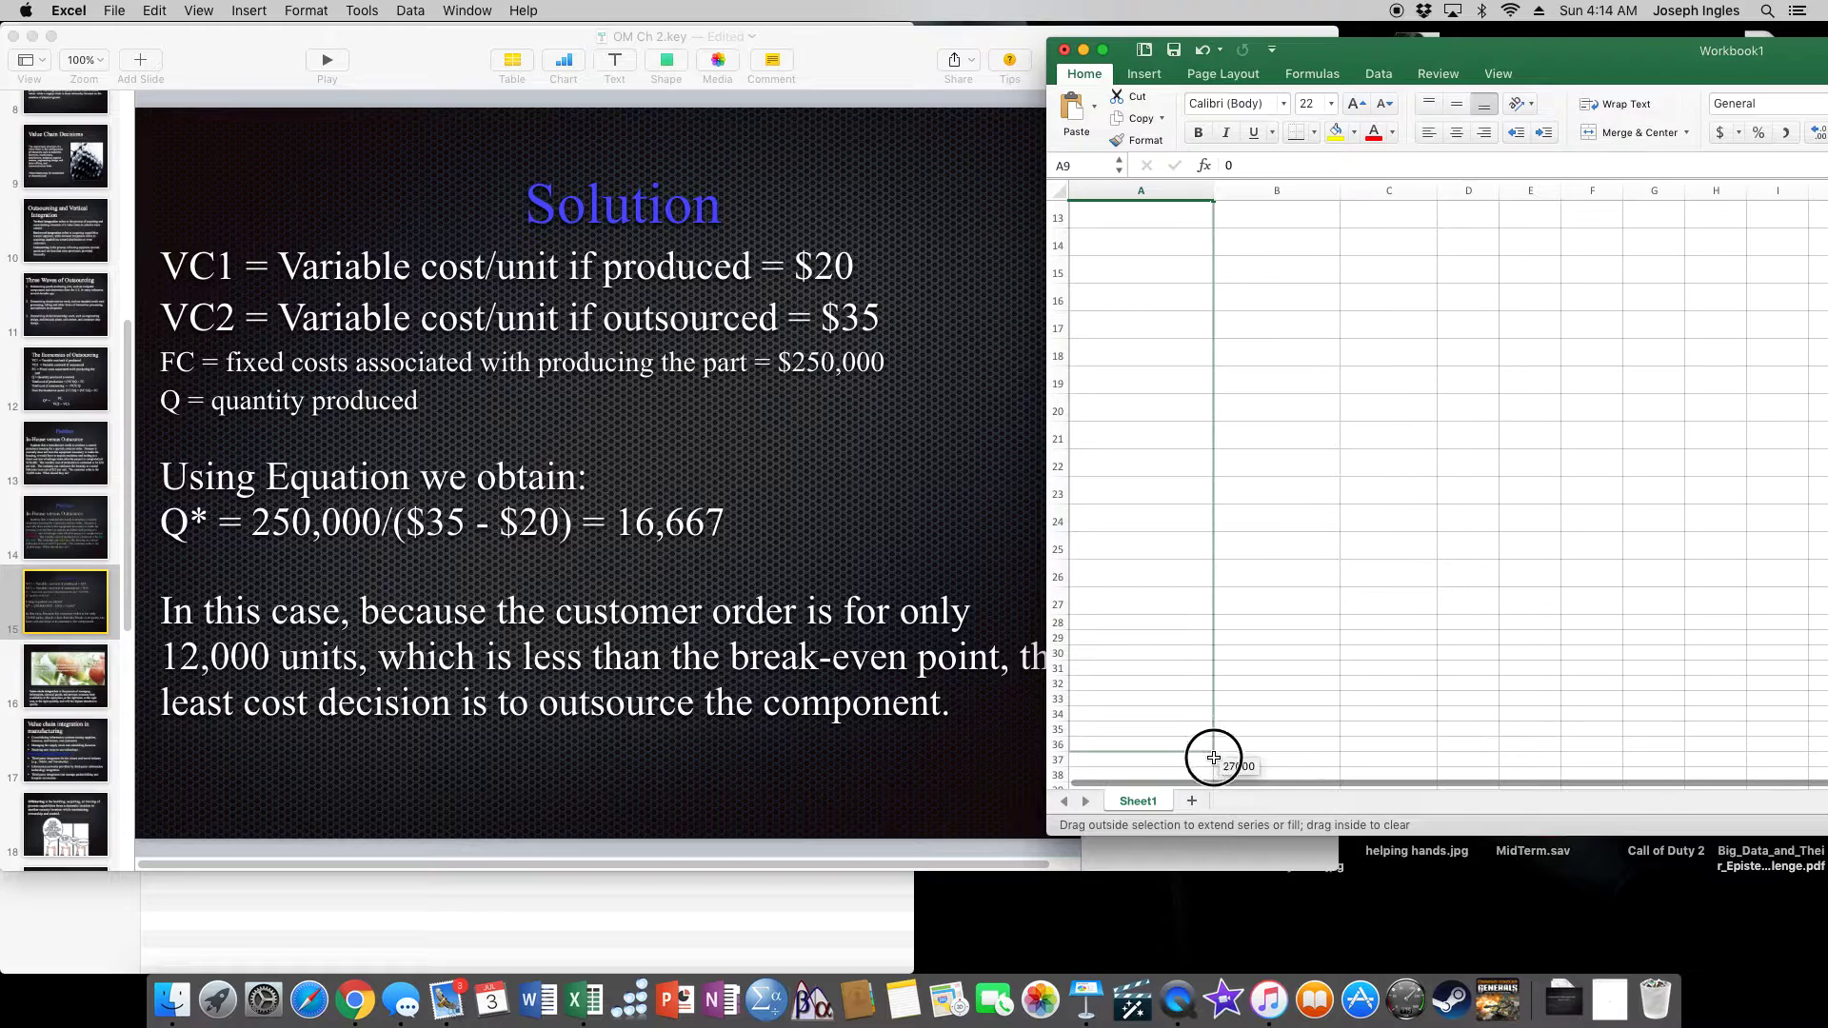
mouse_move(1215, 744)
mouse_down()
mouse_move(1213, 784)
mouse_move(1203, 765)
mouse_up()
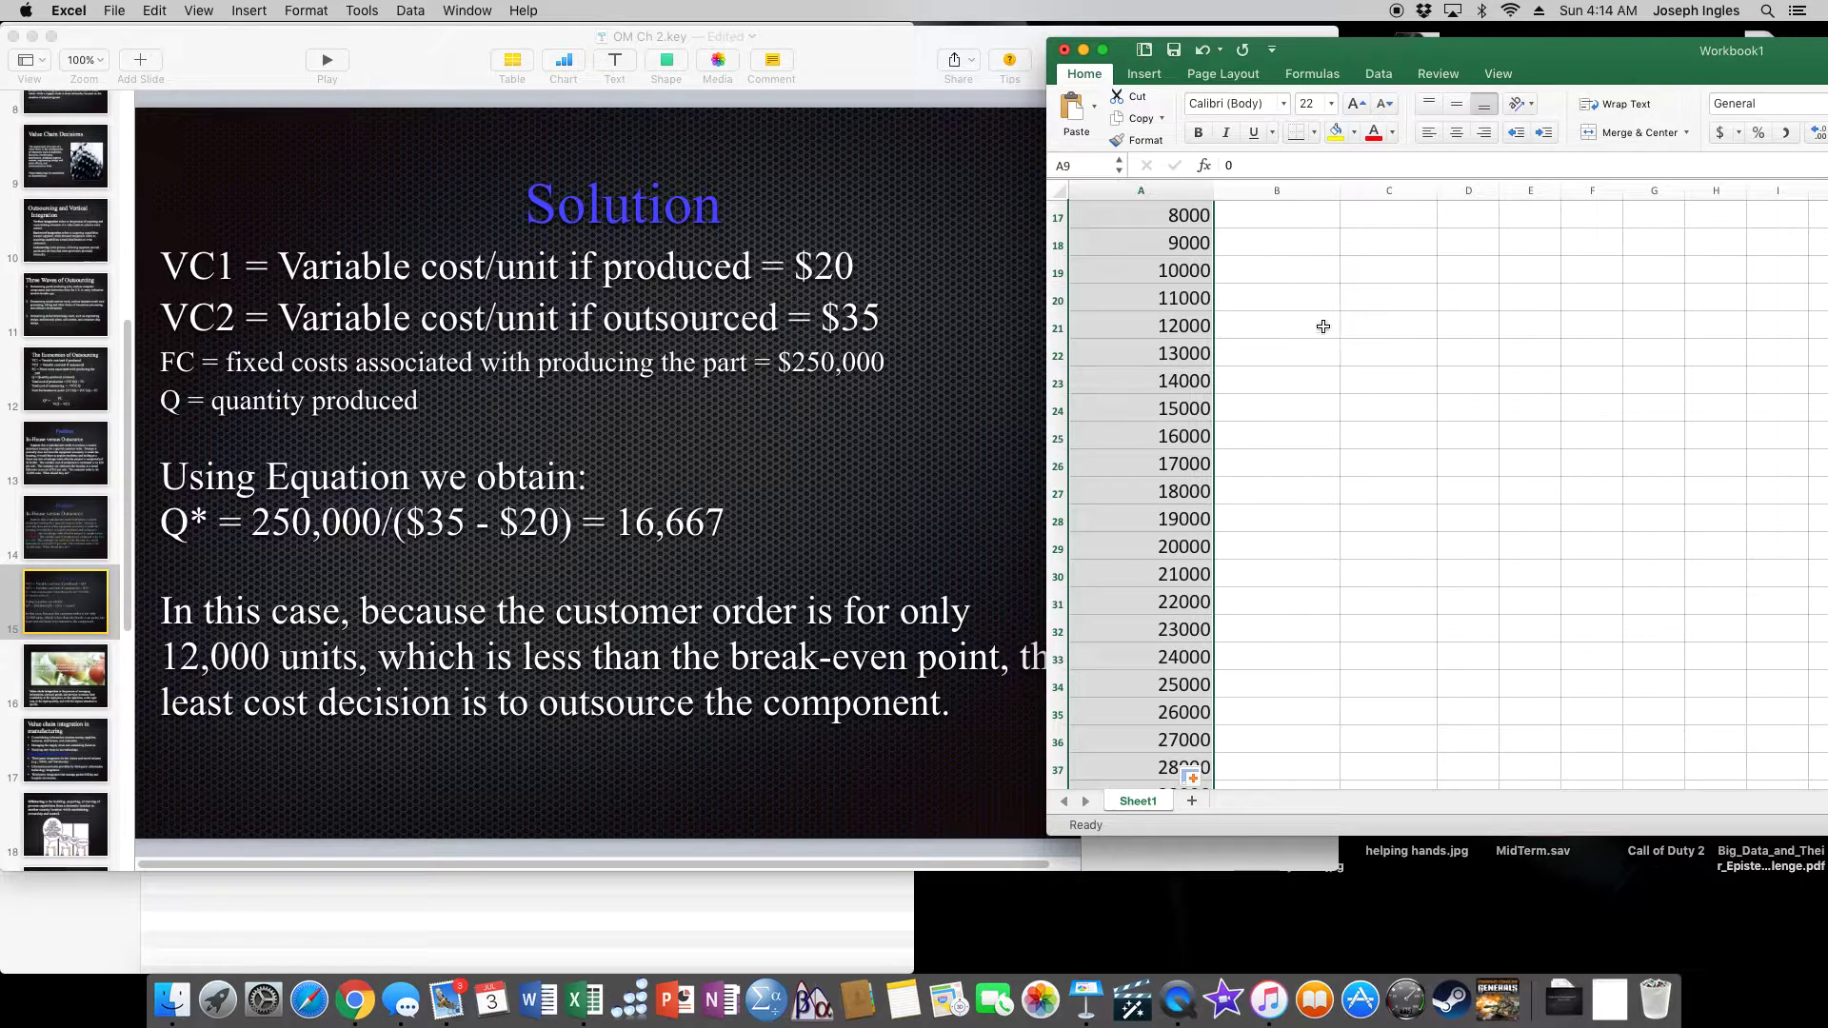
scroll(1324, 326, up, 4)
scroll(1323, 327, up, 3)
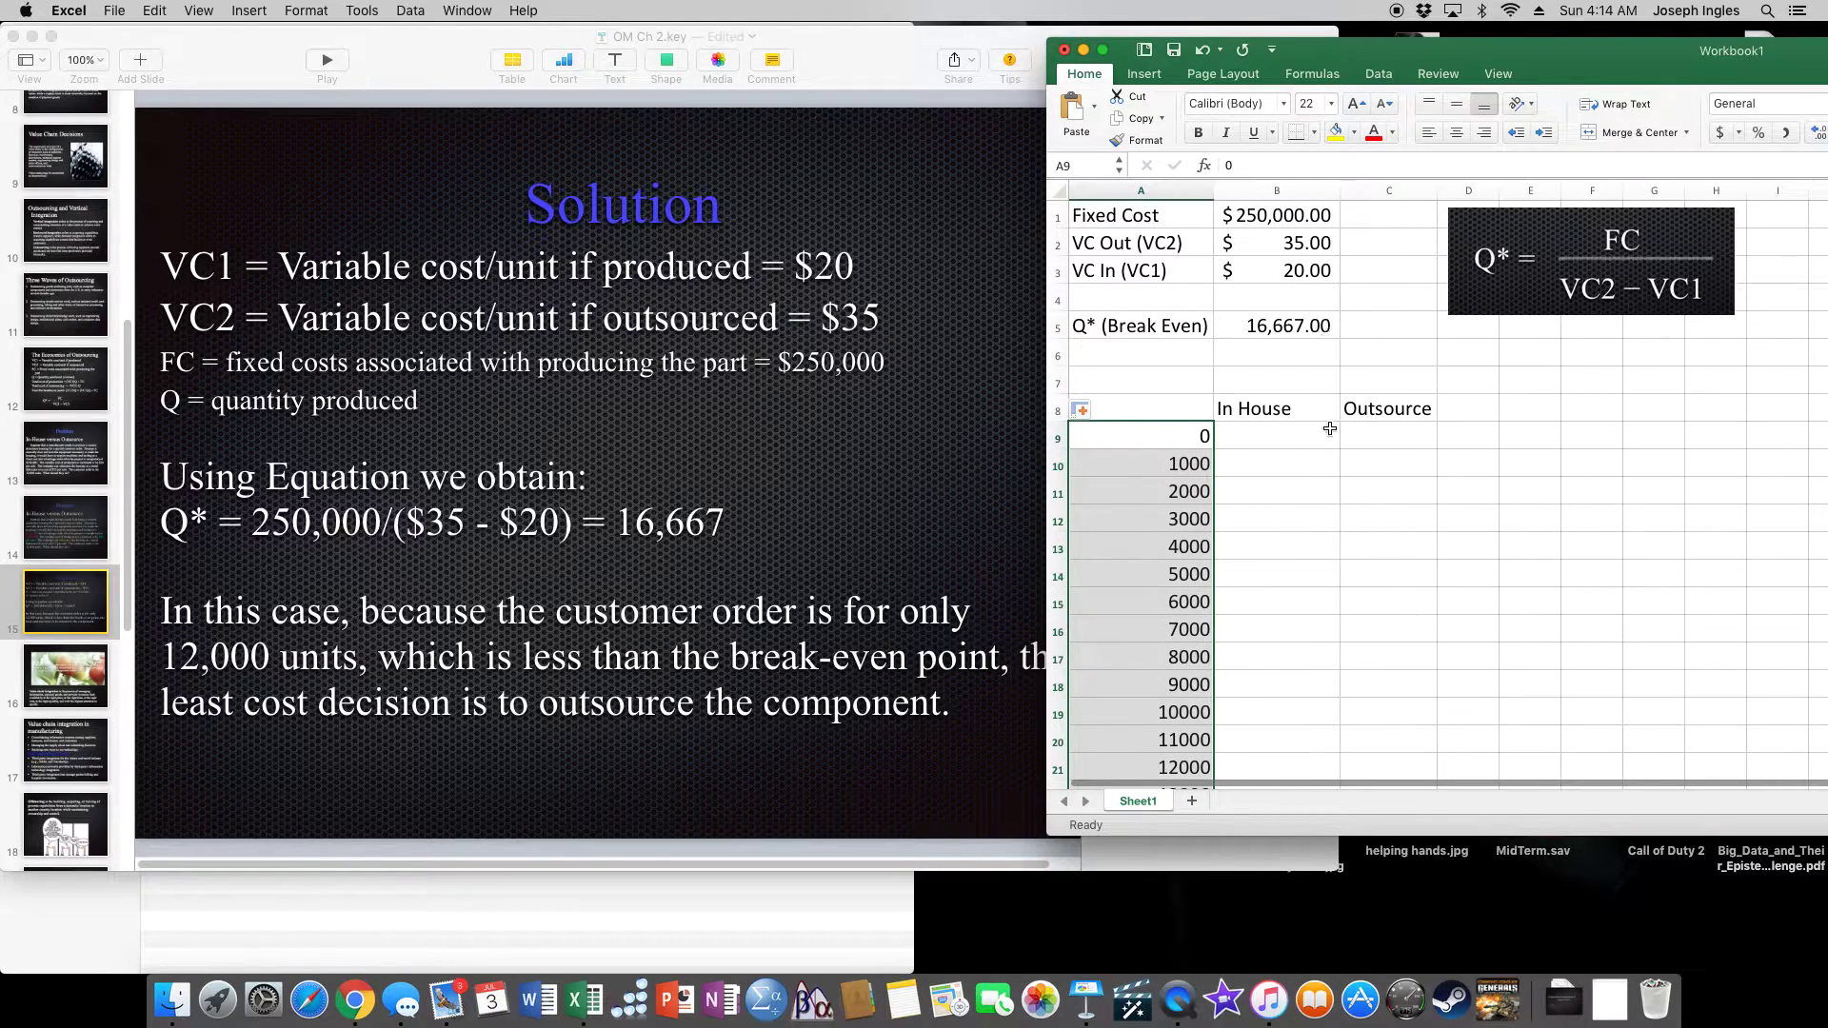
click(1254, 440)
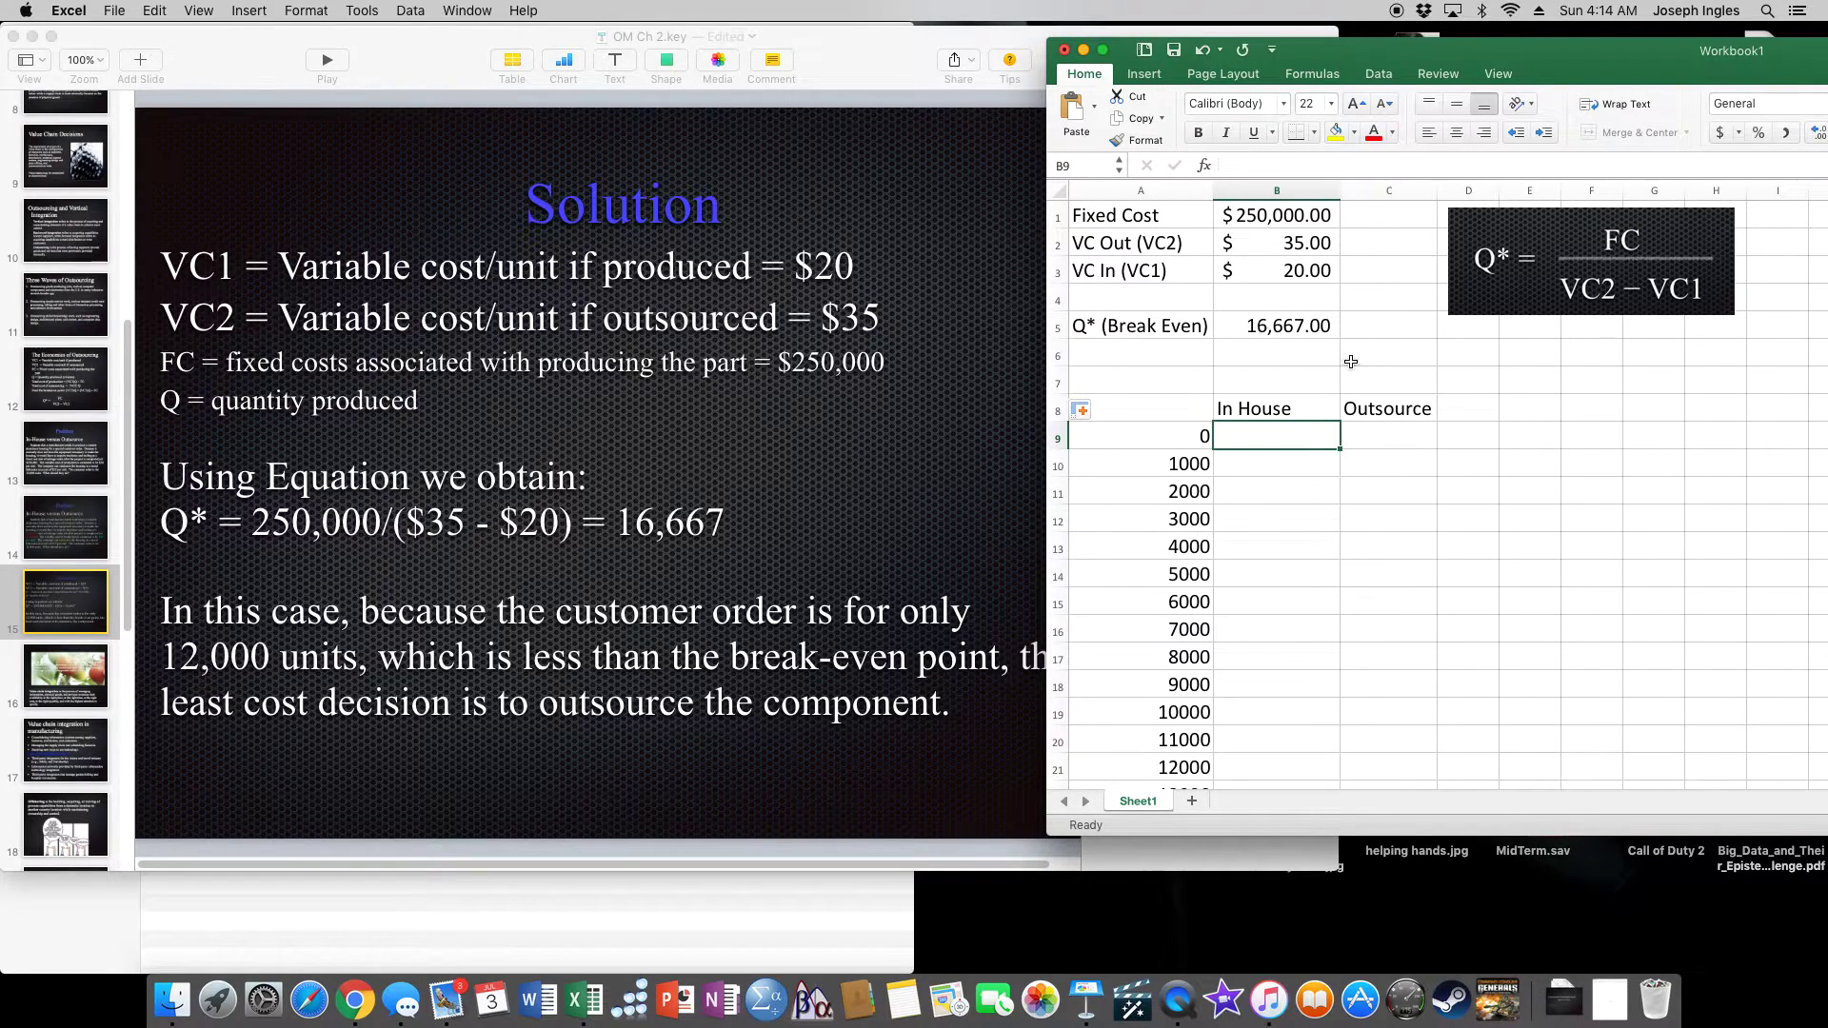
text(=)
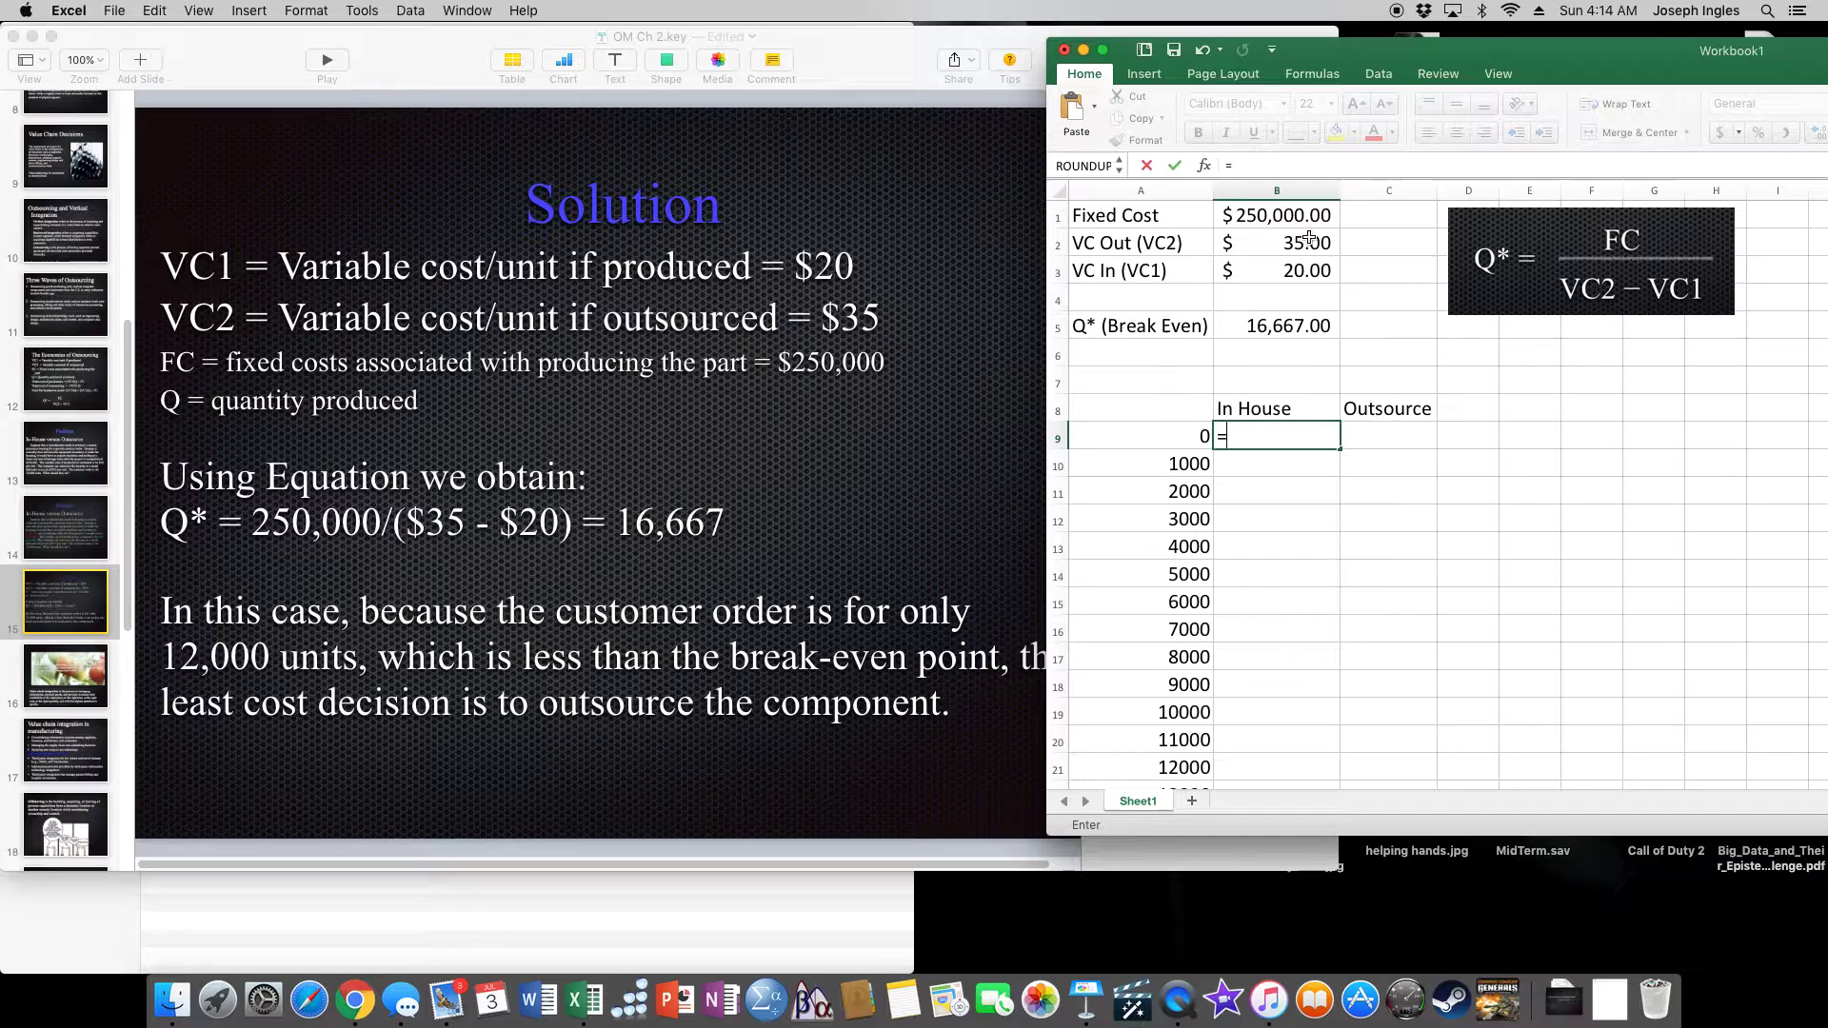
Enter =$B$1+($B$3*A9) in B9 and fill the In House costs down the column
click(1285, 217)
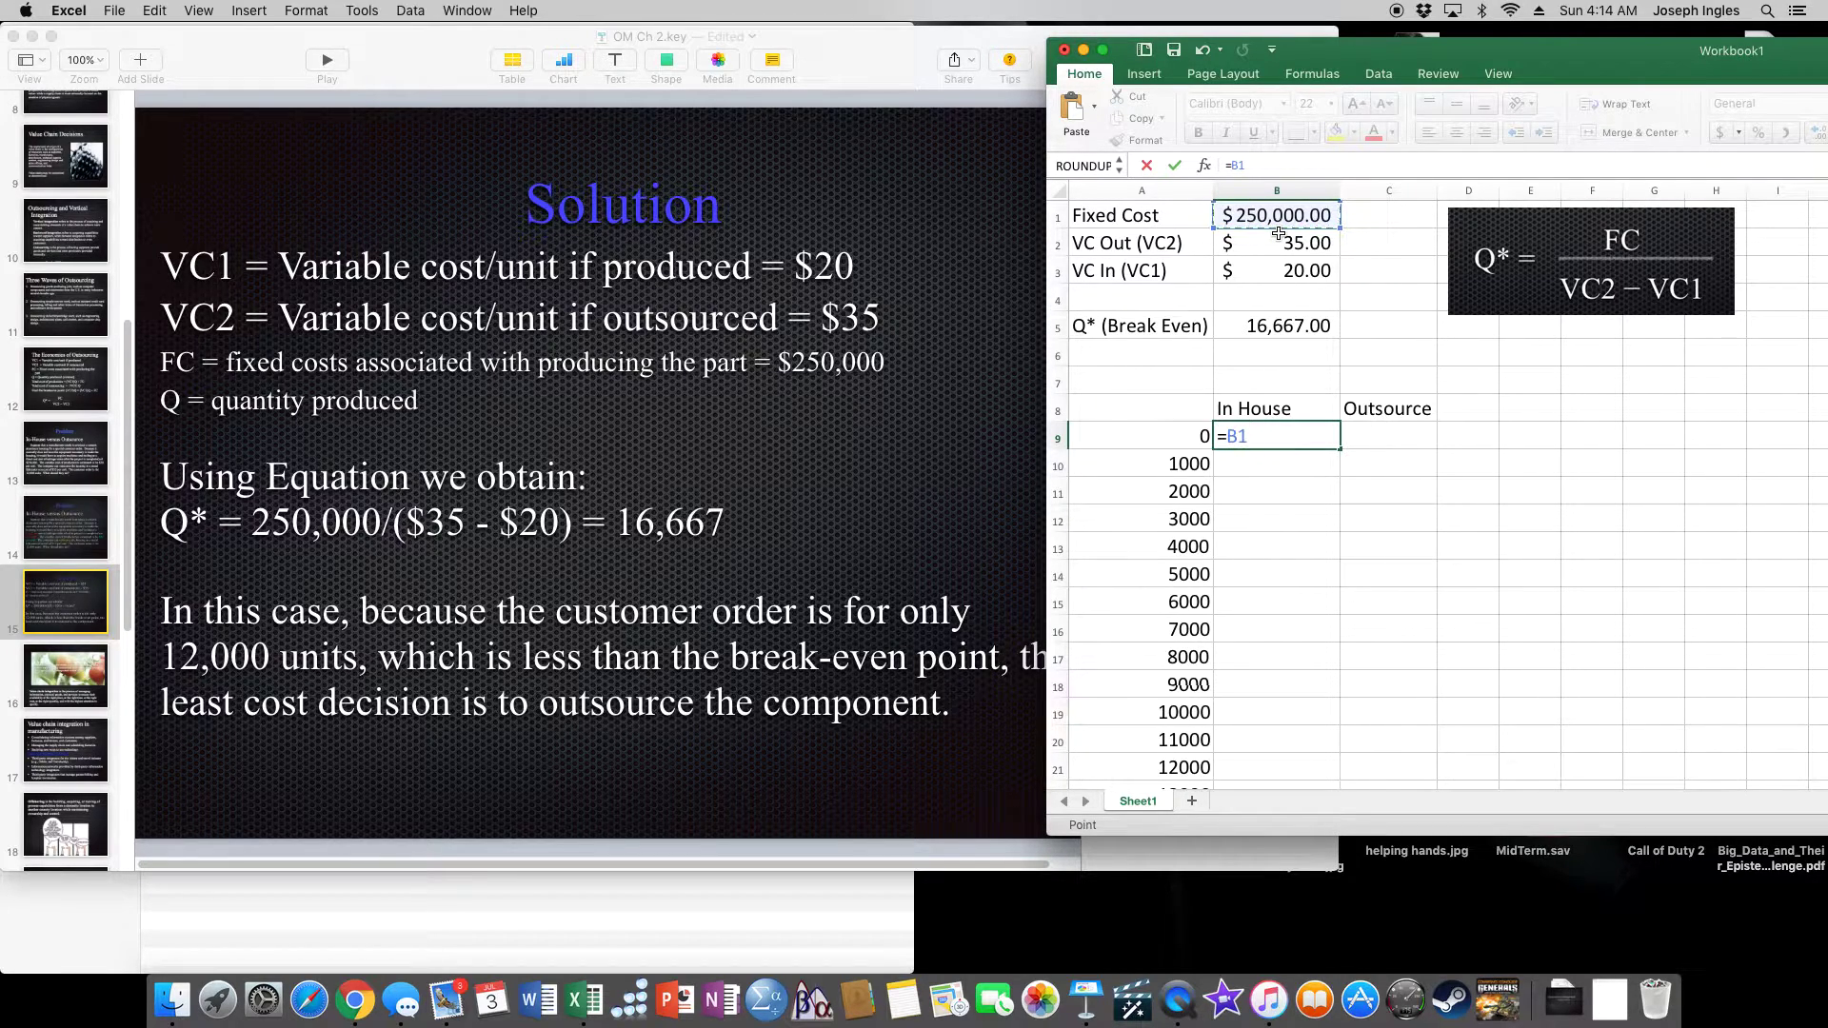
key(F4)
text($B$1+()
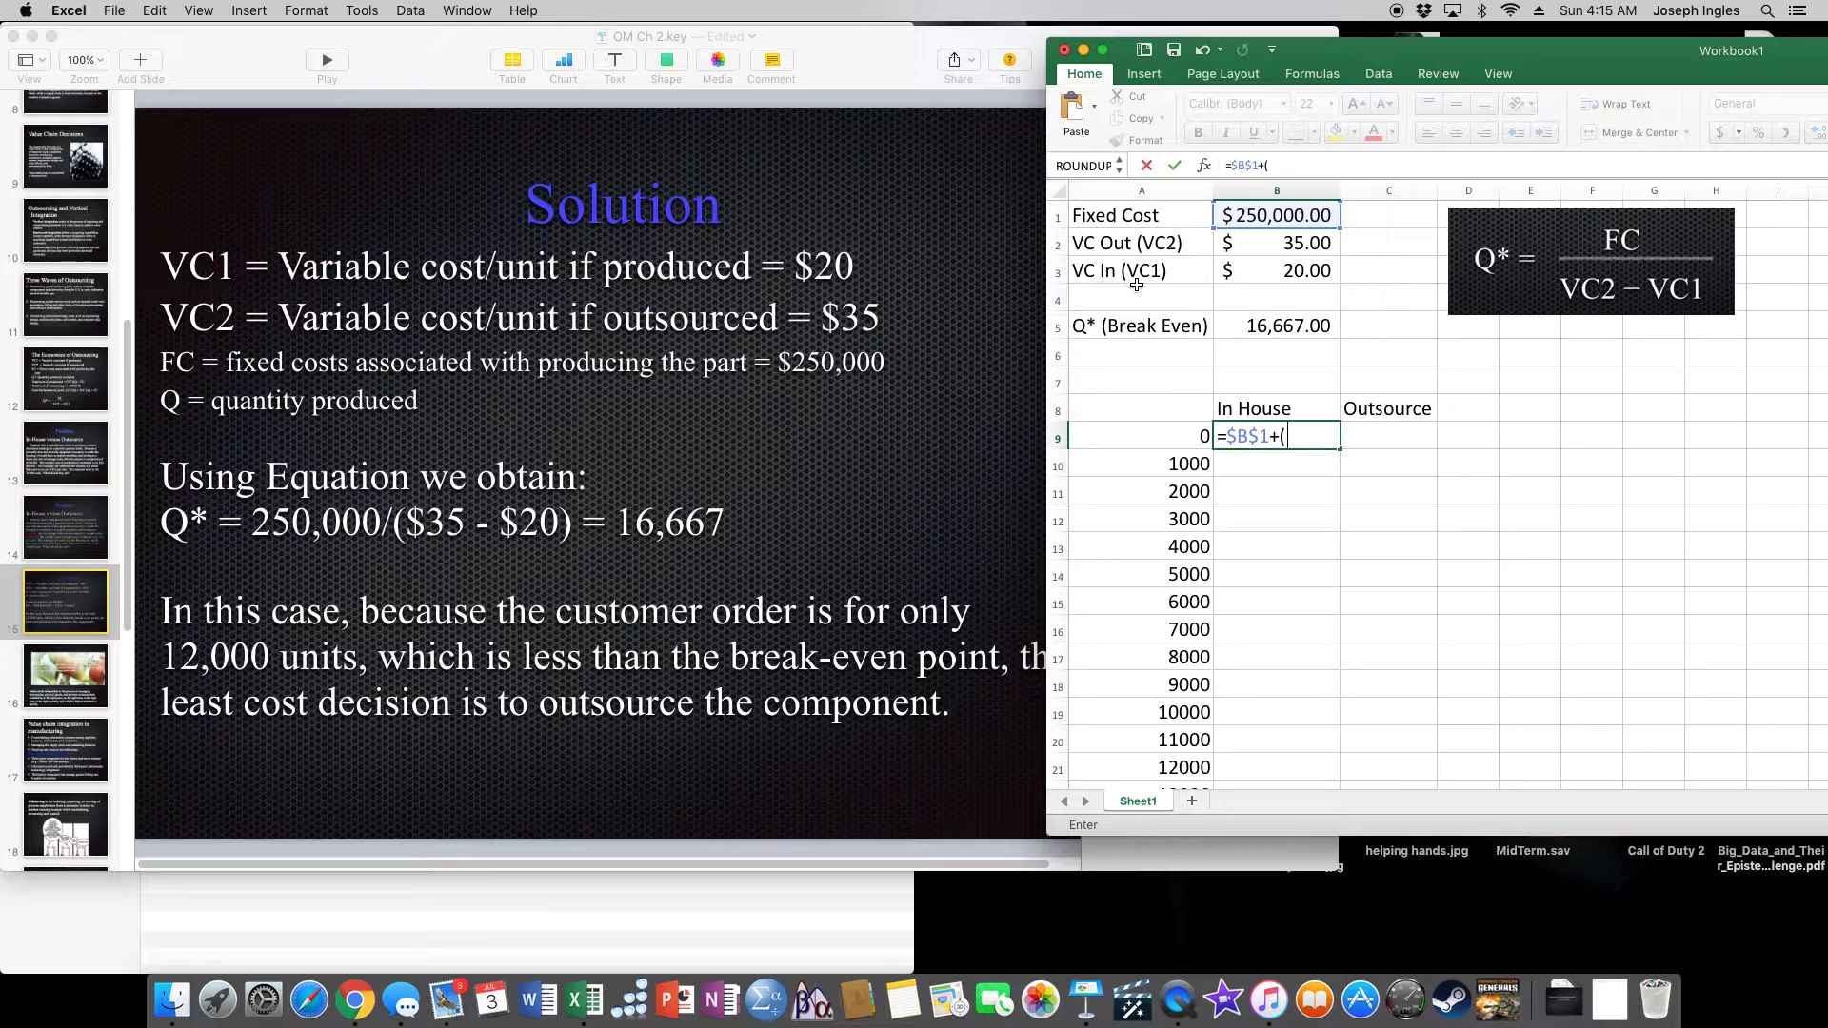
click(1275, 271)
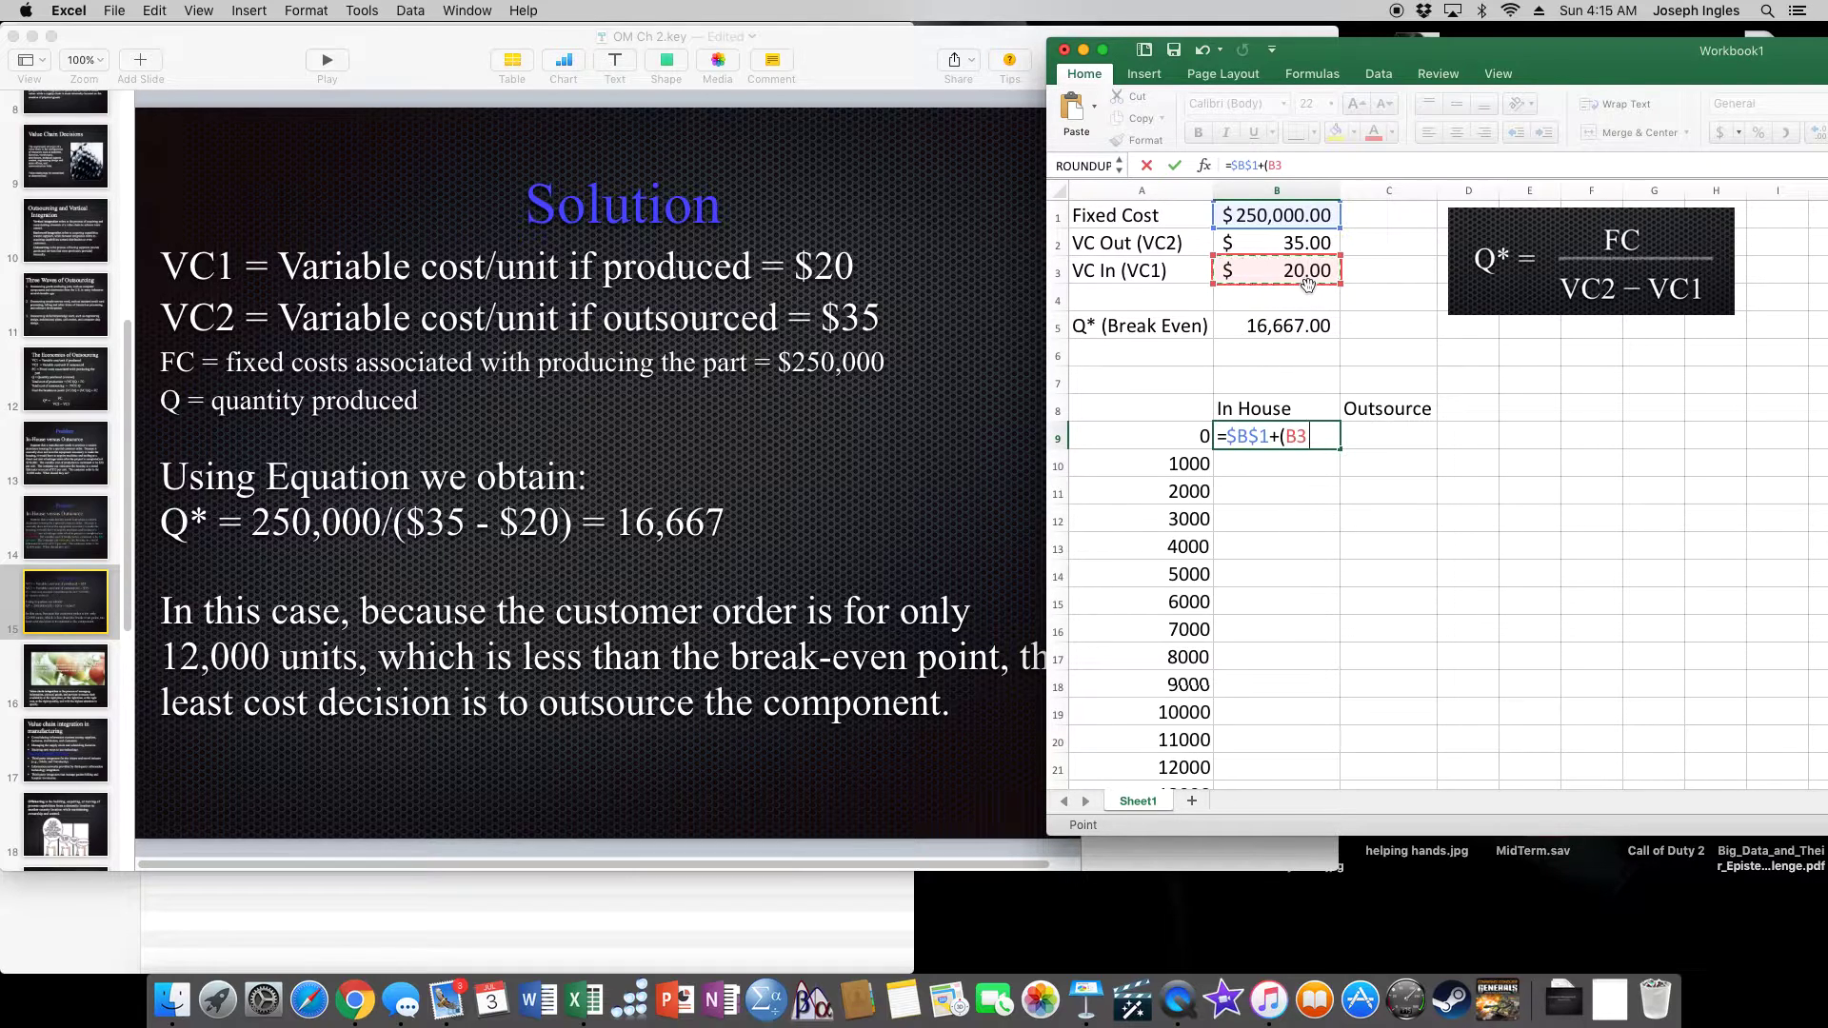
key(F4)
text(*)
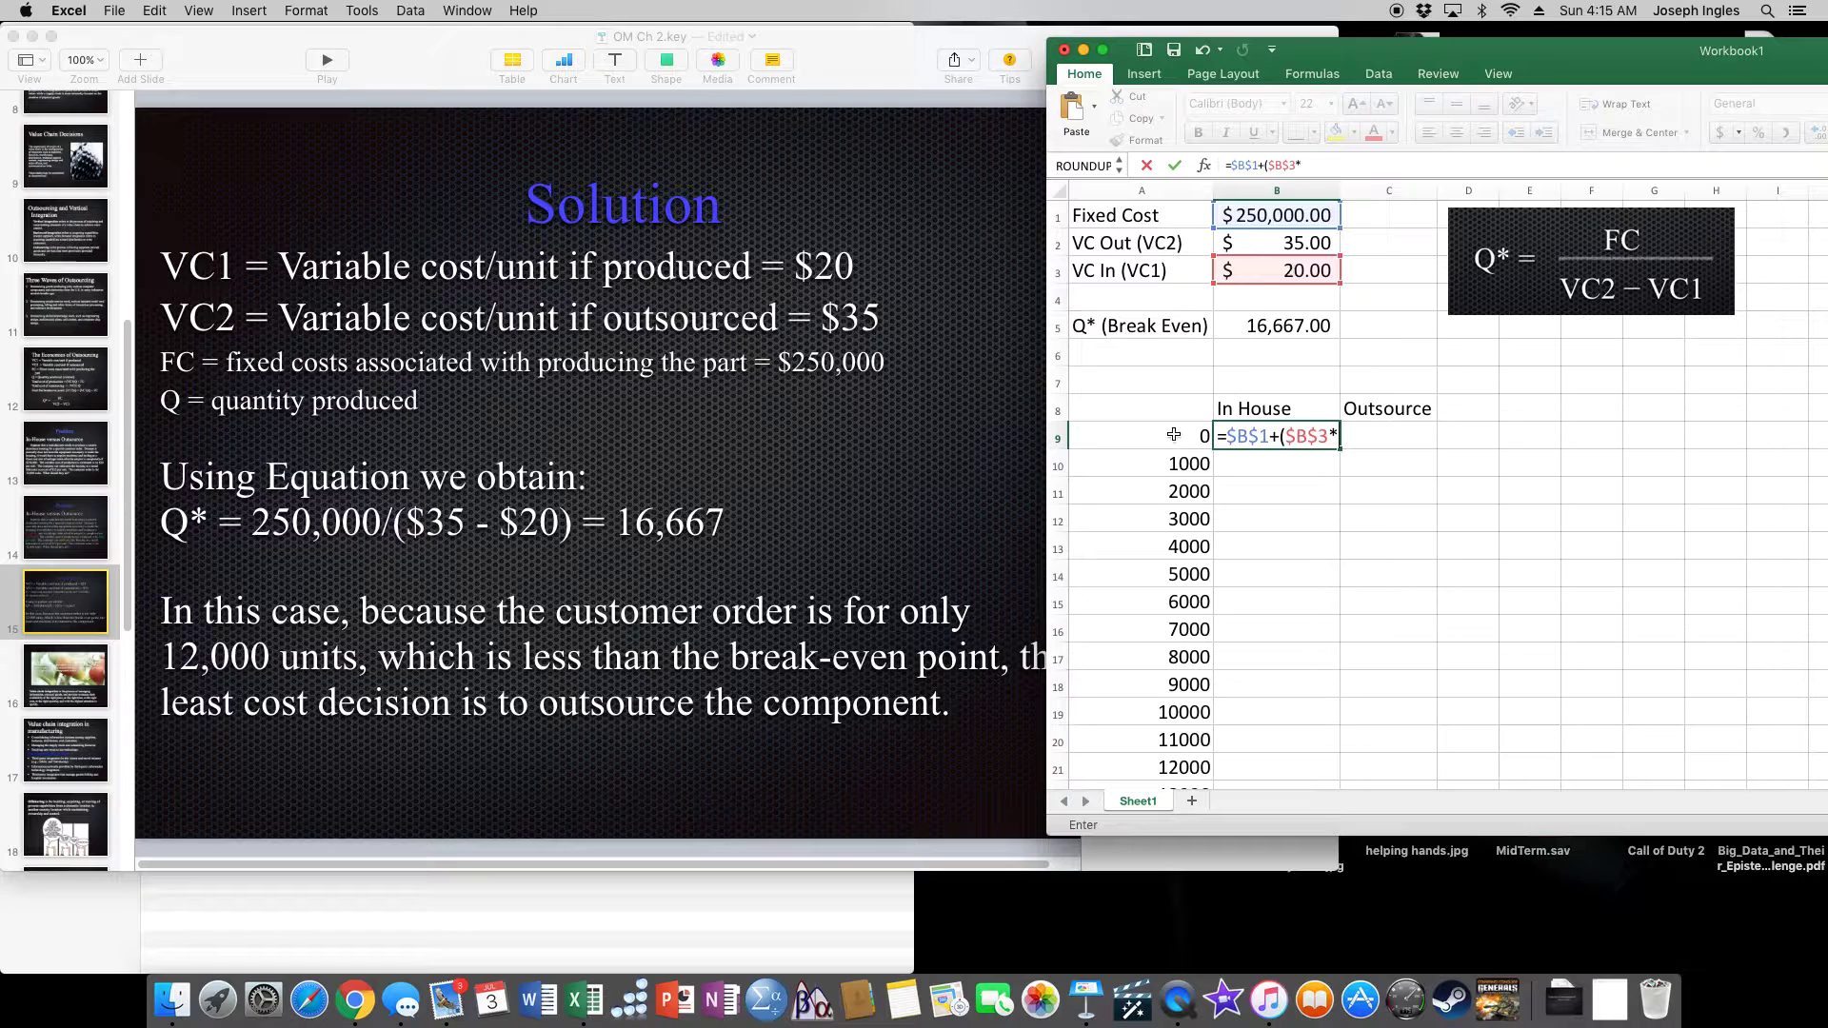
click(1171, 434)
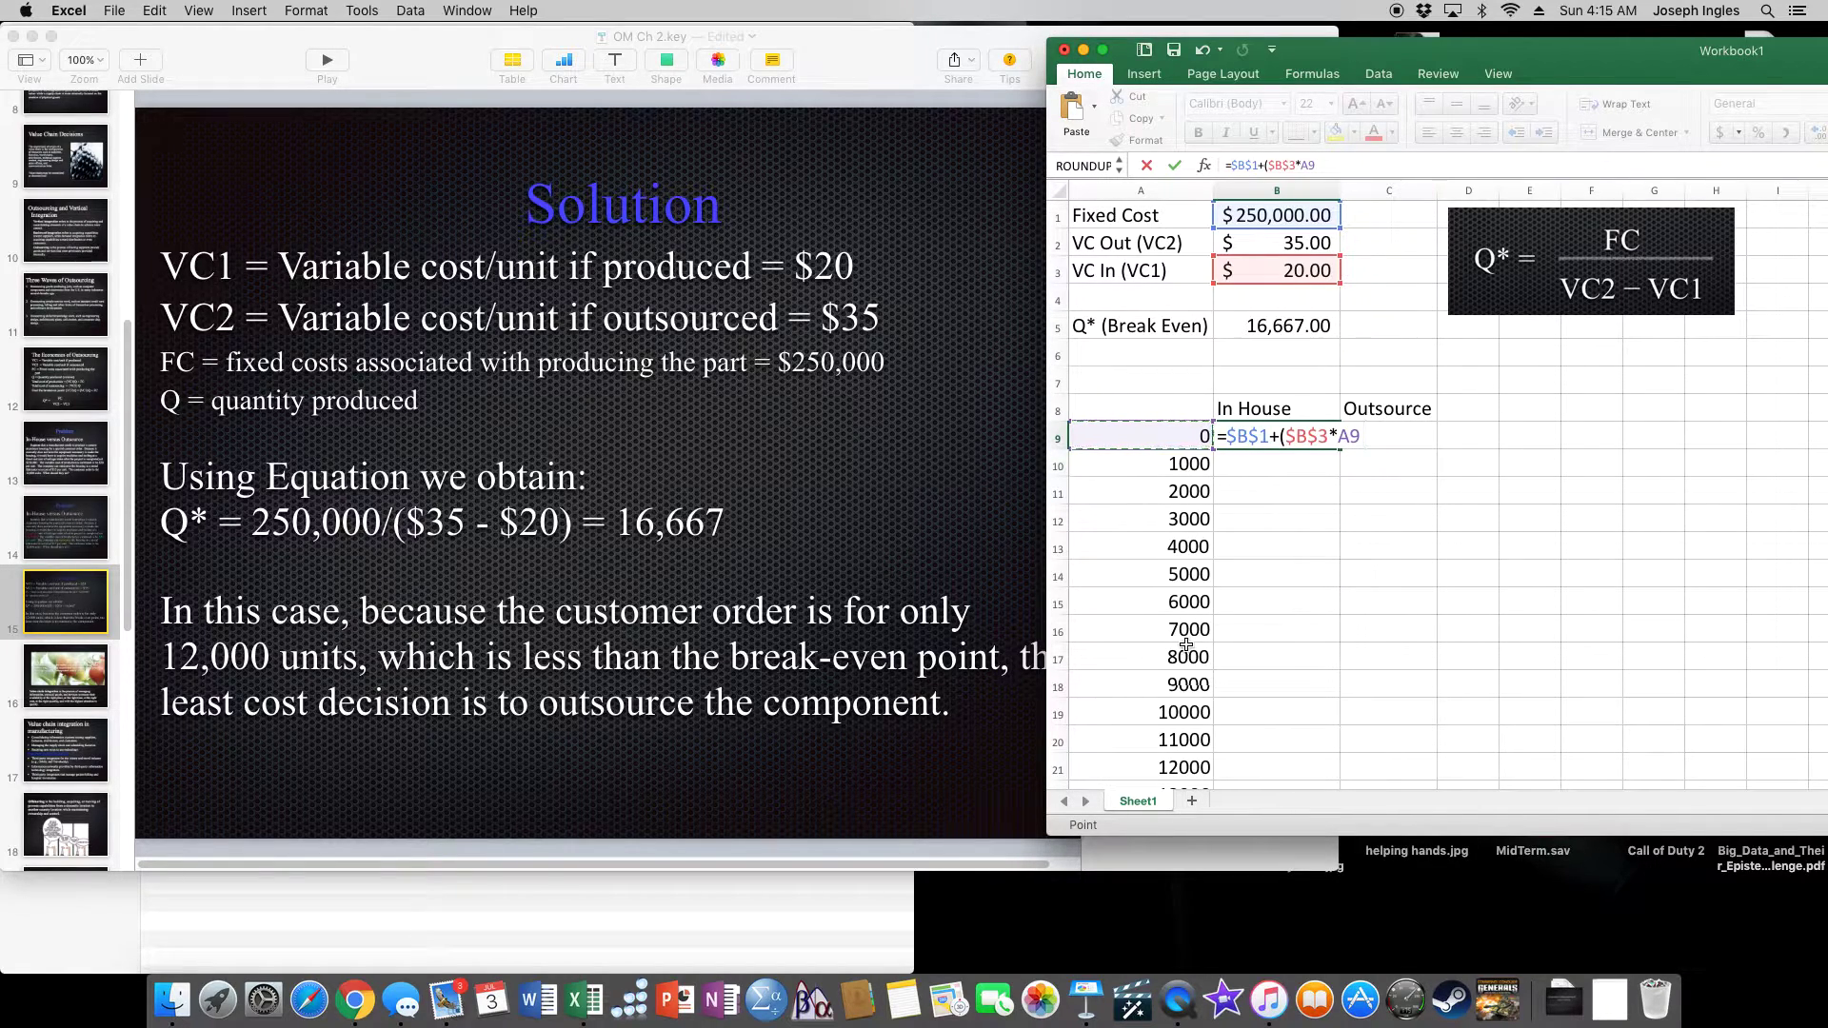
text())
key(Return)
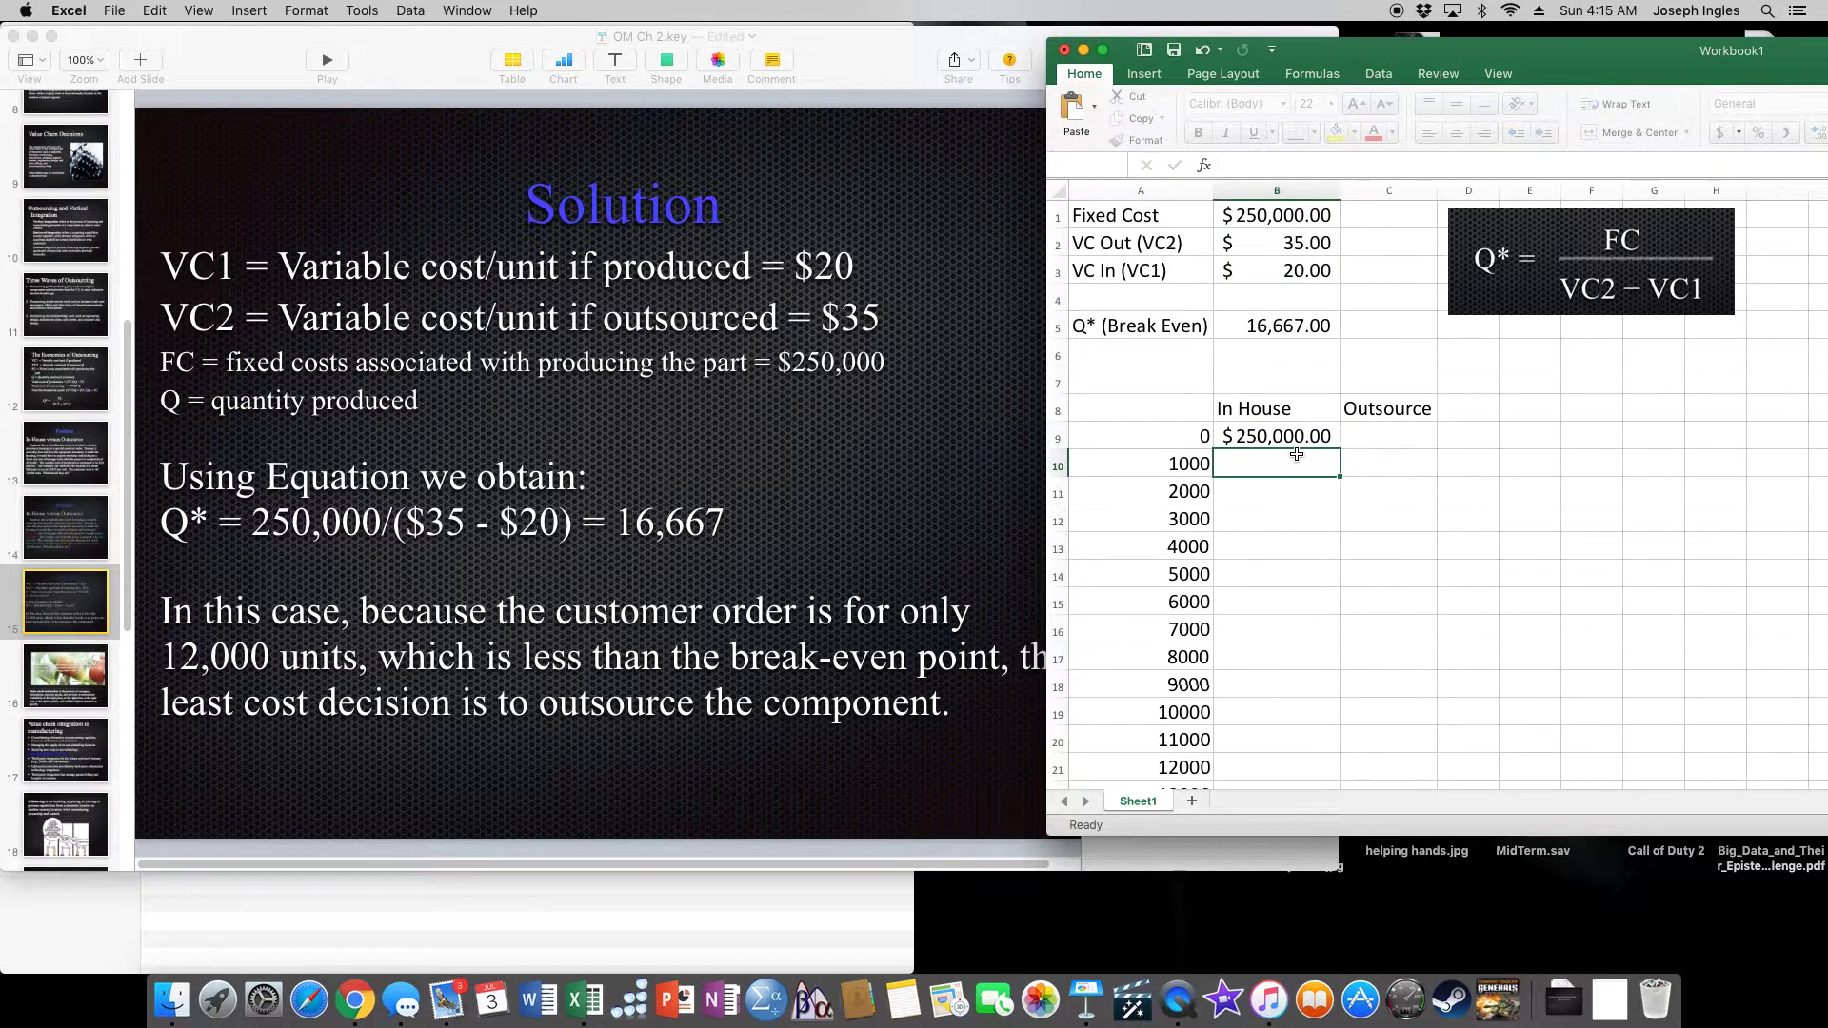
click(1296, 444)
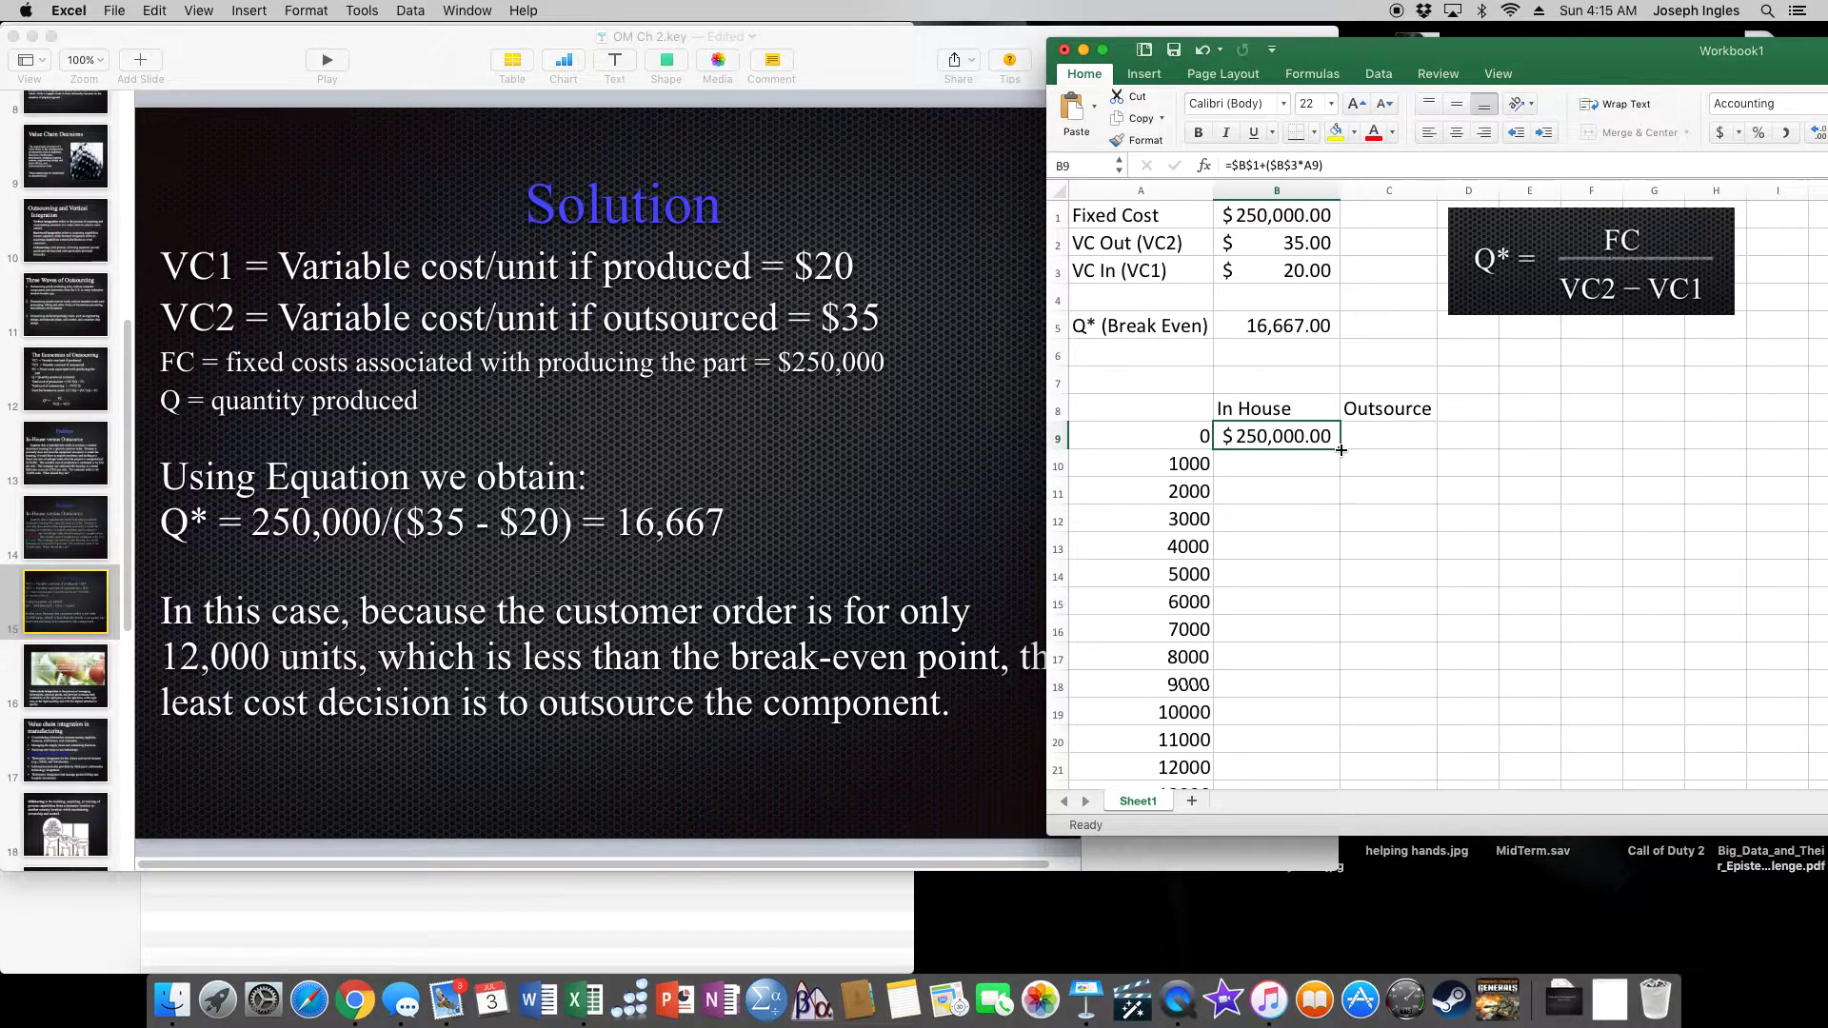
double_click(1340, 448)
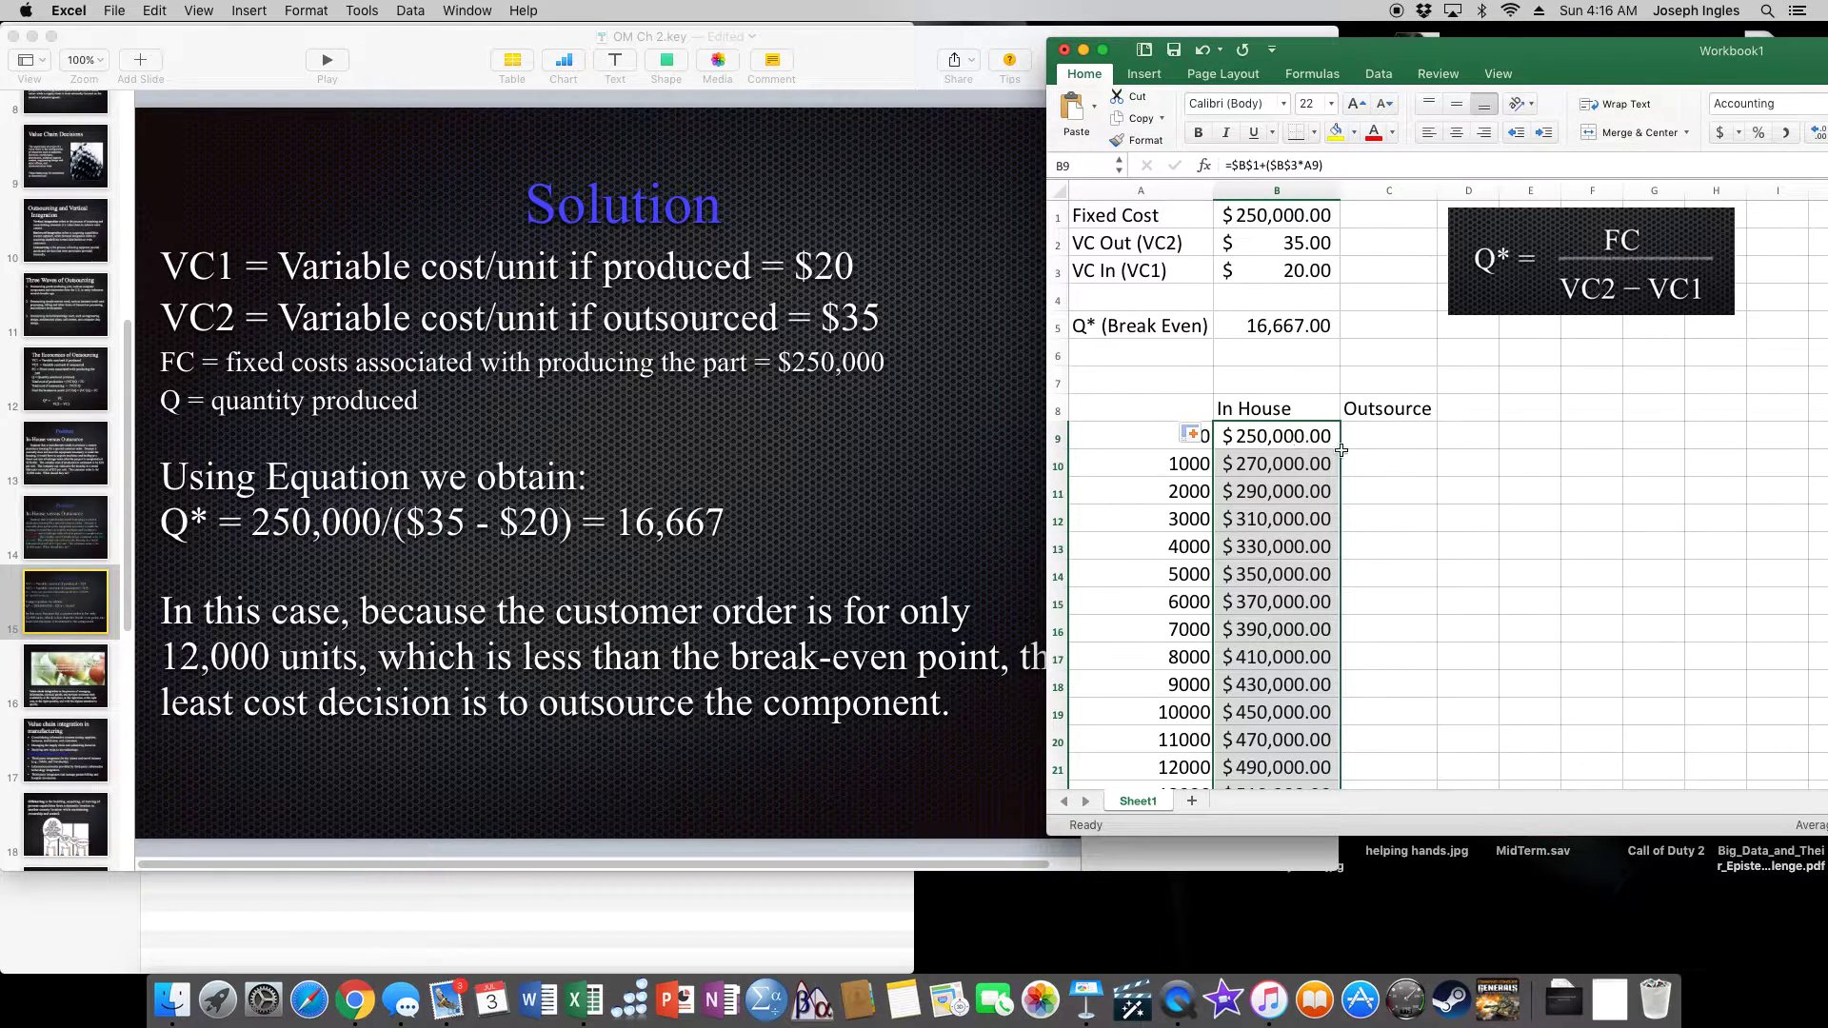
click(1397, 434)
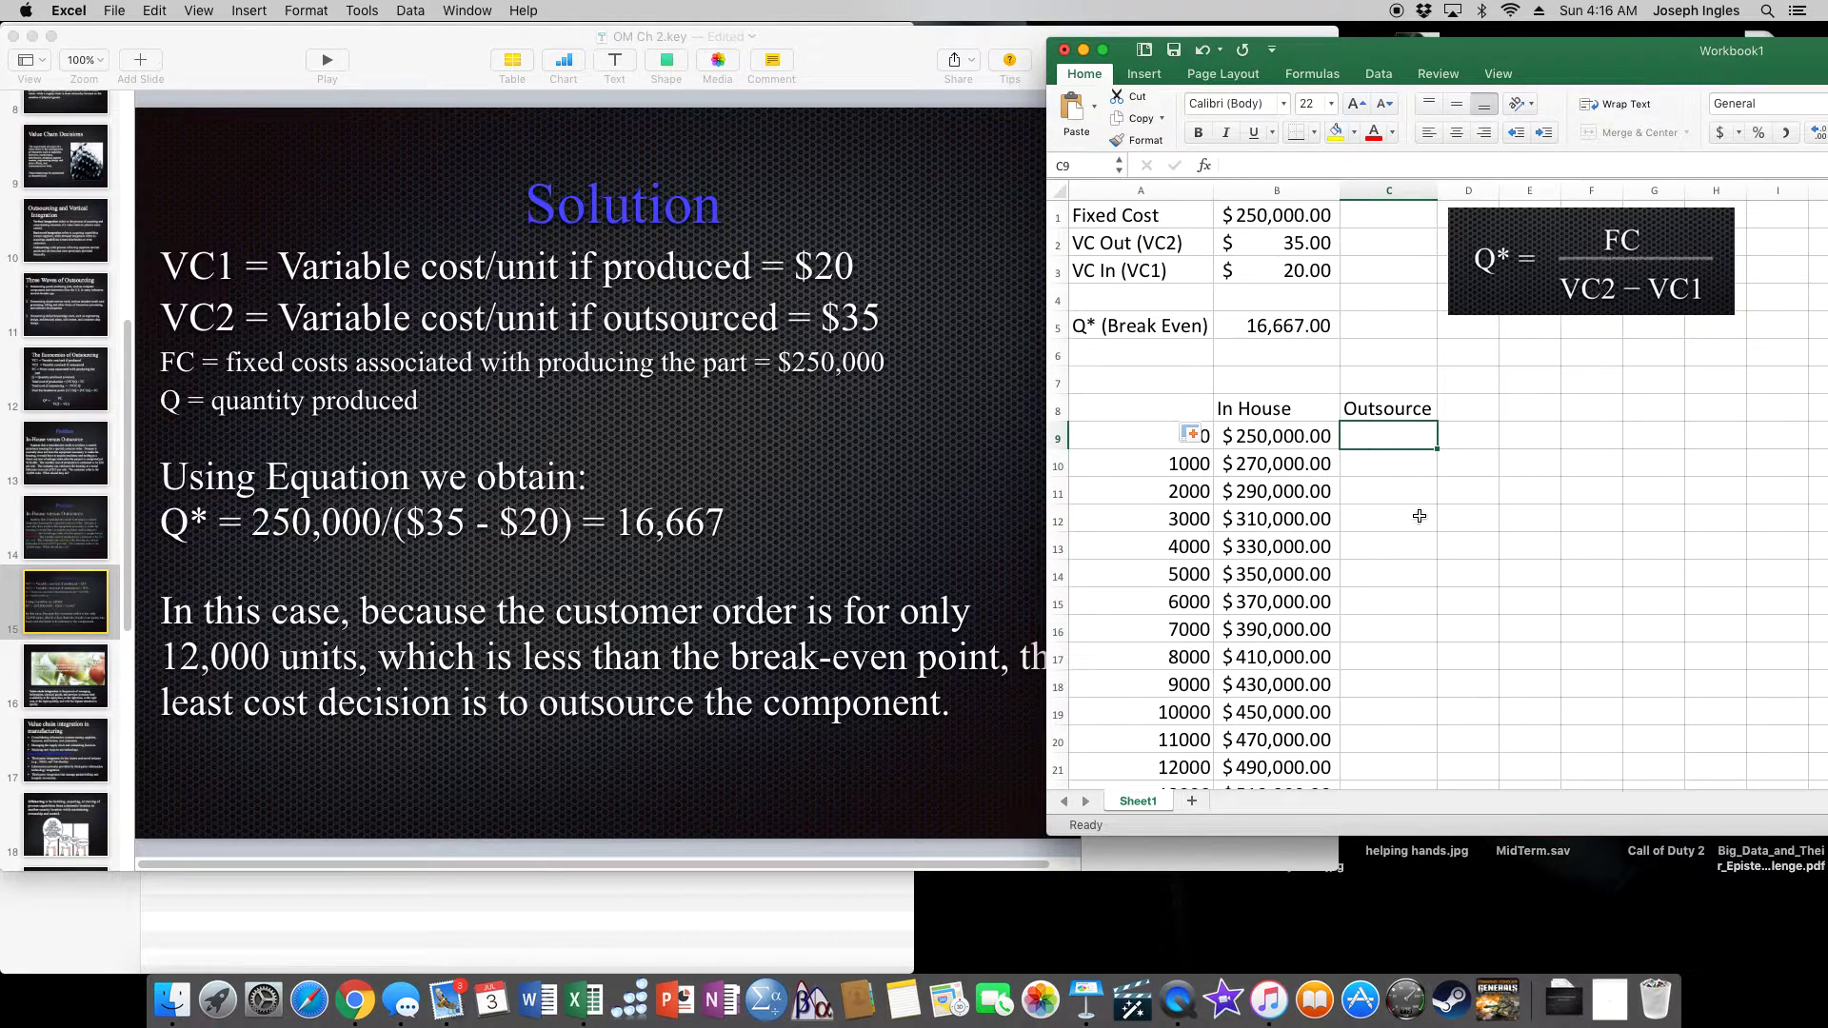
text(=)
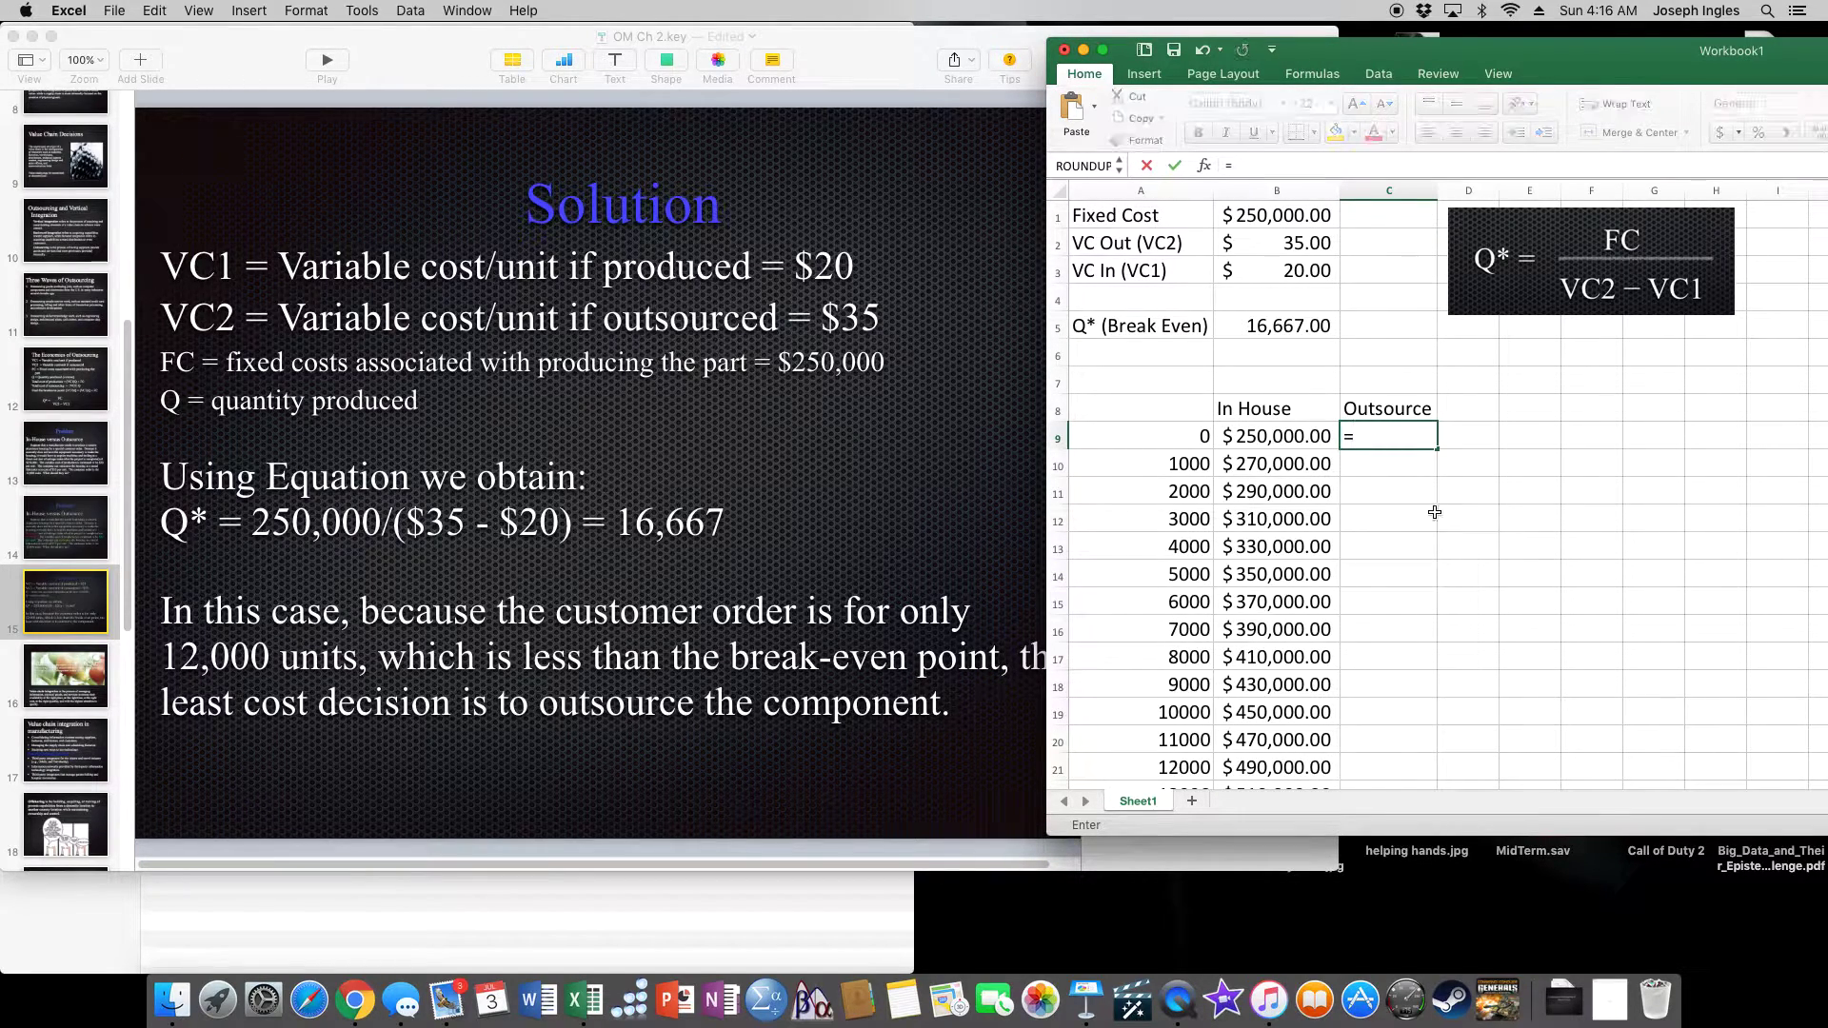
Enter =A9*$B$2 in C9 for the first Outsource cost
click(1181, 438)
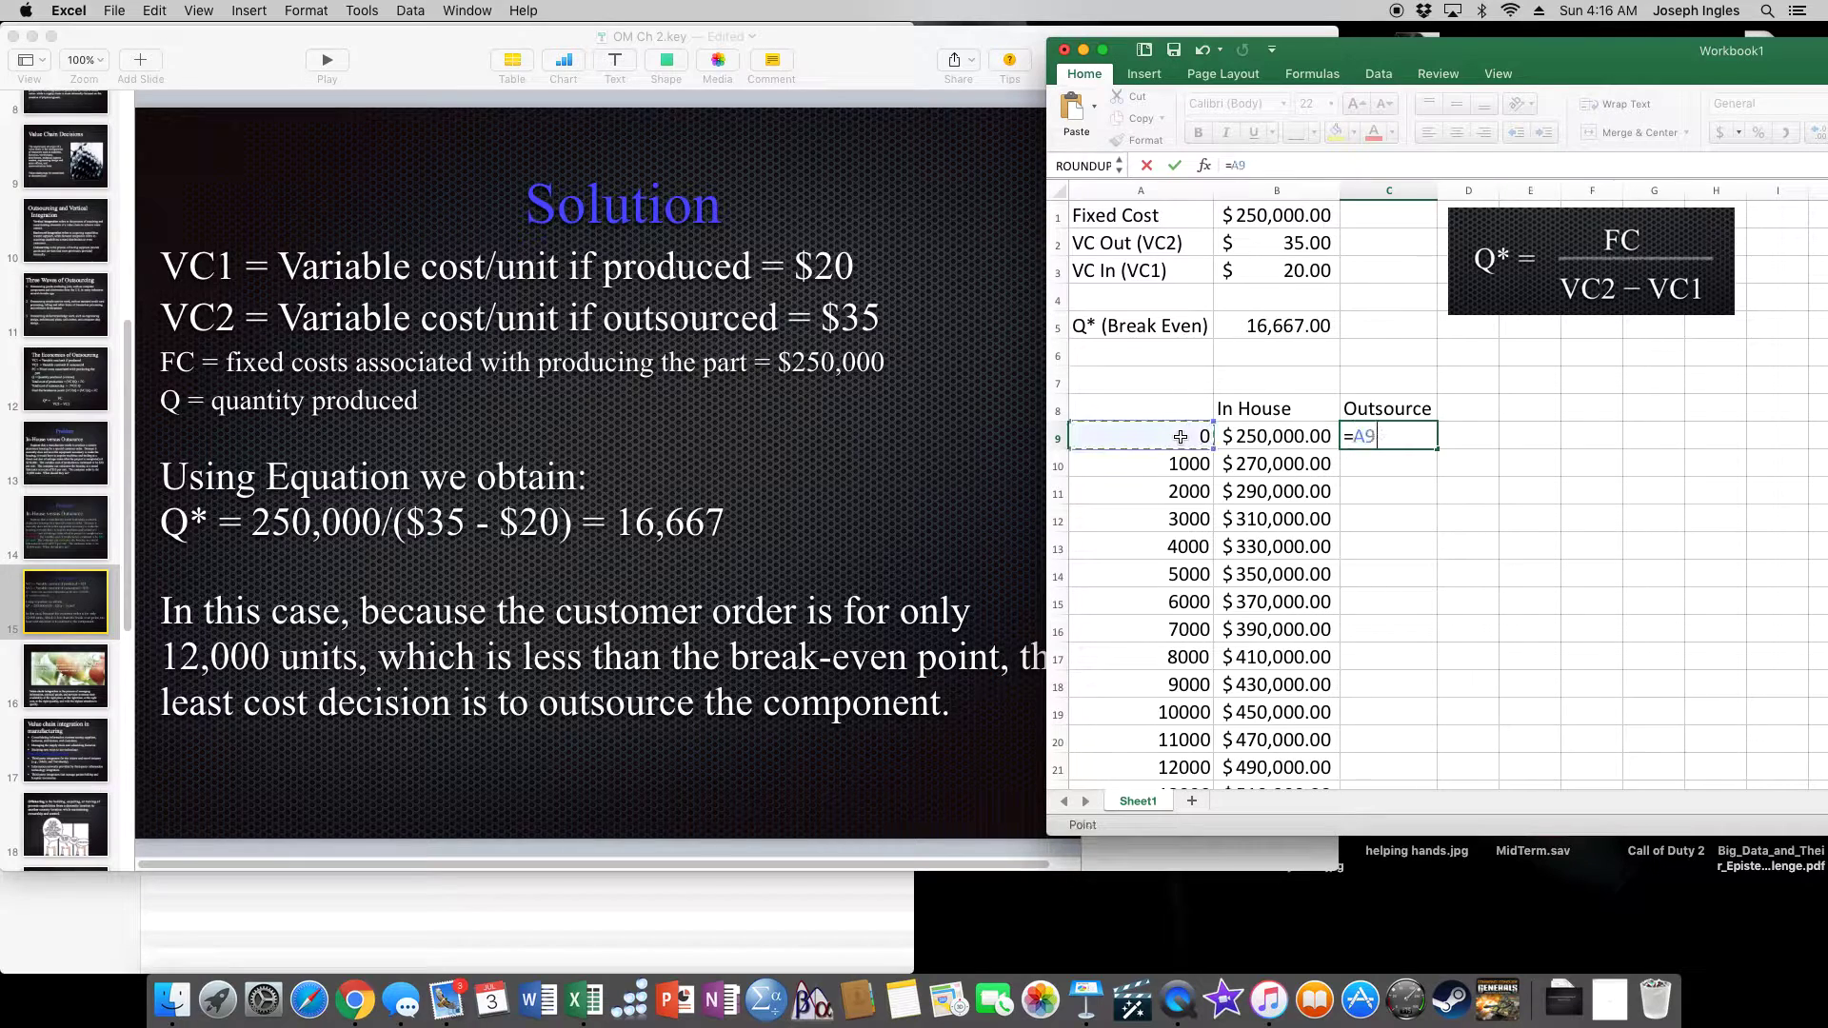
text(*)
click(1304, 243)
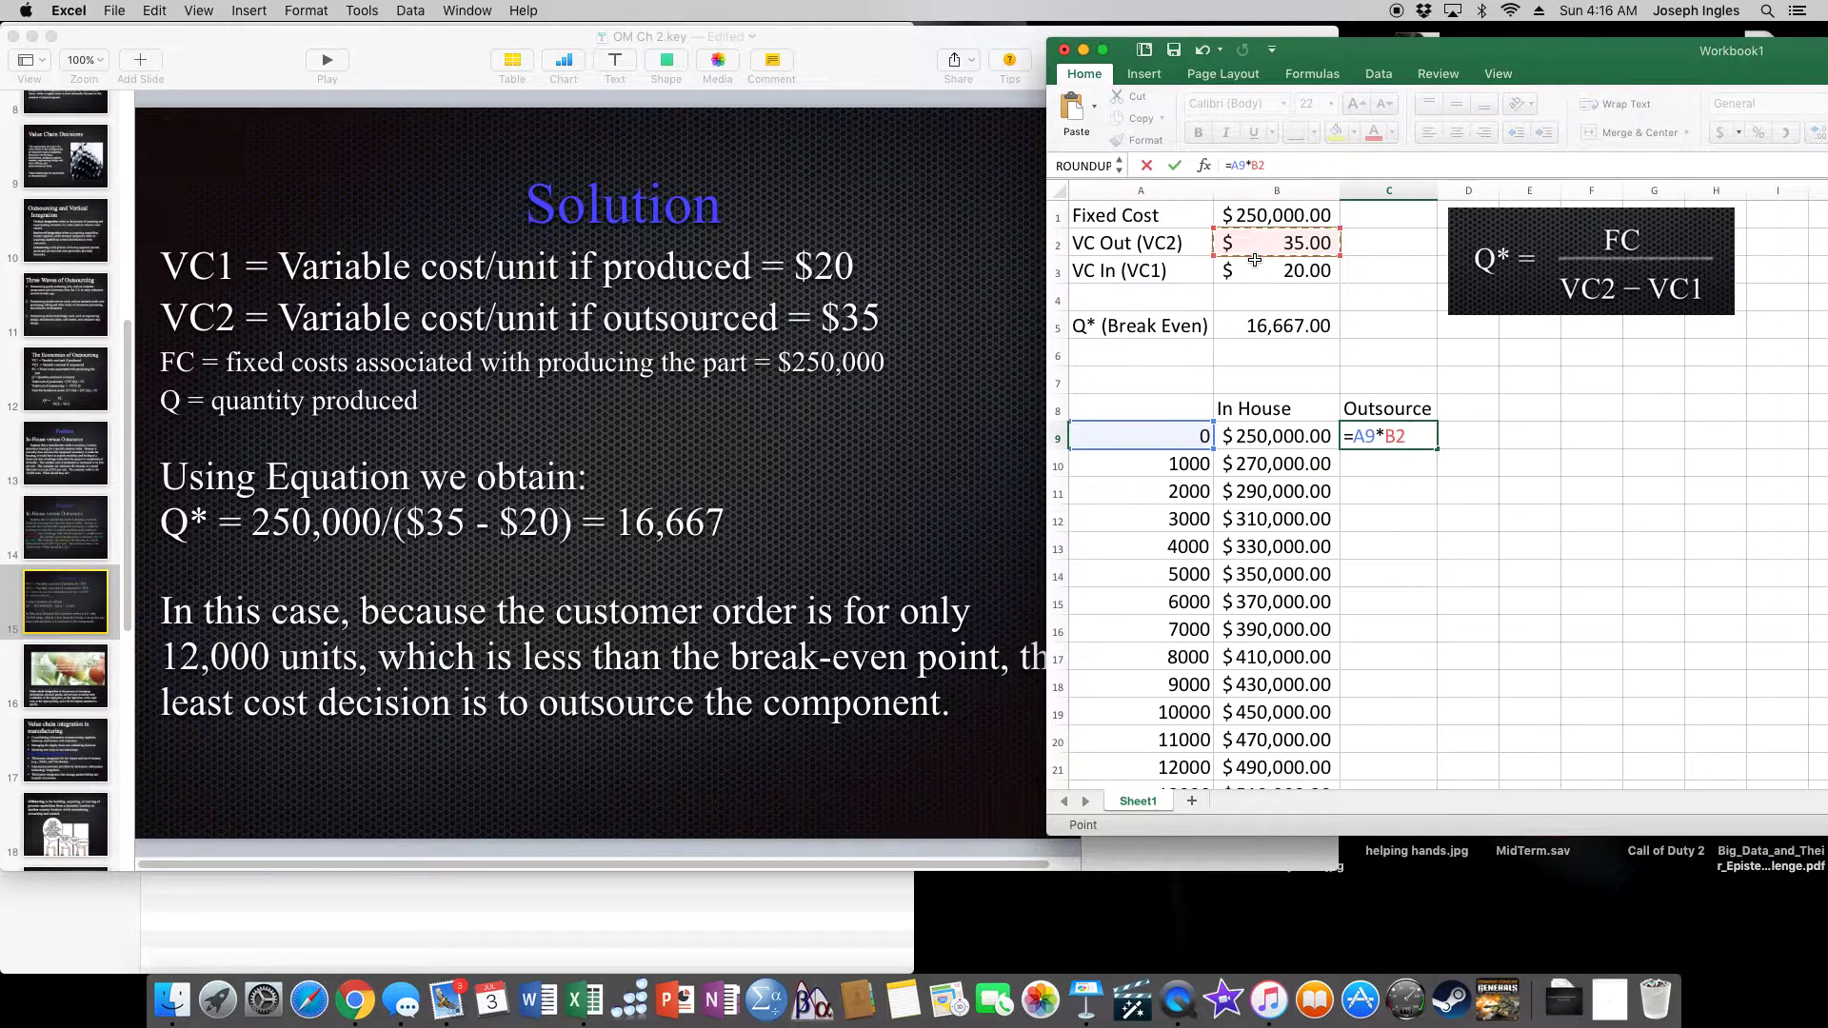
key(F4)
key(Return)
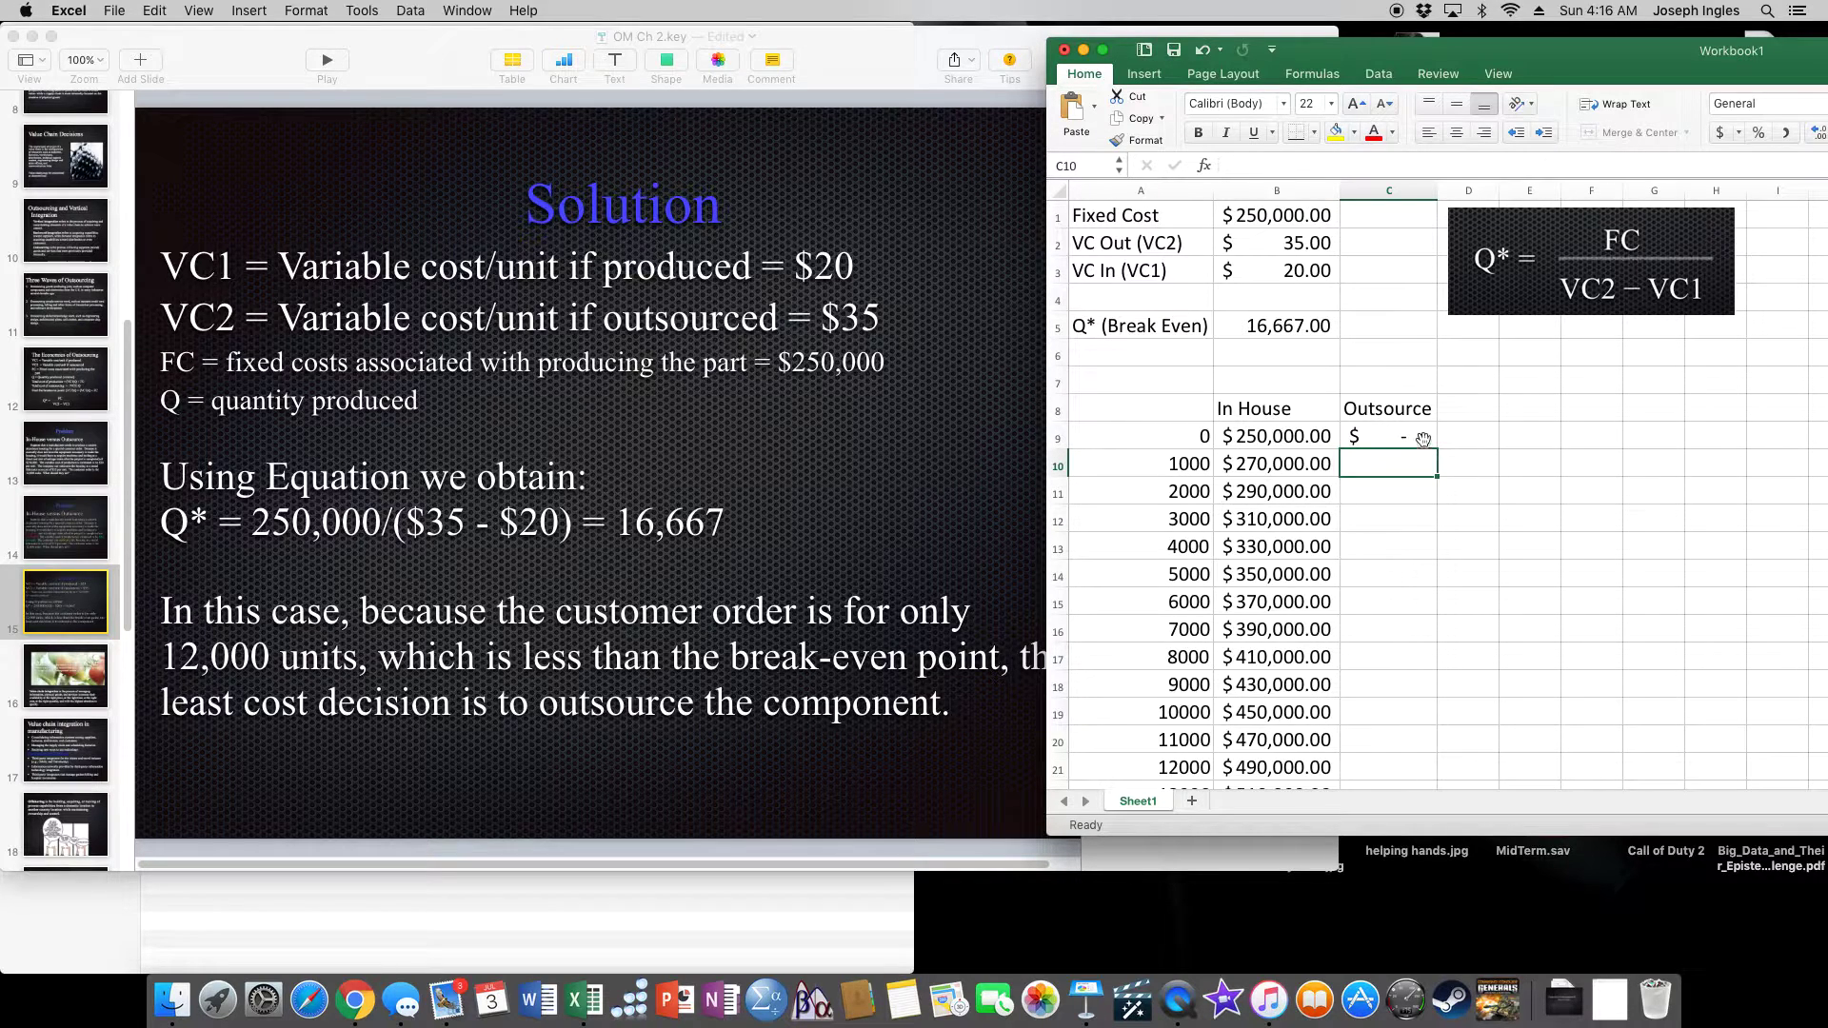
click(1423, 438)
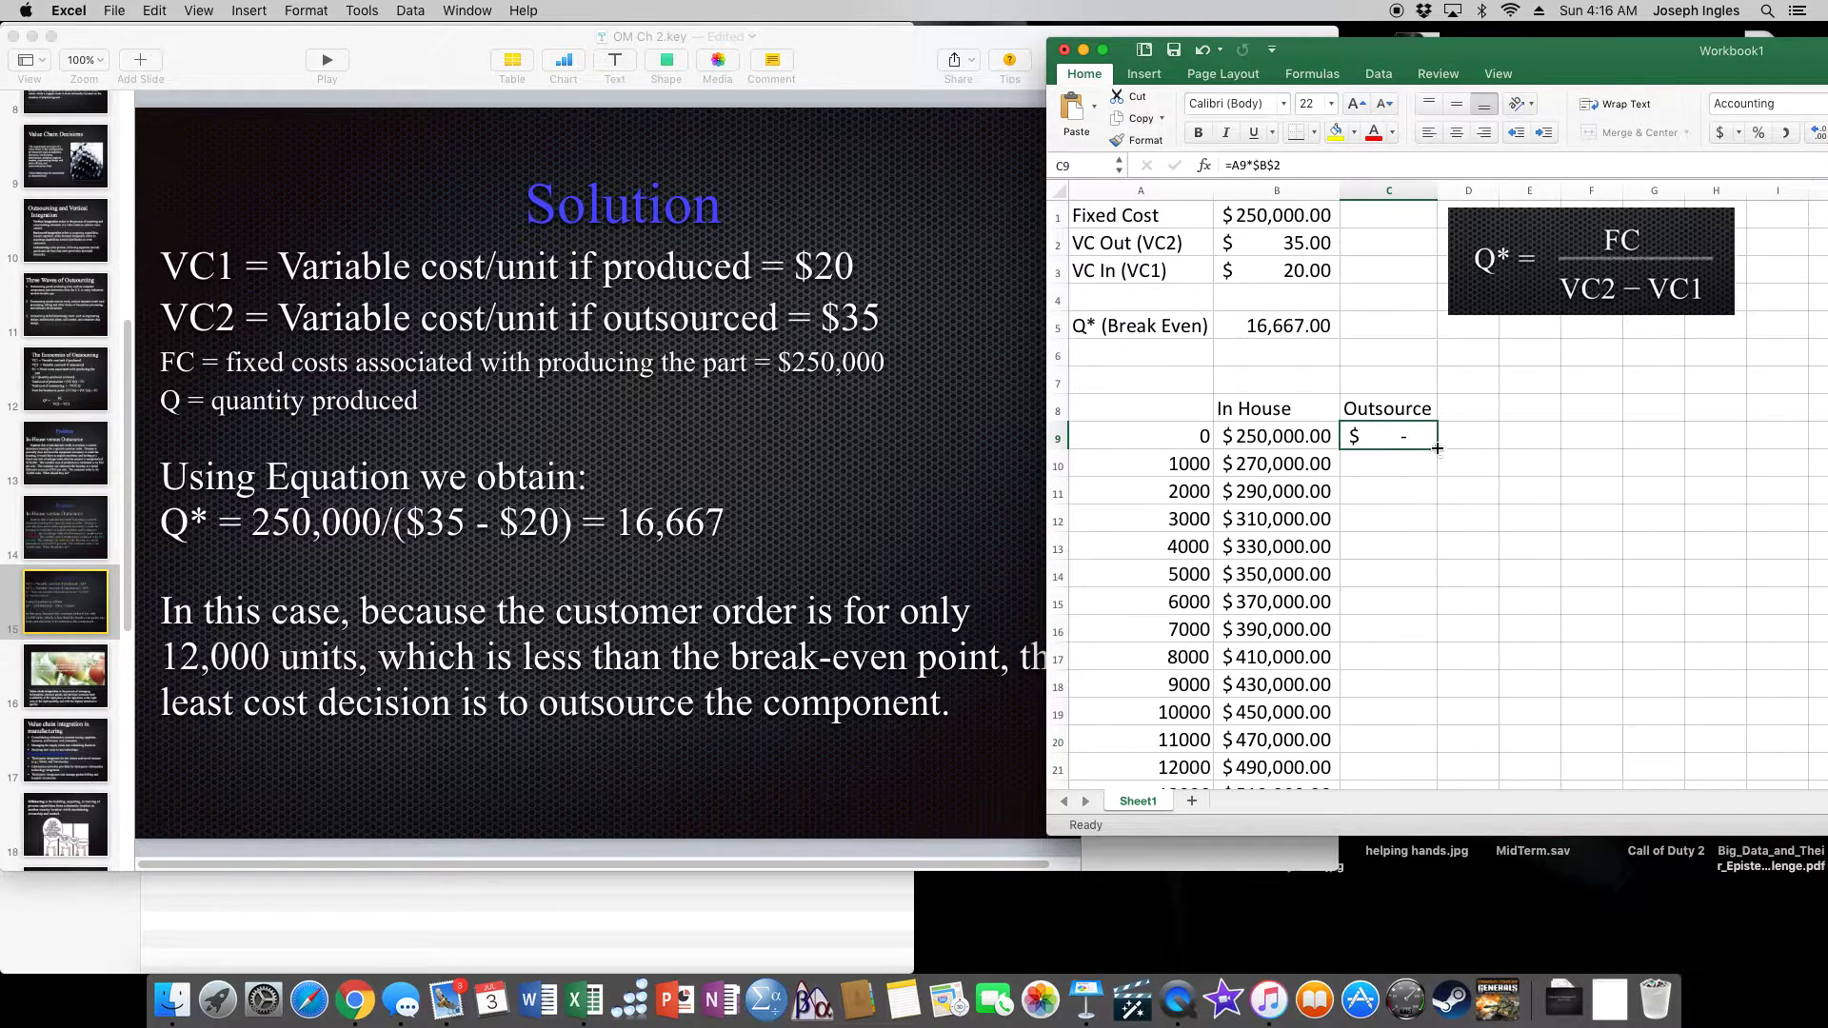
Fill the Outsource formula down and widen column C so values like $35,000.00 show fully
double_click(1437, 447)
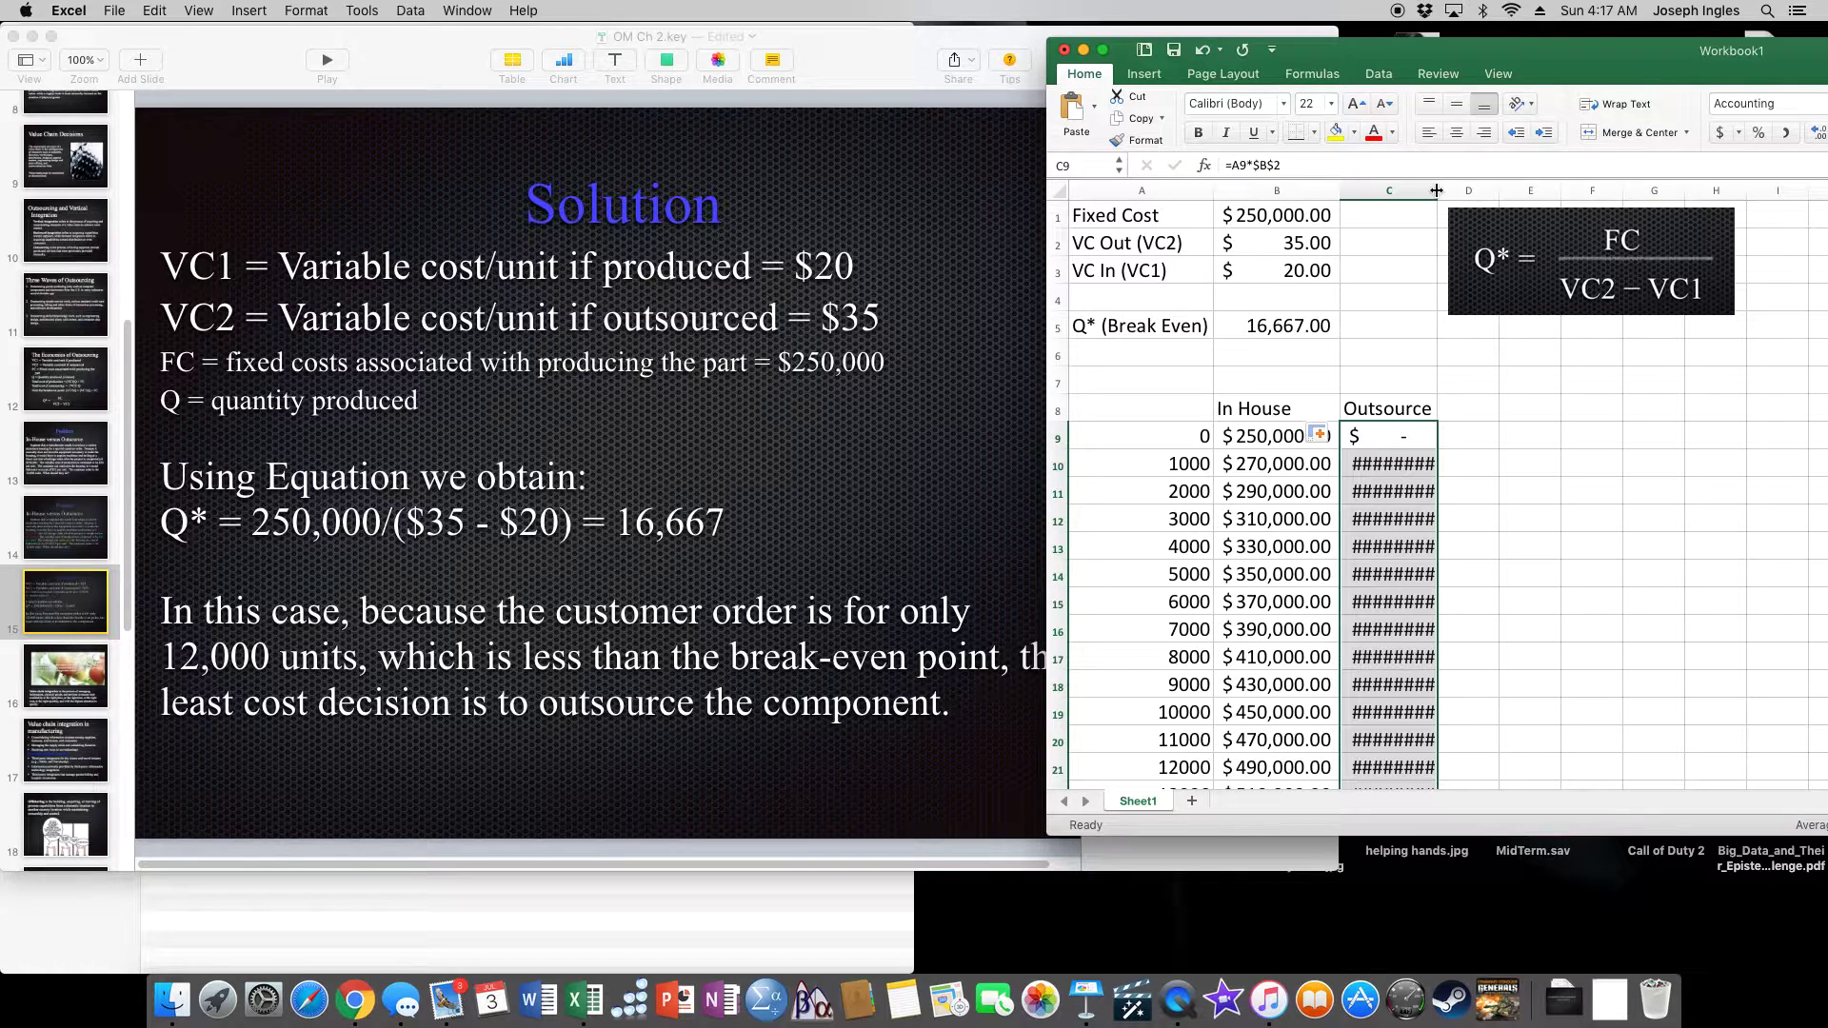
drag(1437, 189, 1460, 190)
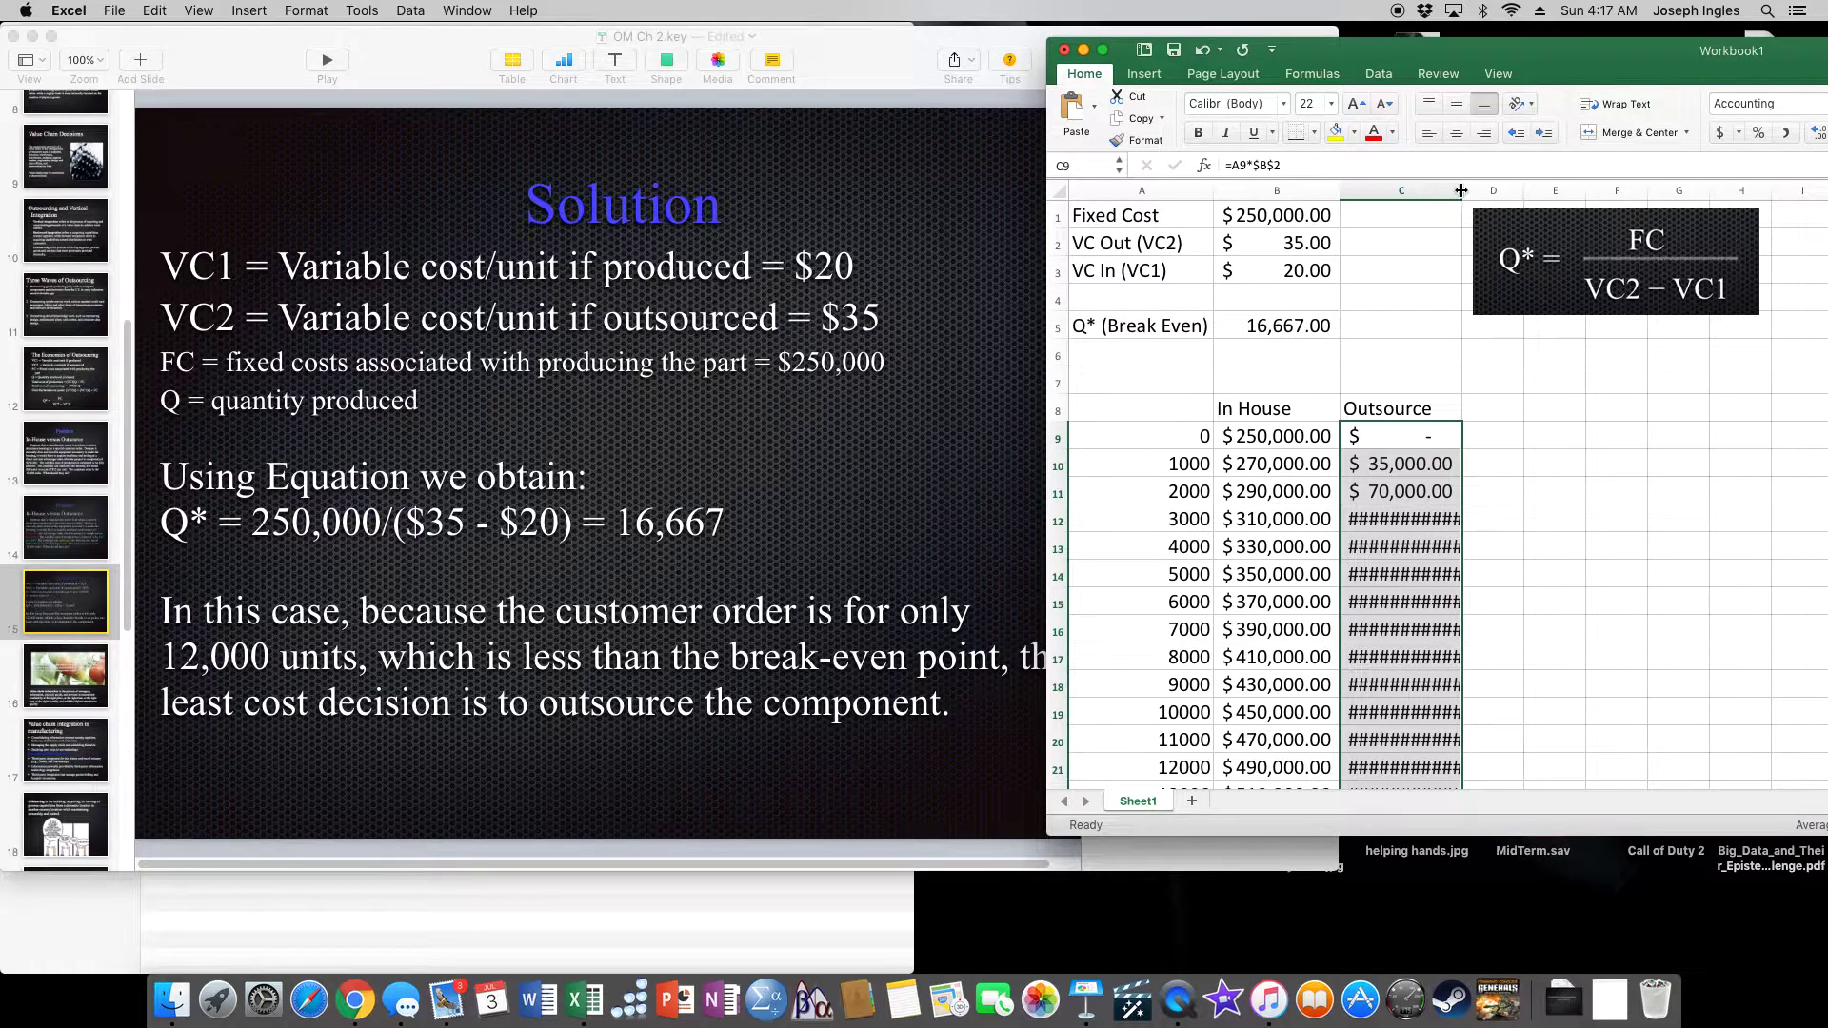
drag(1455, 191, 1482, 189)
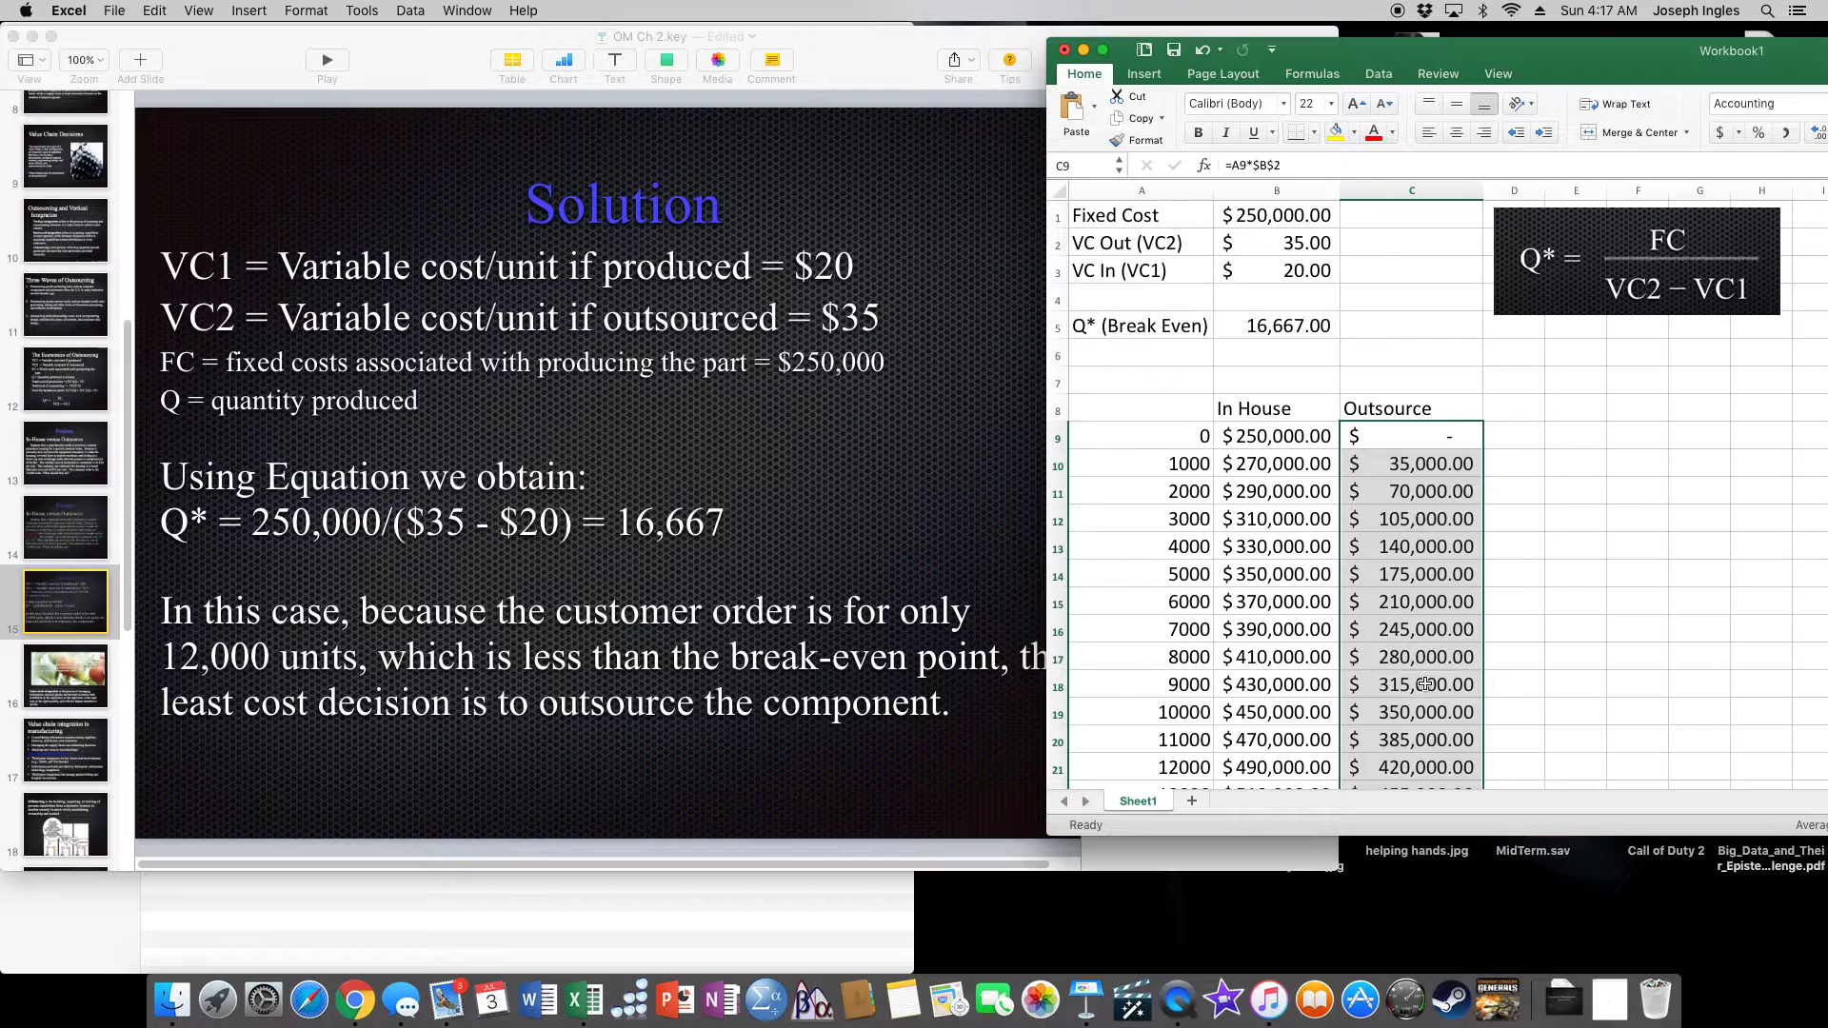
click(1133, 468)
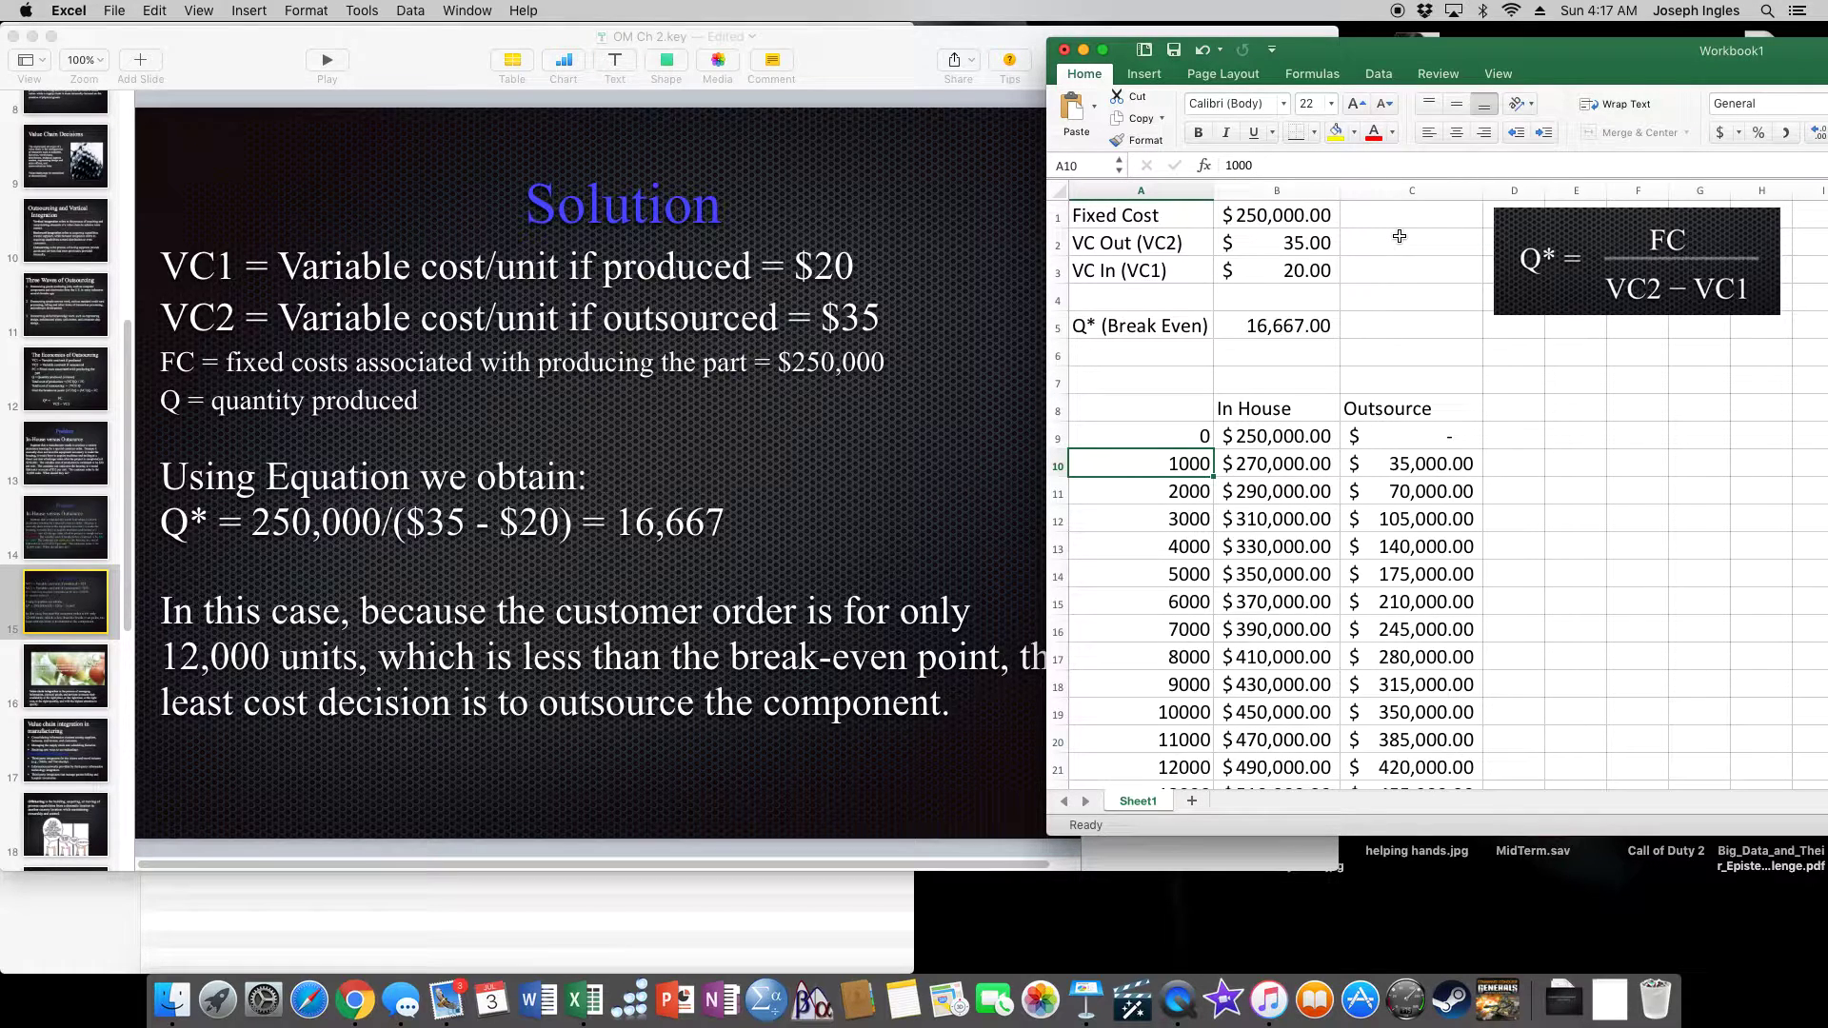
Start a save from the File menu but cancel the Save As dialog, leaving the workbook unsaved
click(117, 12)
click(191, 153)
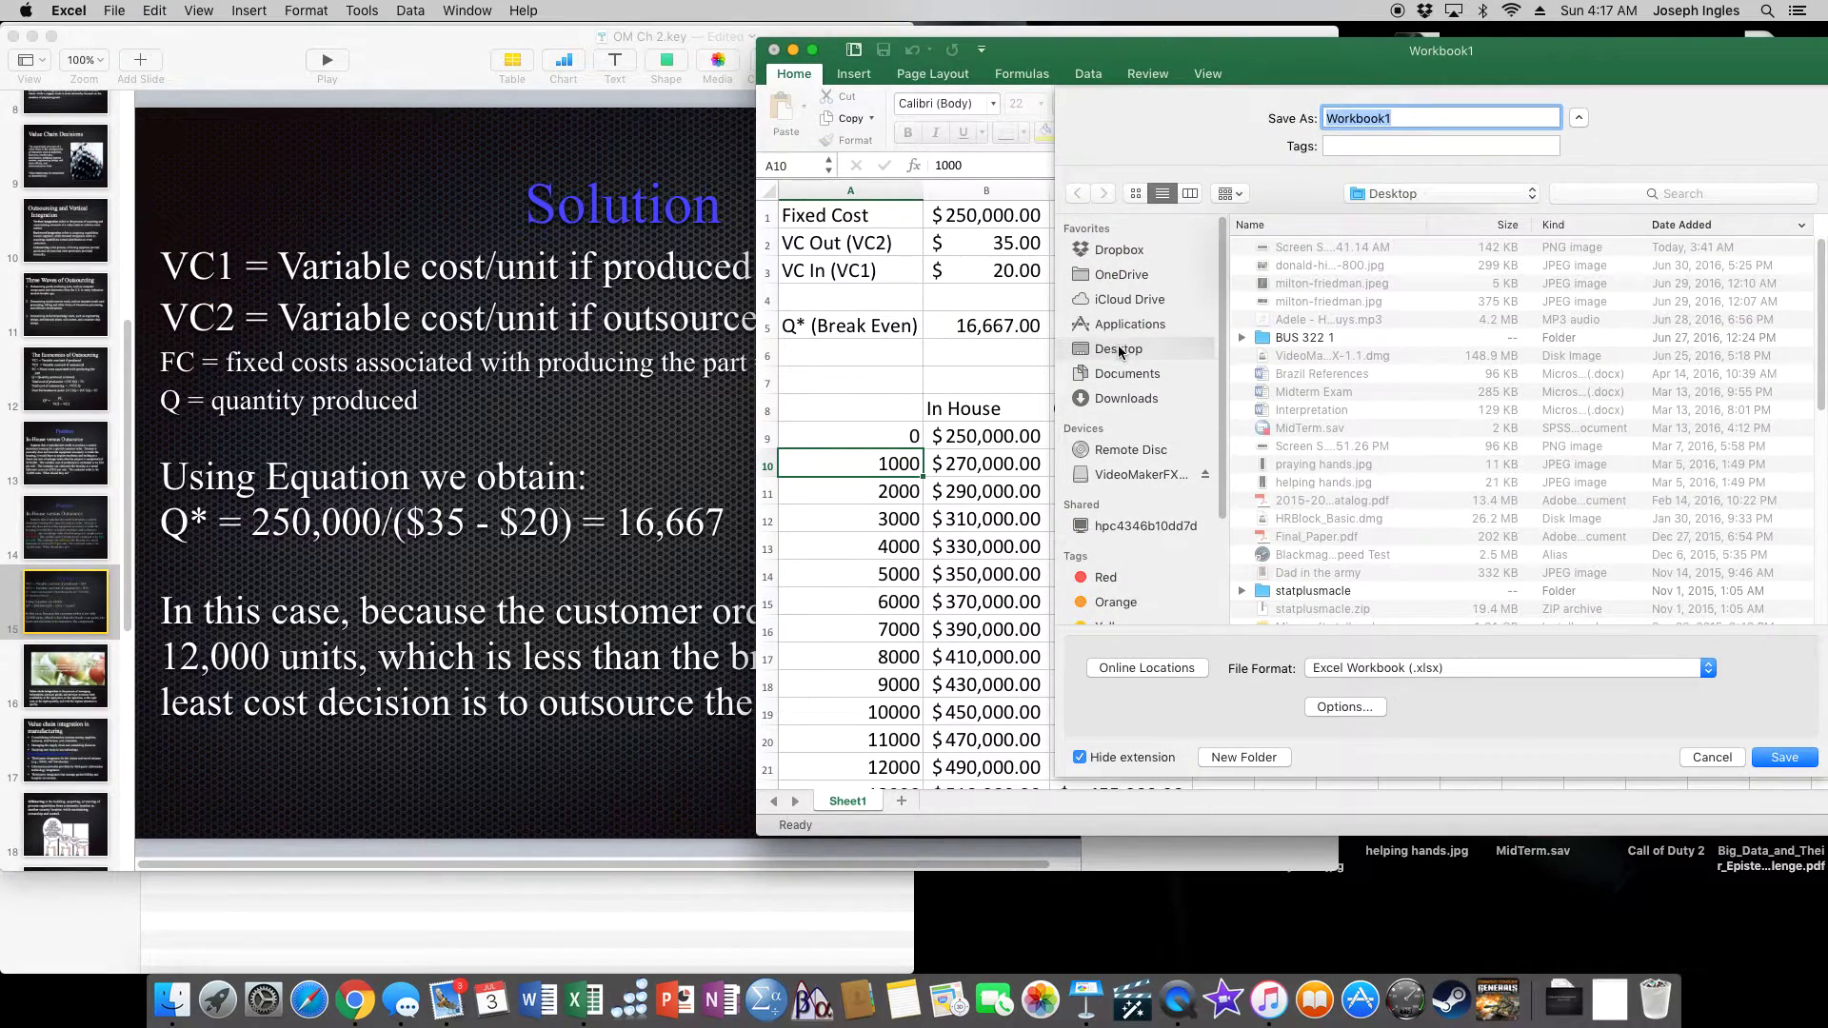
click(1785, 758)
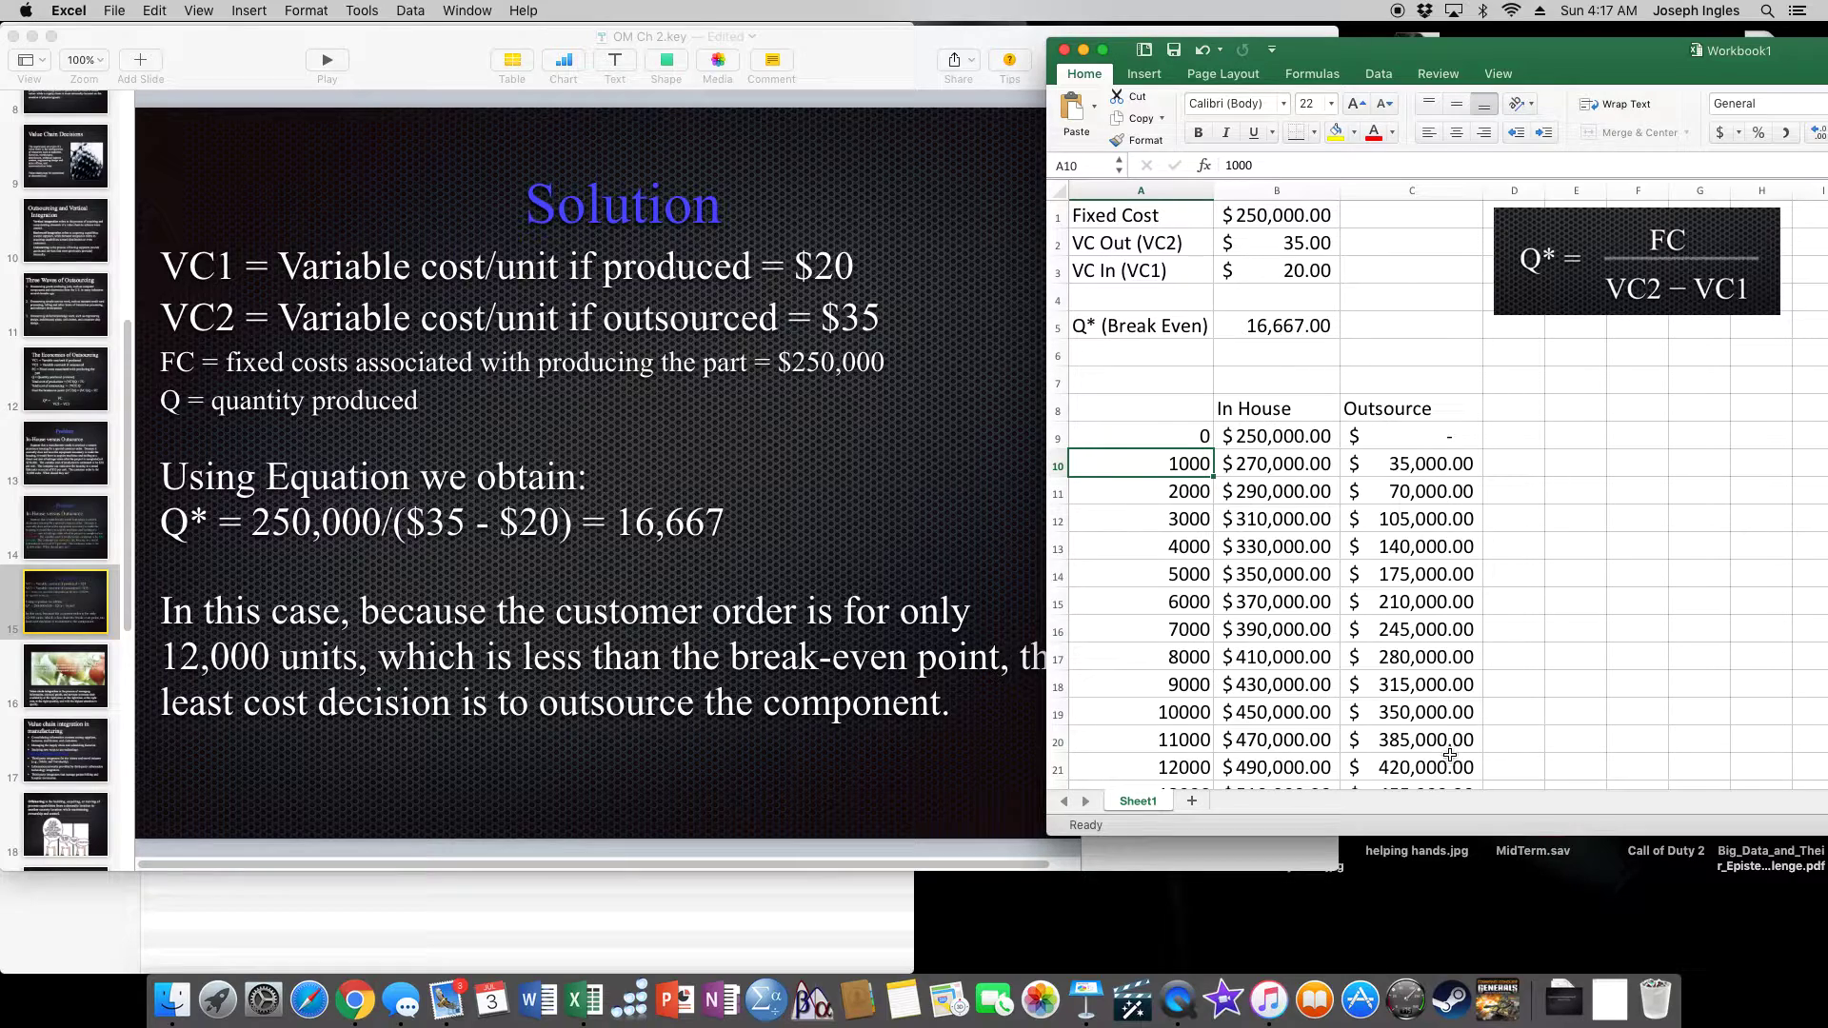
Move the workbook window up-left and maximize it to fill the screen
drag(1590, 47, 968, 43)
double_click(968, 44)
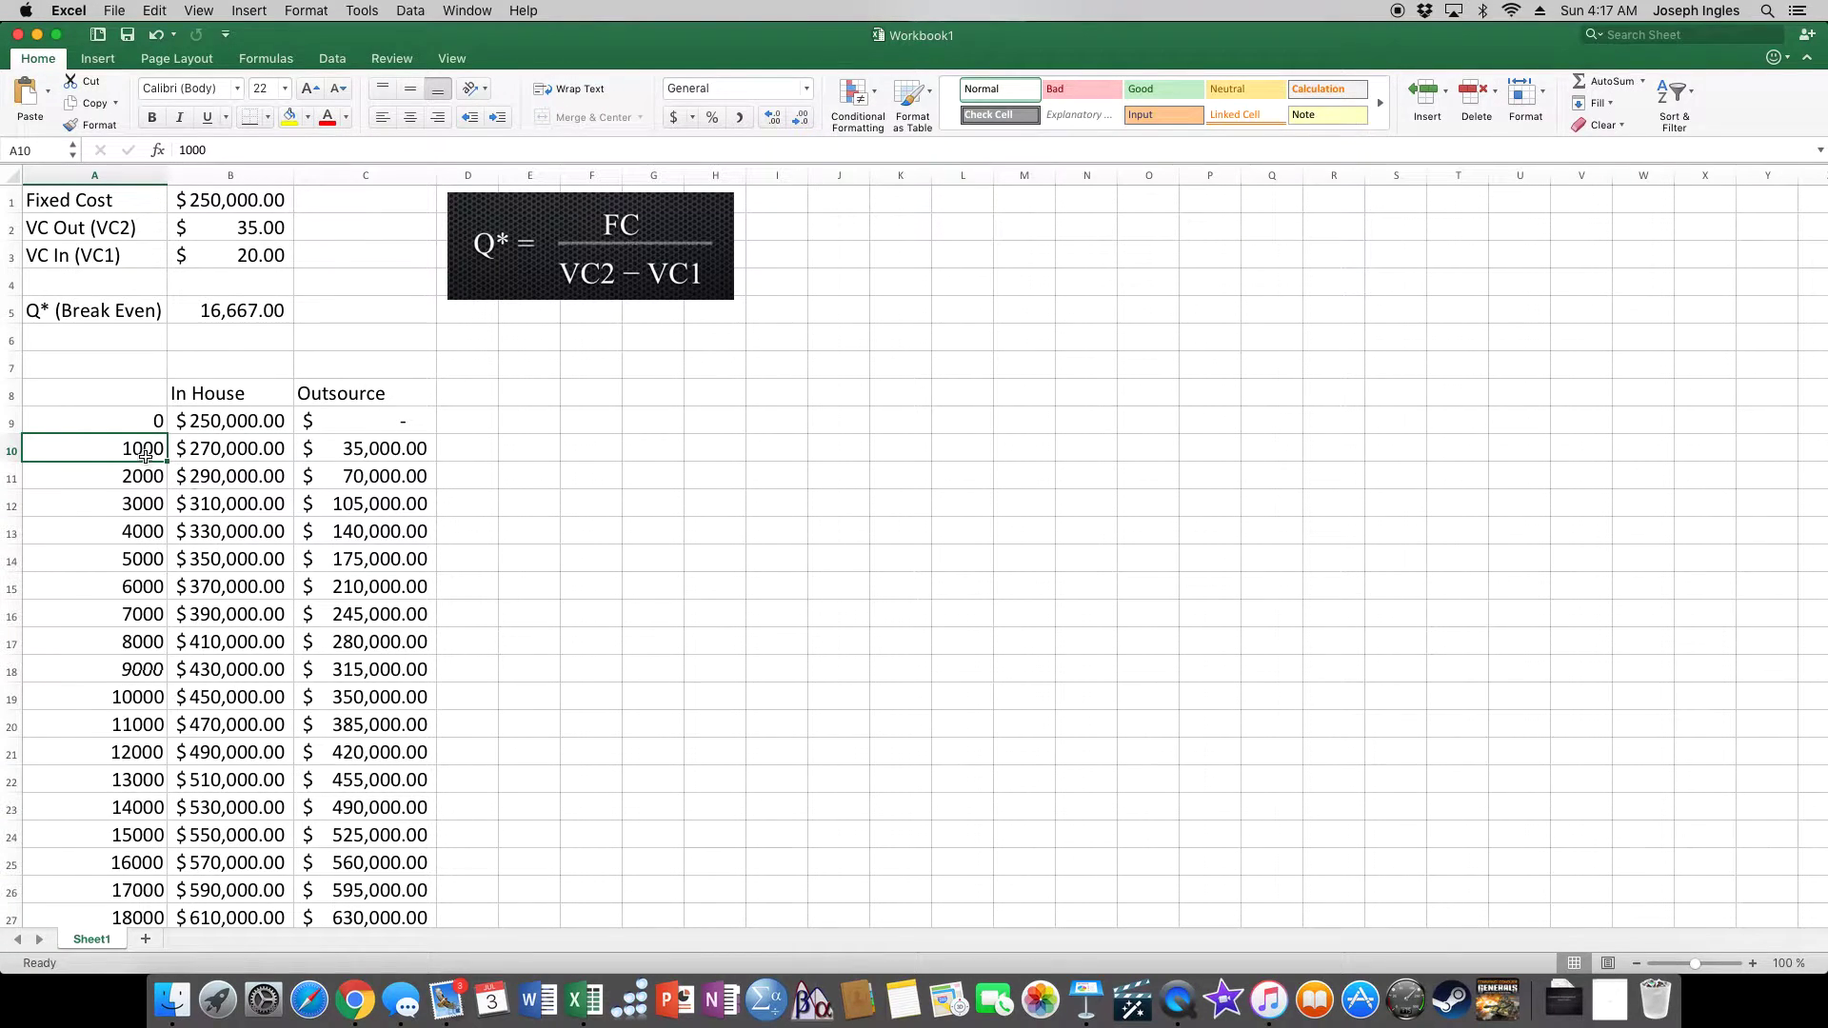
scroll(264, 510, down, 1)
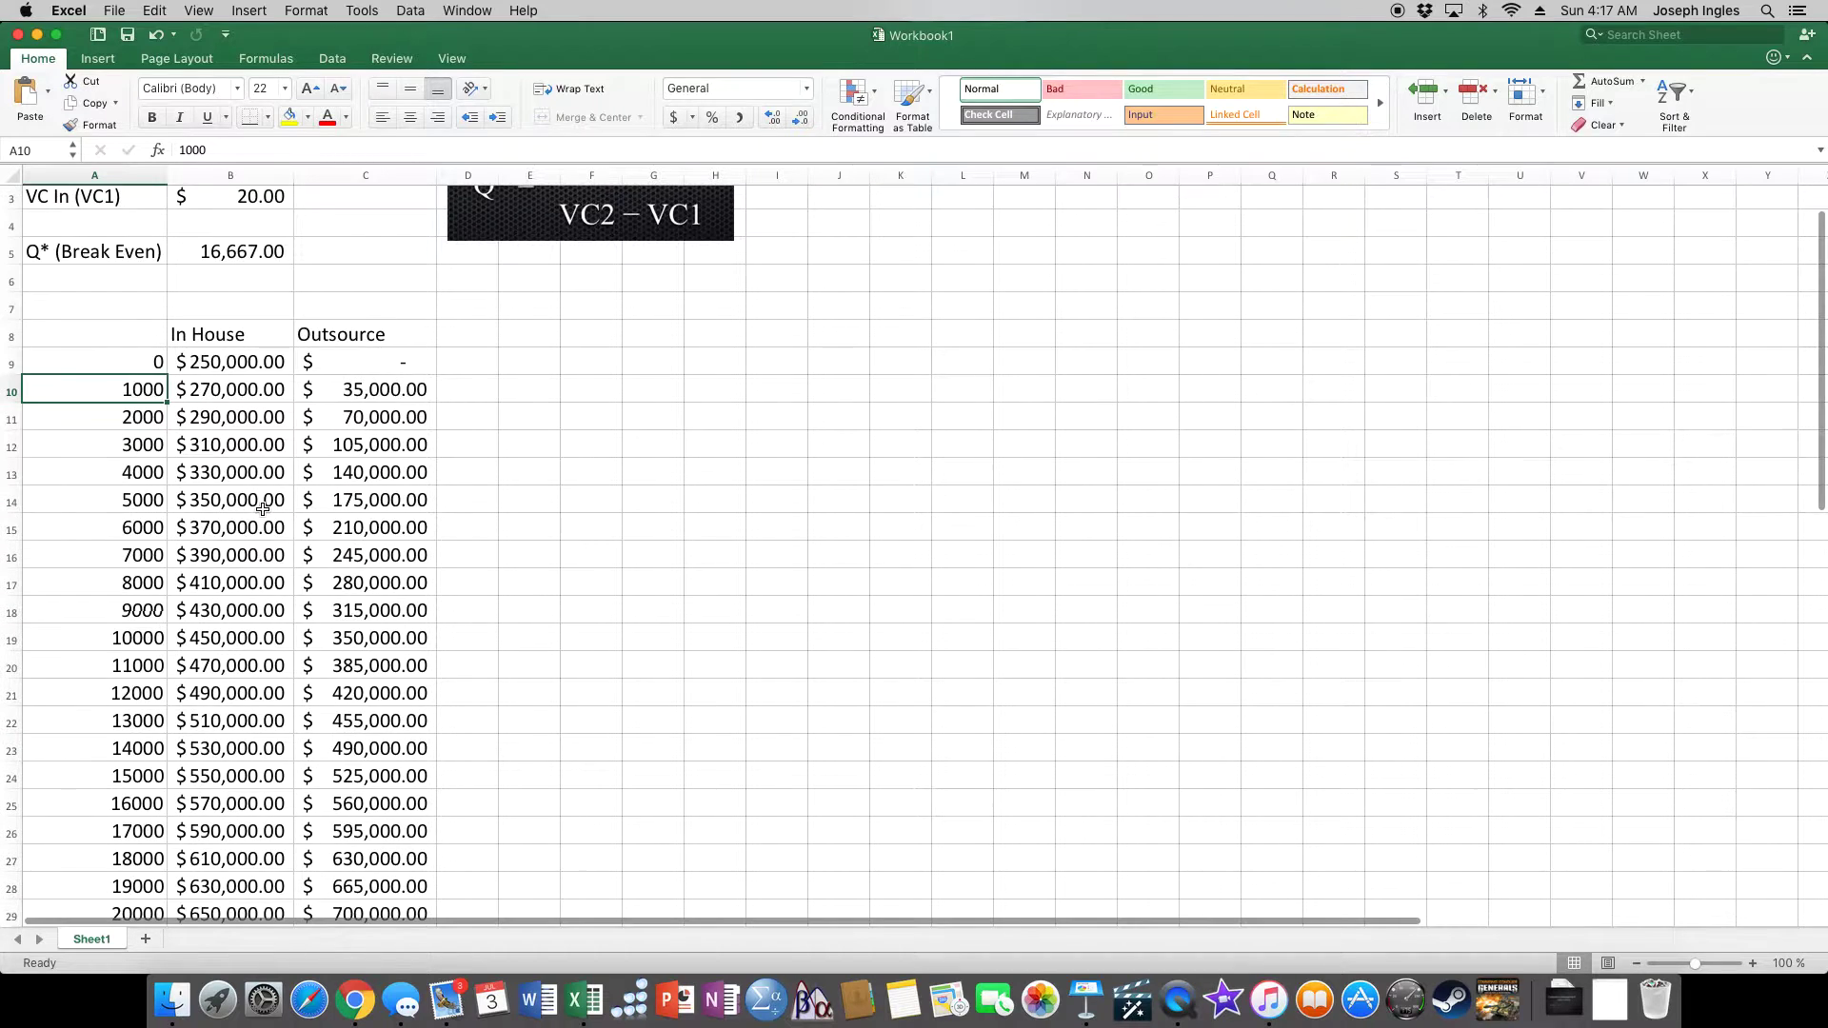
scroll(264, 510, down, 7)
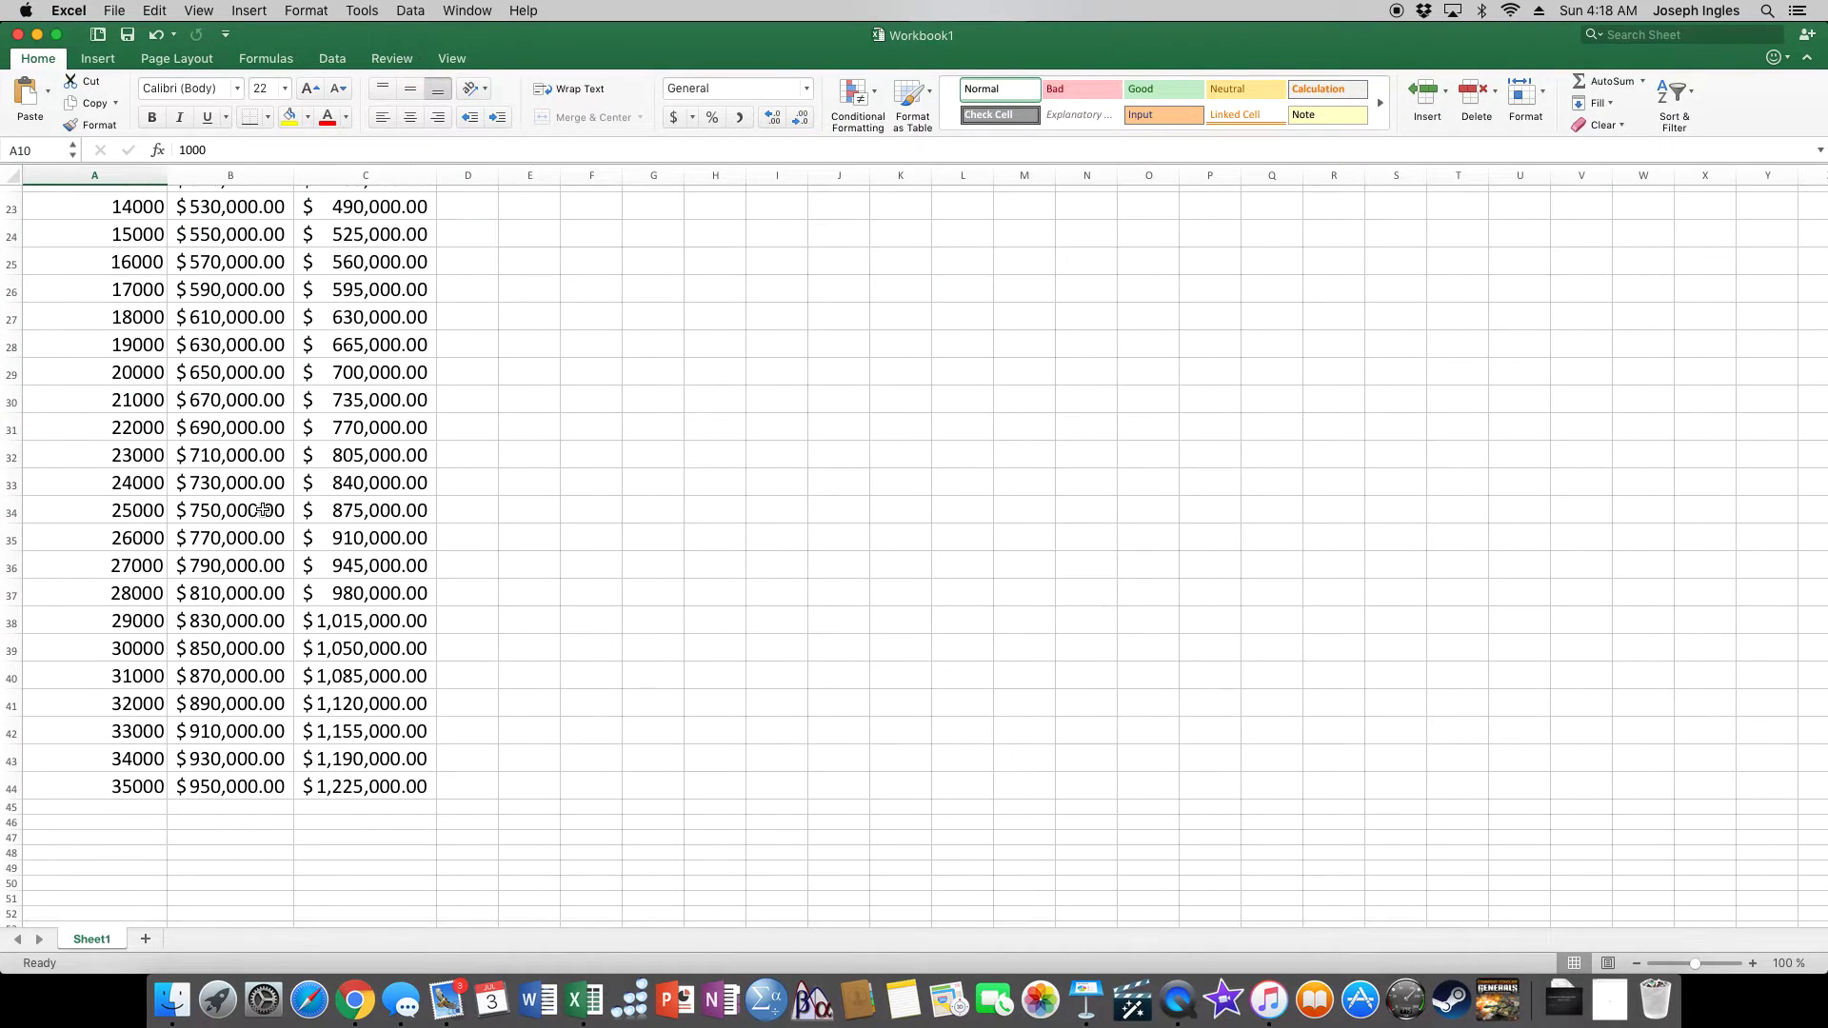
scroll(265, 510, up, 8)
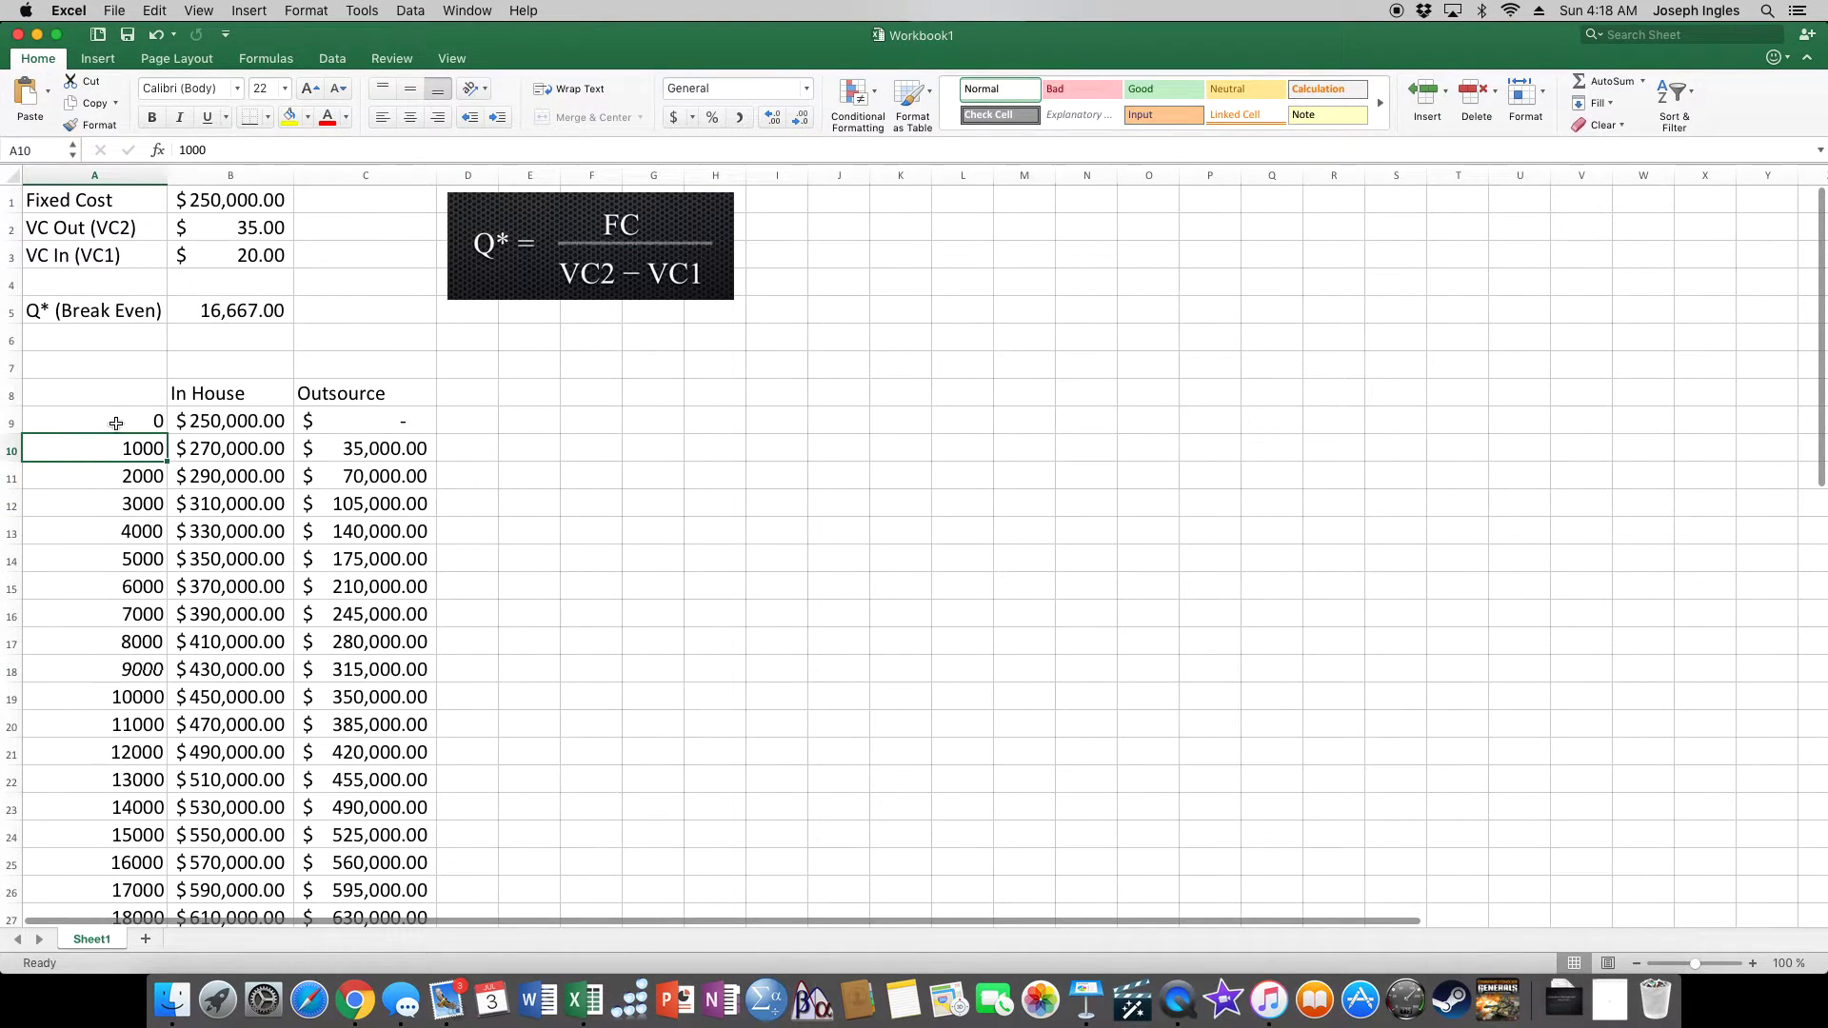
Select the cost table from header cell A8 down through the In House and Outsource columns
click(114, 393)
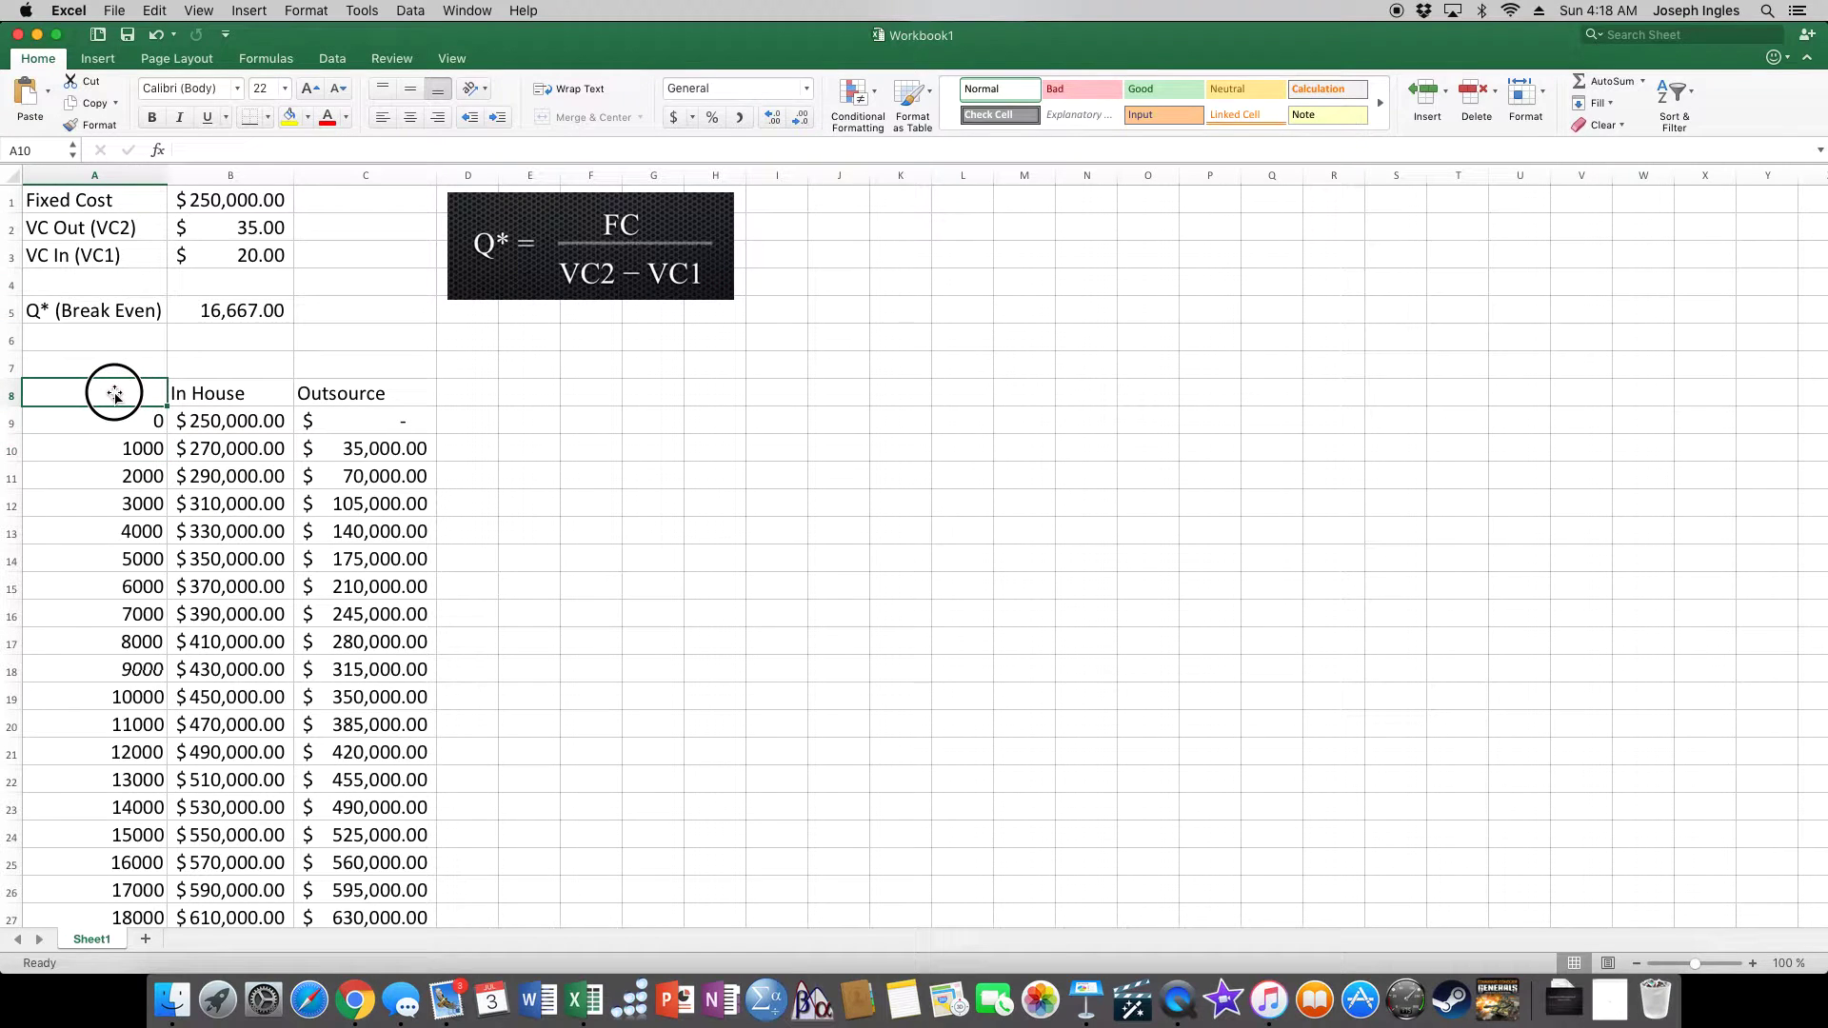
mouse_move(115, 392)
mouse_down()
mouse_move(411, 993)
mouse_move(387, 646)
mouse_up()
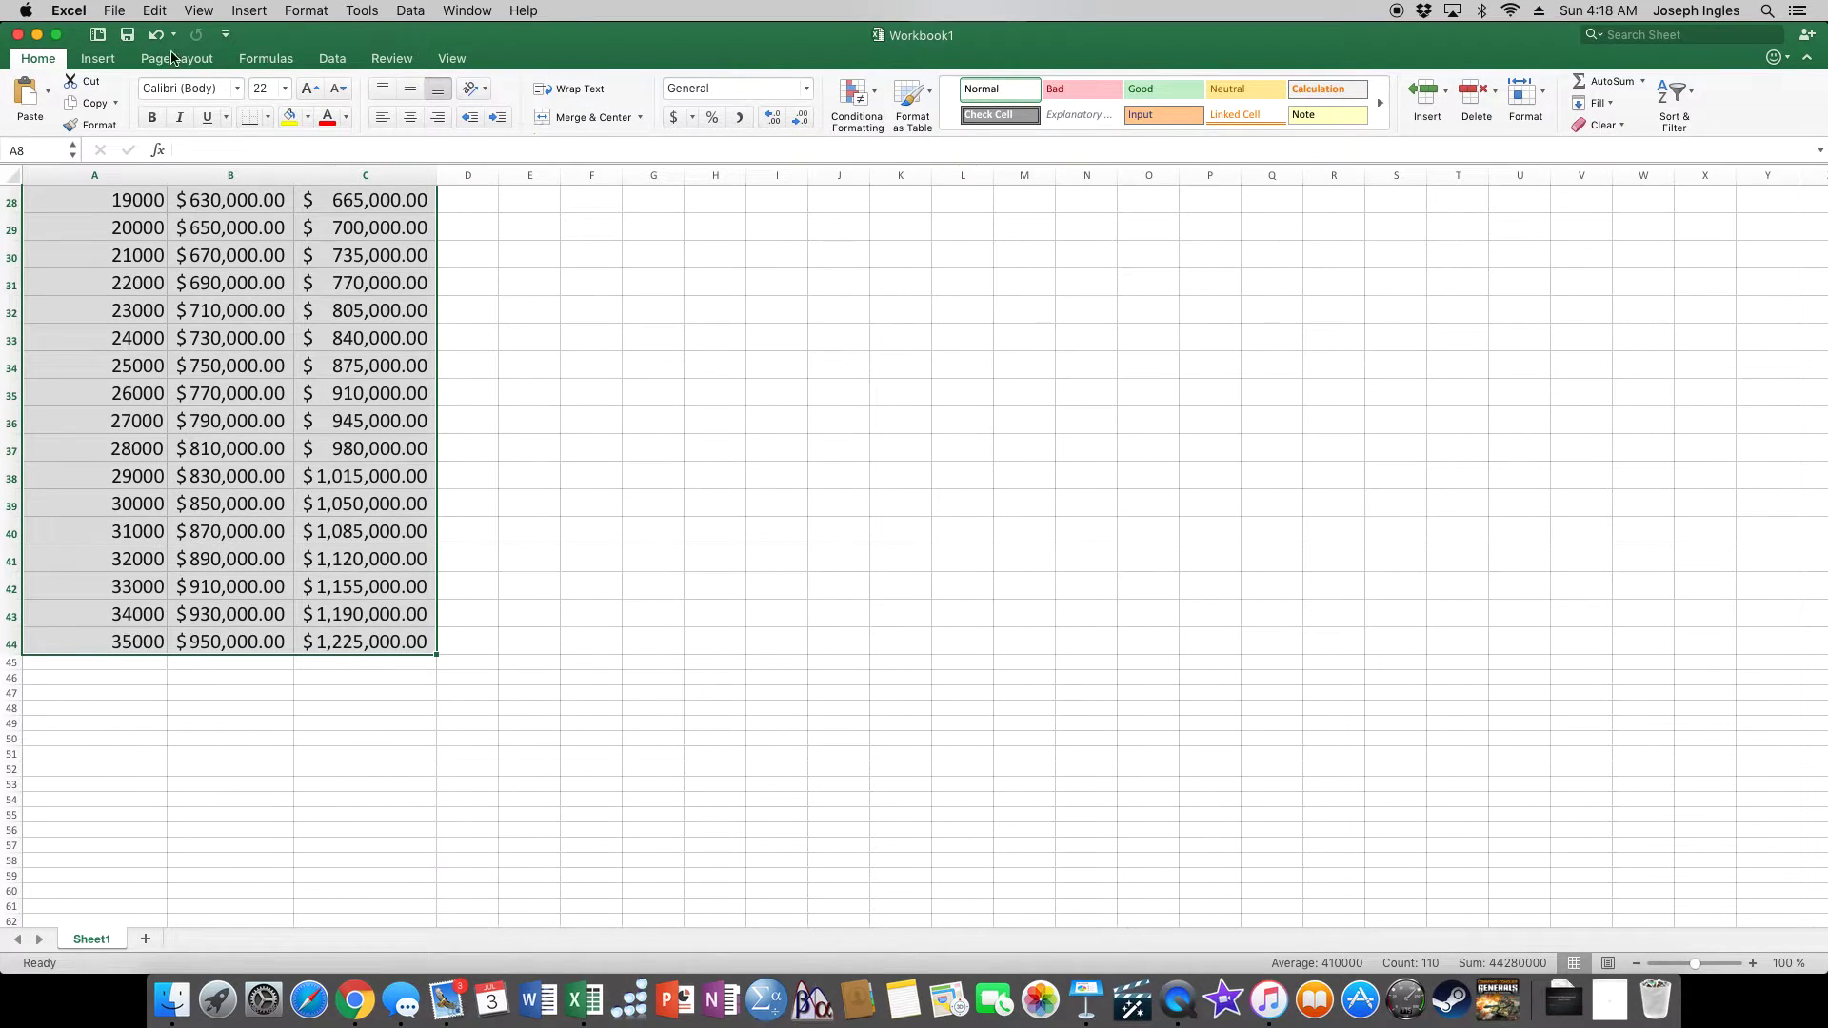
Insert a line chart of the In House and Outsource costs from Recommended Charts
click(94, 62)
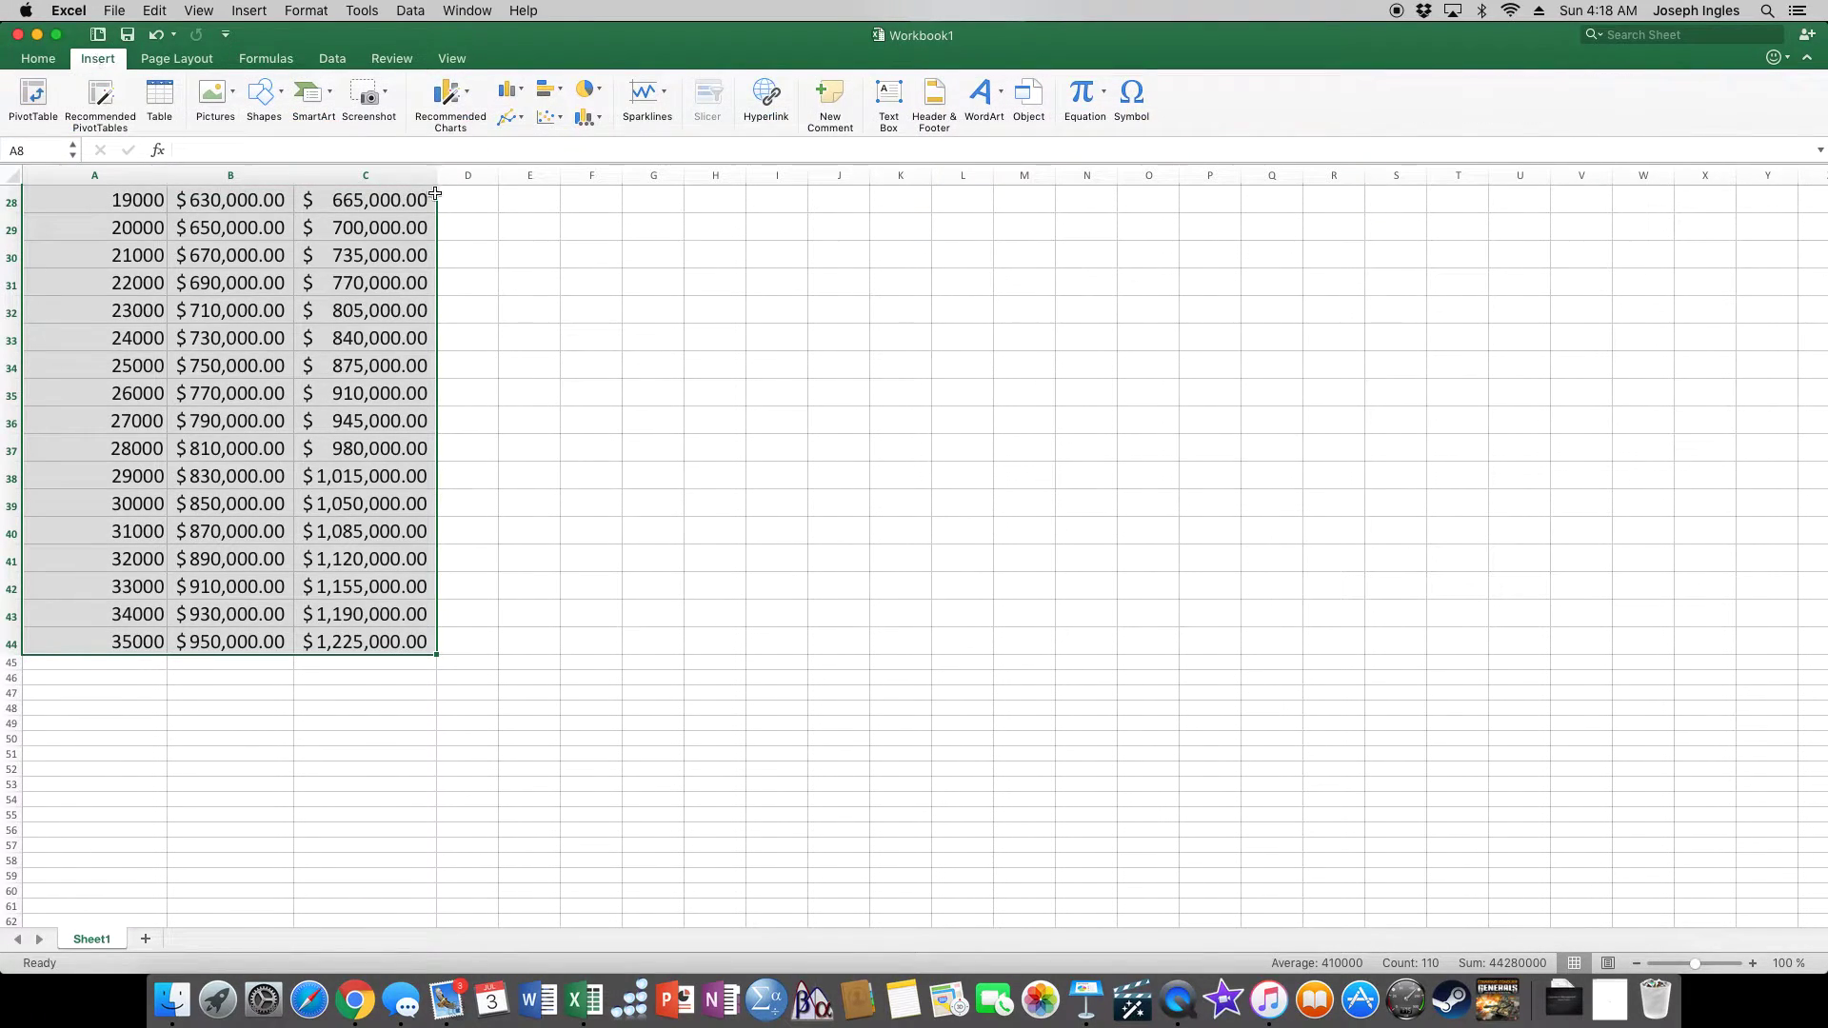
click(468, 99)
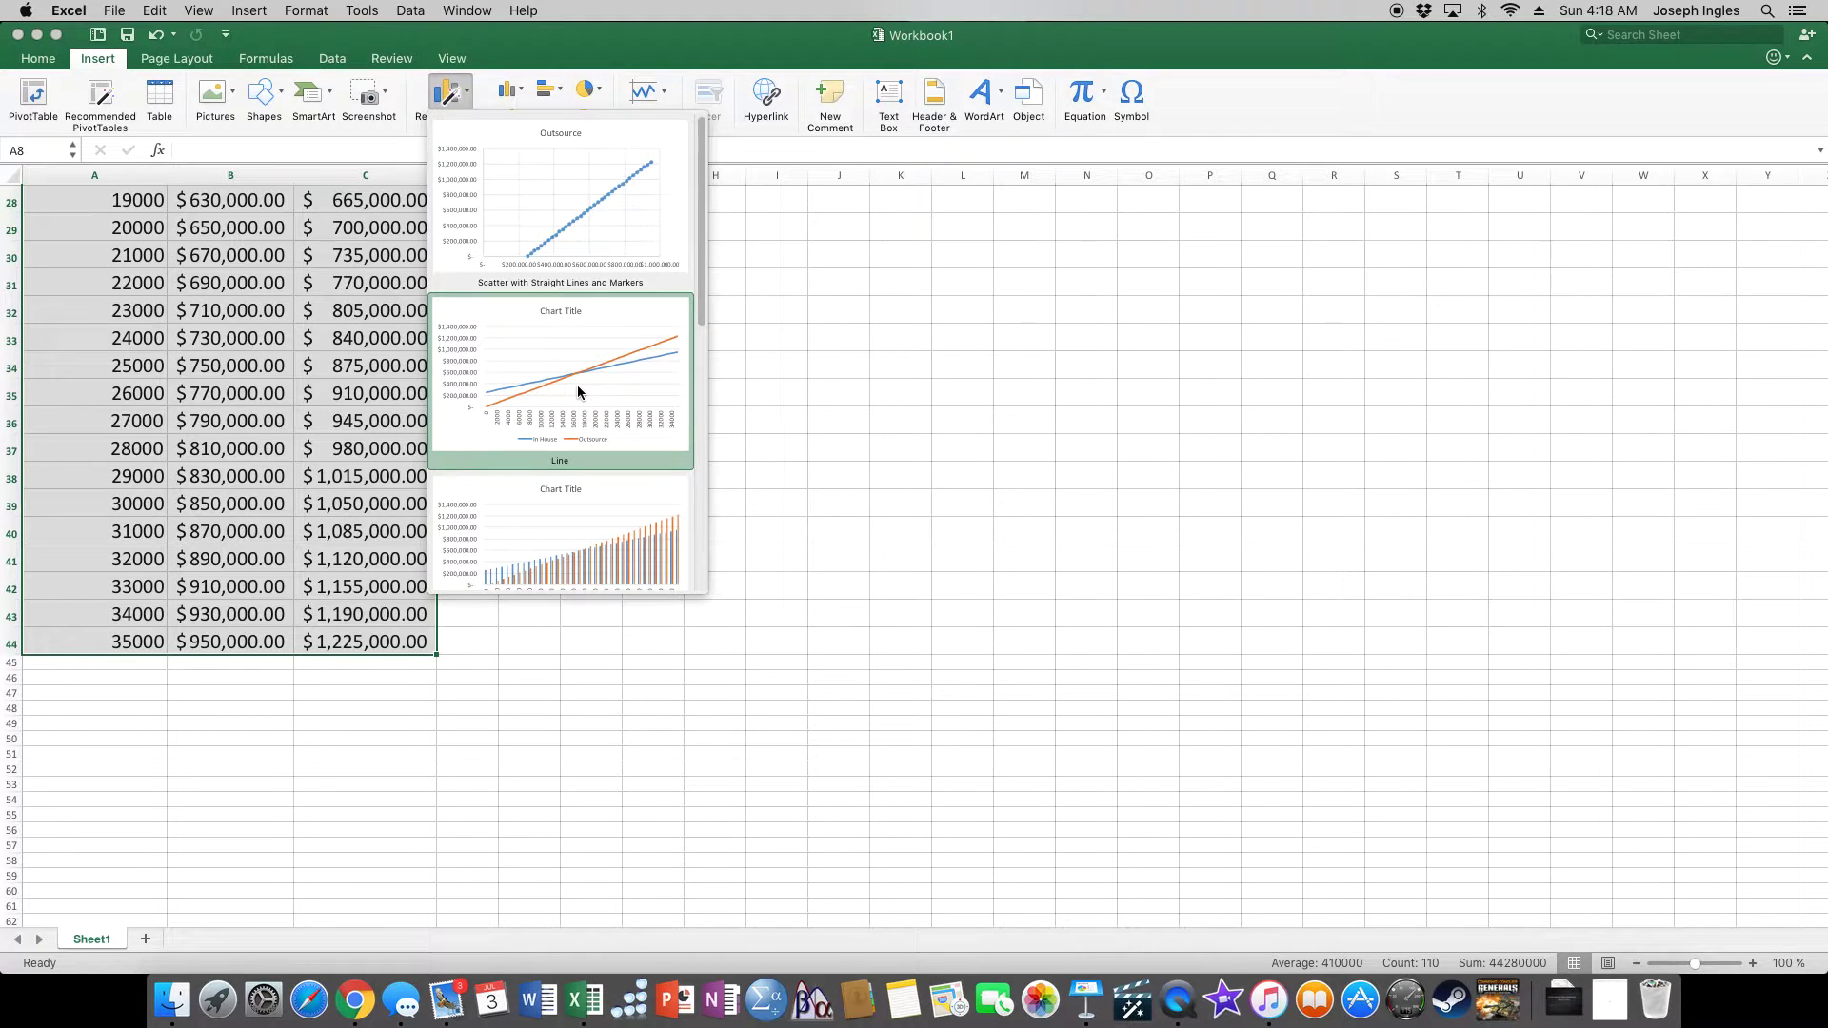
click(578, 384)
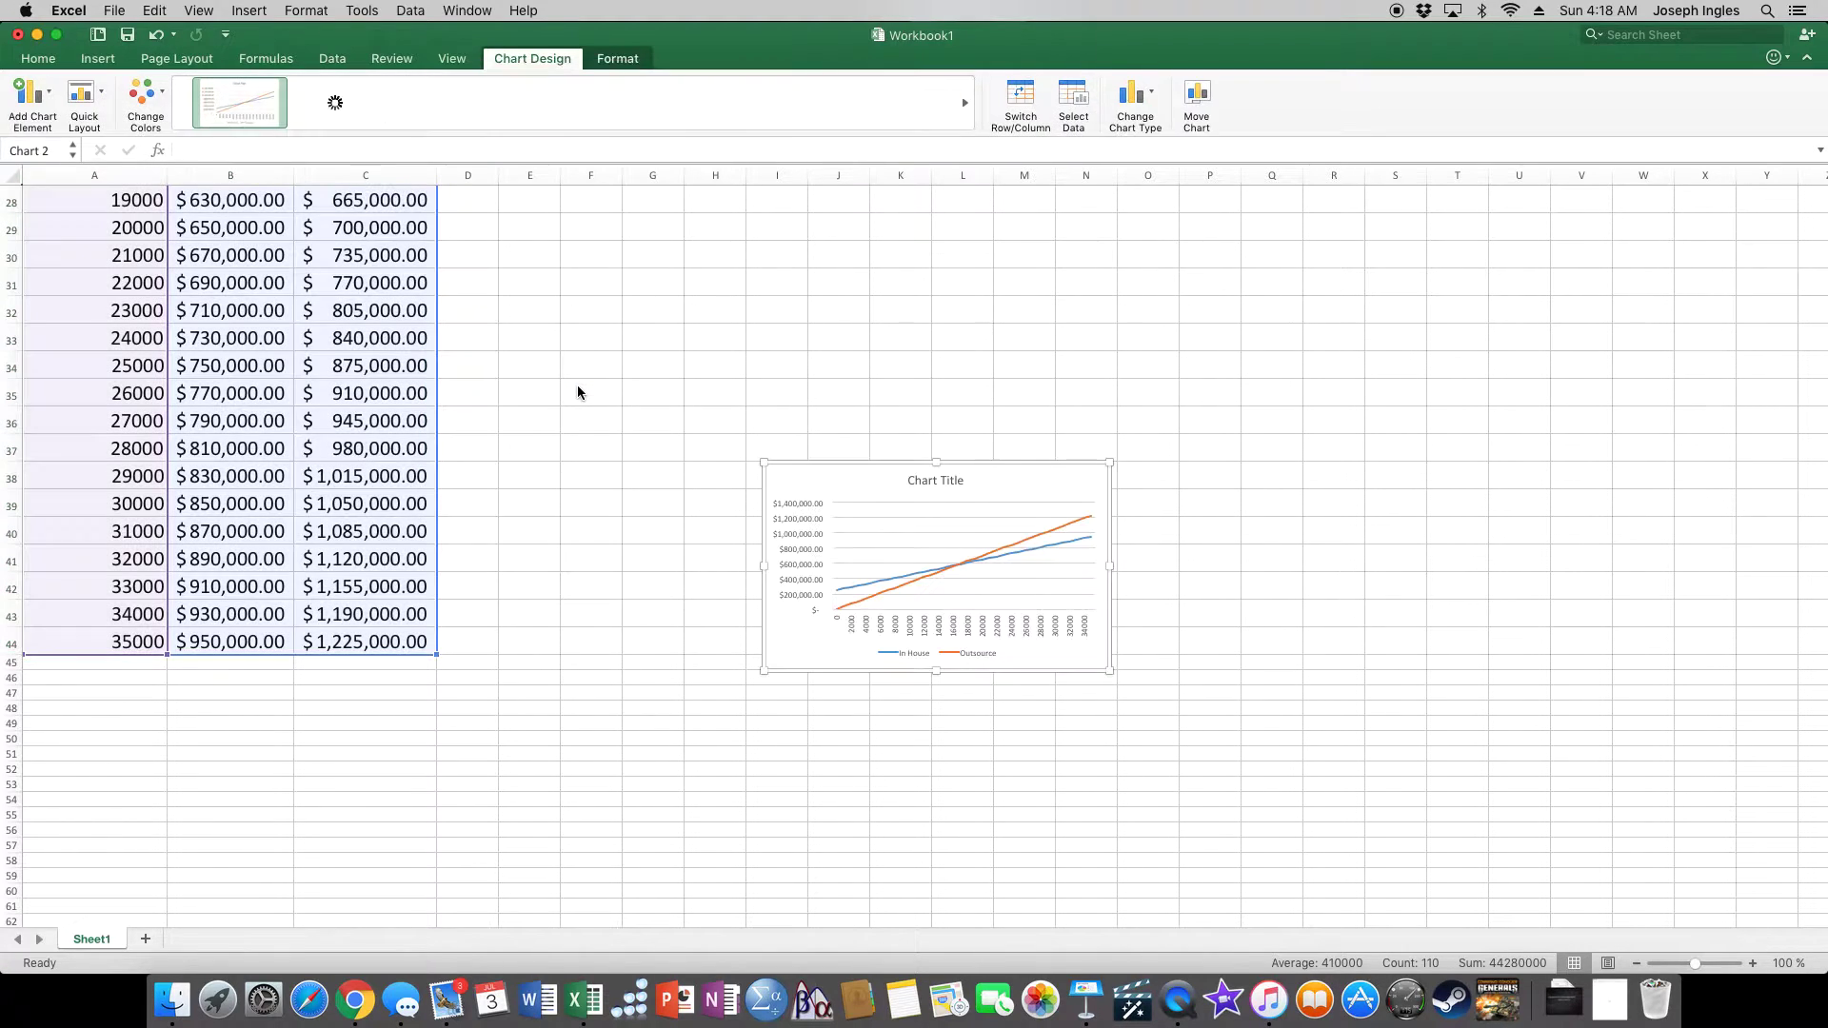
Enlarge the chart by its corners to fill the area beside the data
click(797, 464)
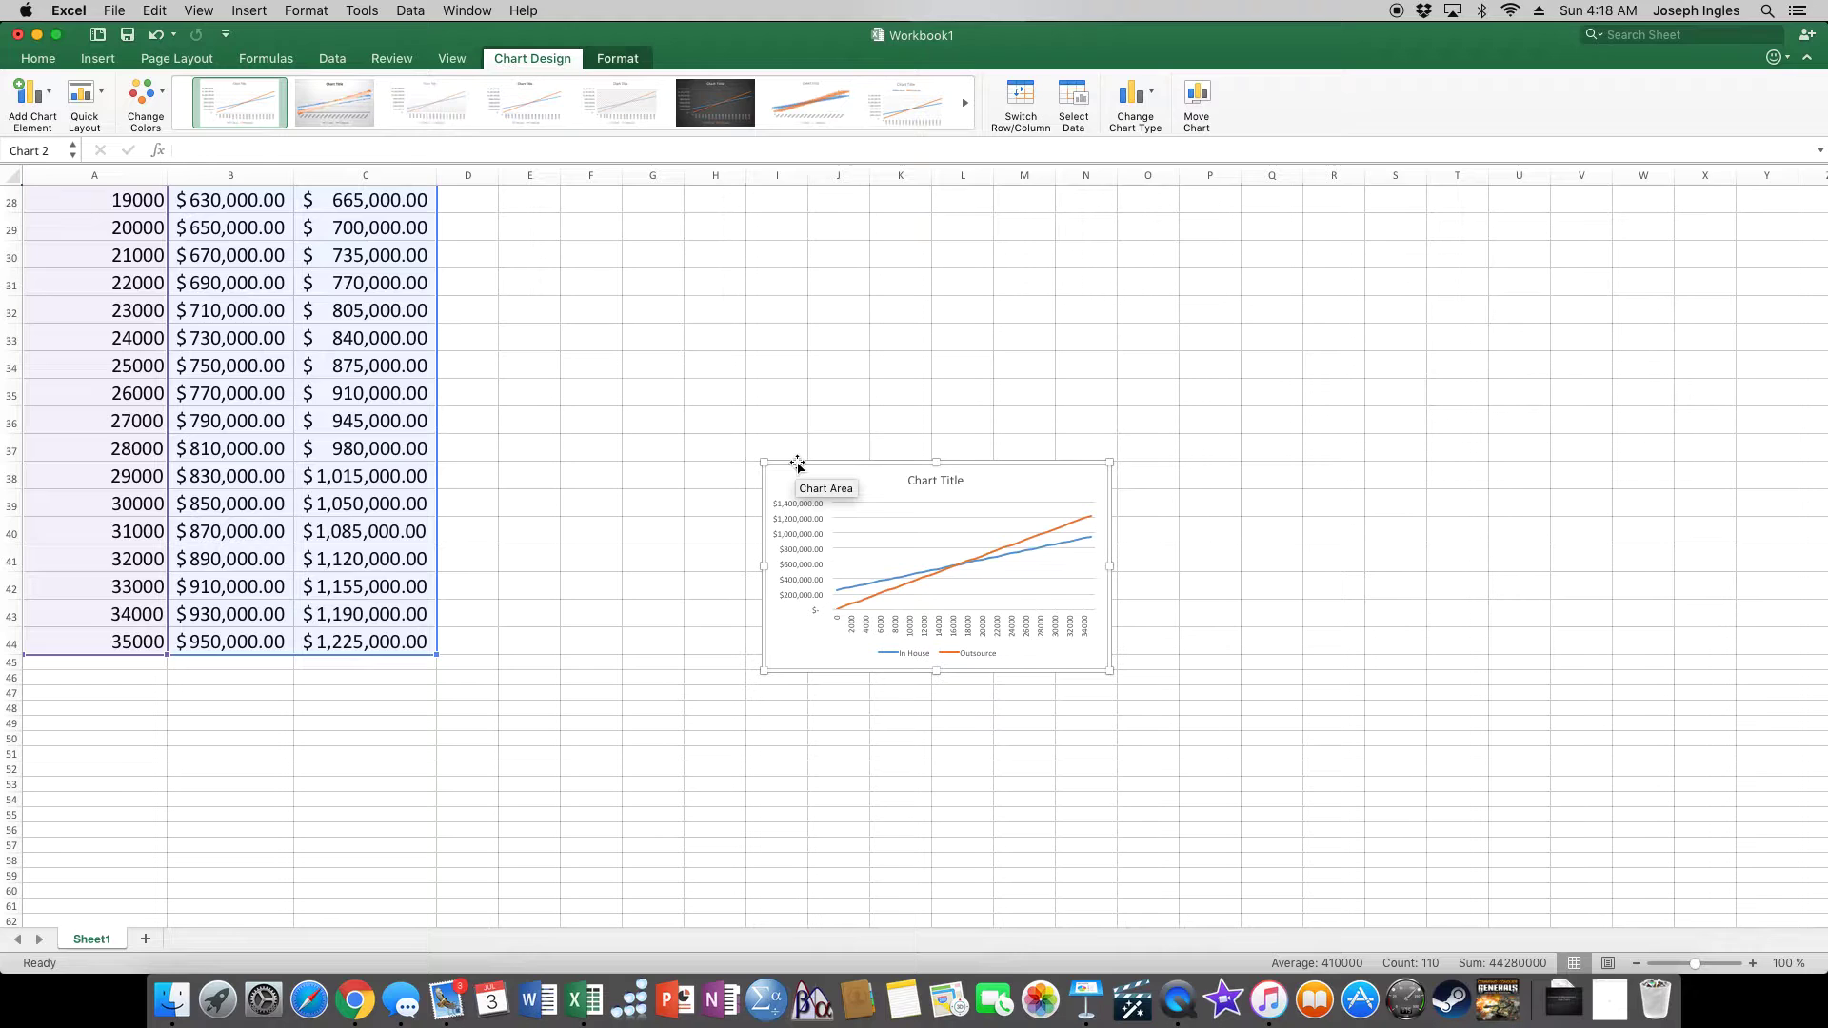
drag(781, 468, 485, 193)
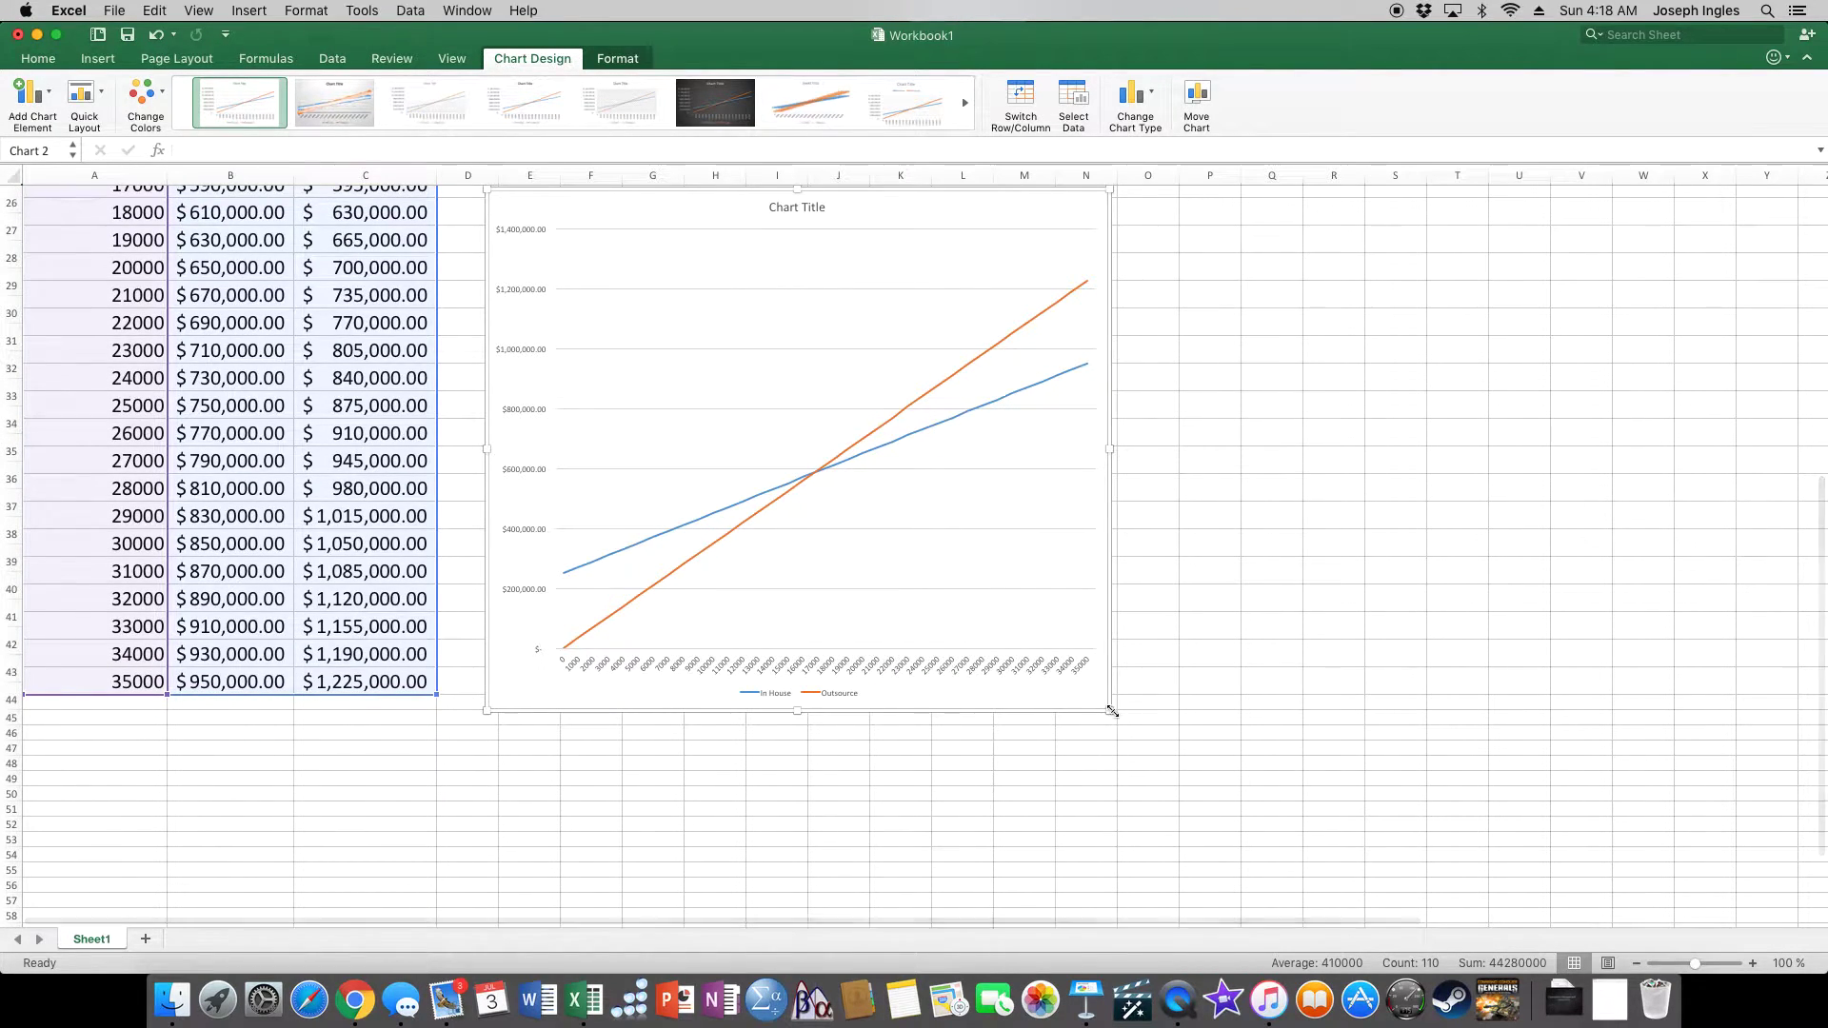
mouse_move(1111, 709)
mouse_down()
mouse_move(1360, 728)
mouse_move(1743, 798)
mouse_up()
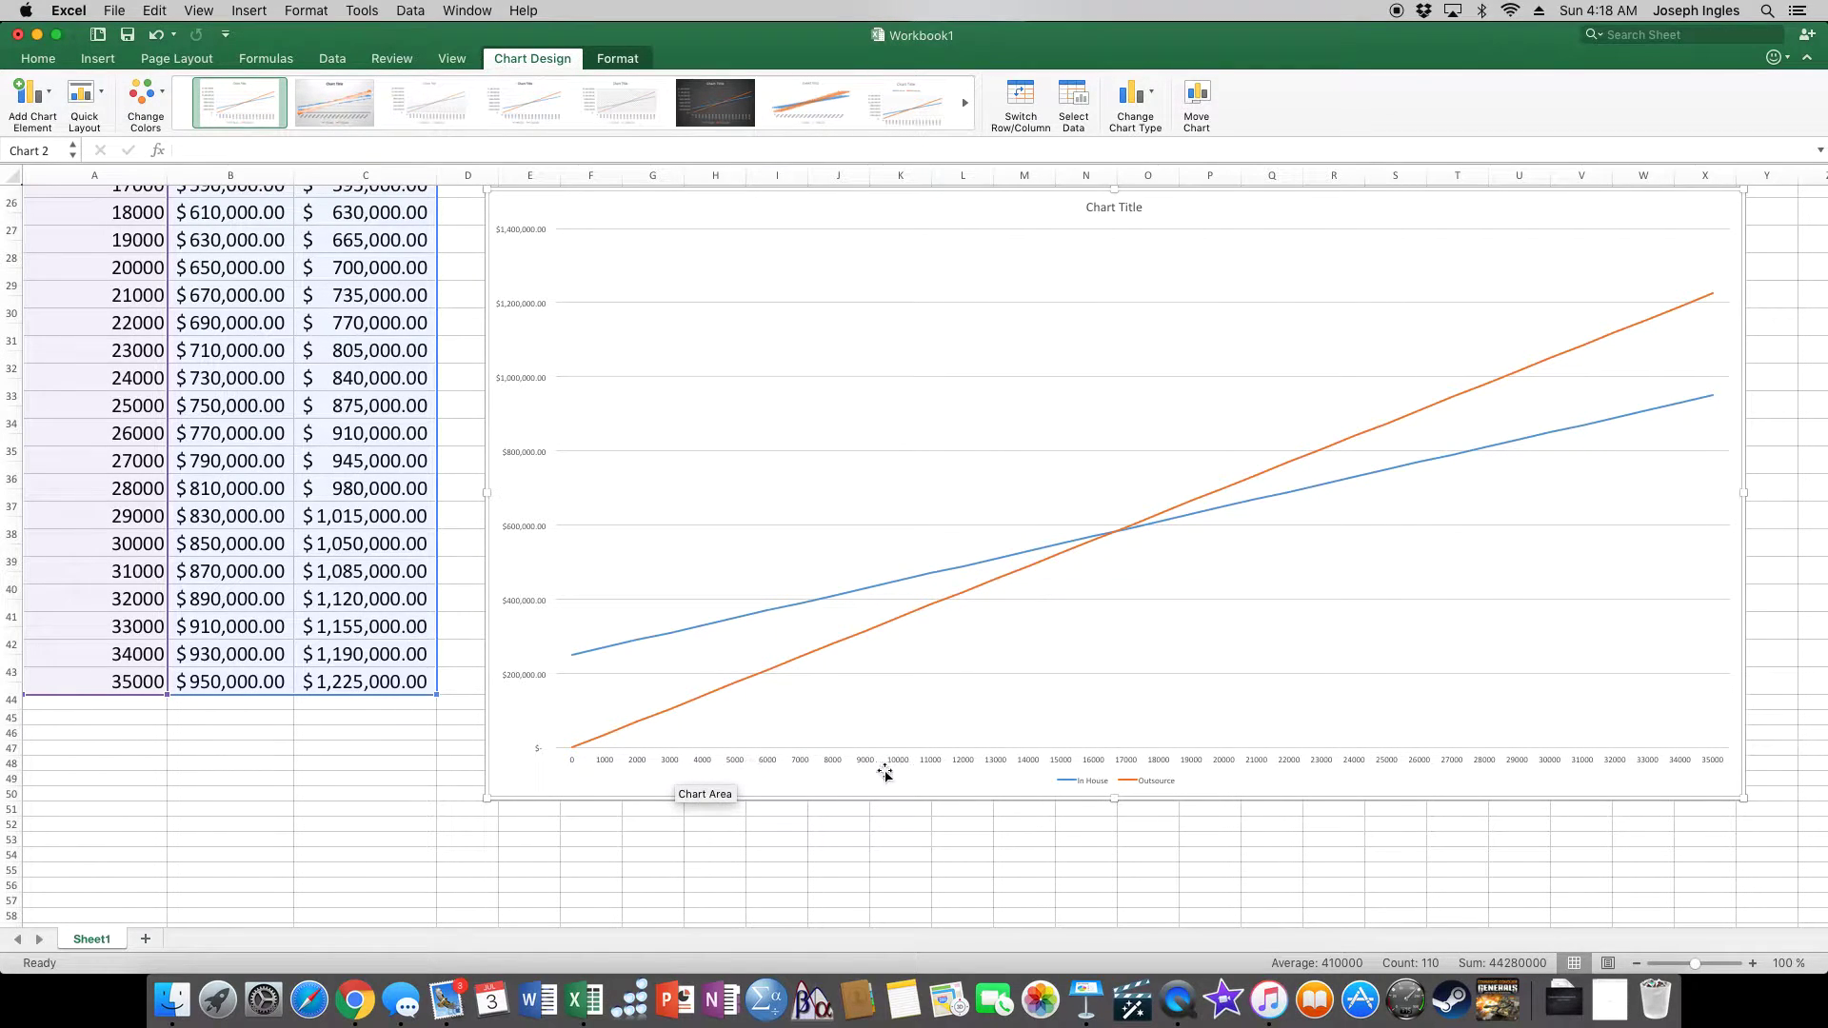
Set the chart's quantity axis labels to 24 point
click(930, 763)
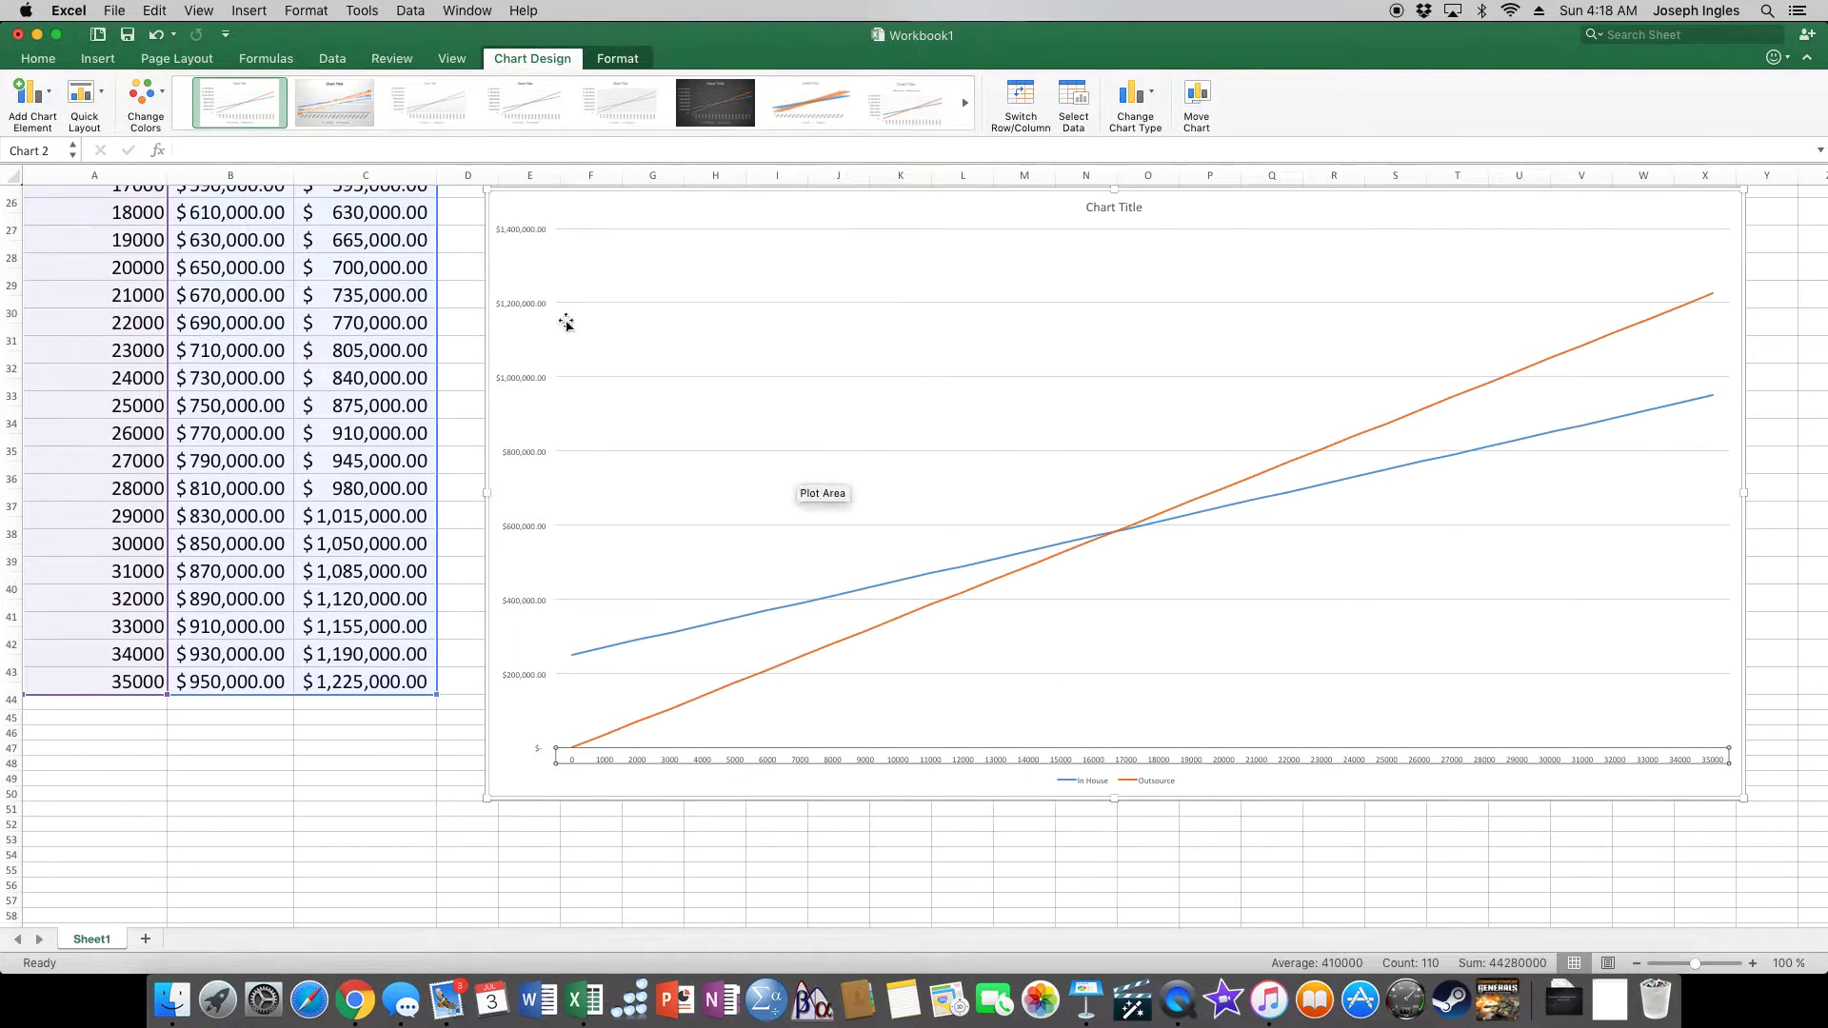
click(53, 60)
click(281, 89)
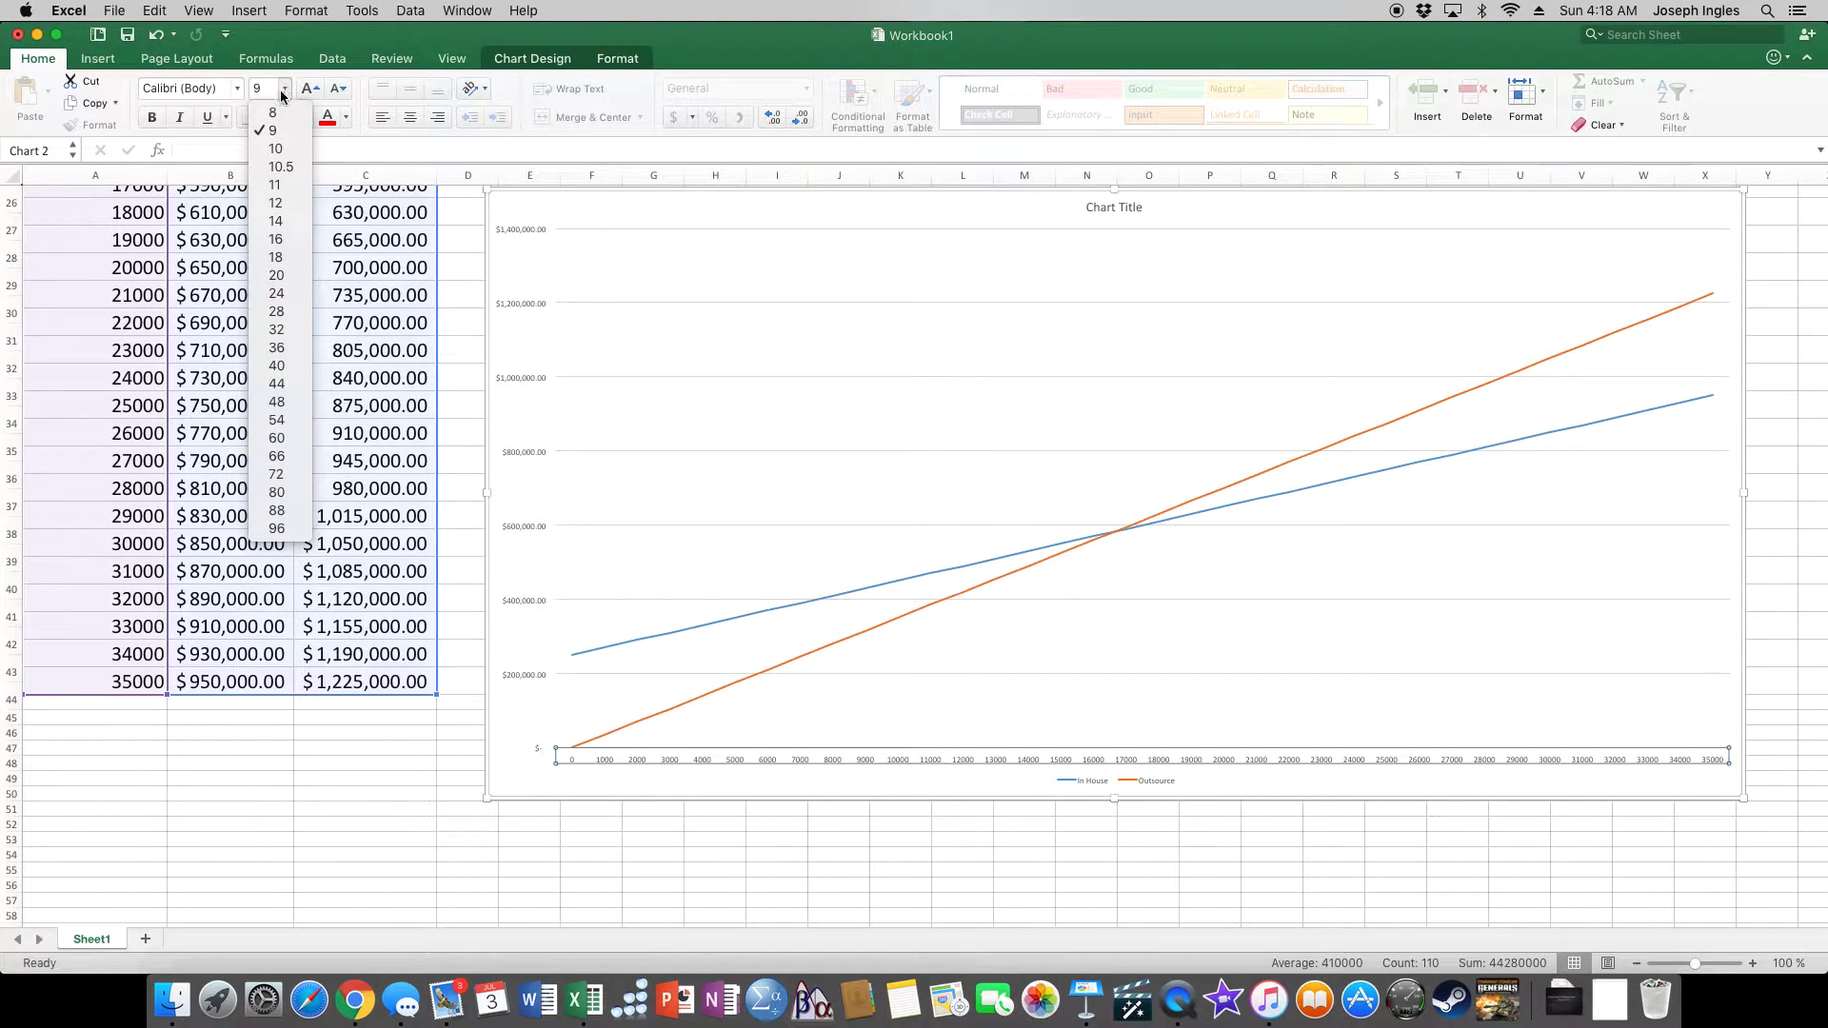
click(275, 293)
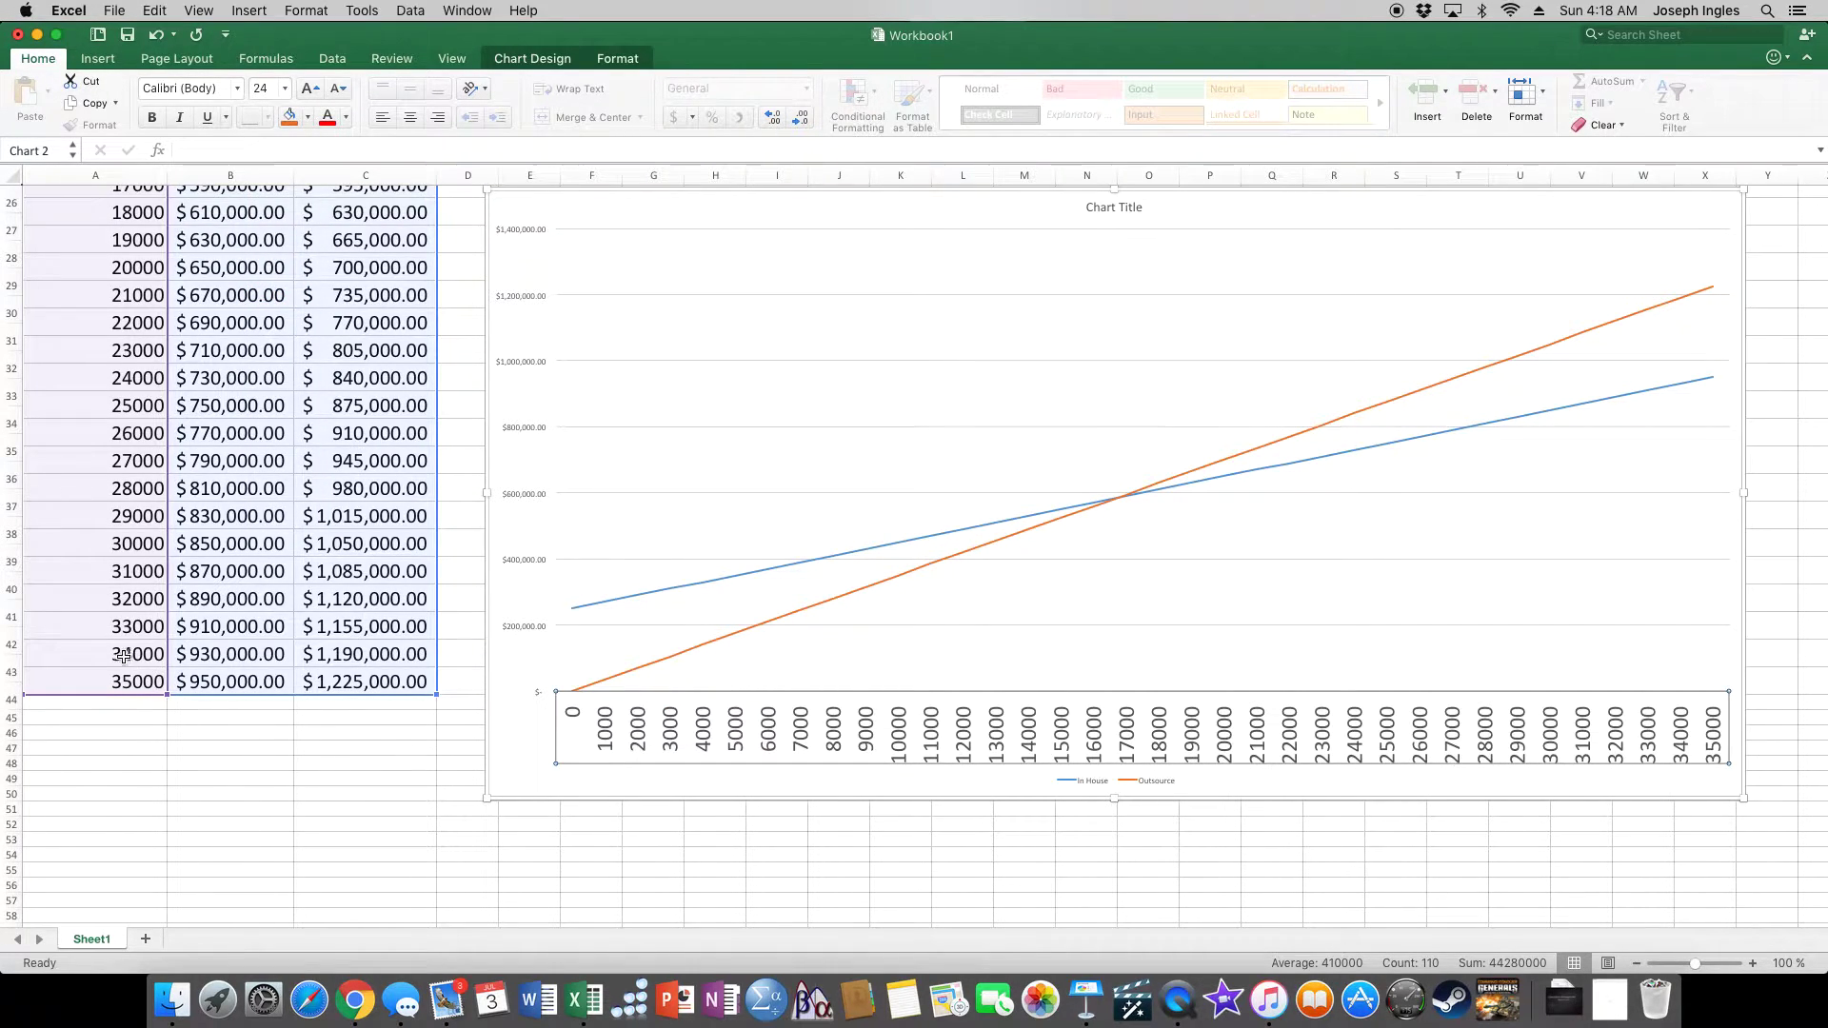
Set the chart's dollar value axis labels to 24 point
click(522, 495)
click(285, 90)
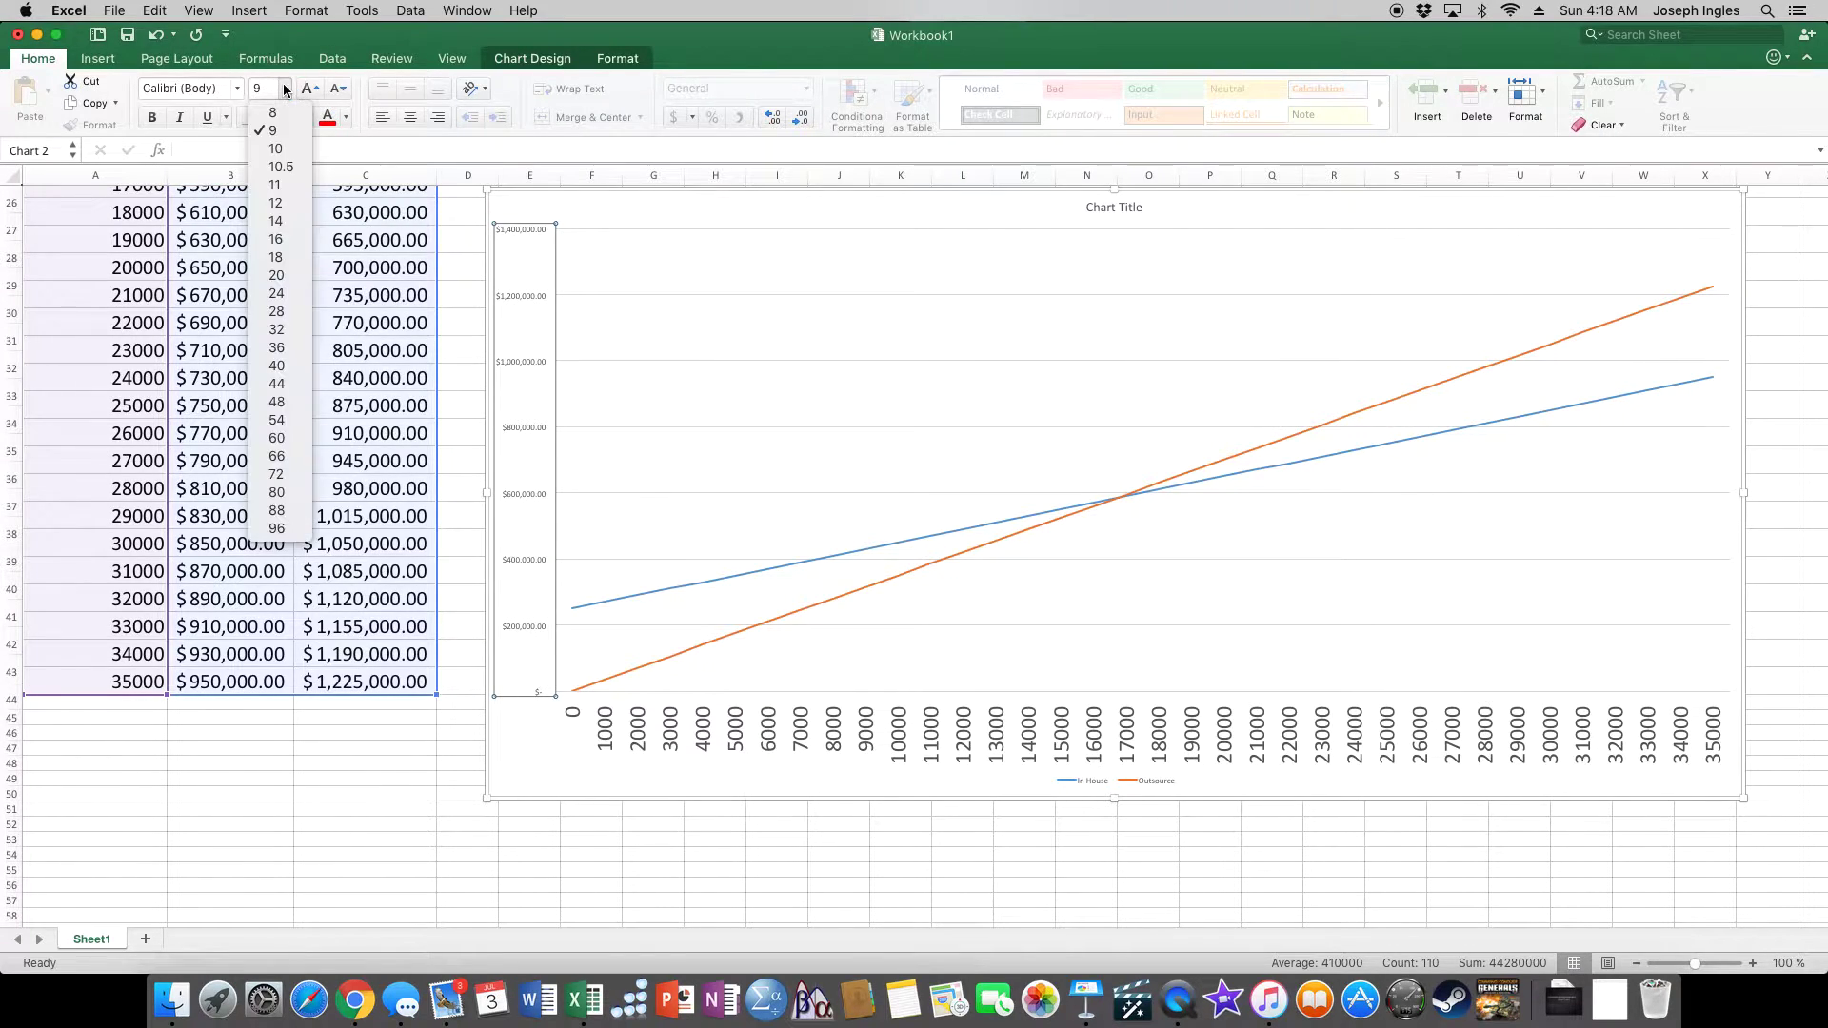
click(276, 293)
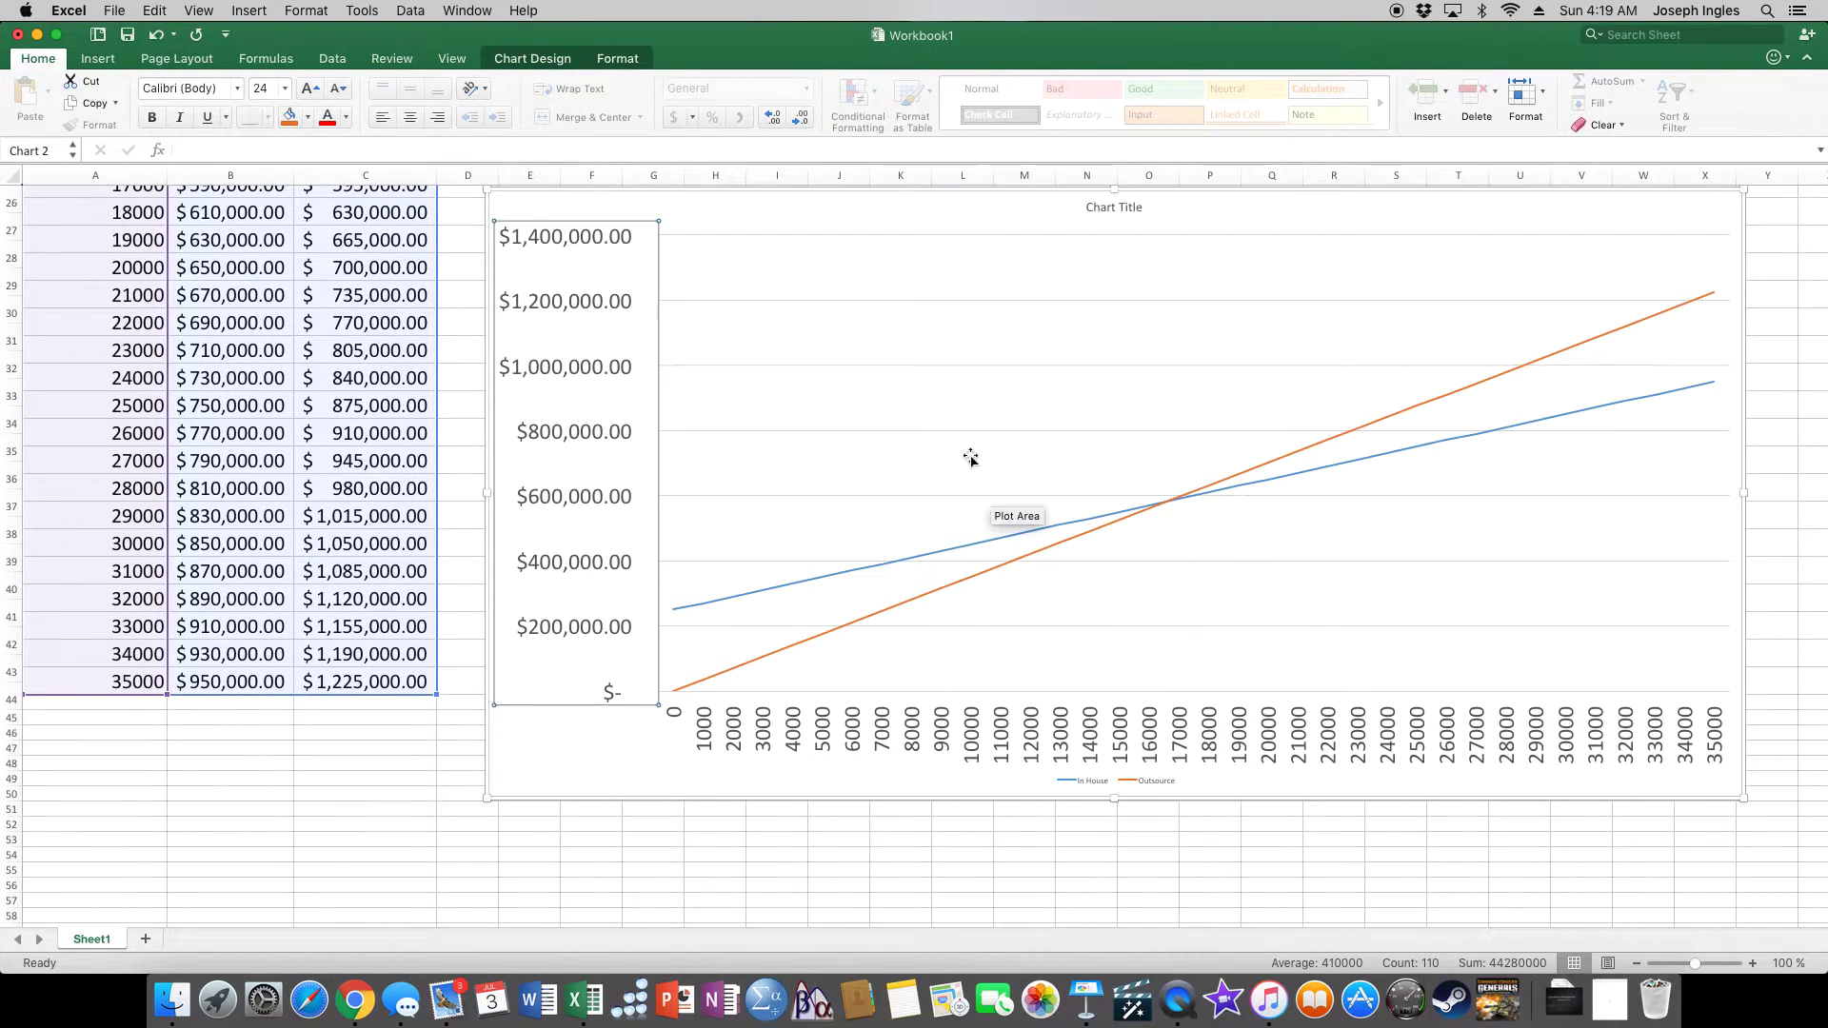
Replace the chart title with 'Break Even Point' and make it 24 point
click(1094, 209)
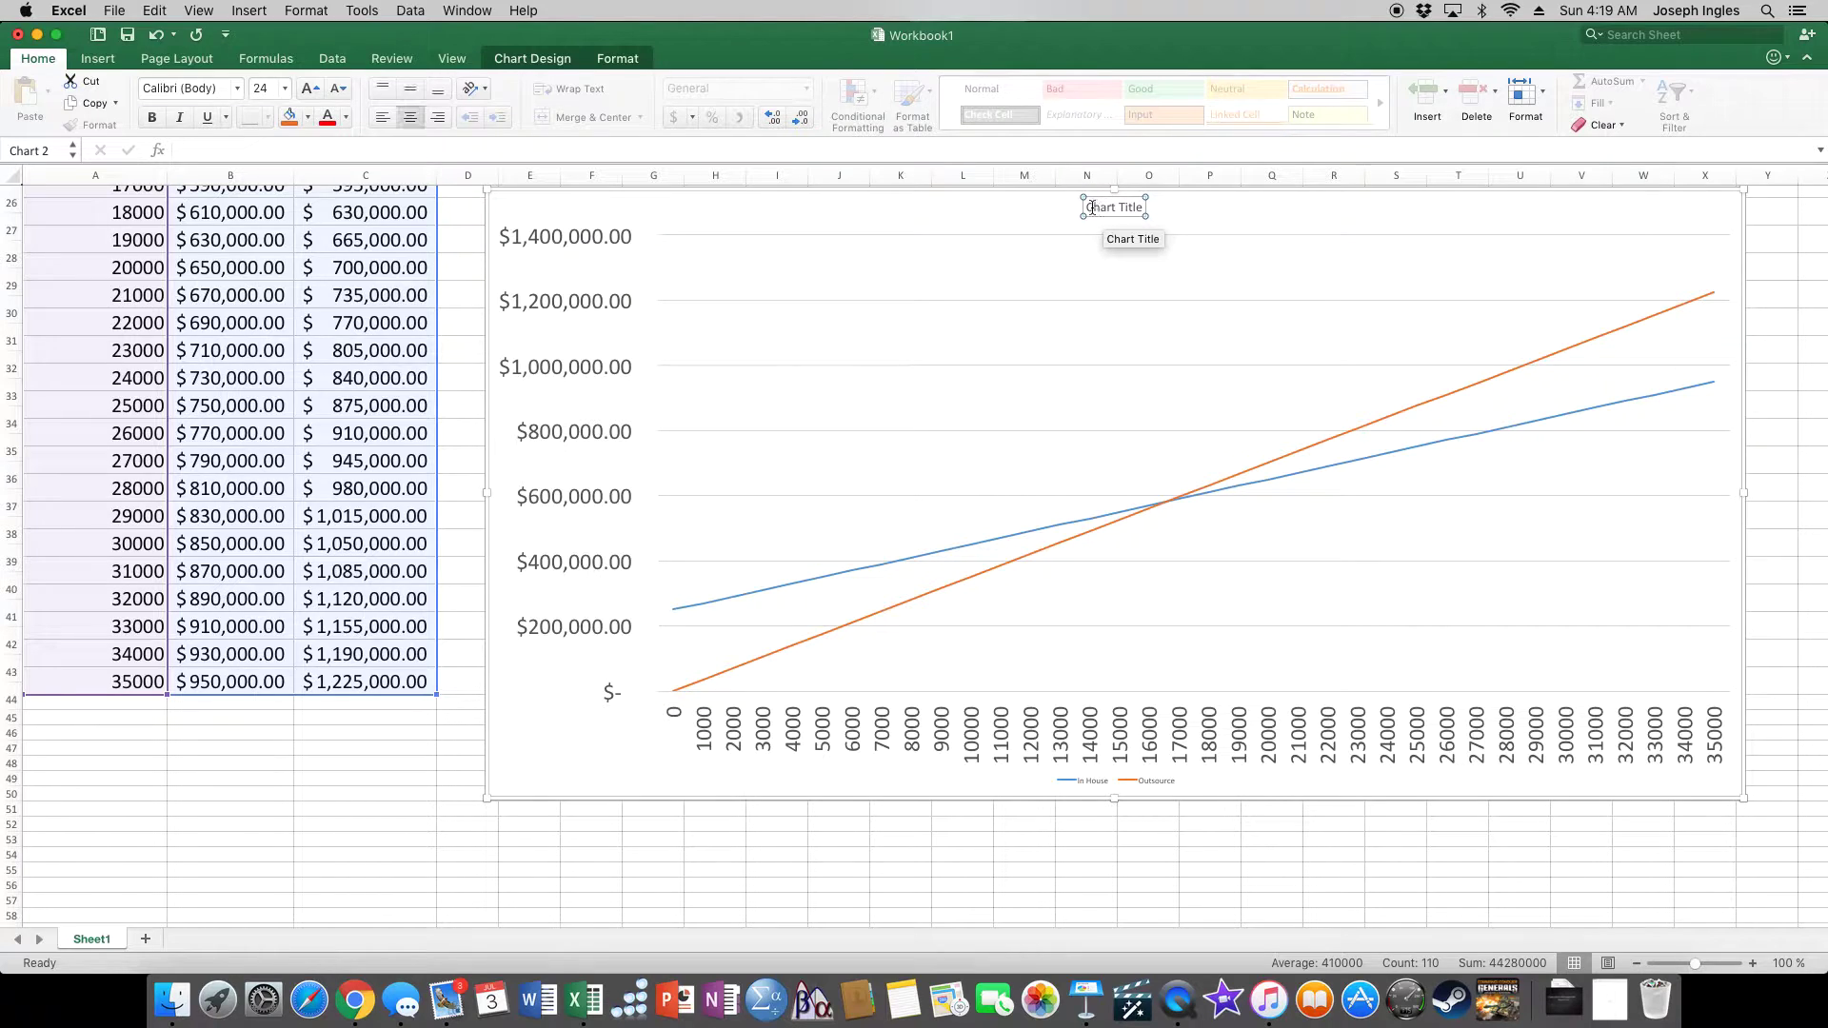
click(1089, 207)
drag(1089, 208, 1141, 209)
text(k Even Point)
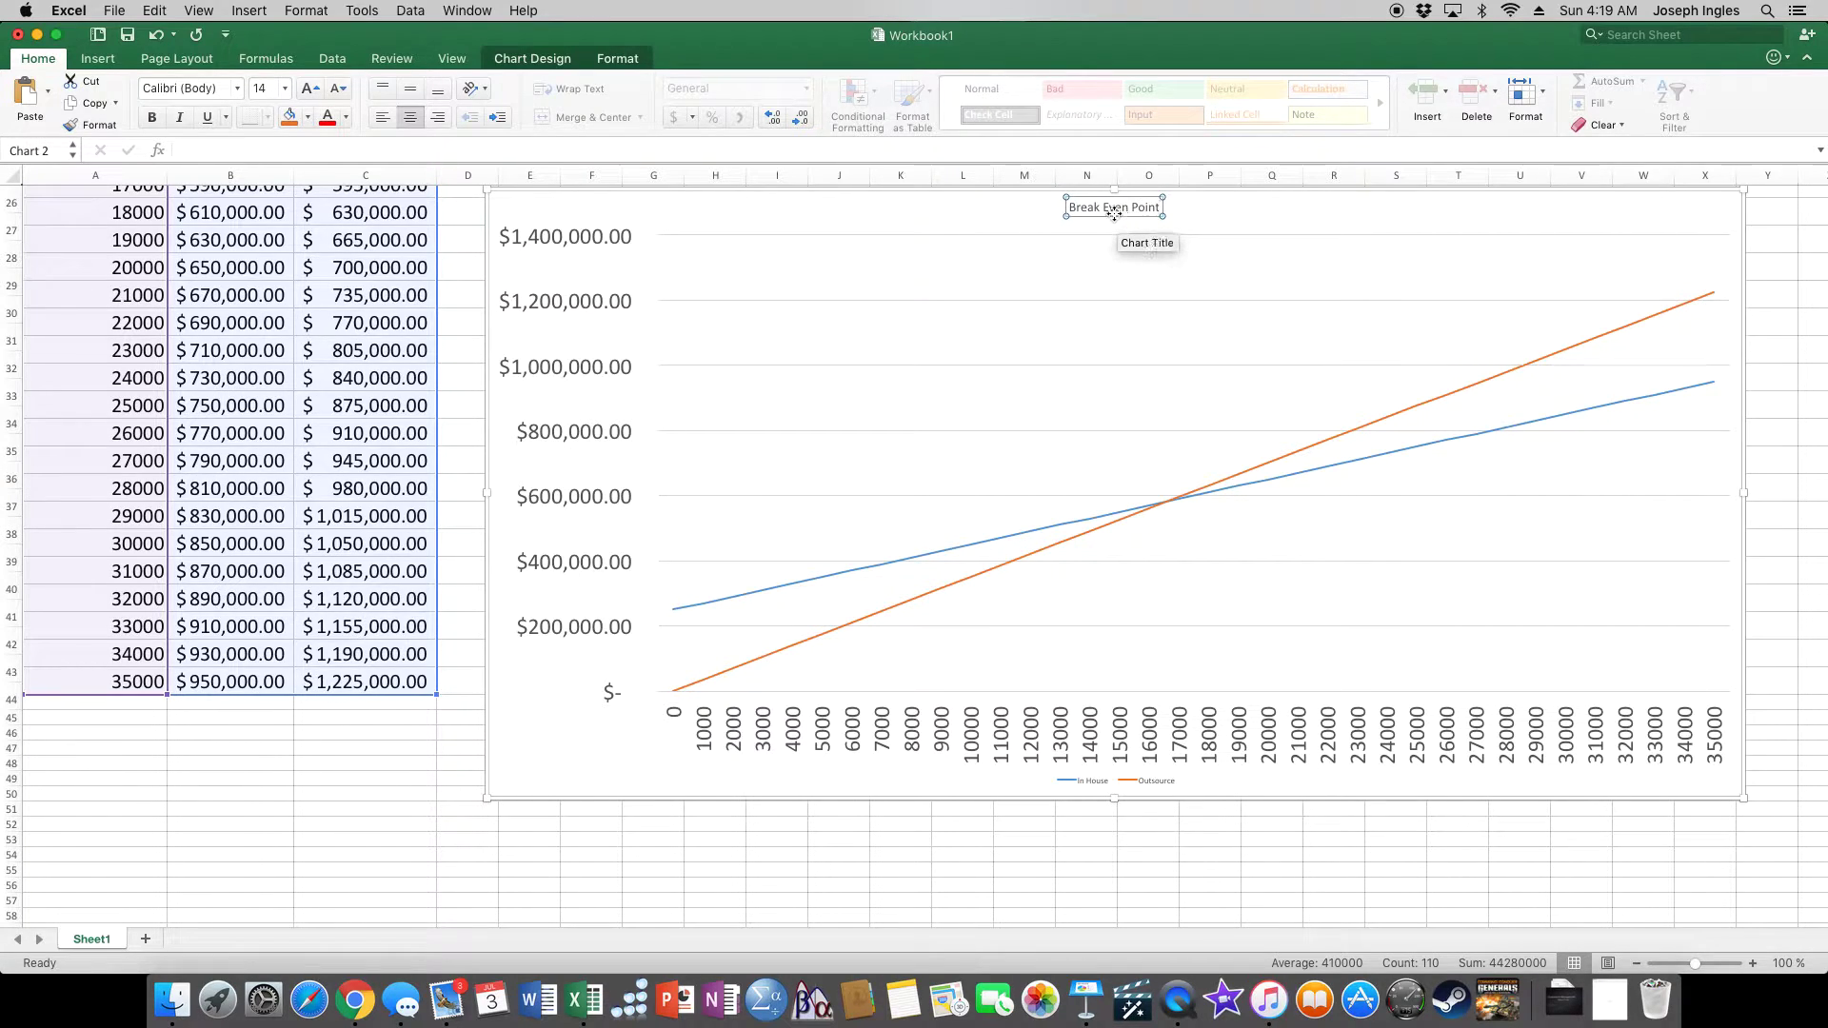
click(285, 88)
click(277, 295)
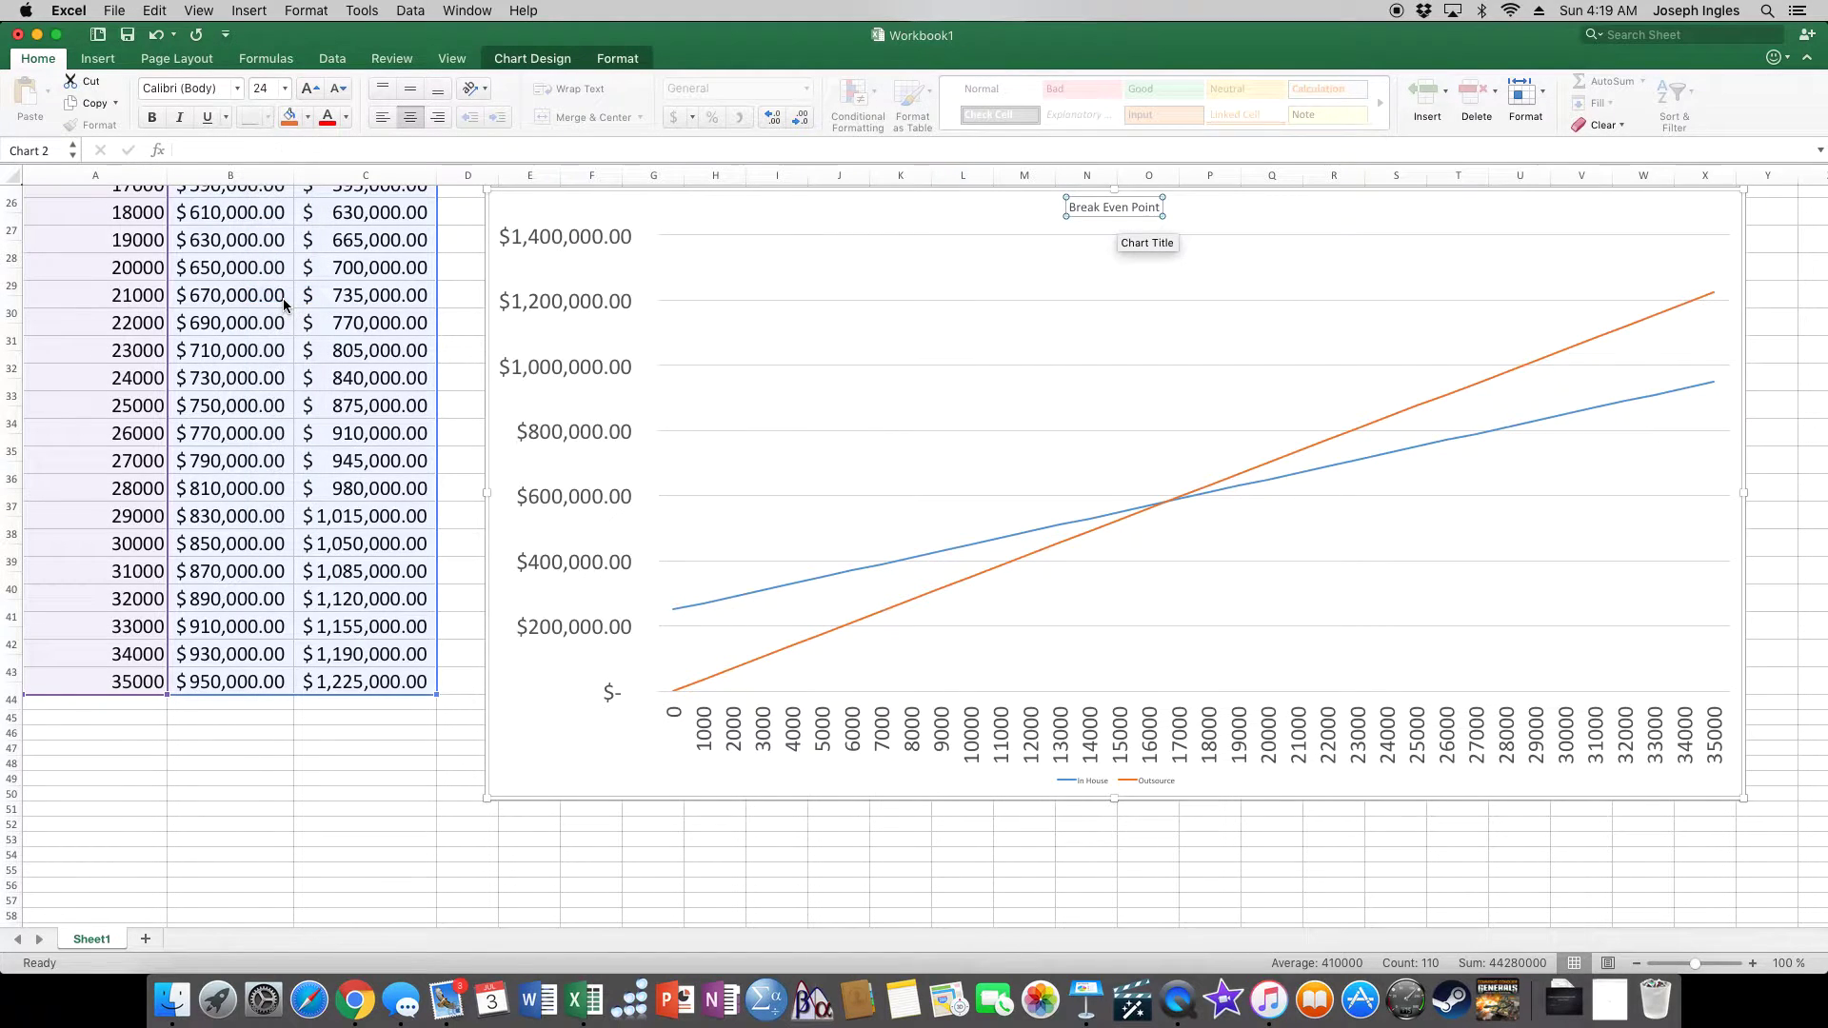
click(855, 313)
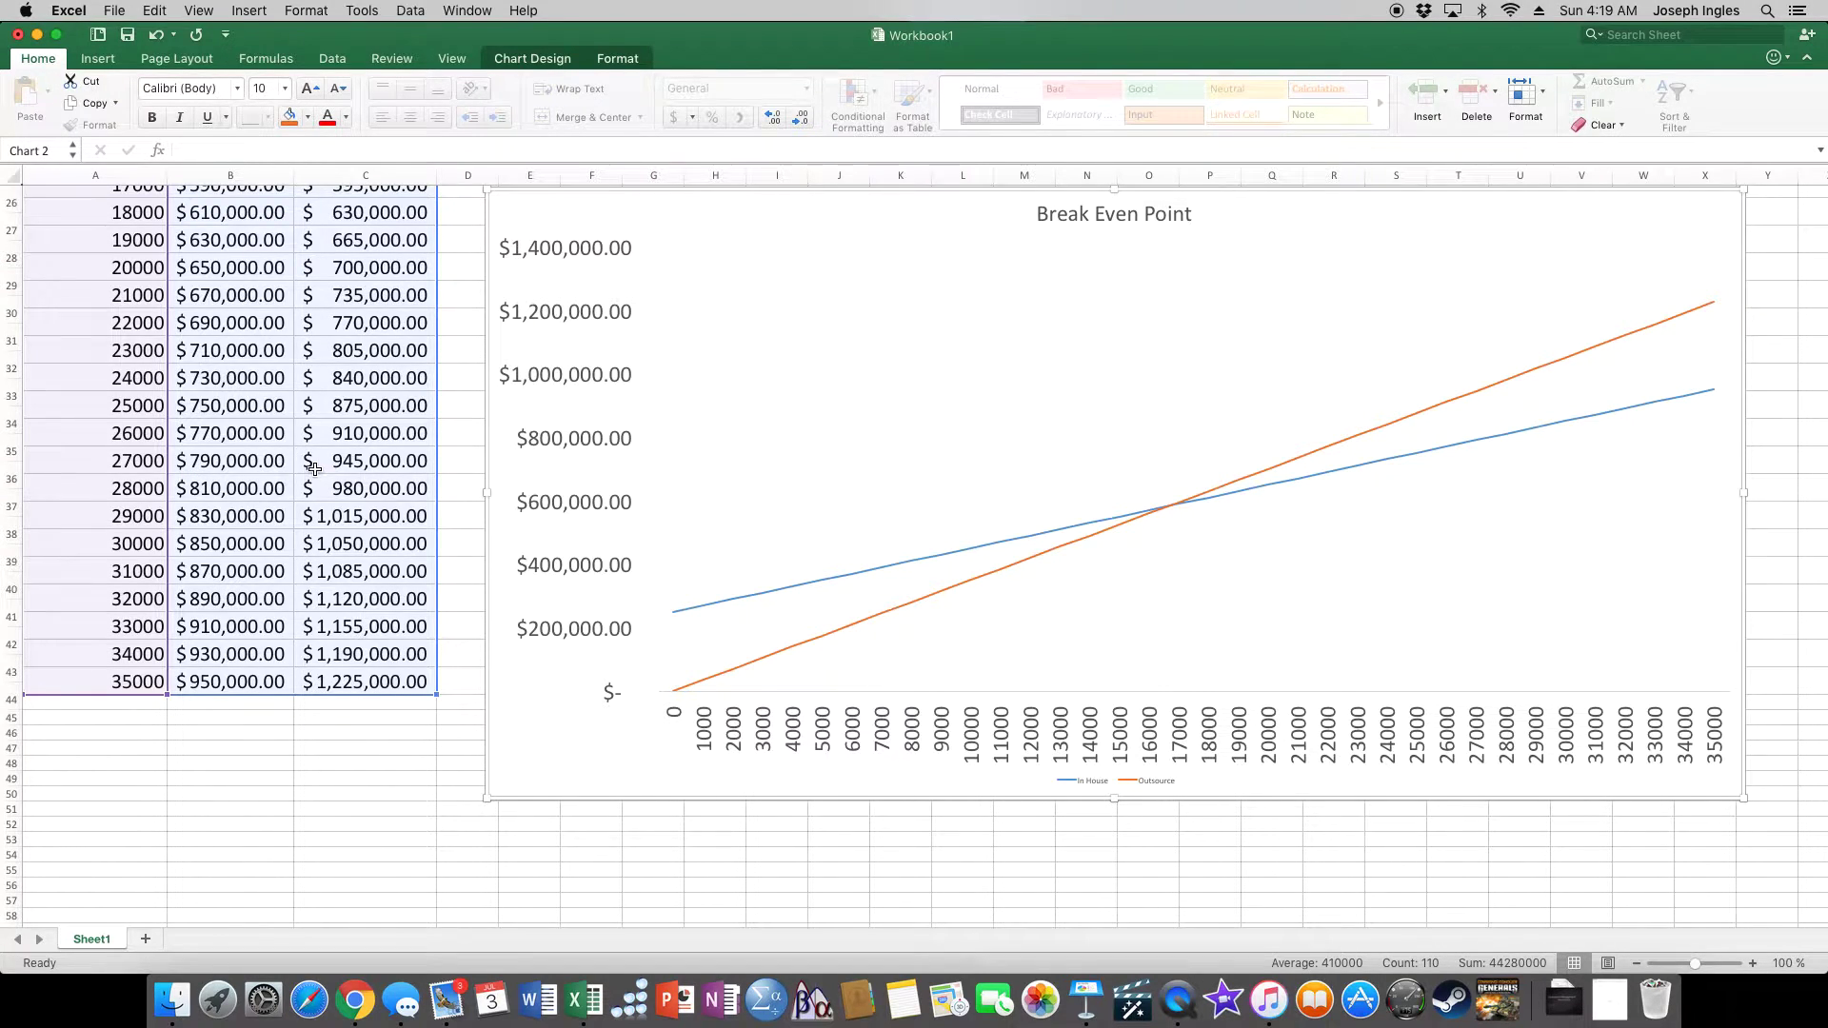
scroll(312, 466, up, 1)
mouse_move(674, 612)
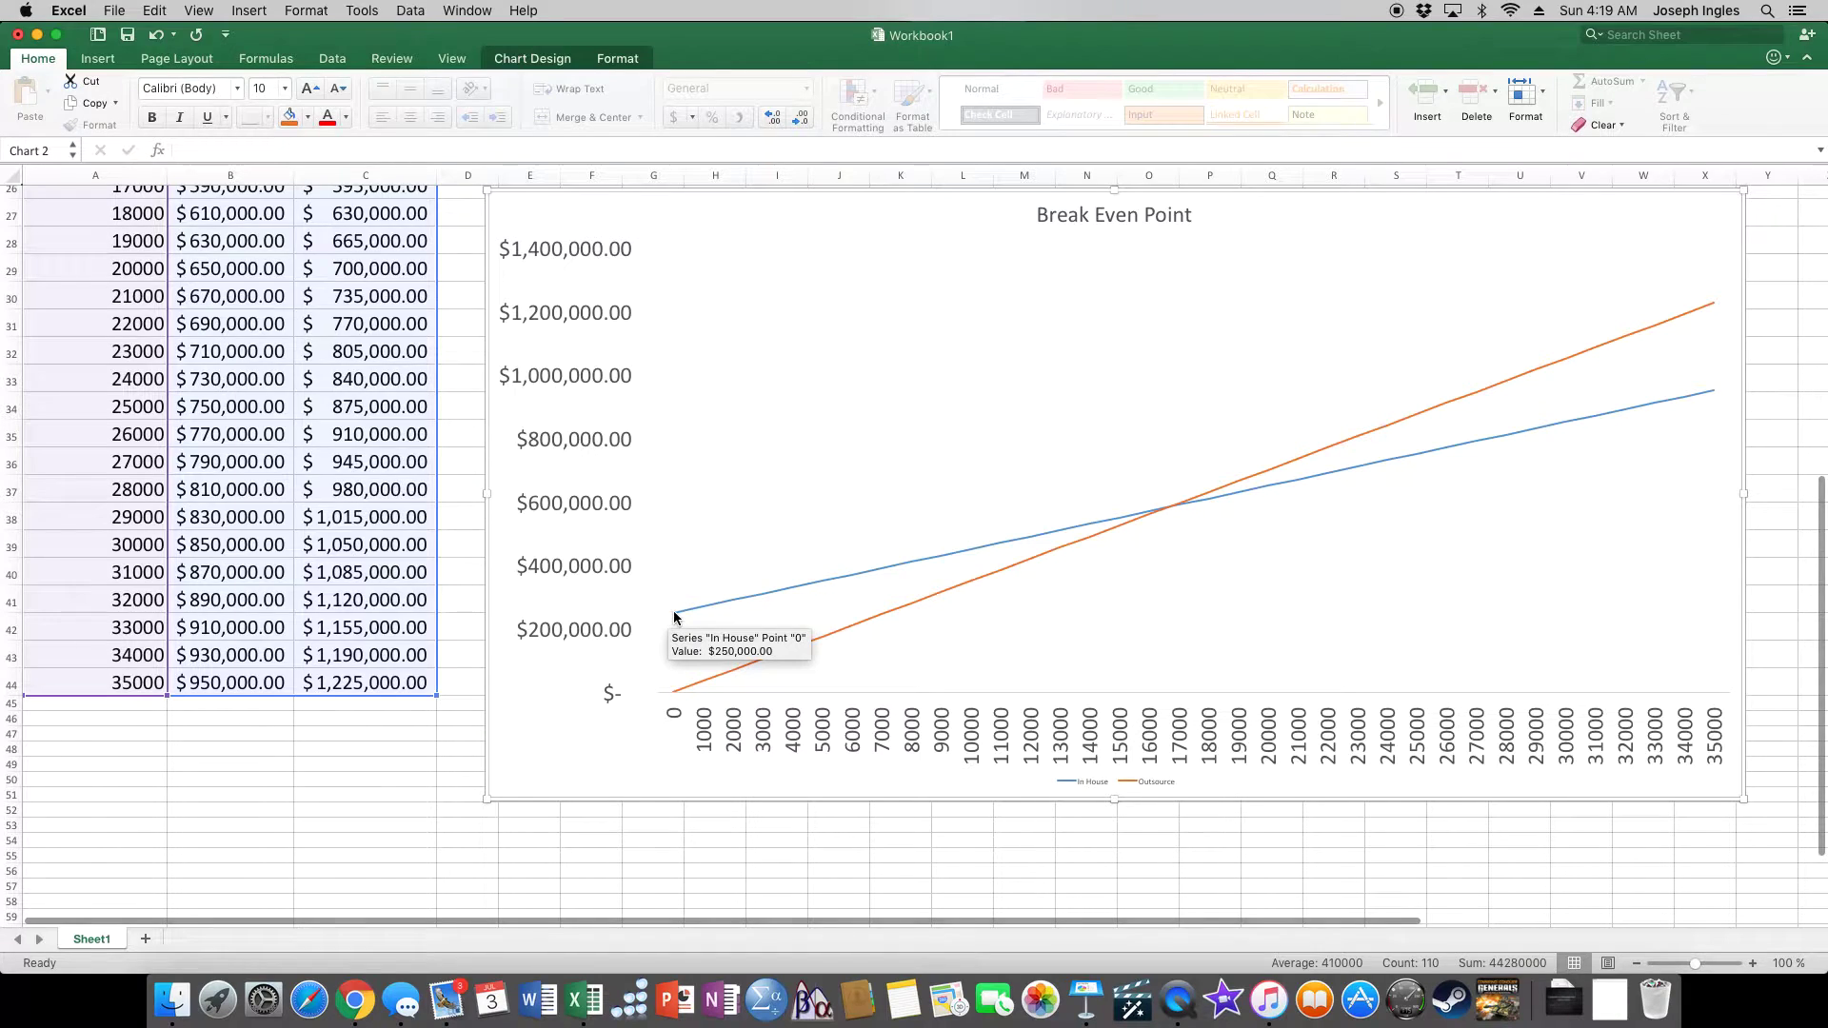
click(674, 618)
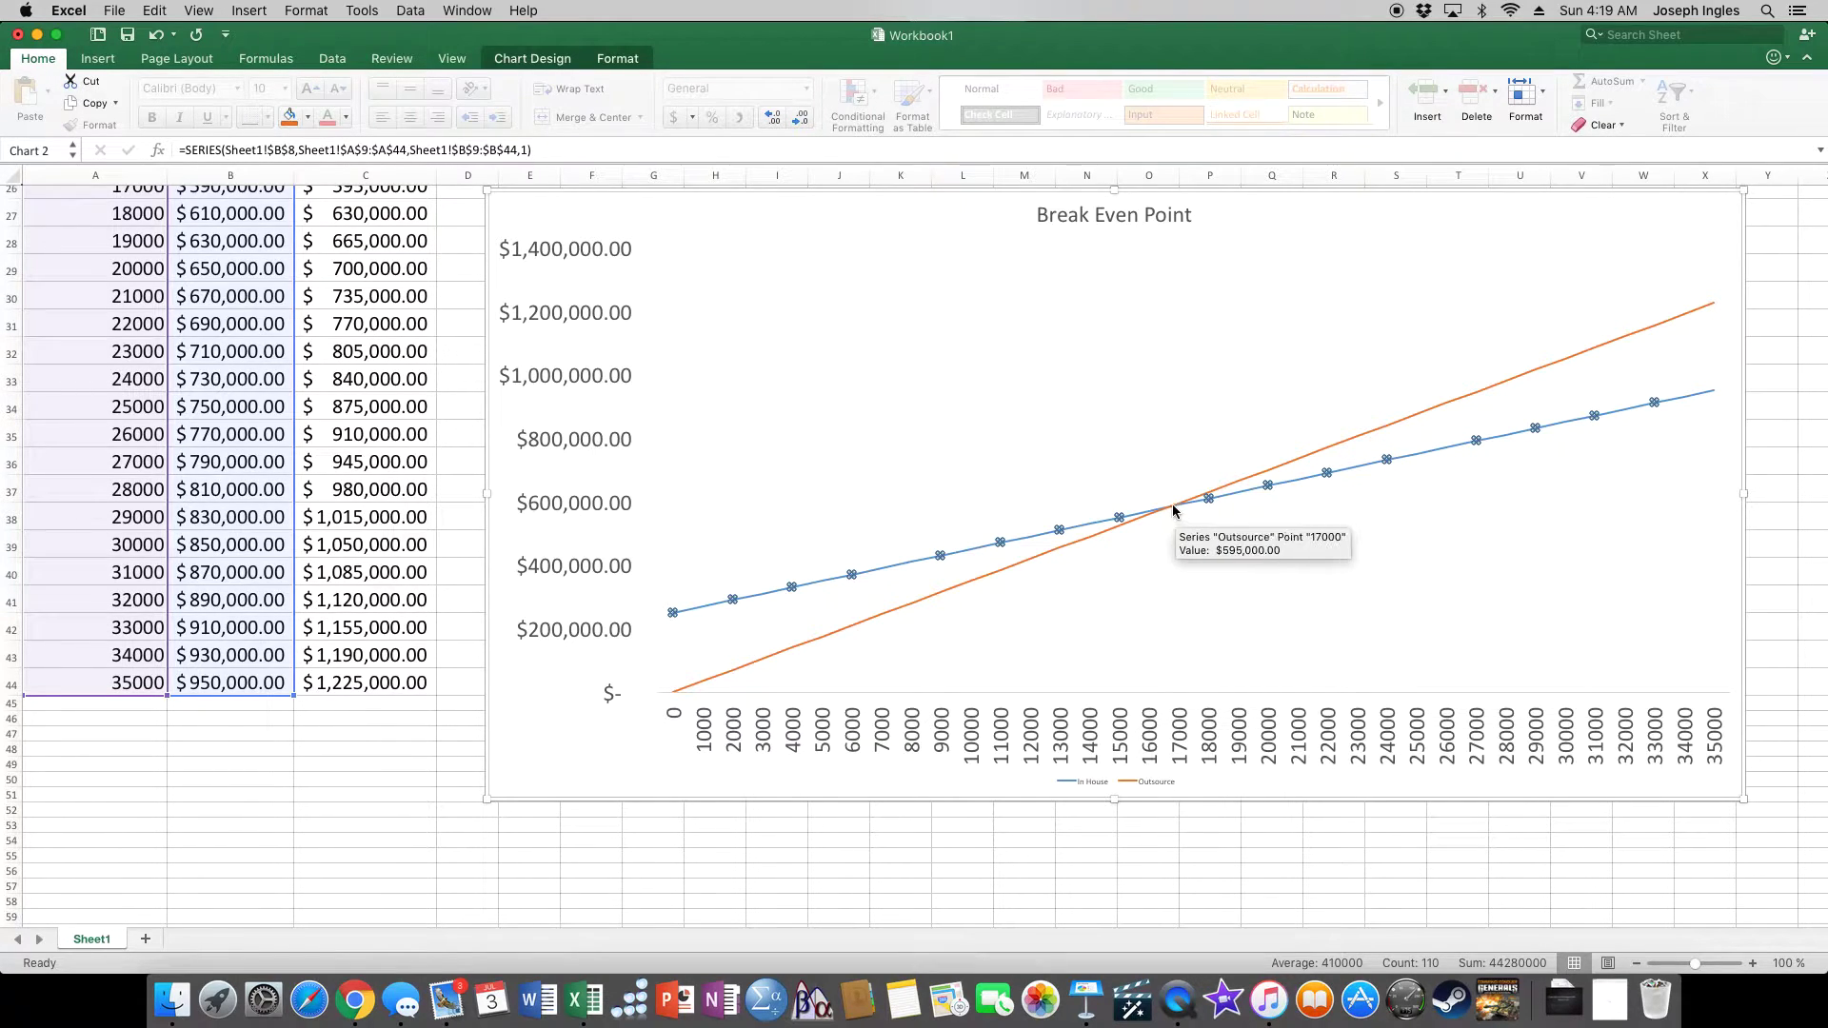
click(1174, 509)
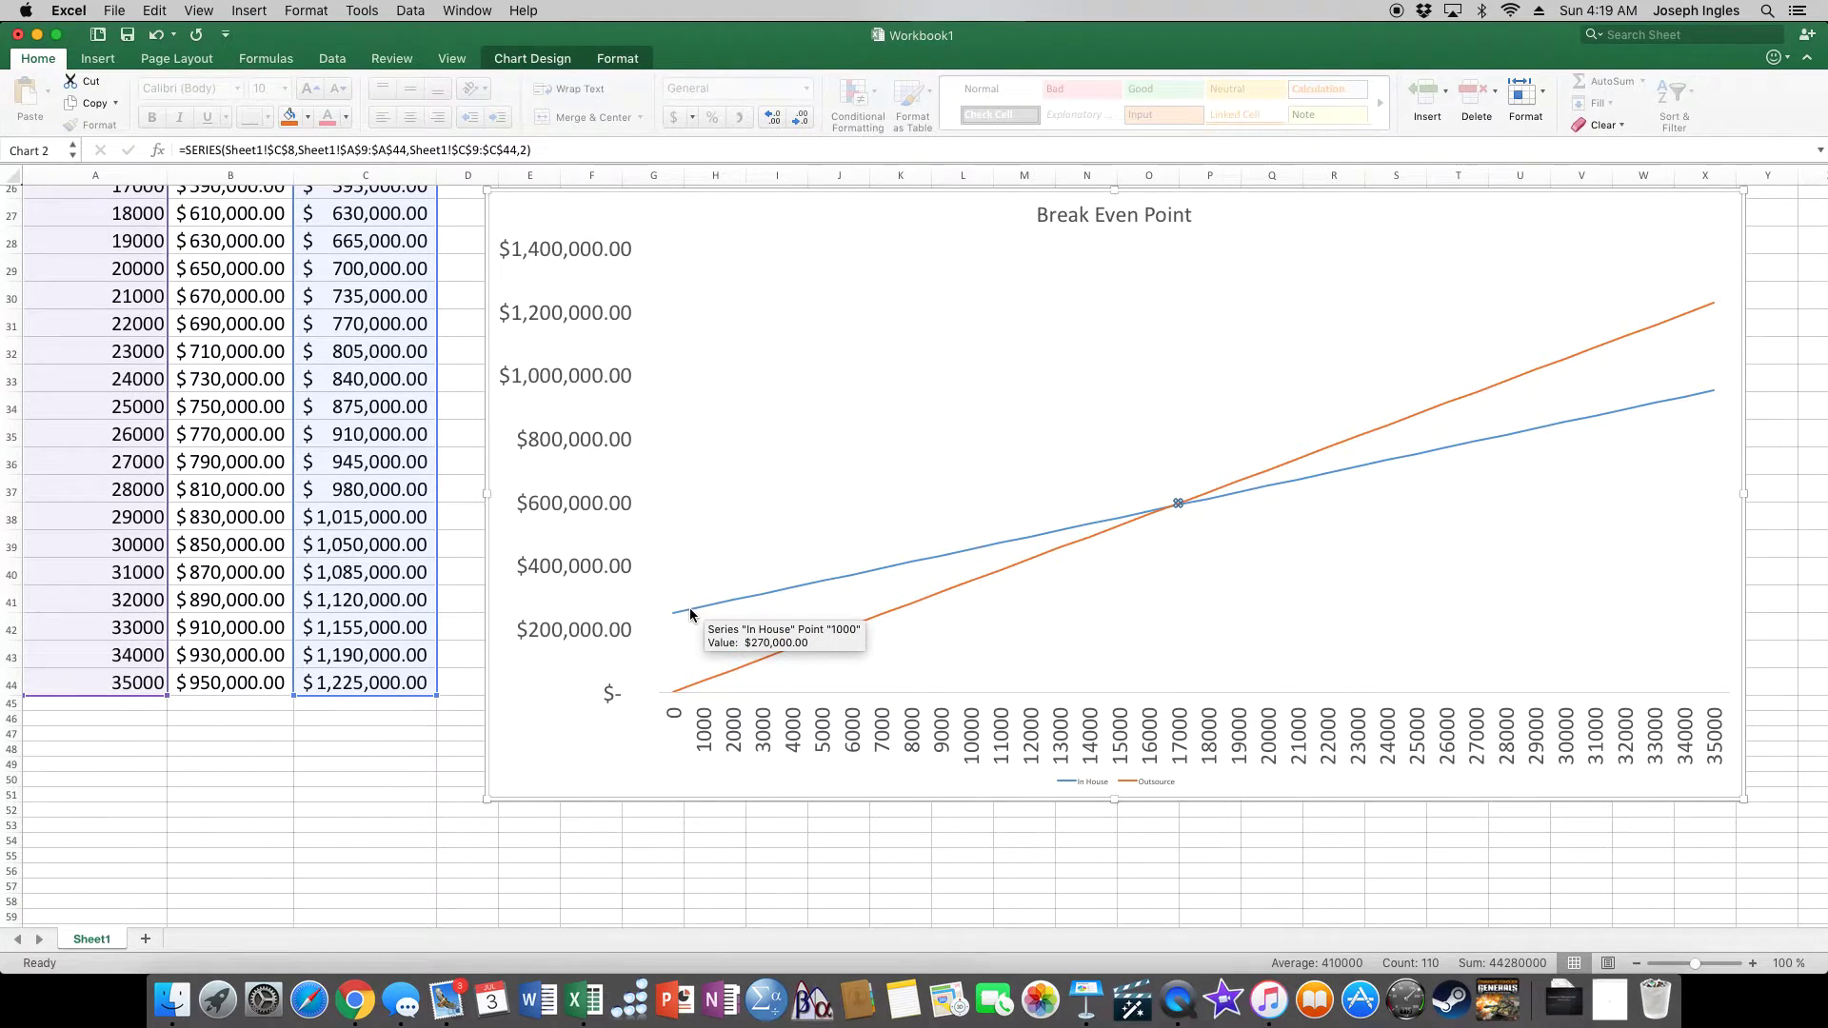
mouse_move(1712, 392)
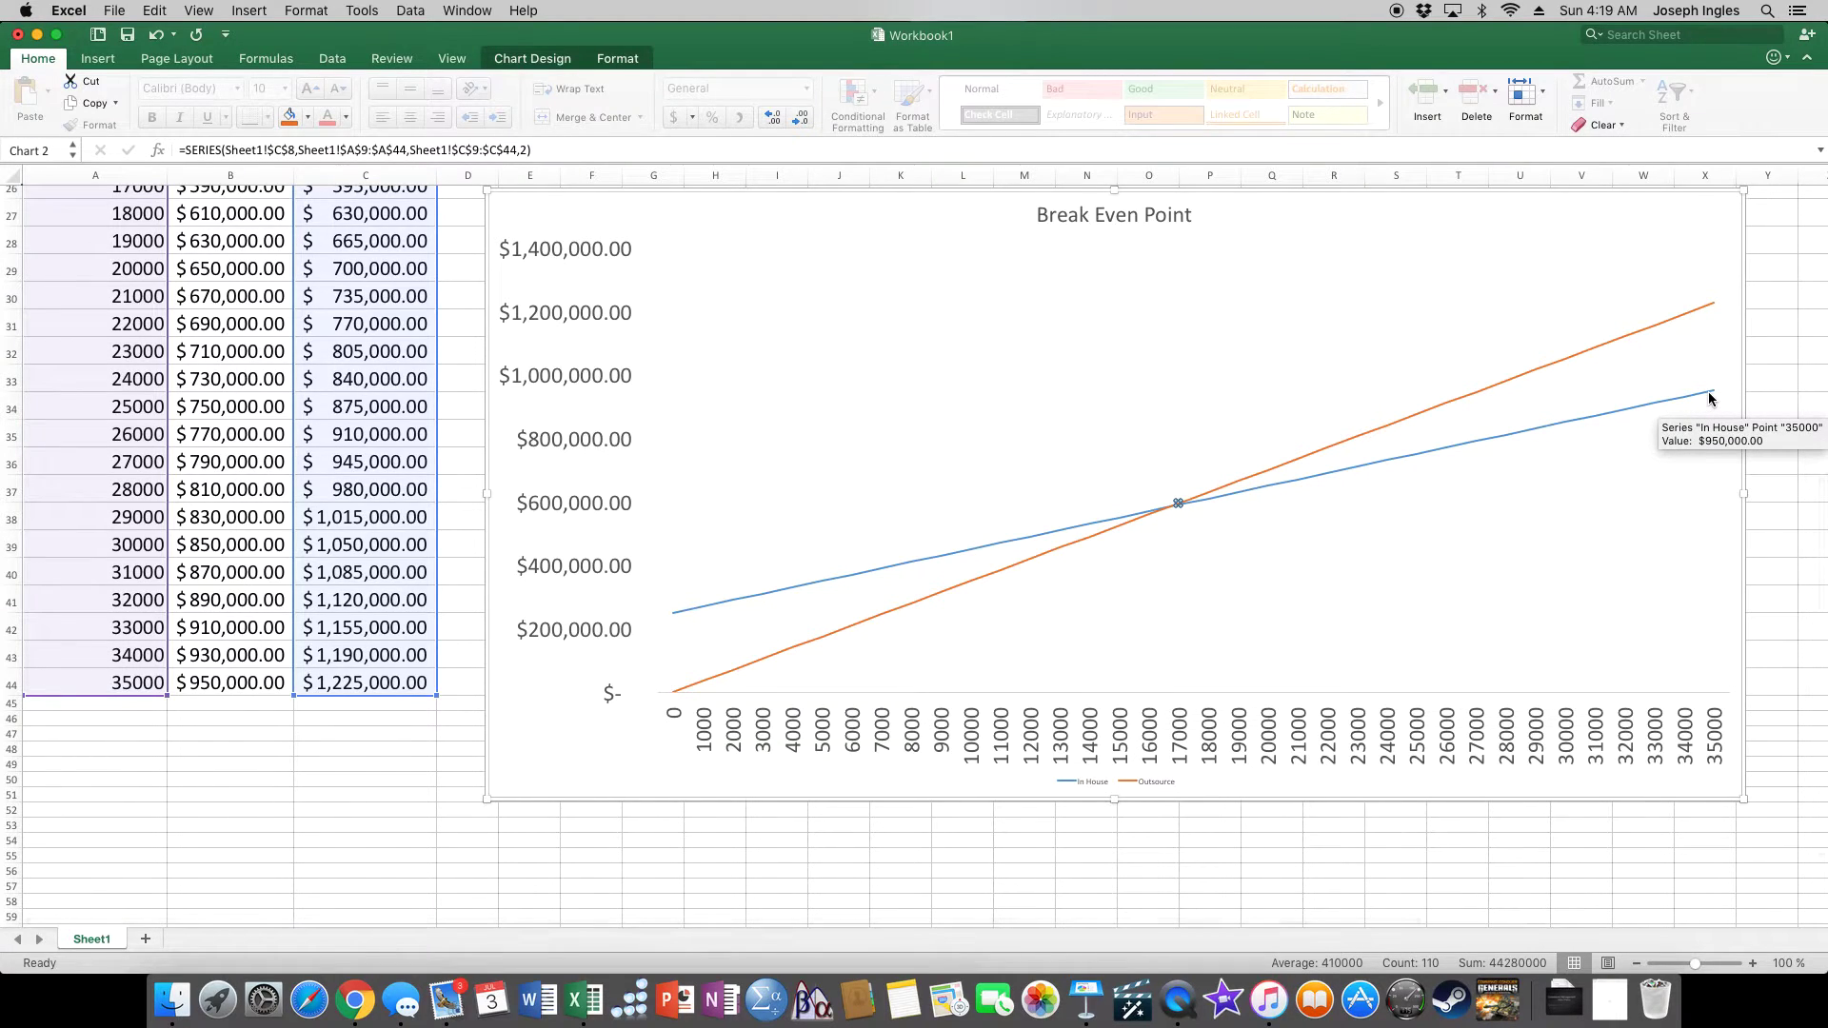
click(1713, 397)
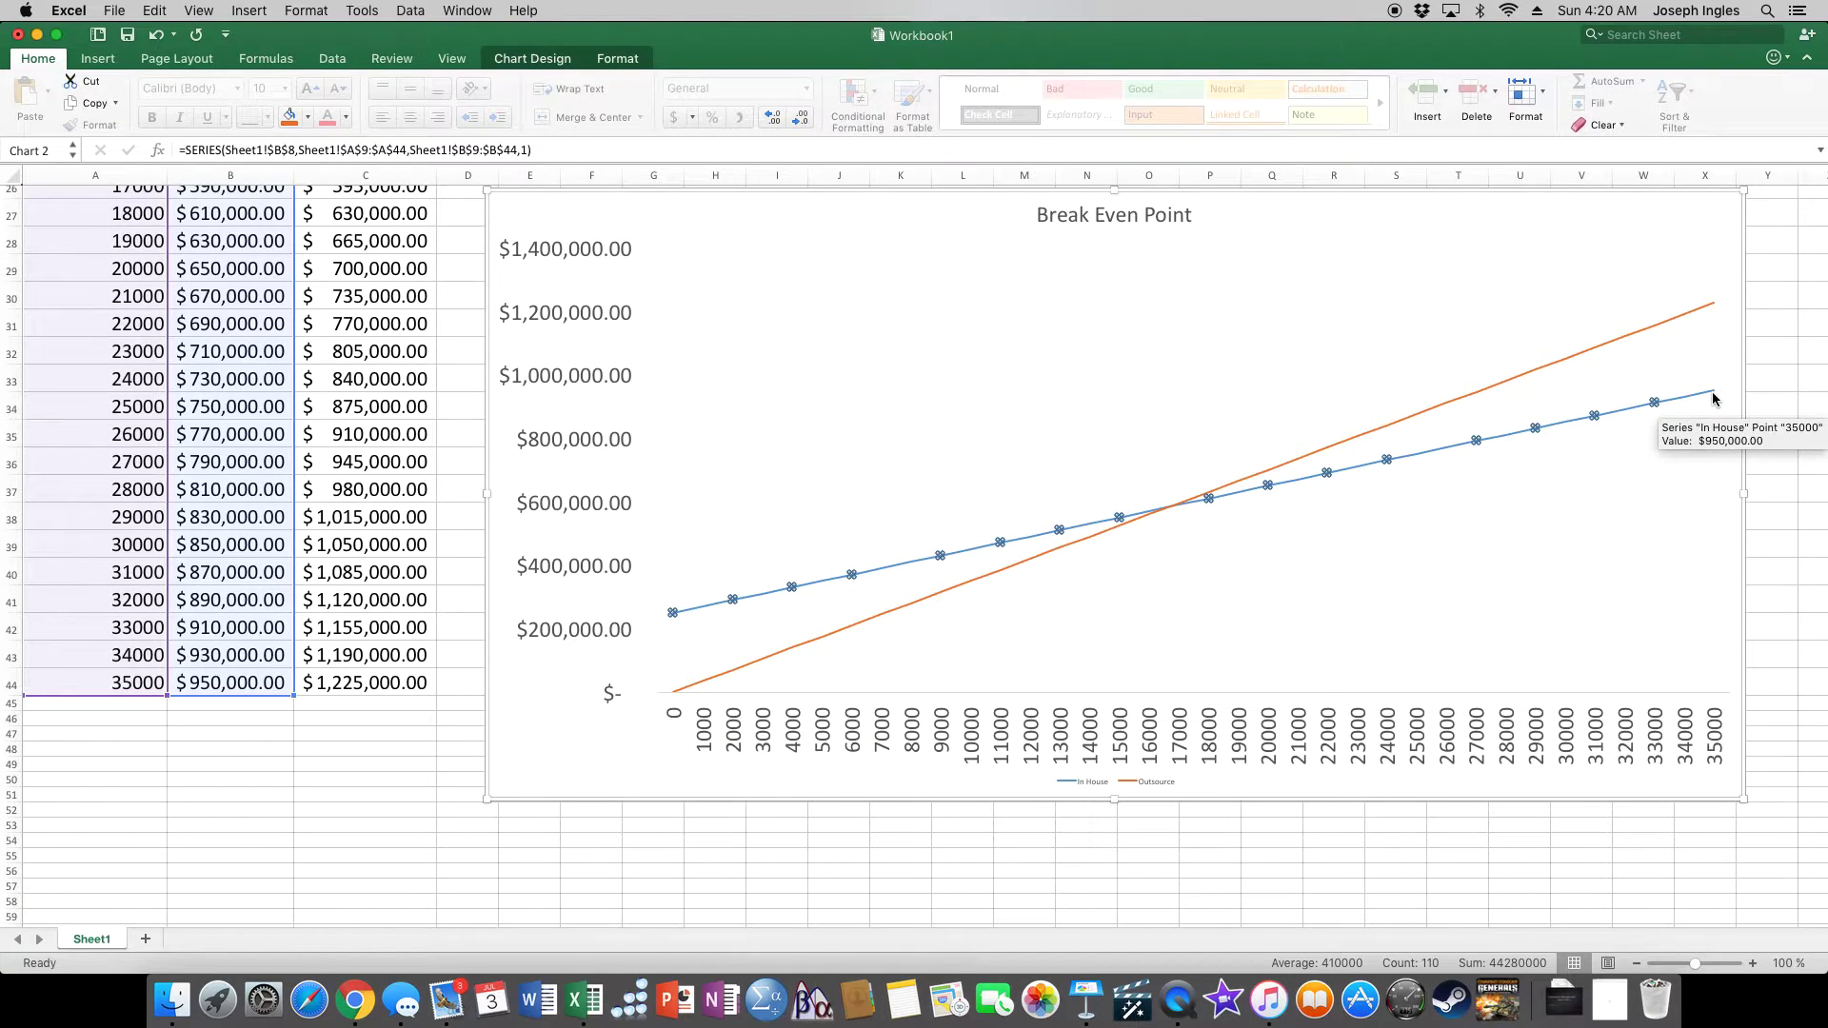
Add a data label to the last In House point and move it just below the line's end
click(1713, 398)
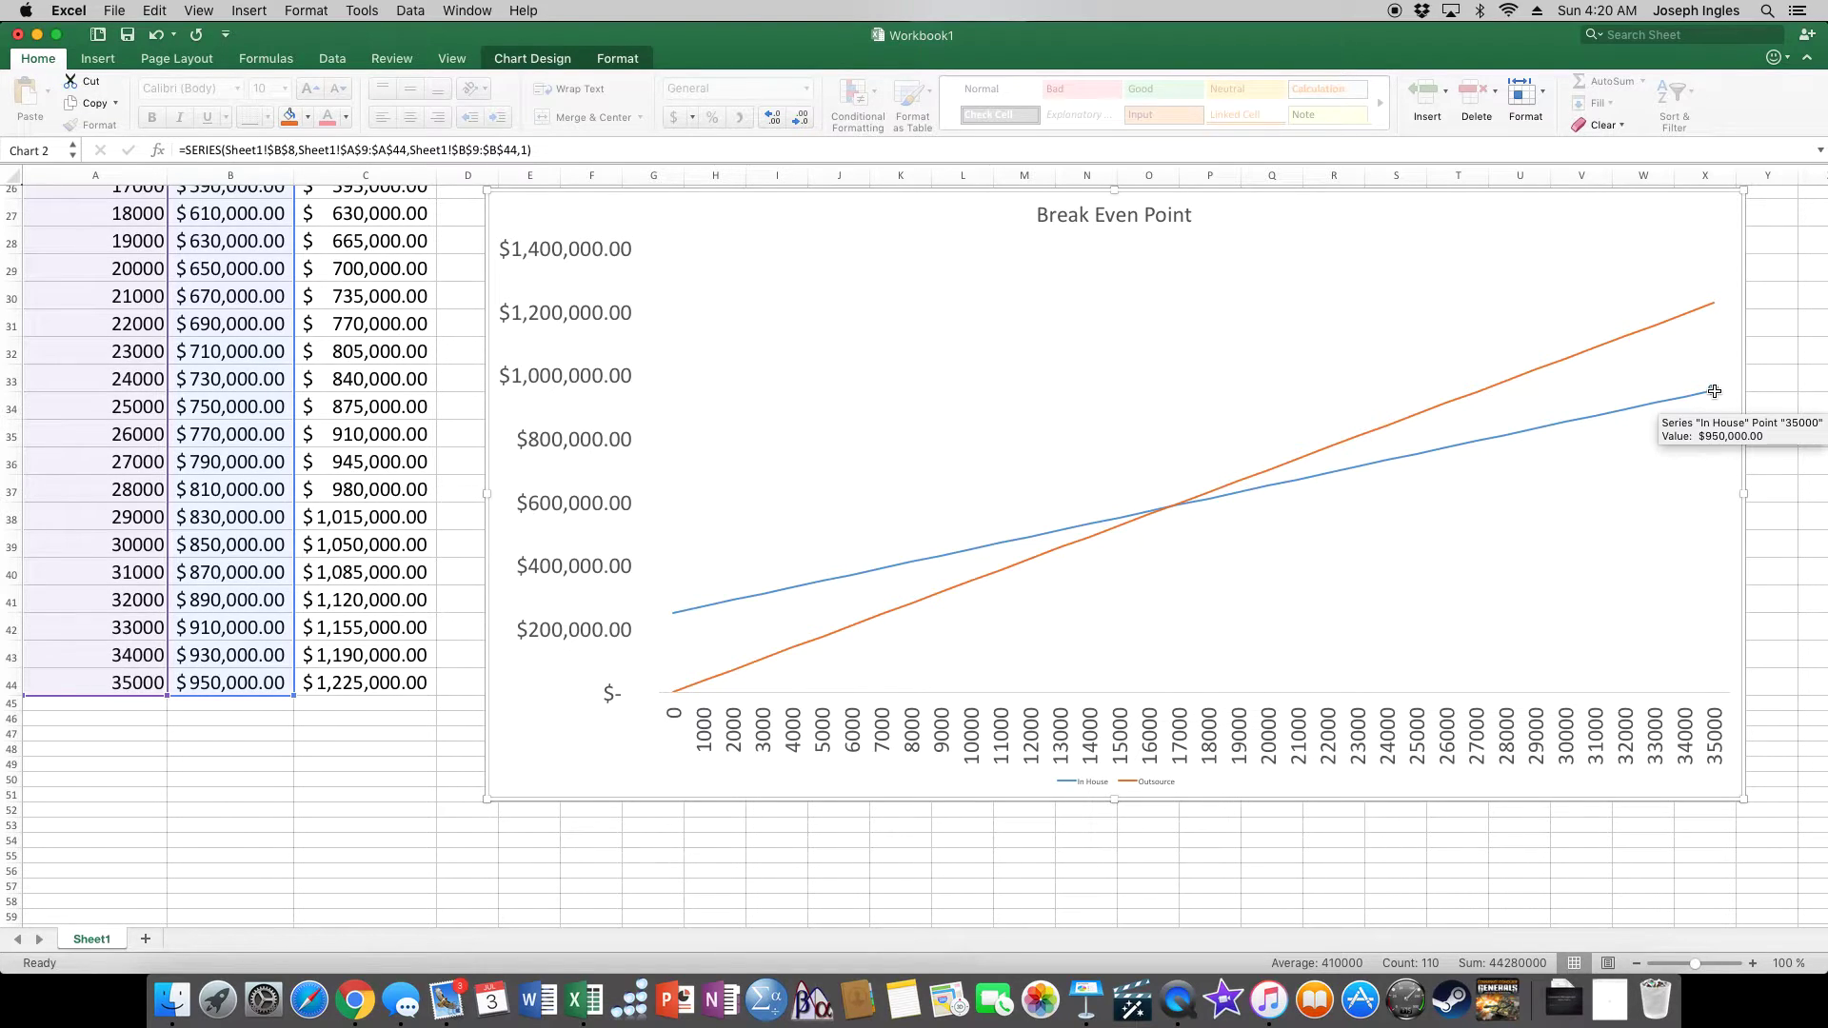
right_click(1714, 392)
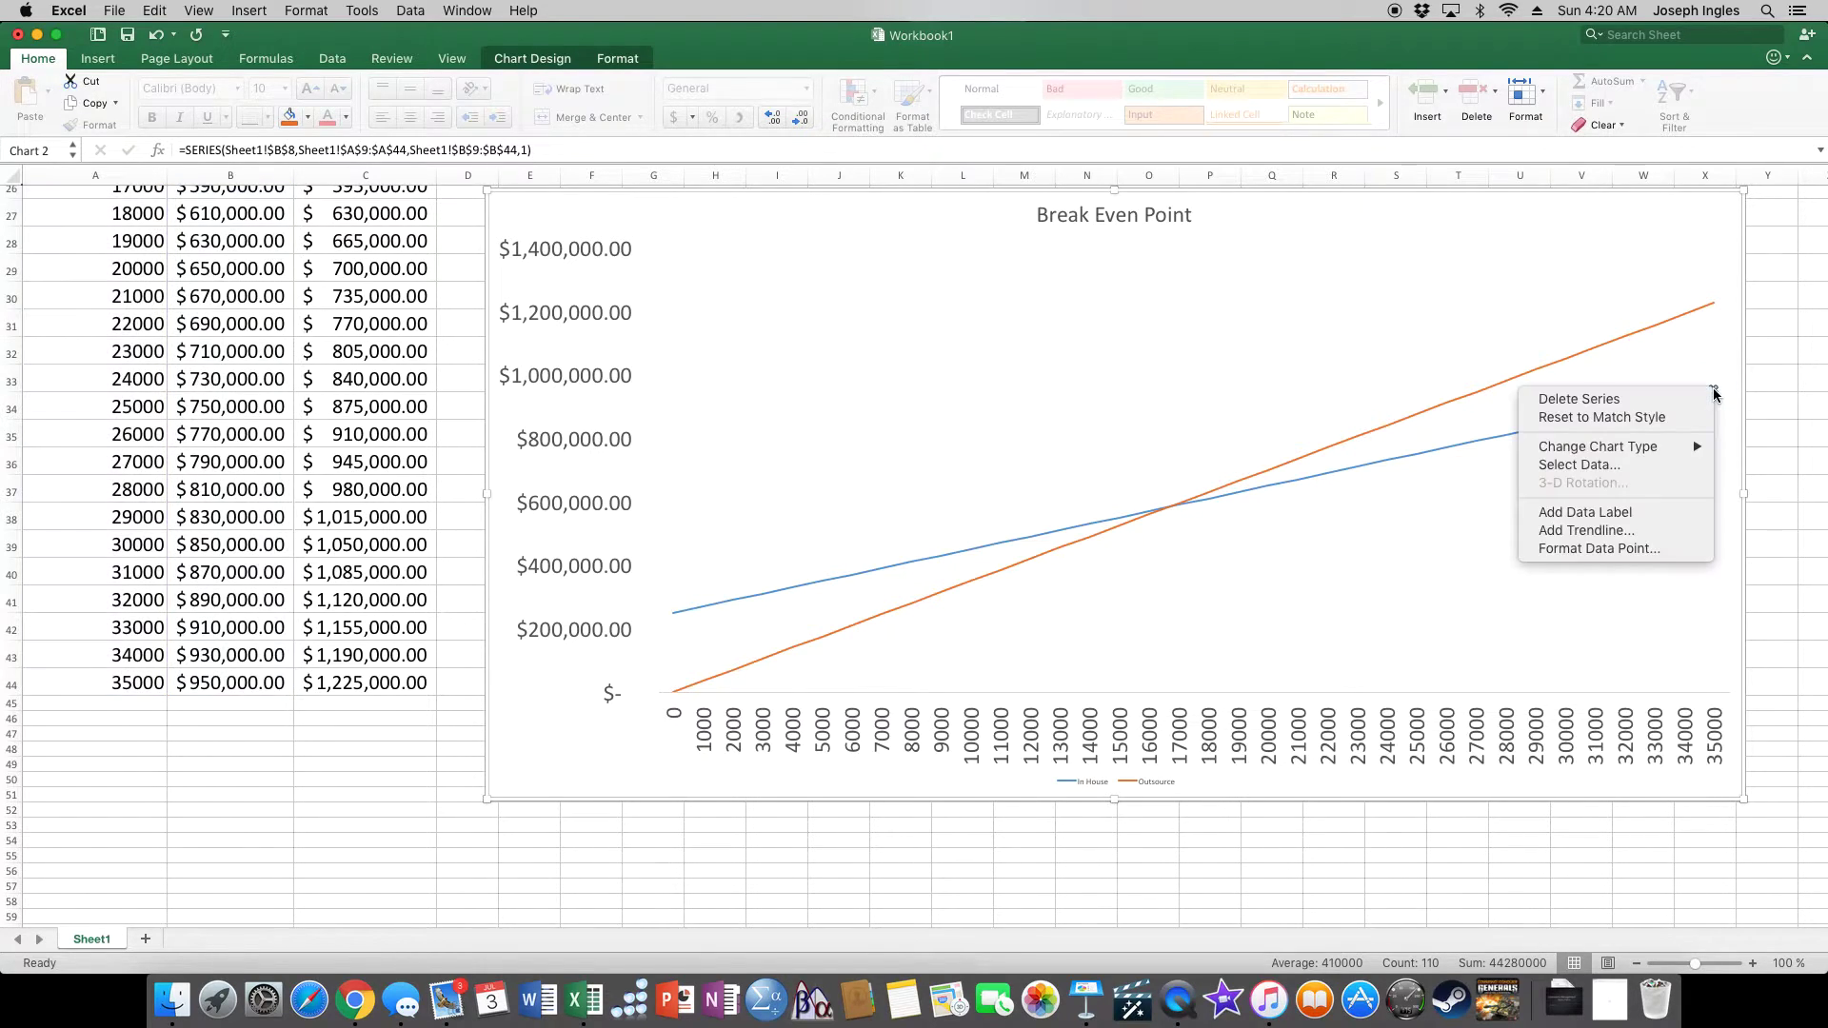
click(1658, 518)
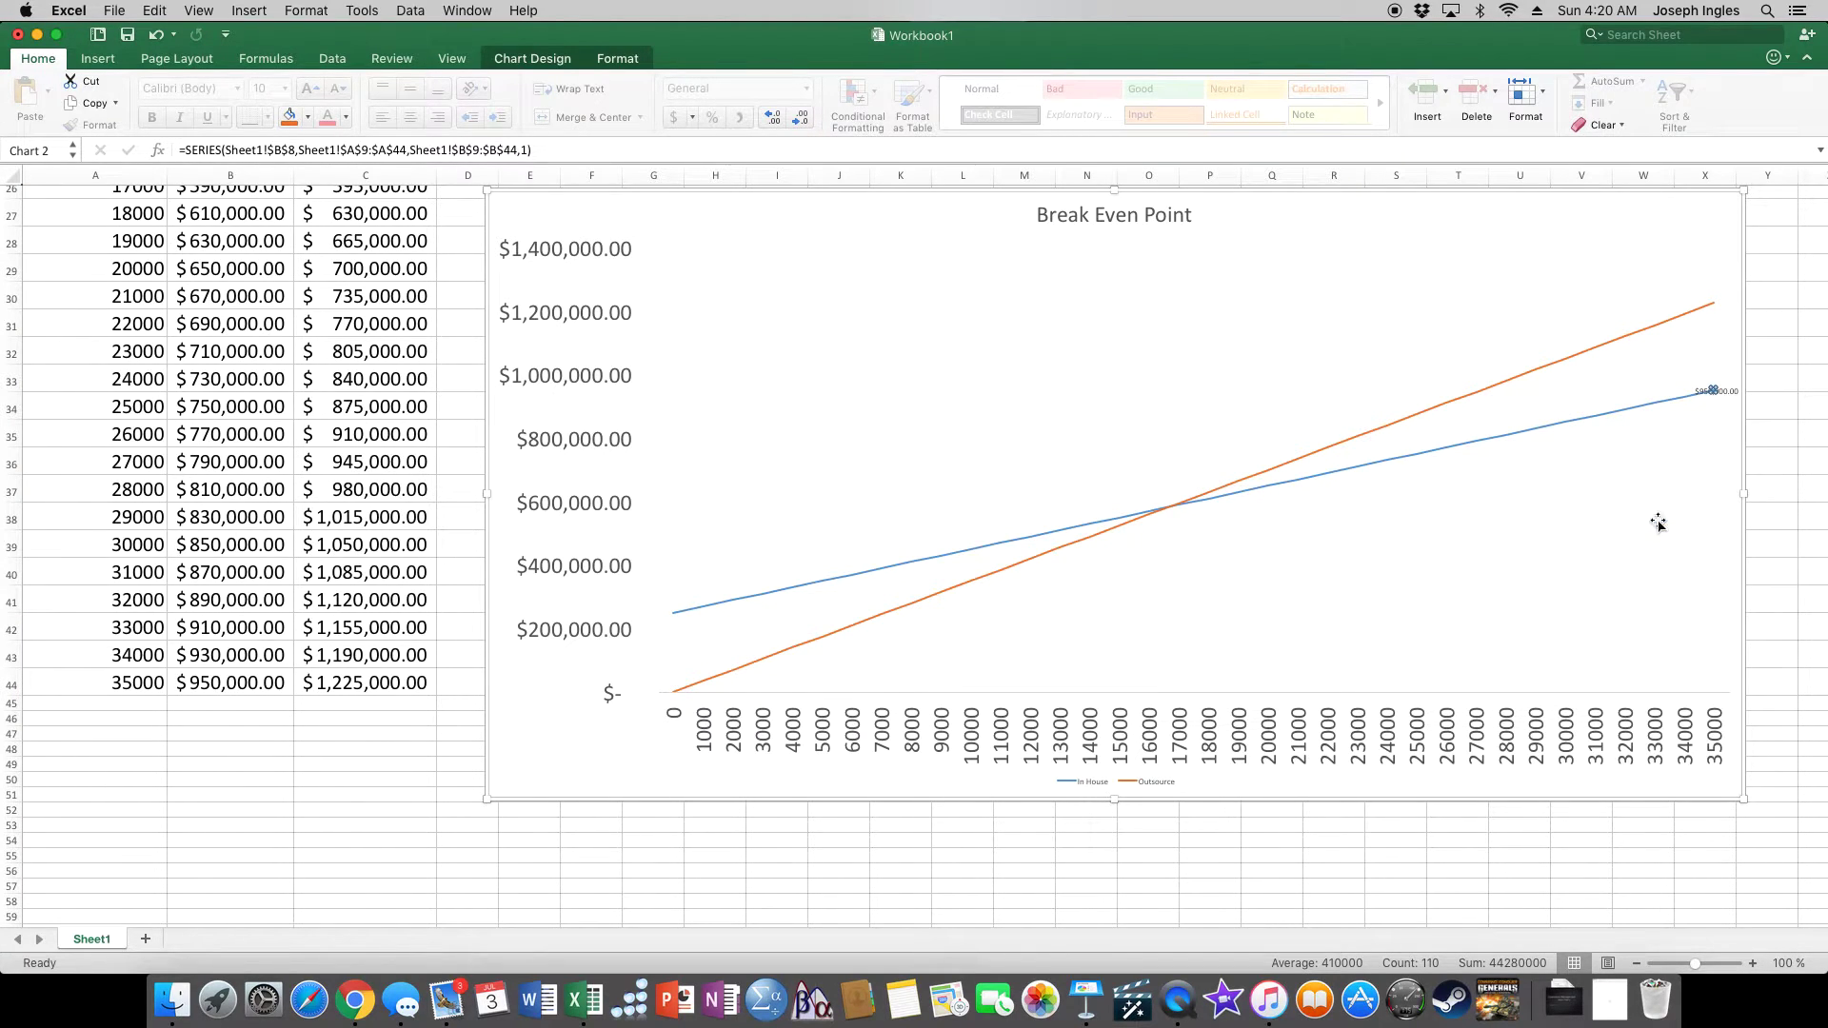
click(1735, 394)
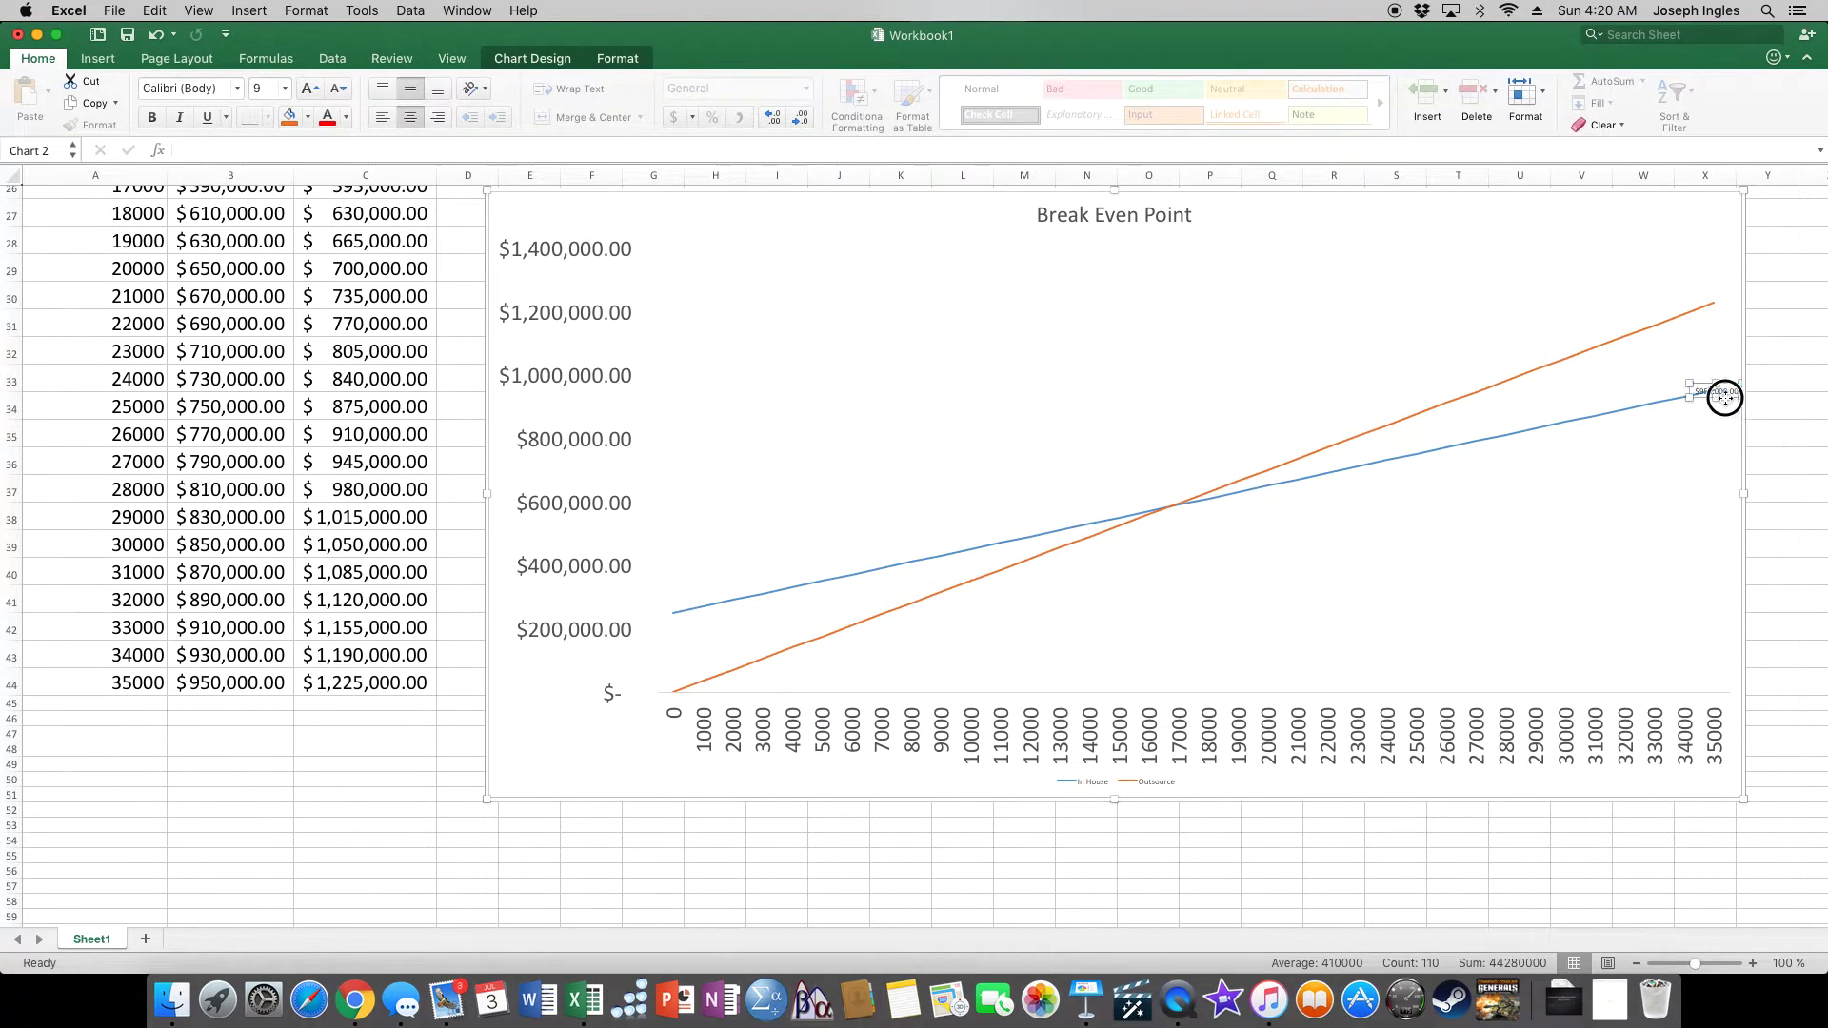
drag(1725, 391, 1702, 424)
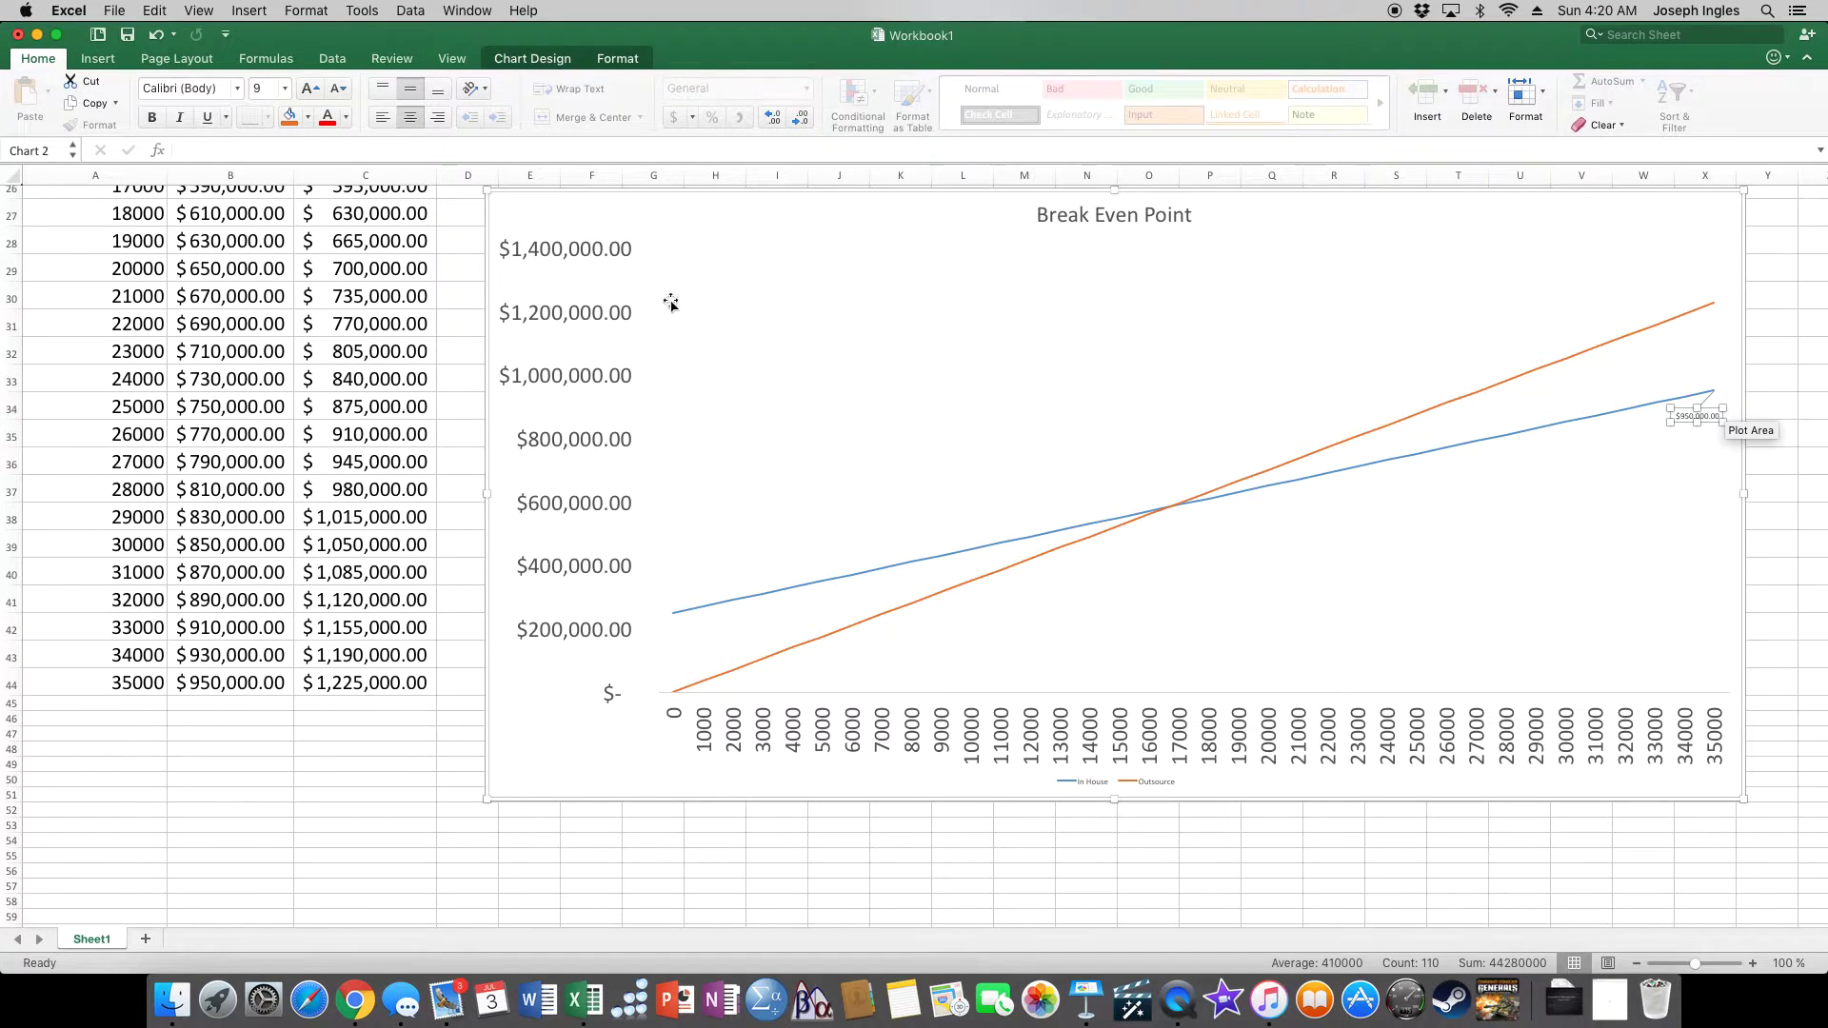
Make the label 24 point and rewrite its text as 'In House'
click(284, 89)
click(288, 292)
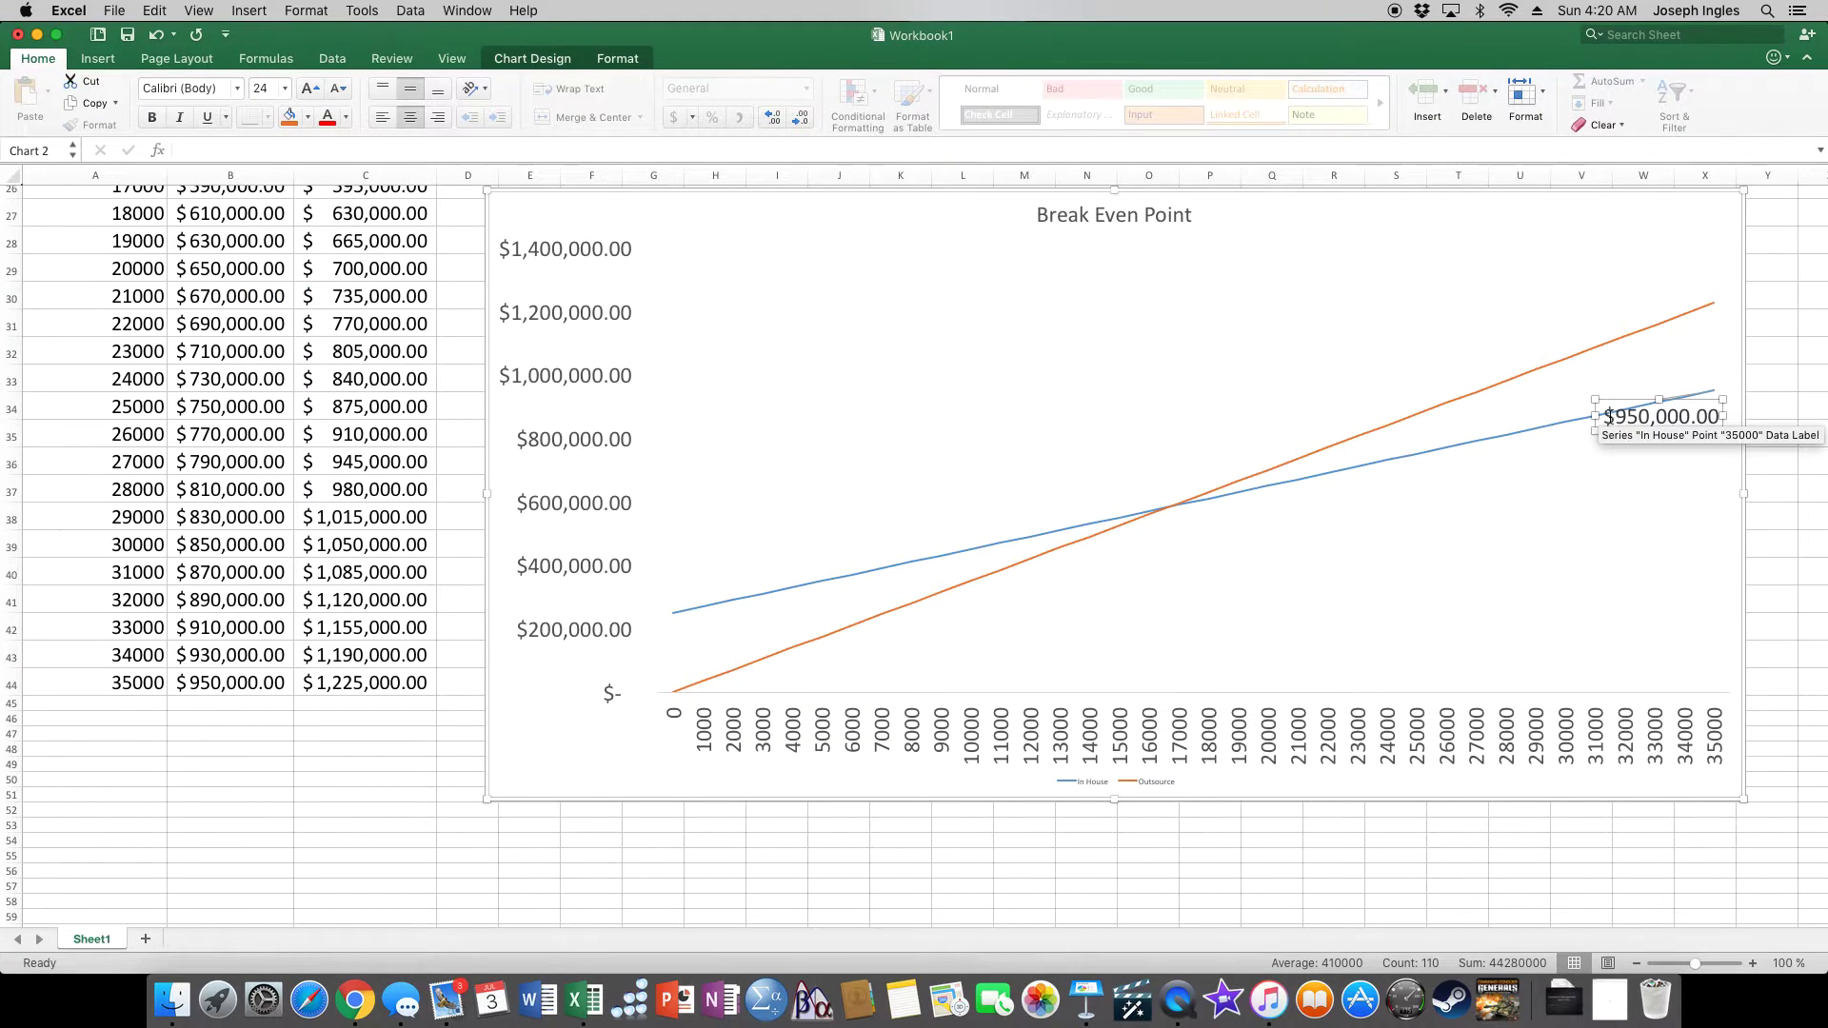
double_click(1657, 415)
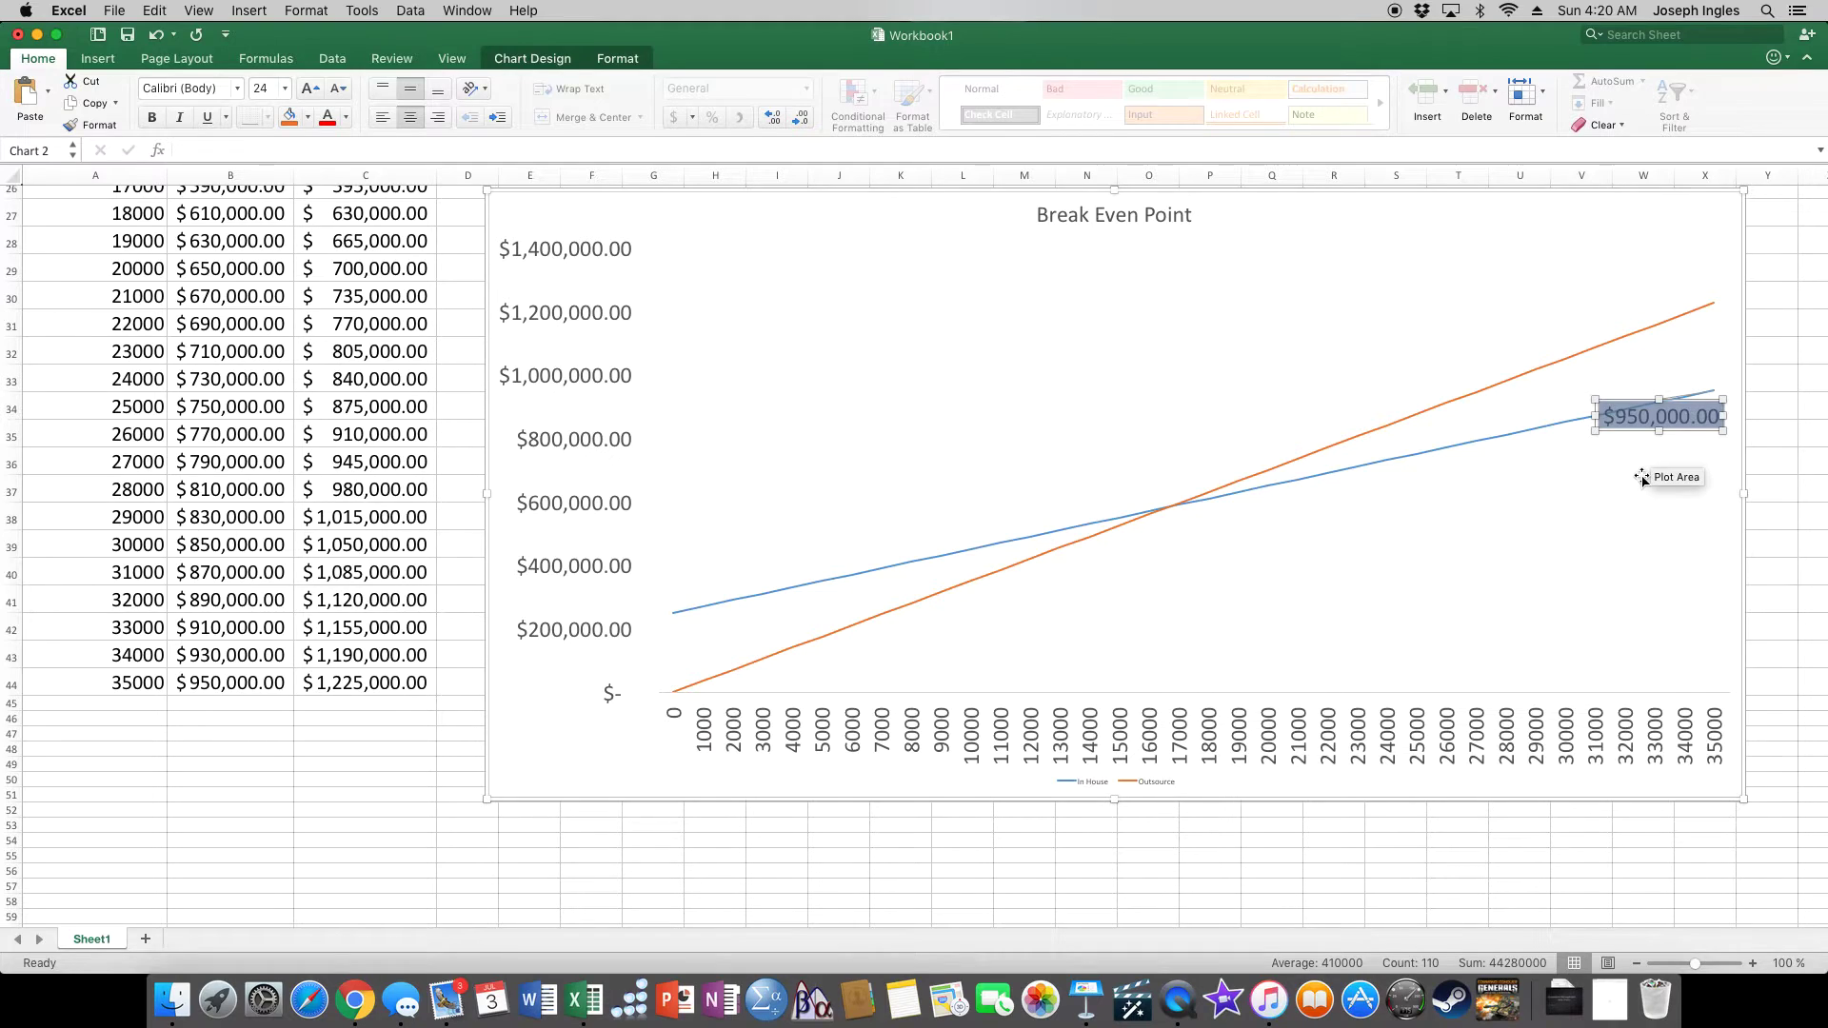
text(In Hou)
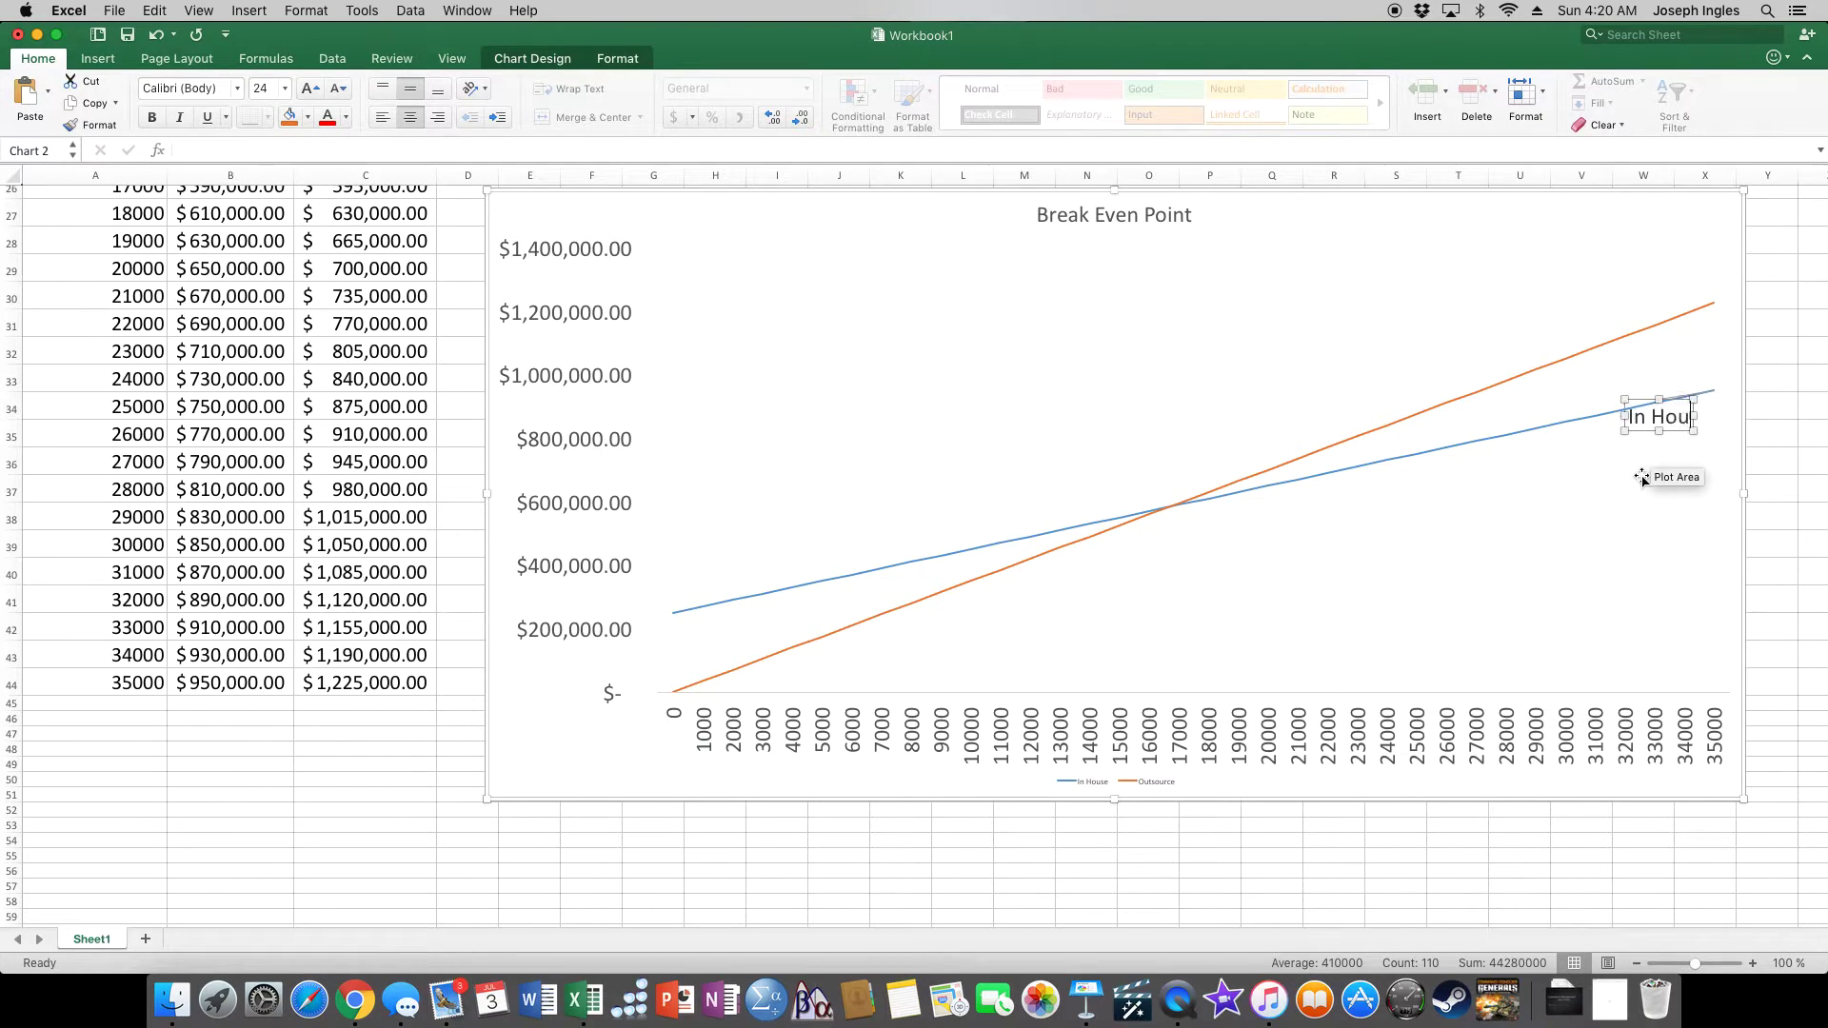
text(se)
click(1664, 447)
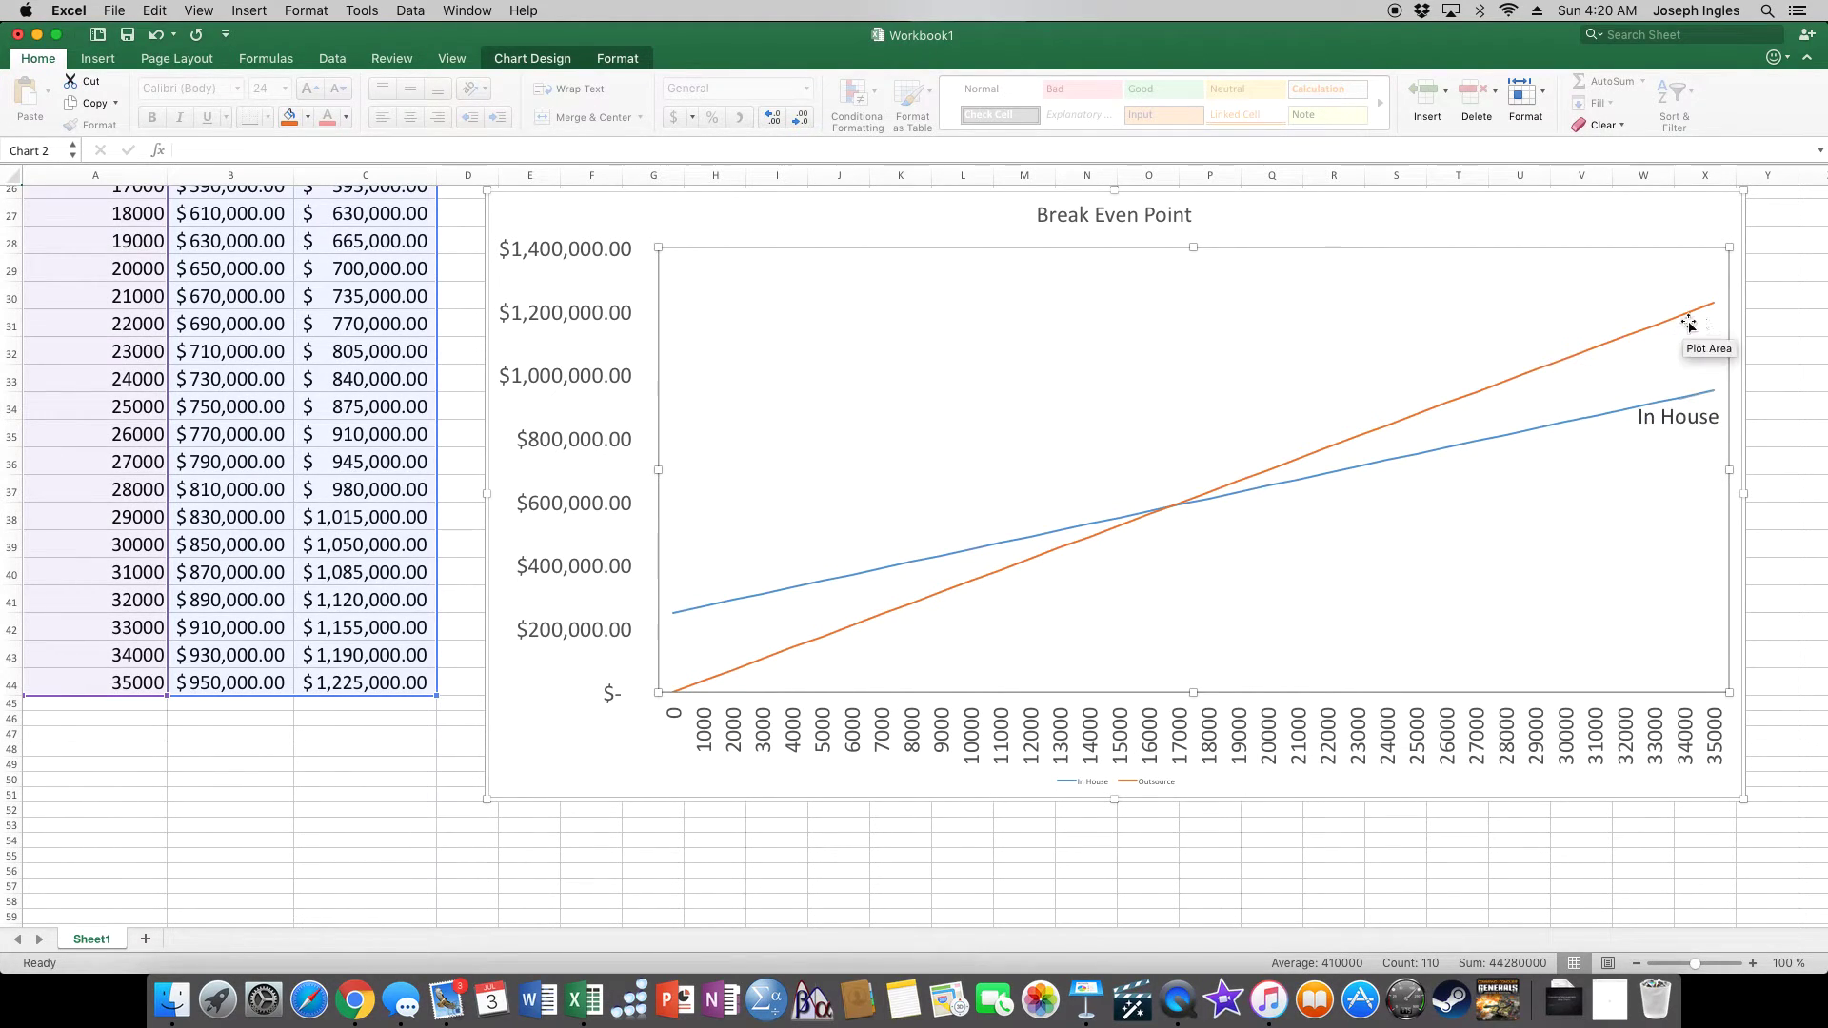
mouse_move(1713, 305)
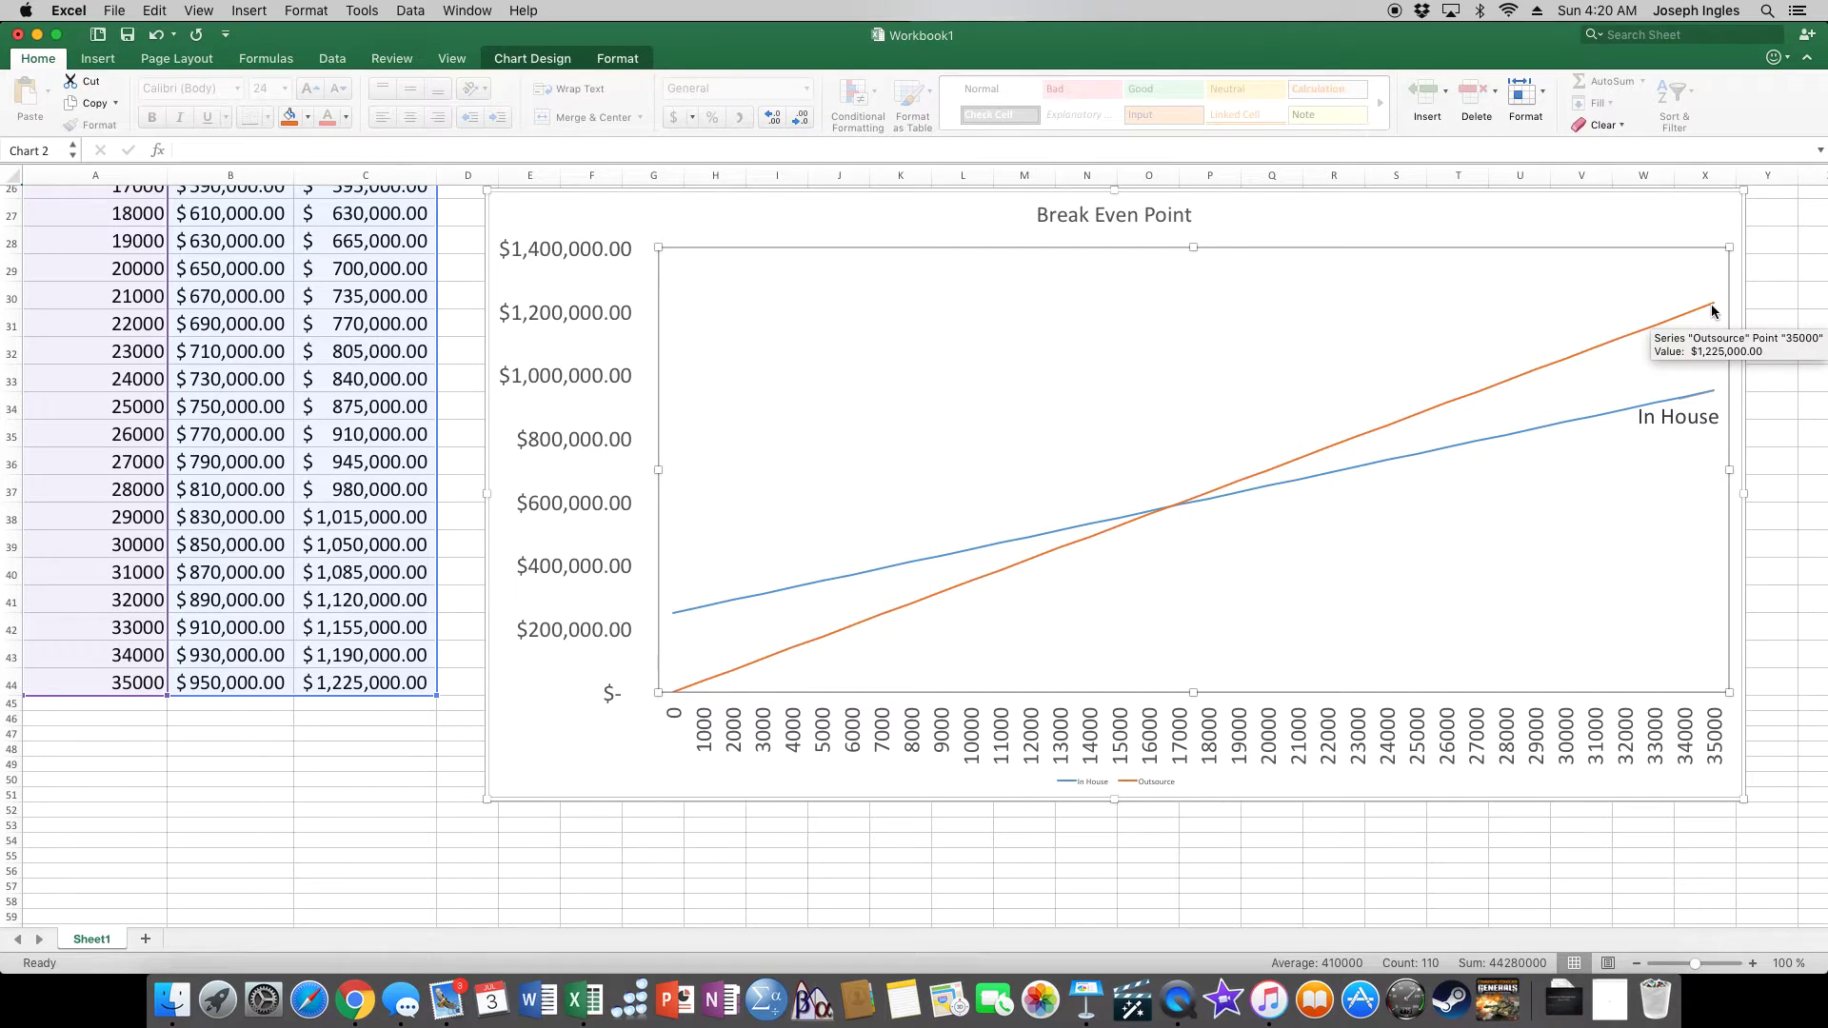
Add a data label to the Outsource line's last point and move it above the line end
click(1713, 310)
click(1714, 308)
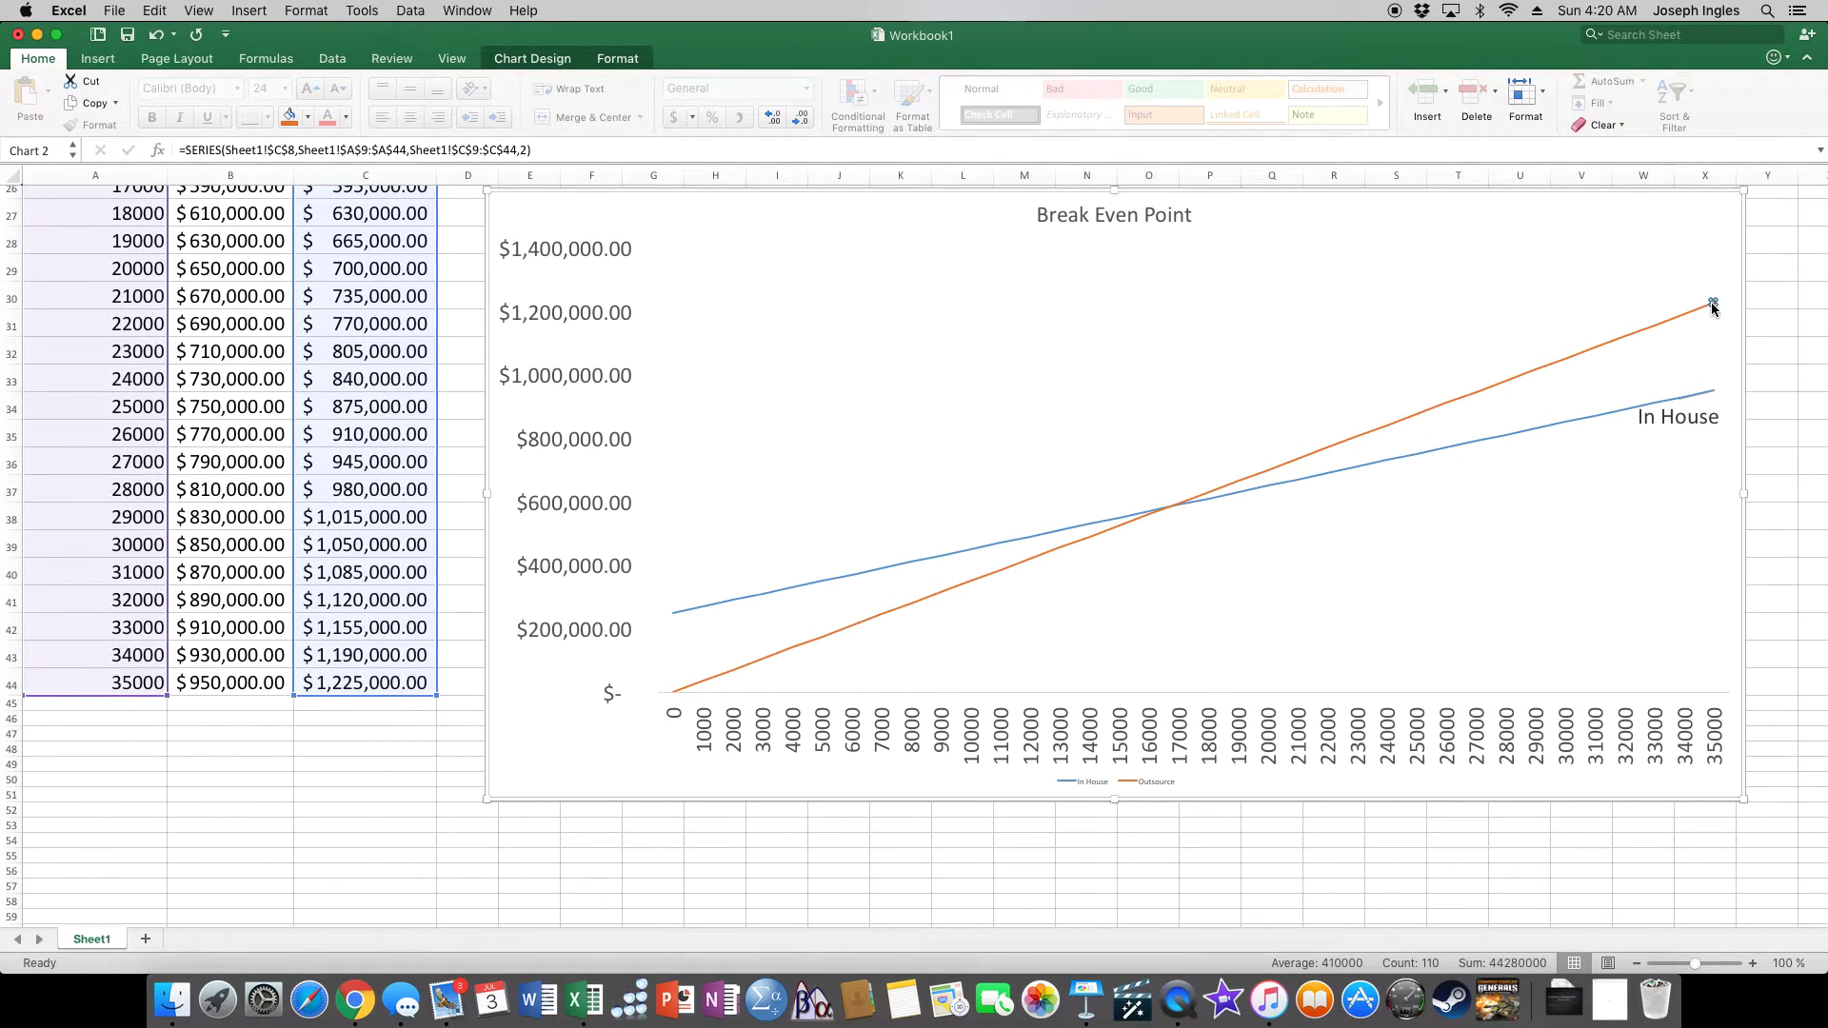
right_click(1712, 306)
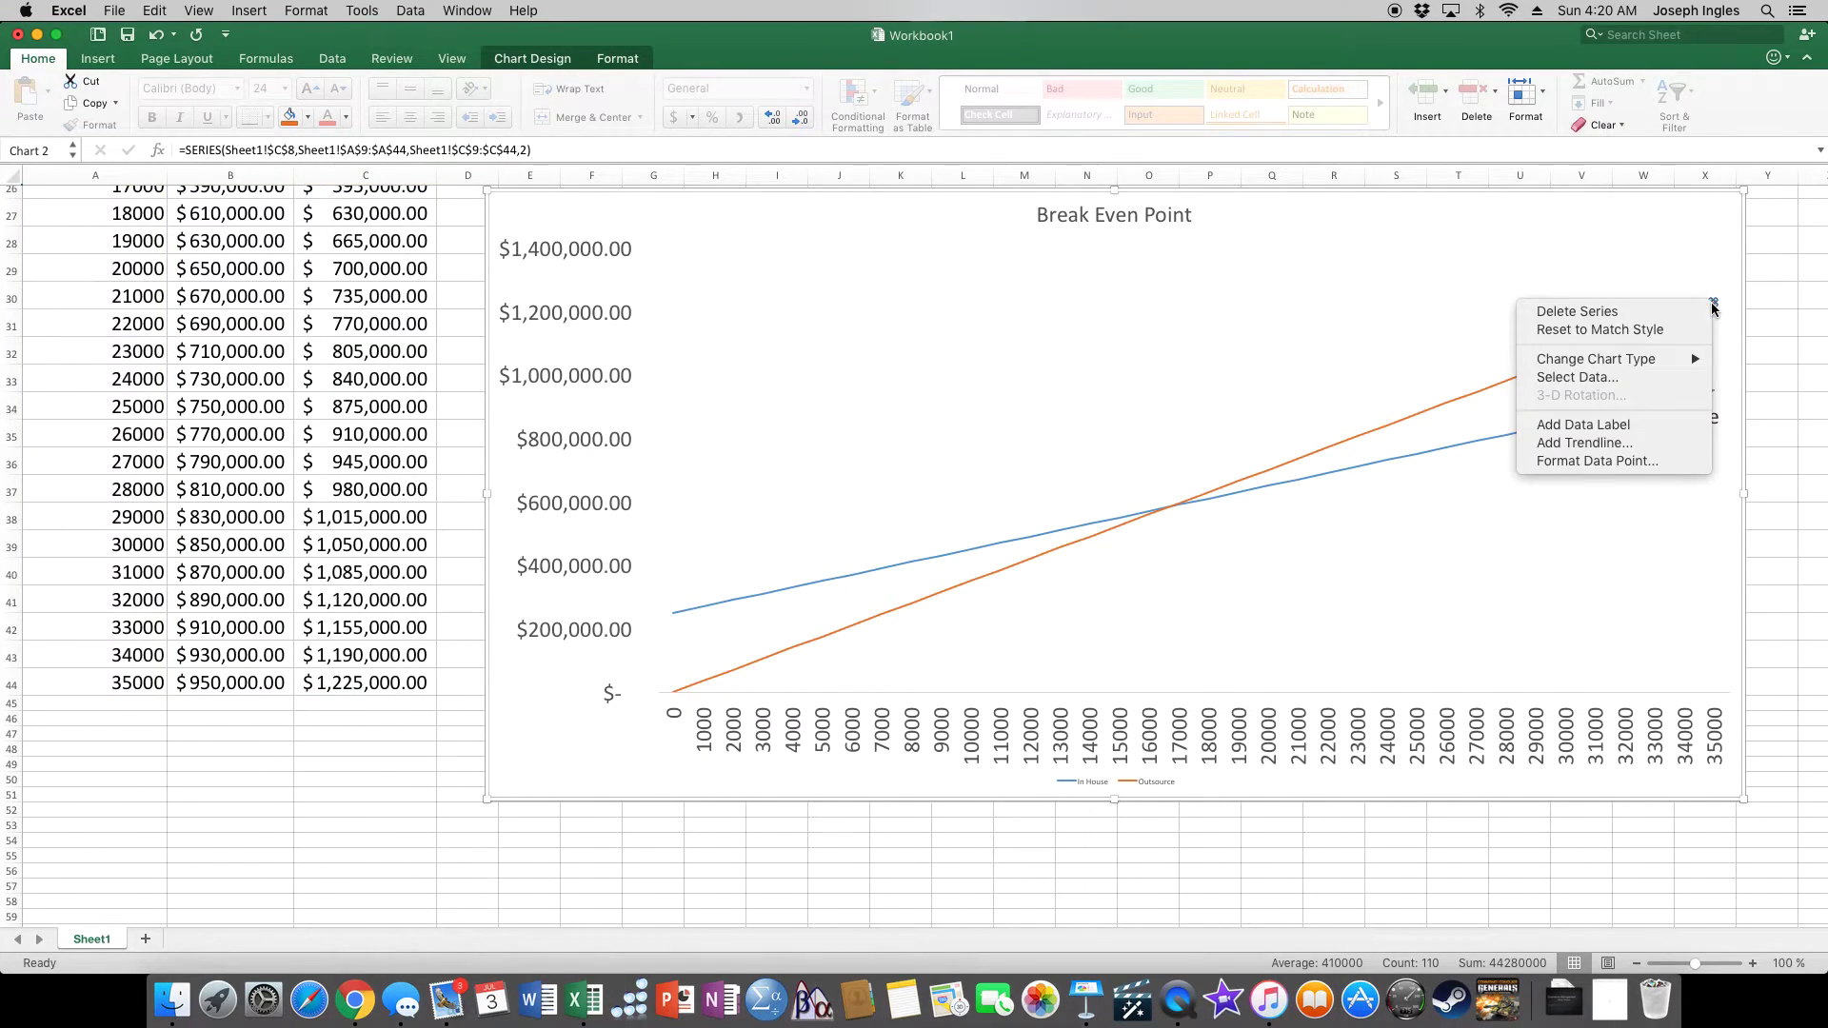
click(1633, 427)
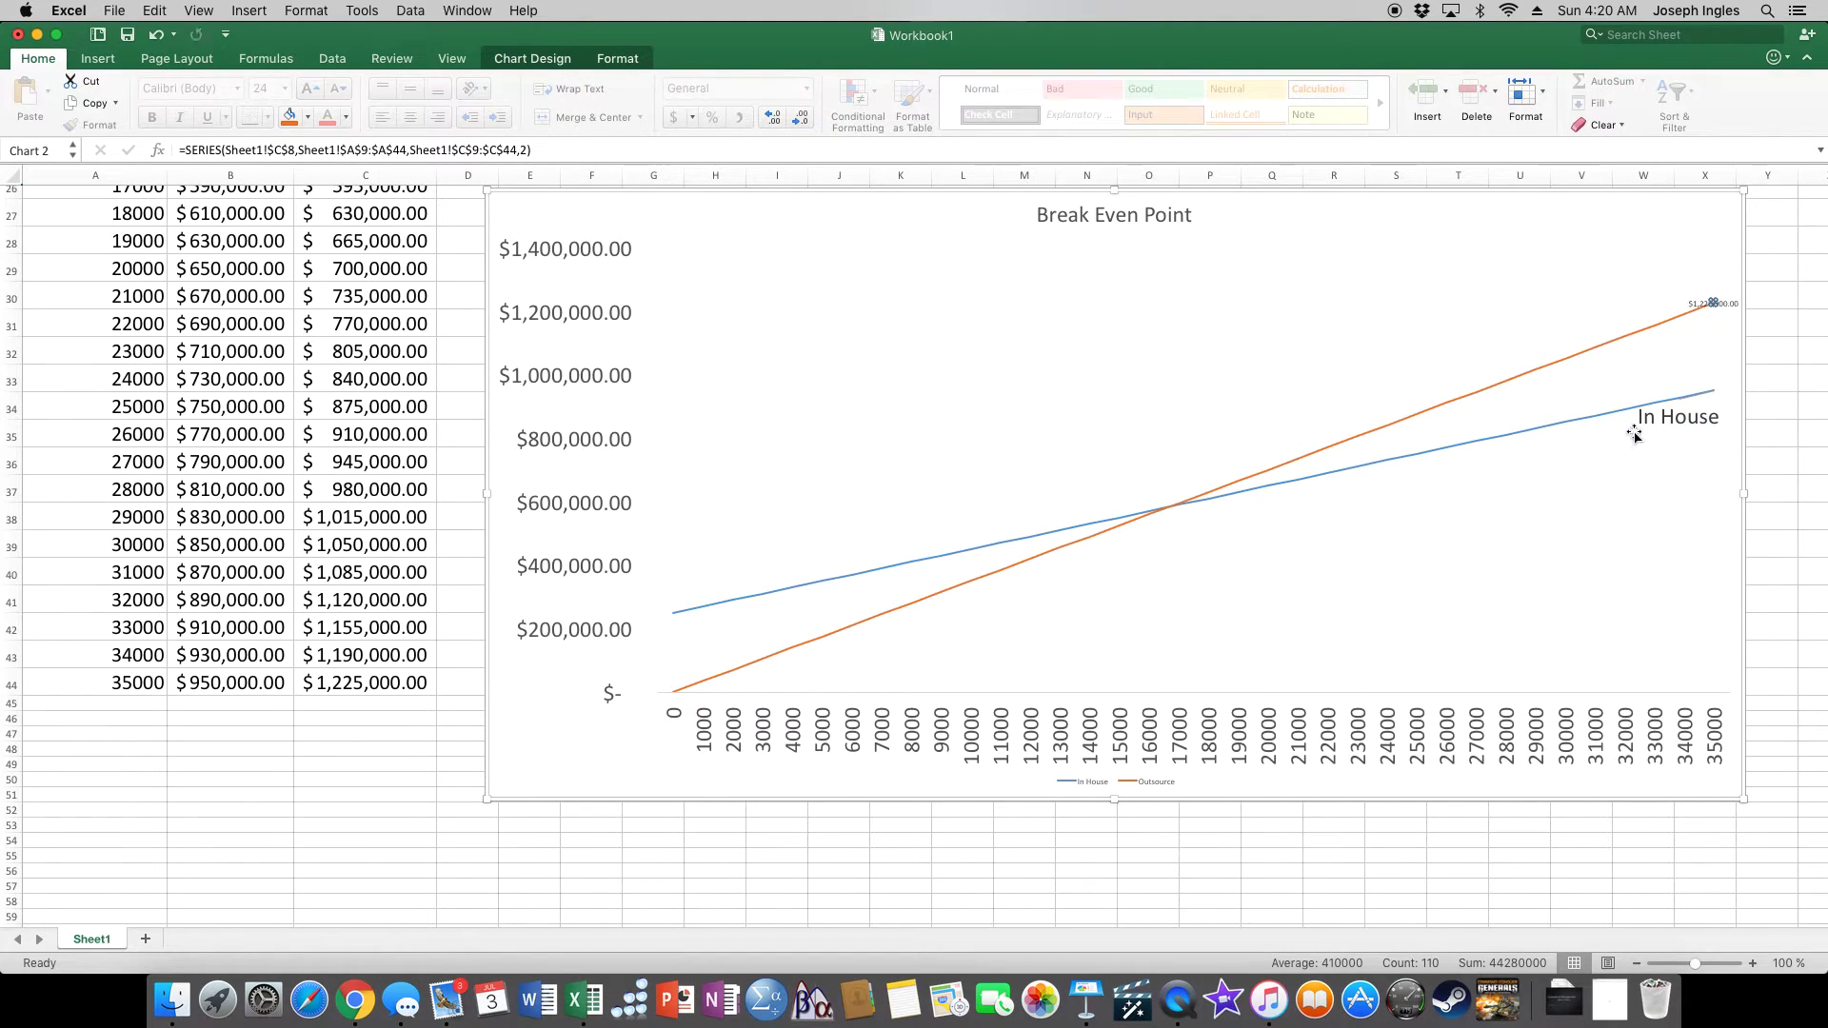
click(1694, 295)
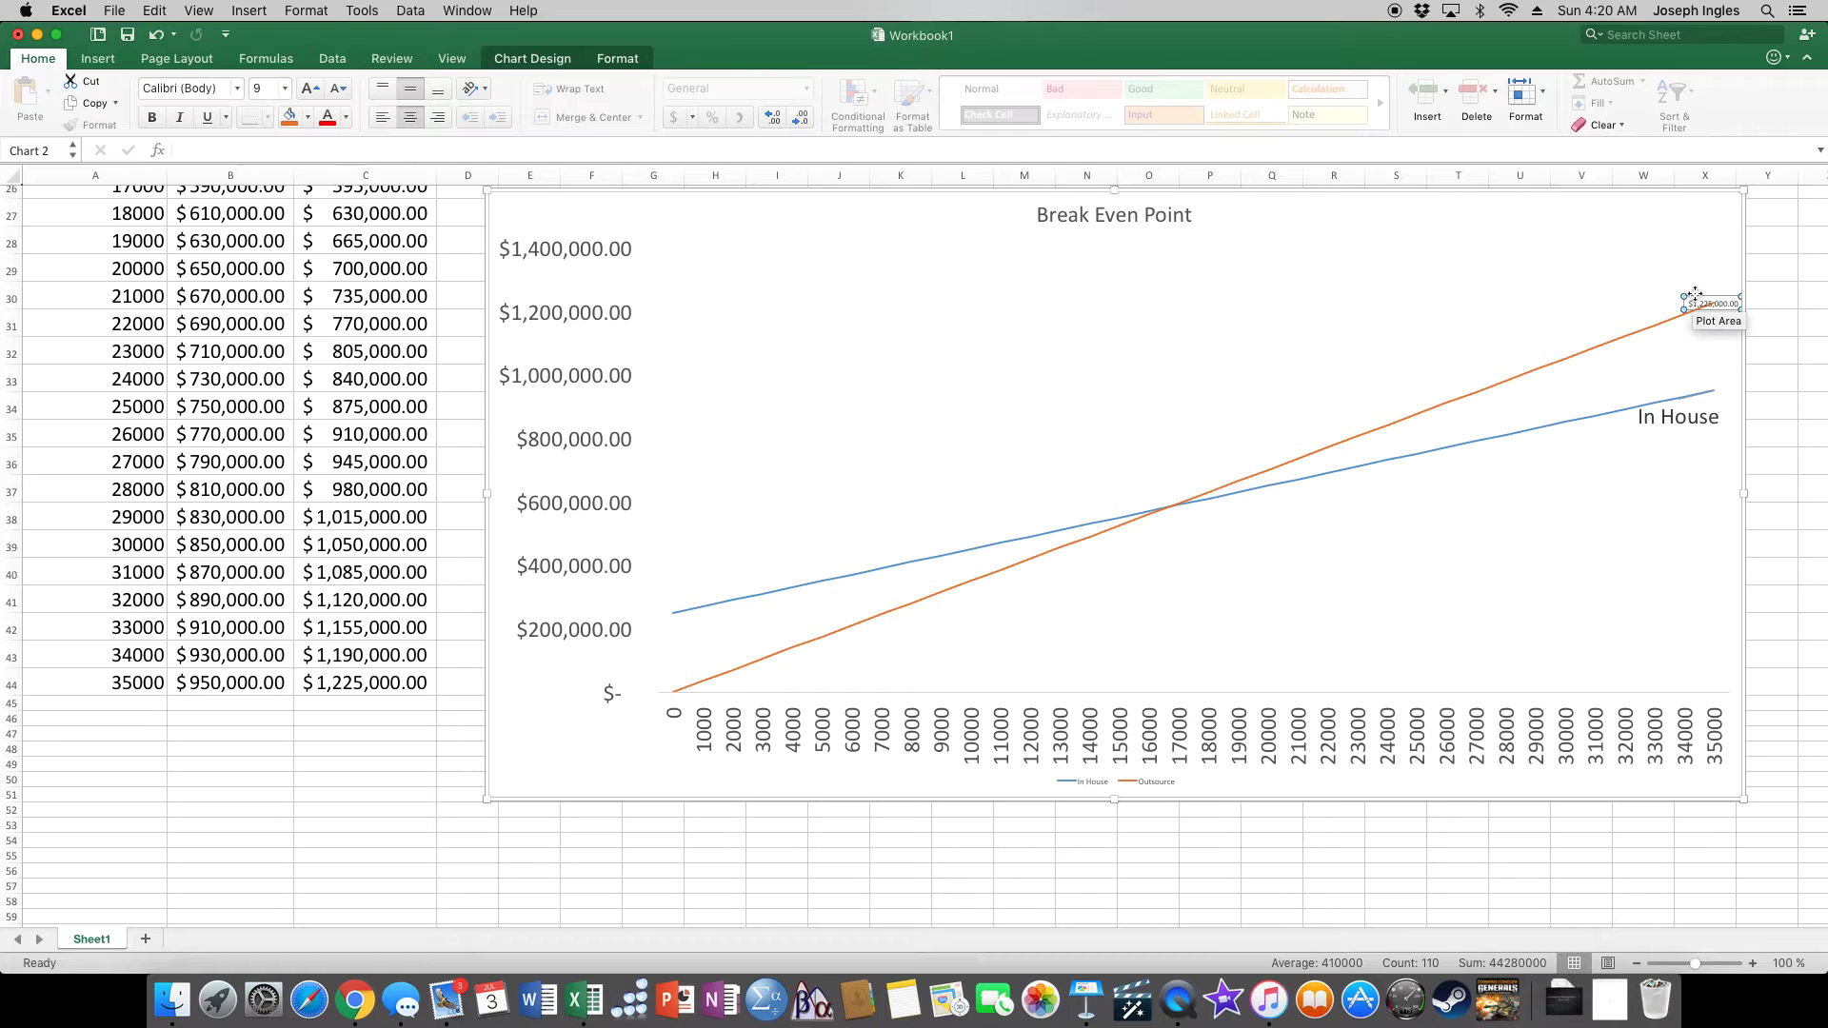
drag(1694, 299, 1653, 271)
Make the label 24 point and replace its dollar value with 'Out Source'
click(284, 89)
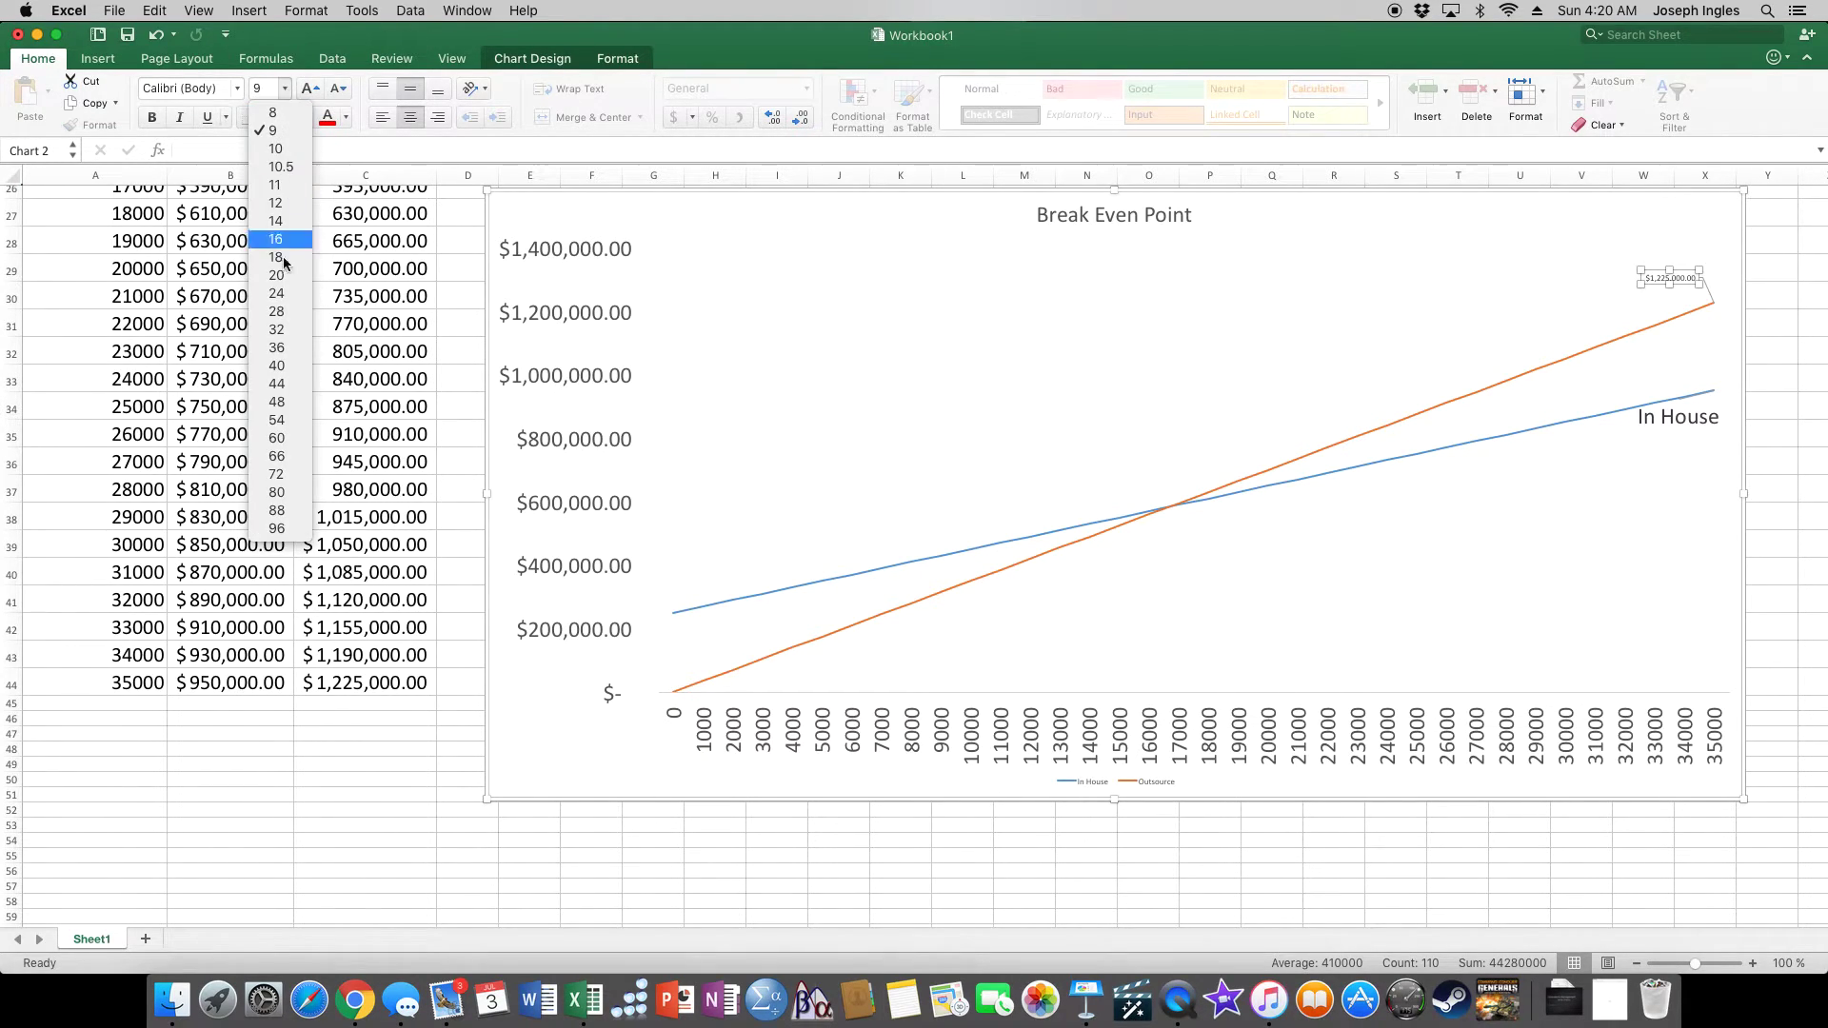
click(278, 296)
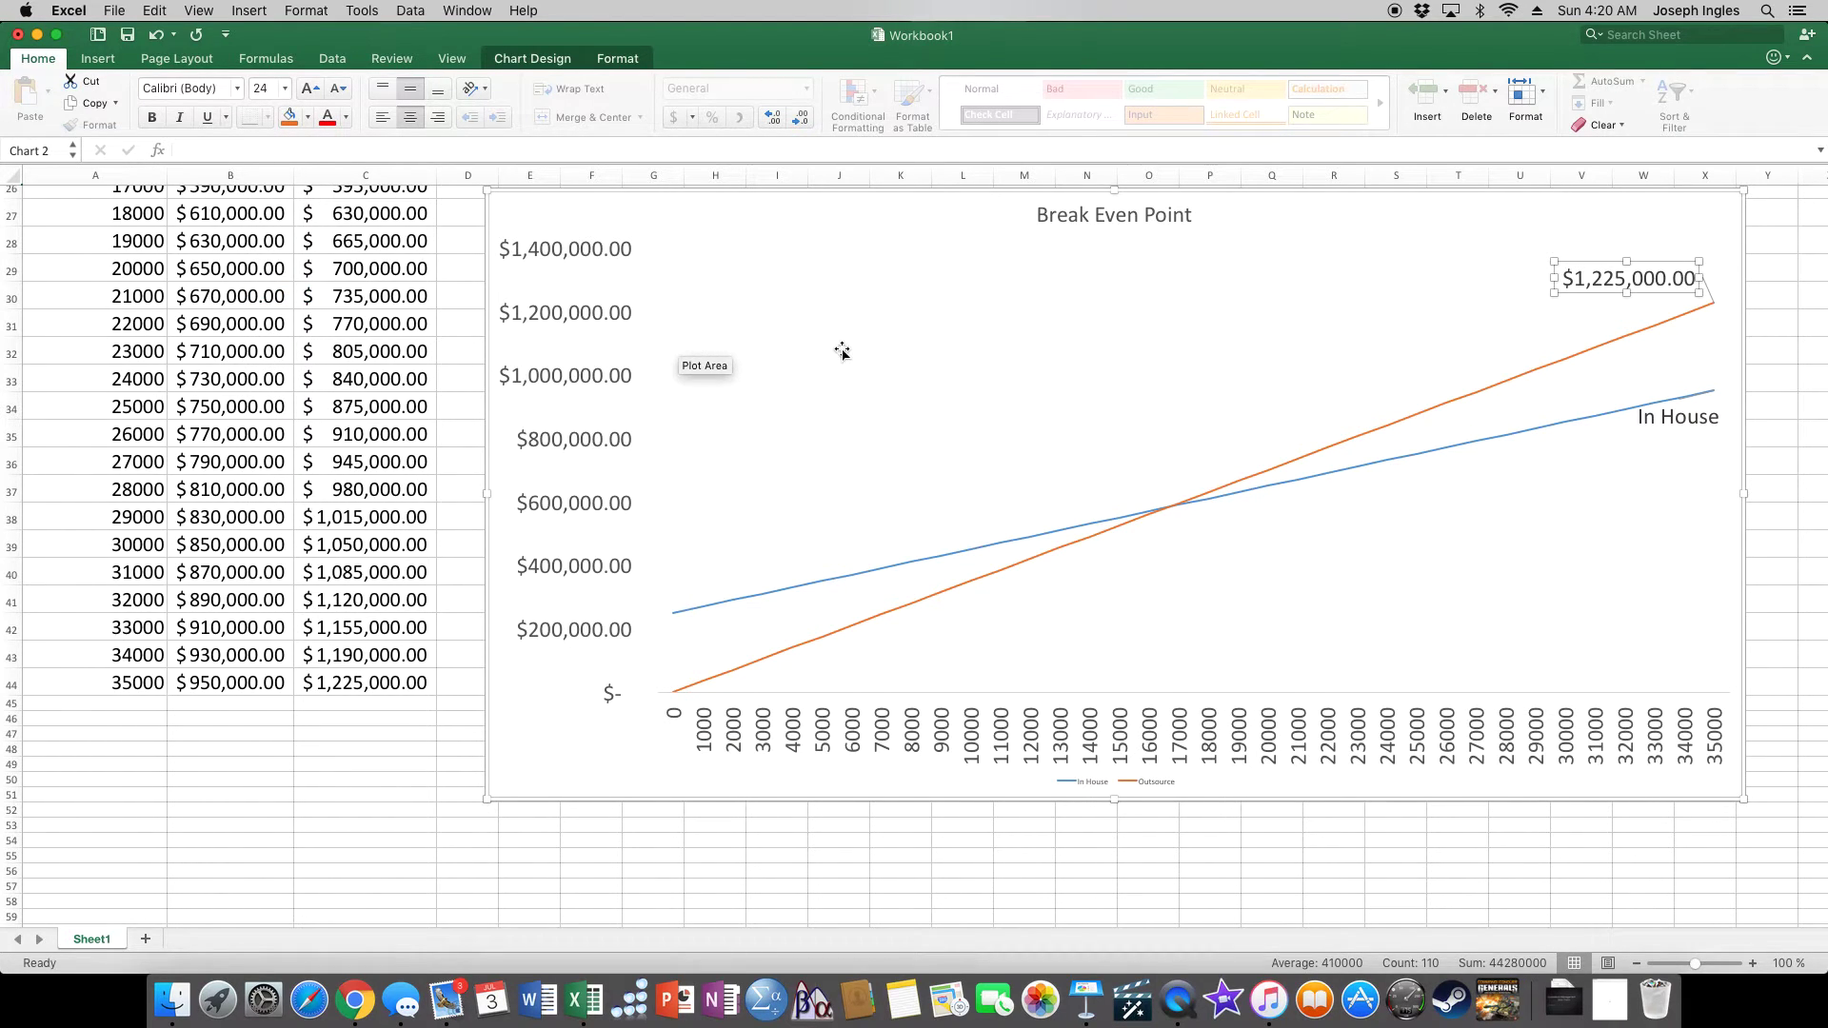
text(Out)
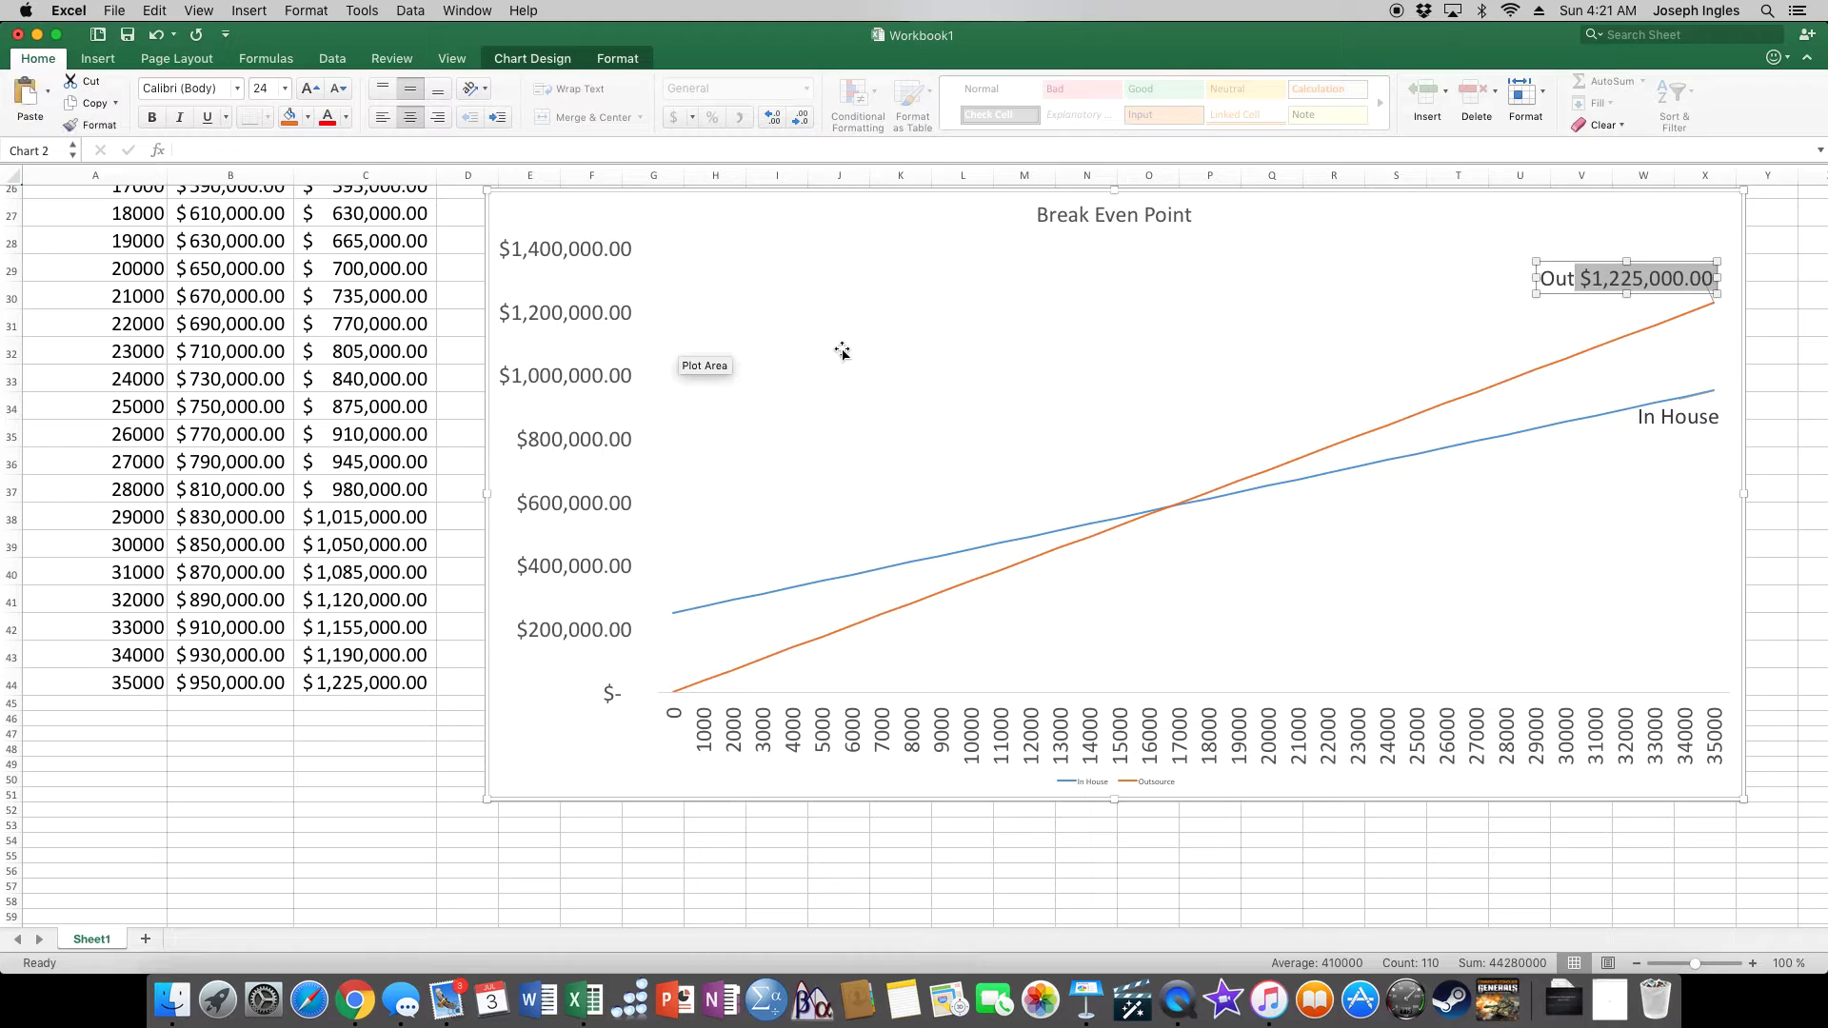
text( So)
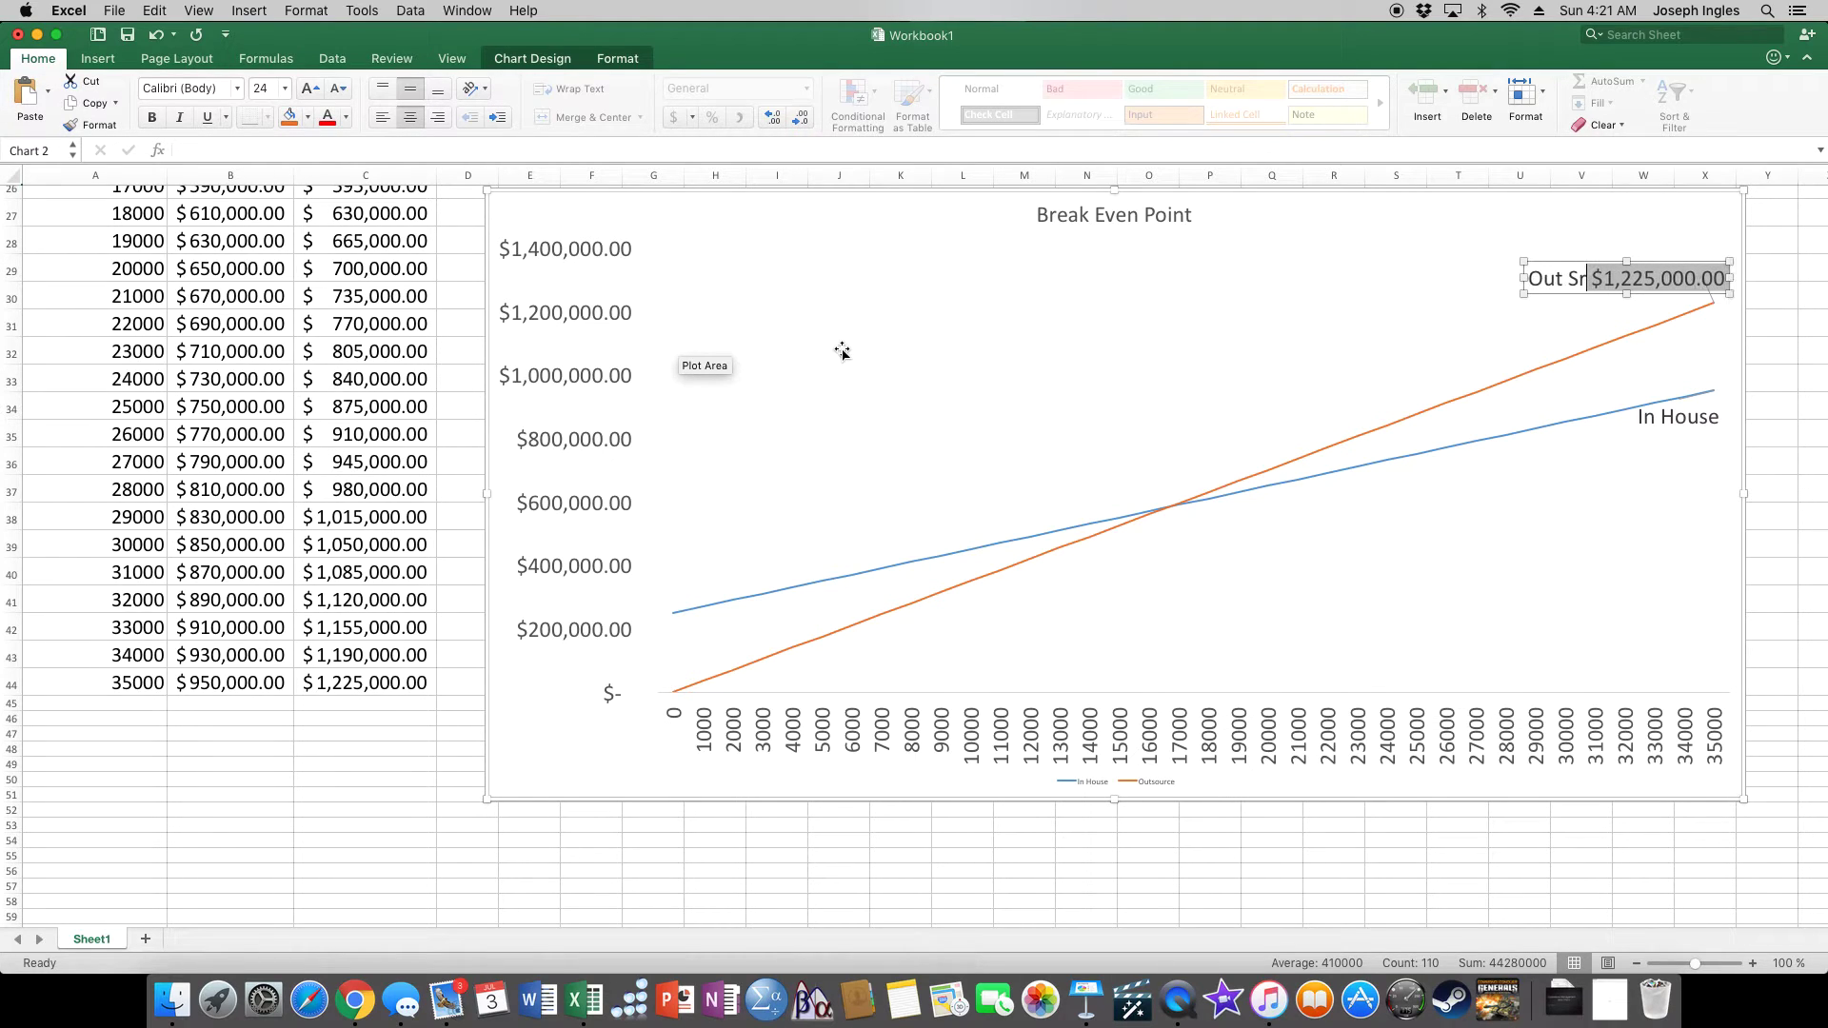
text(urce)
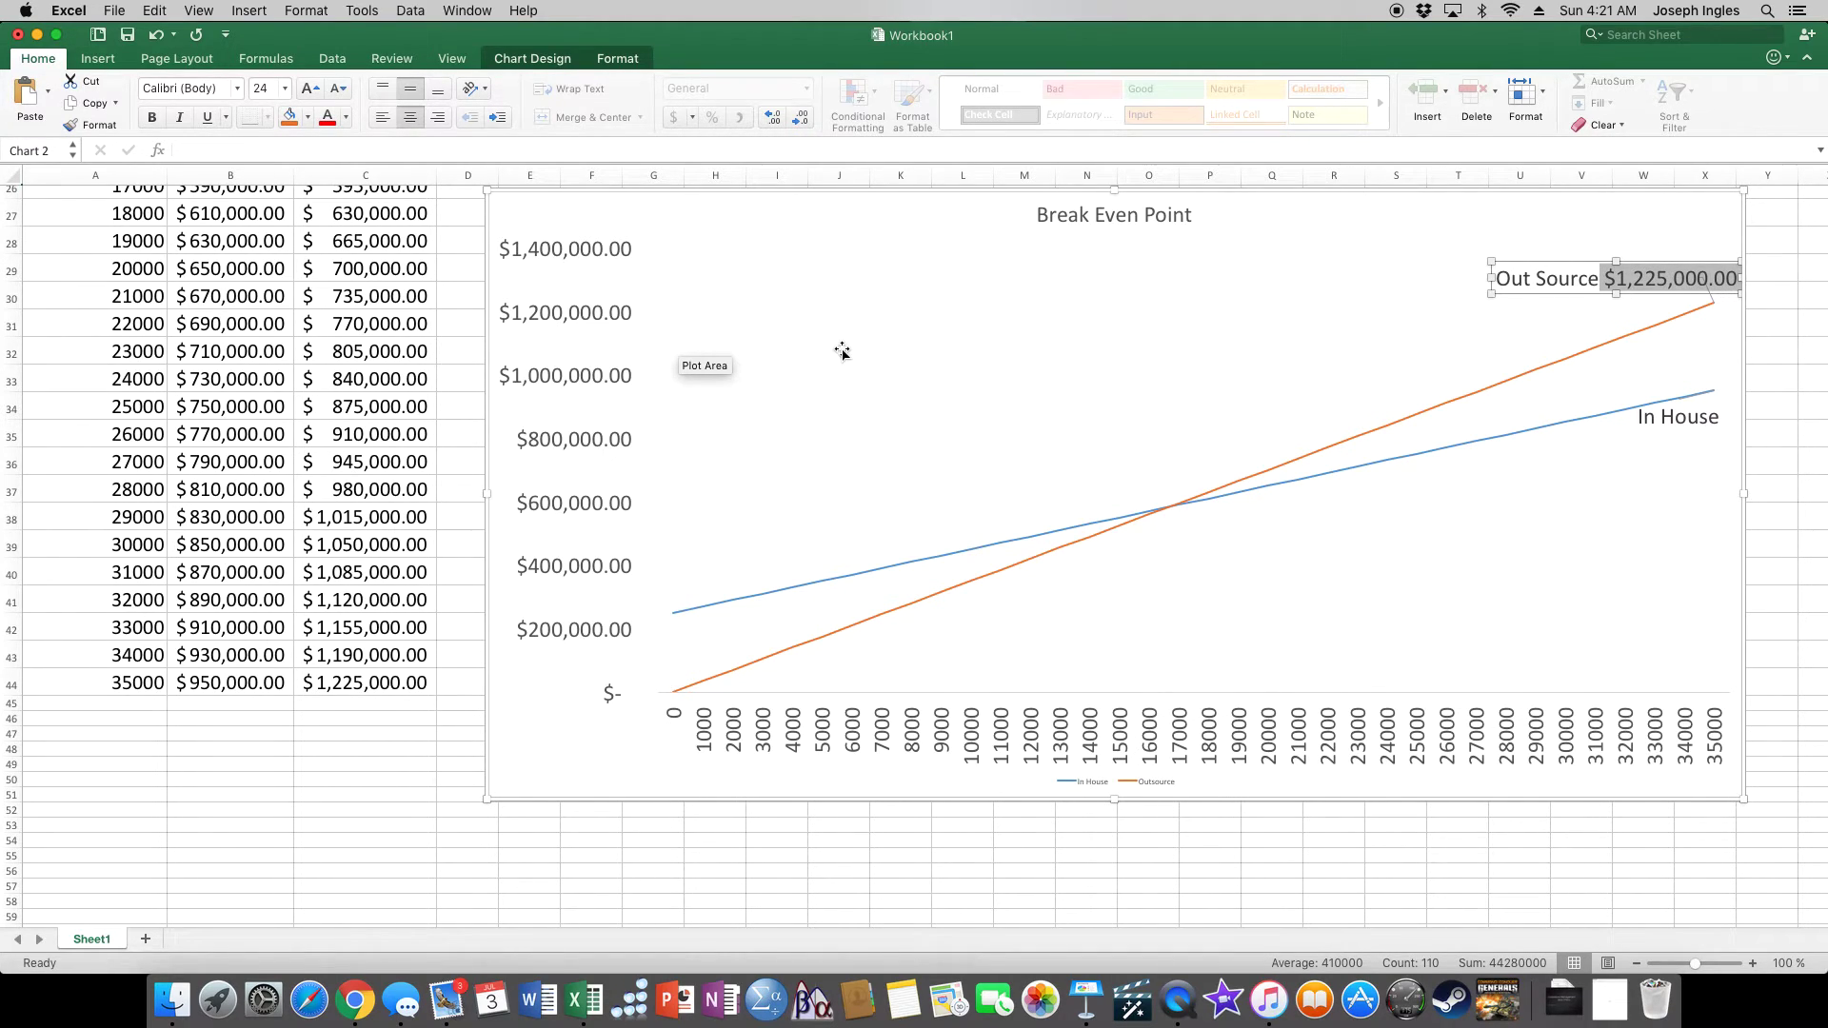
key(BackSpace)
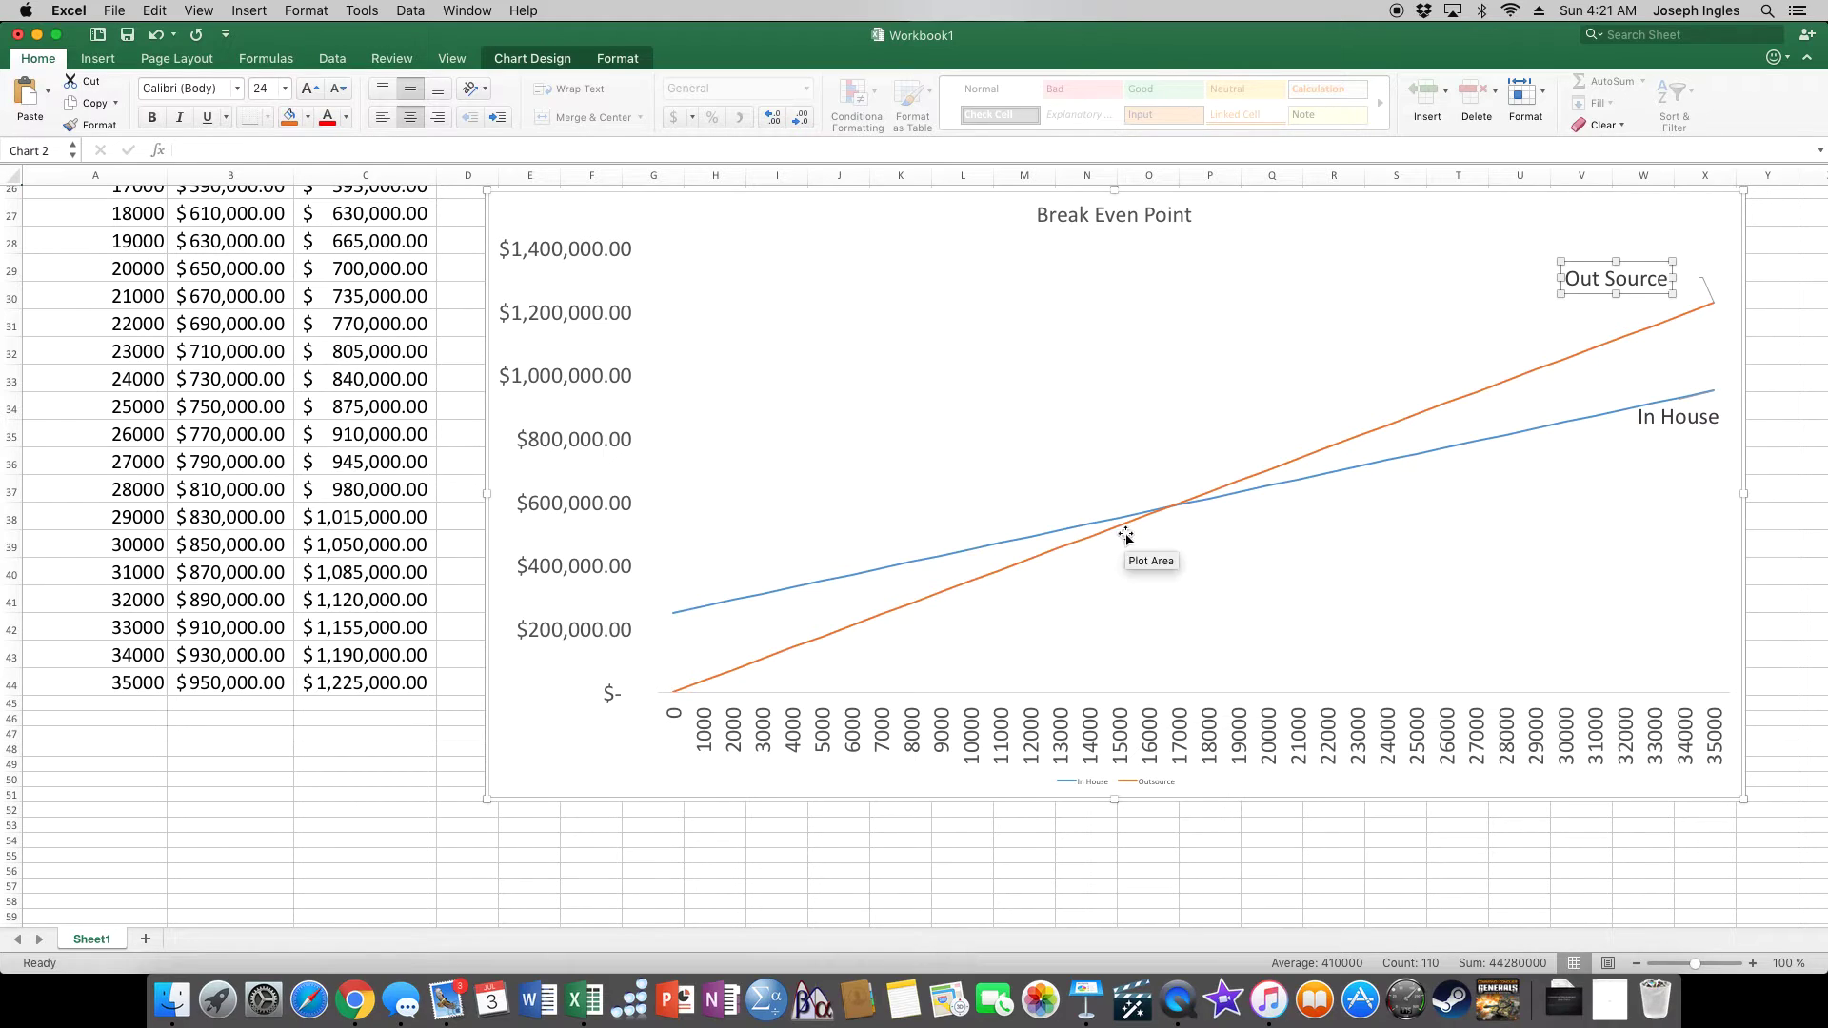
Colour the In House label's text blue to match its line
click(1409, 489)
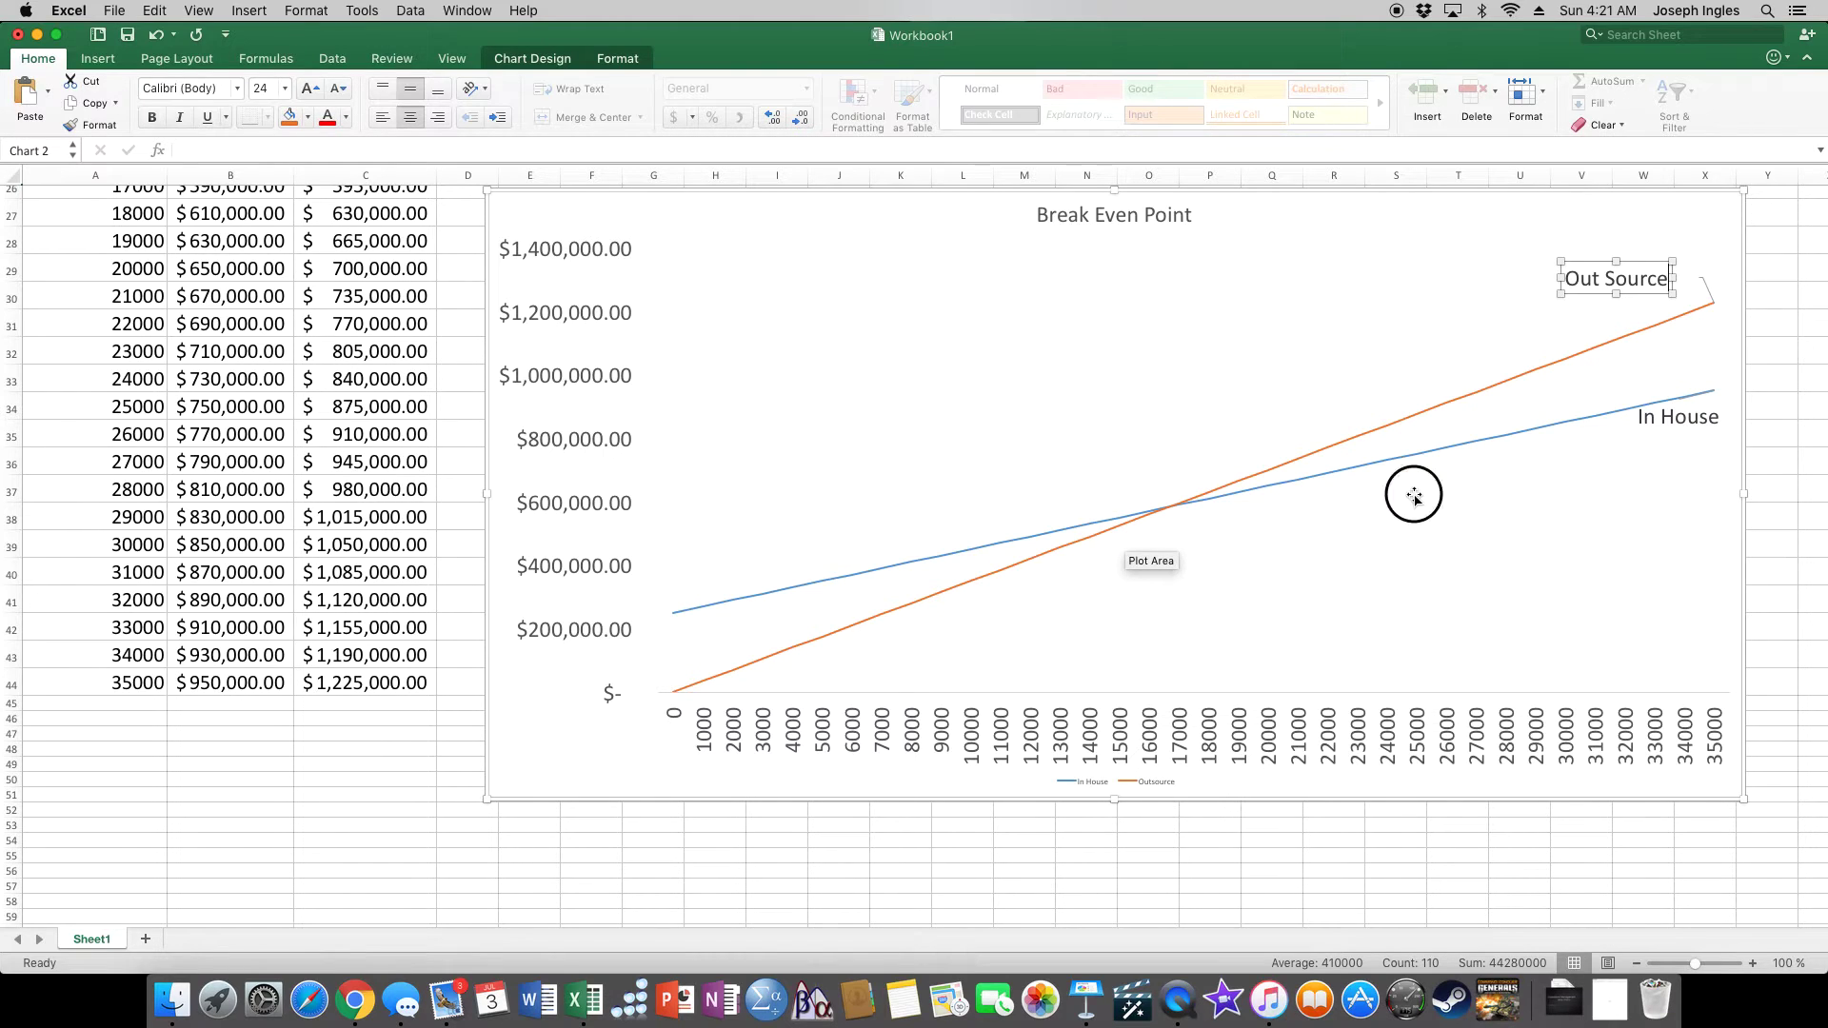
click(1674, 415)
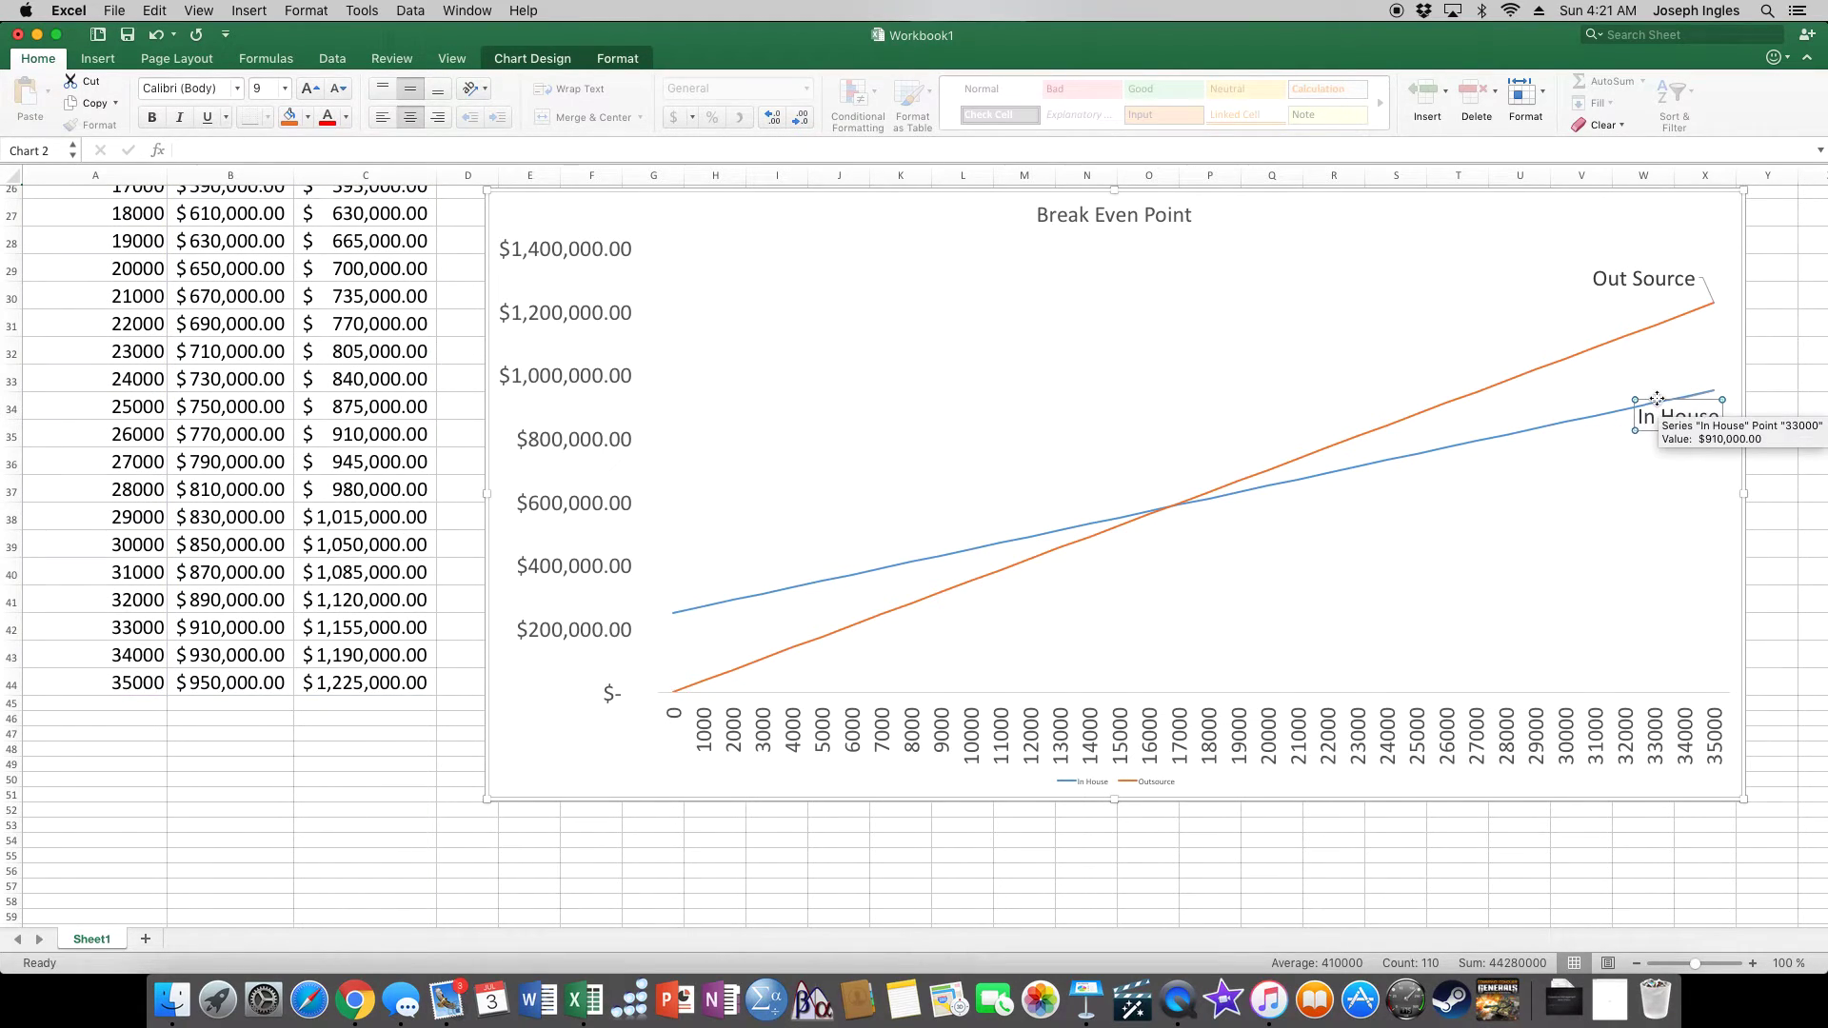
click(345, 121)
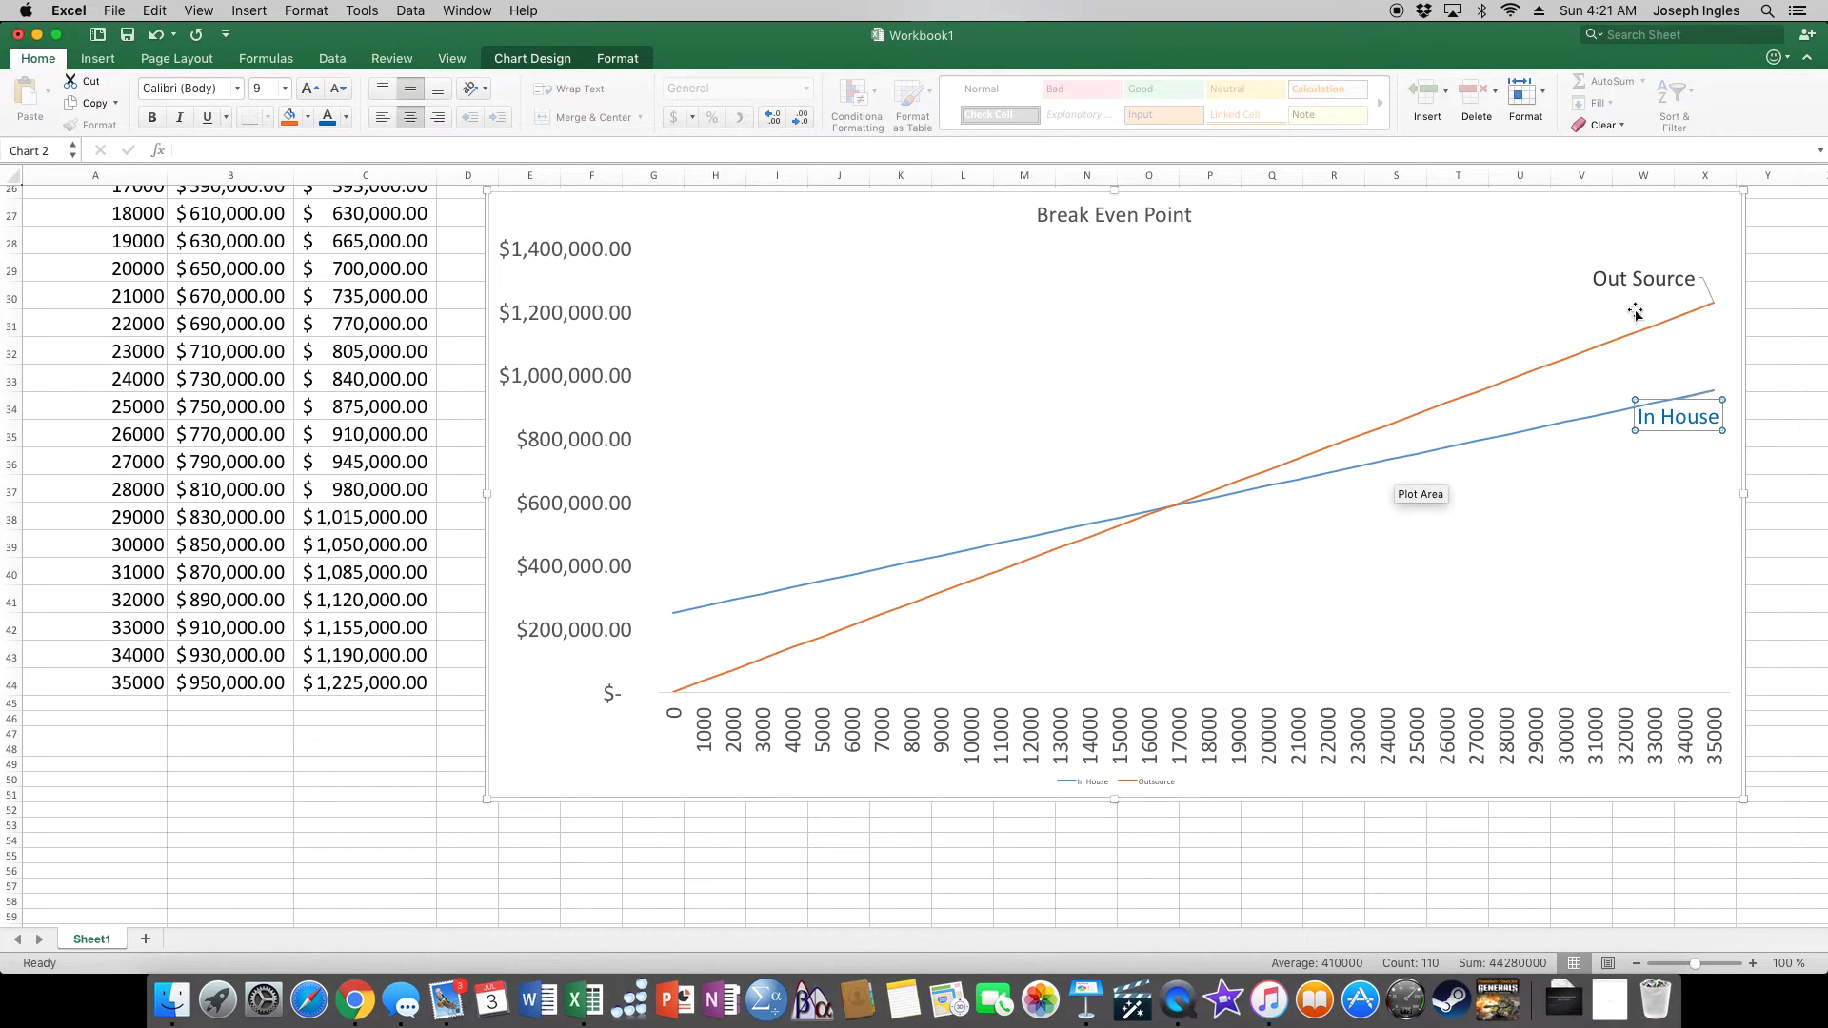
Colour the Out Source label's text orange to match its line
click(1635, 278)
click(1635, 272)
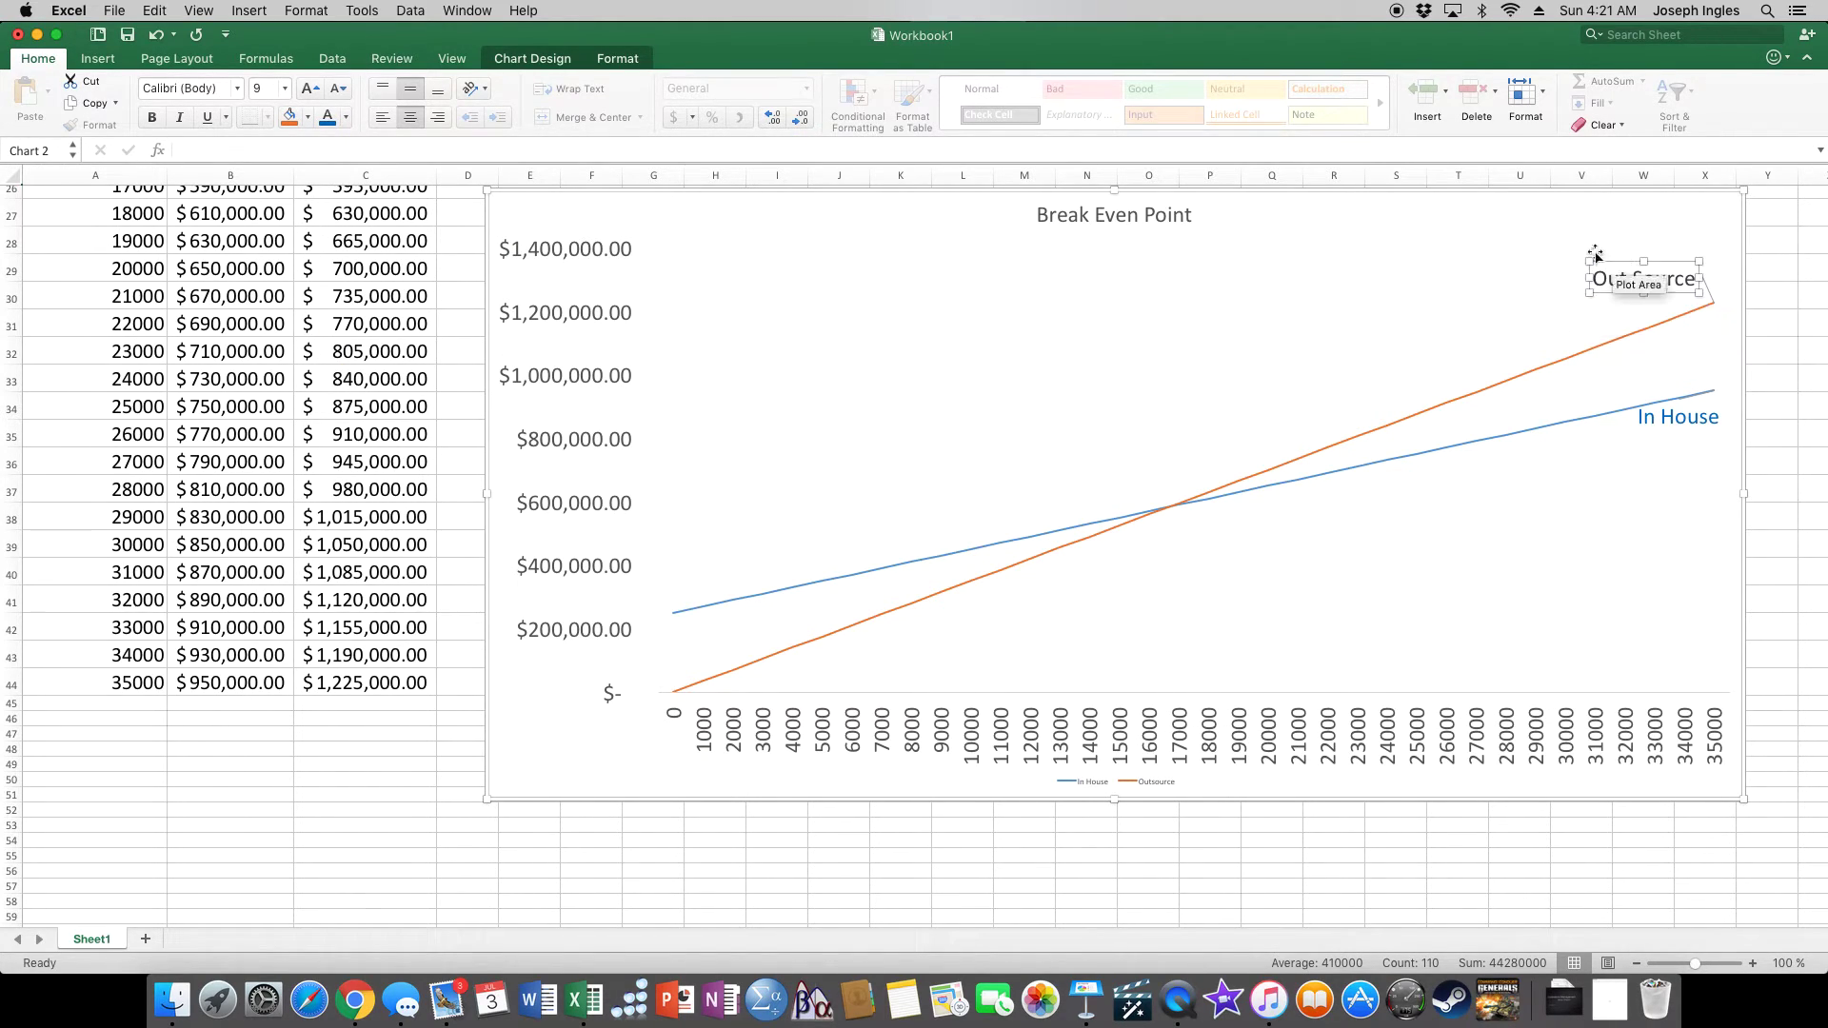
click(347, 119)
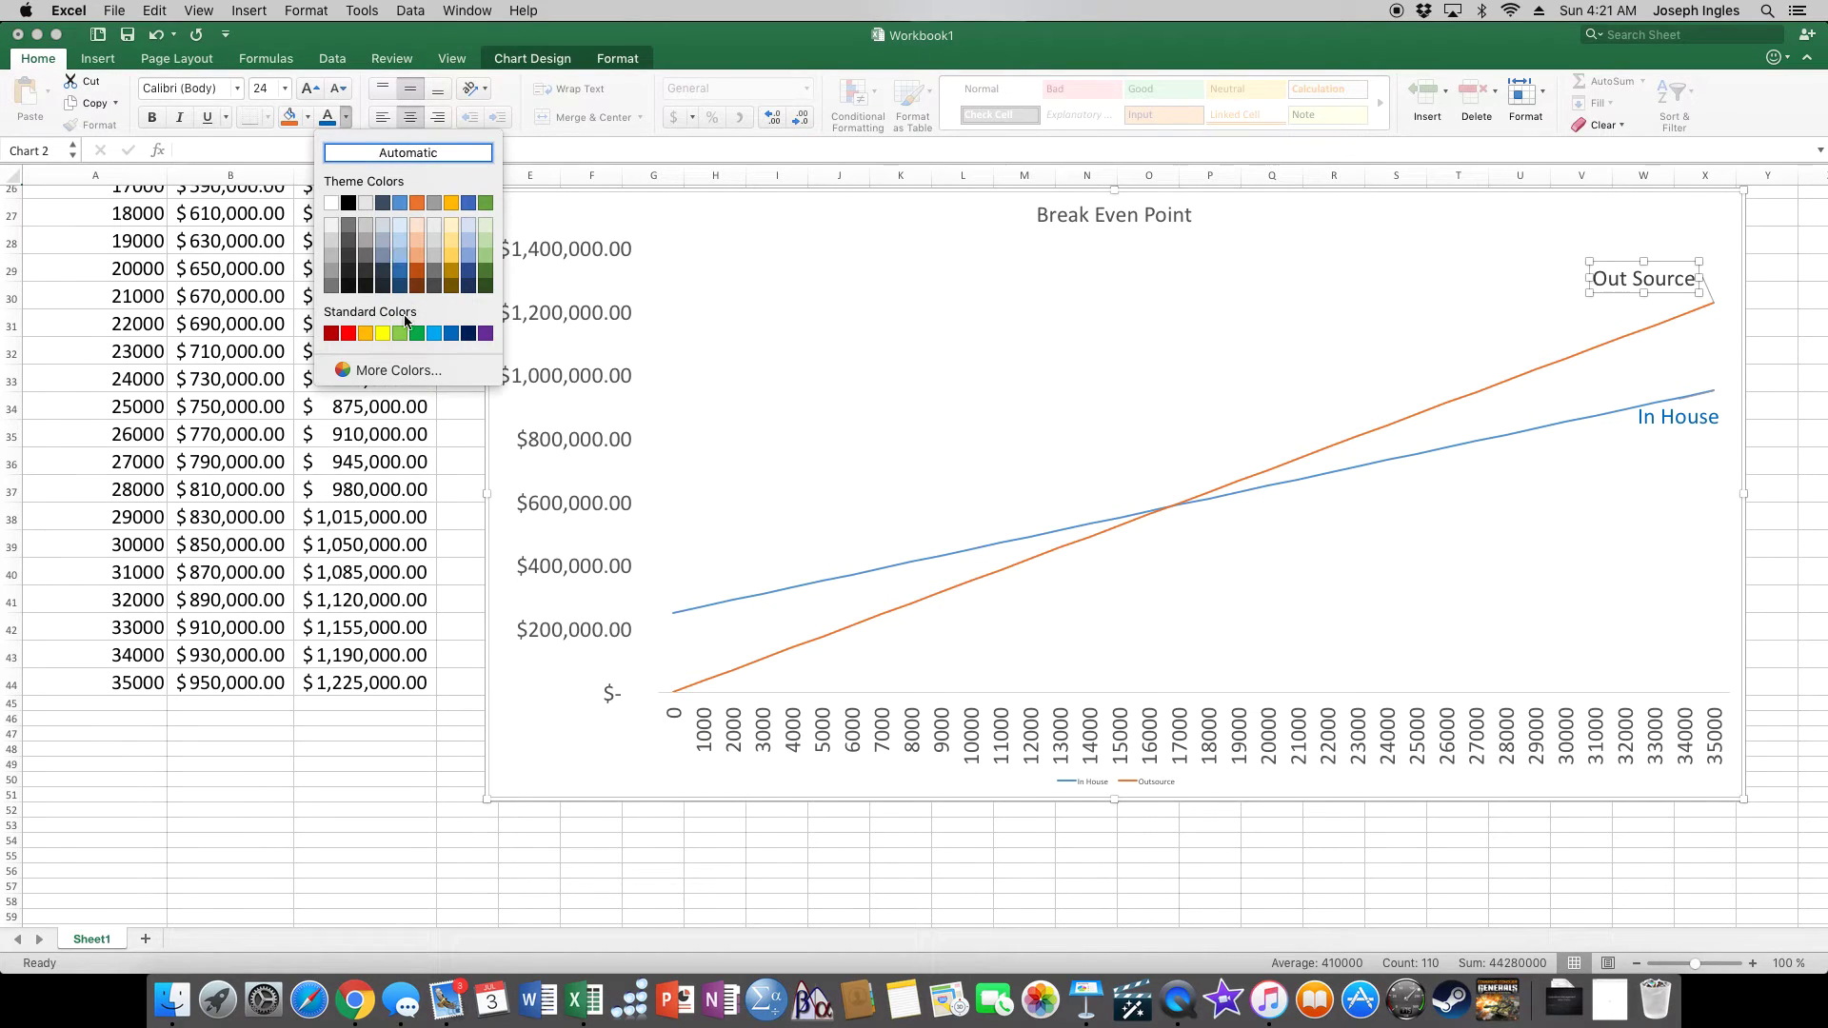
click(414, 203)
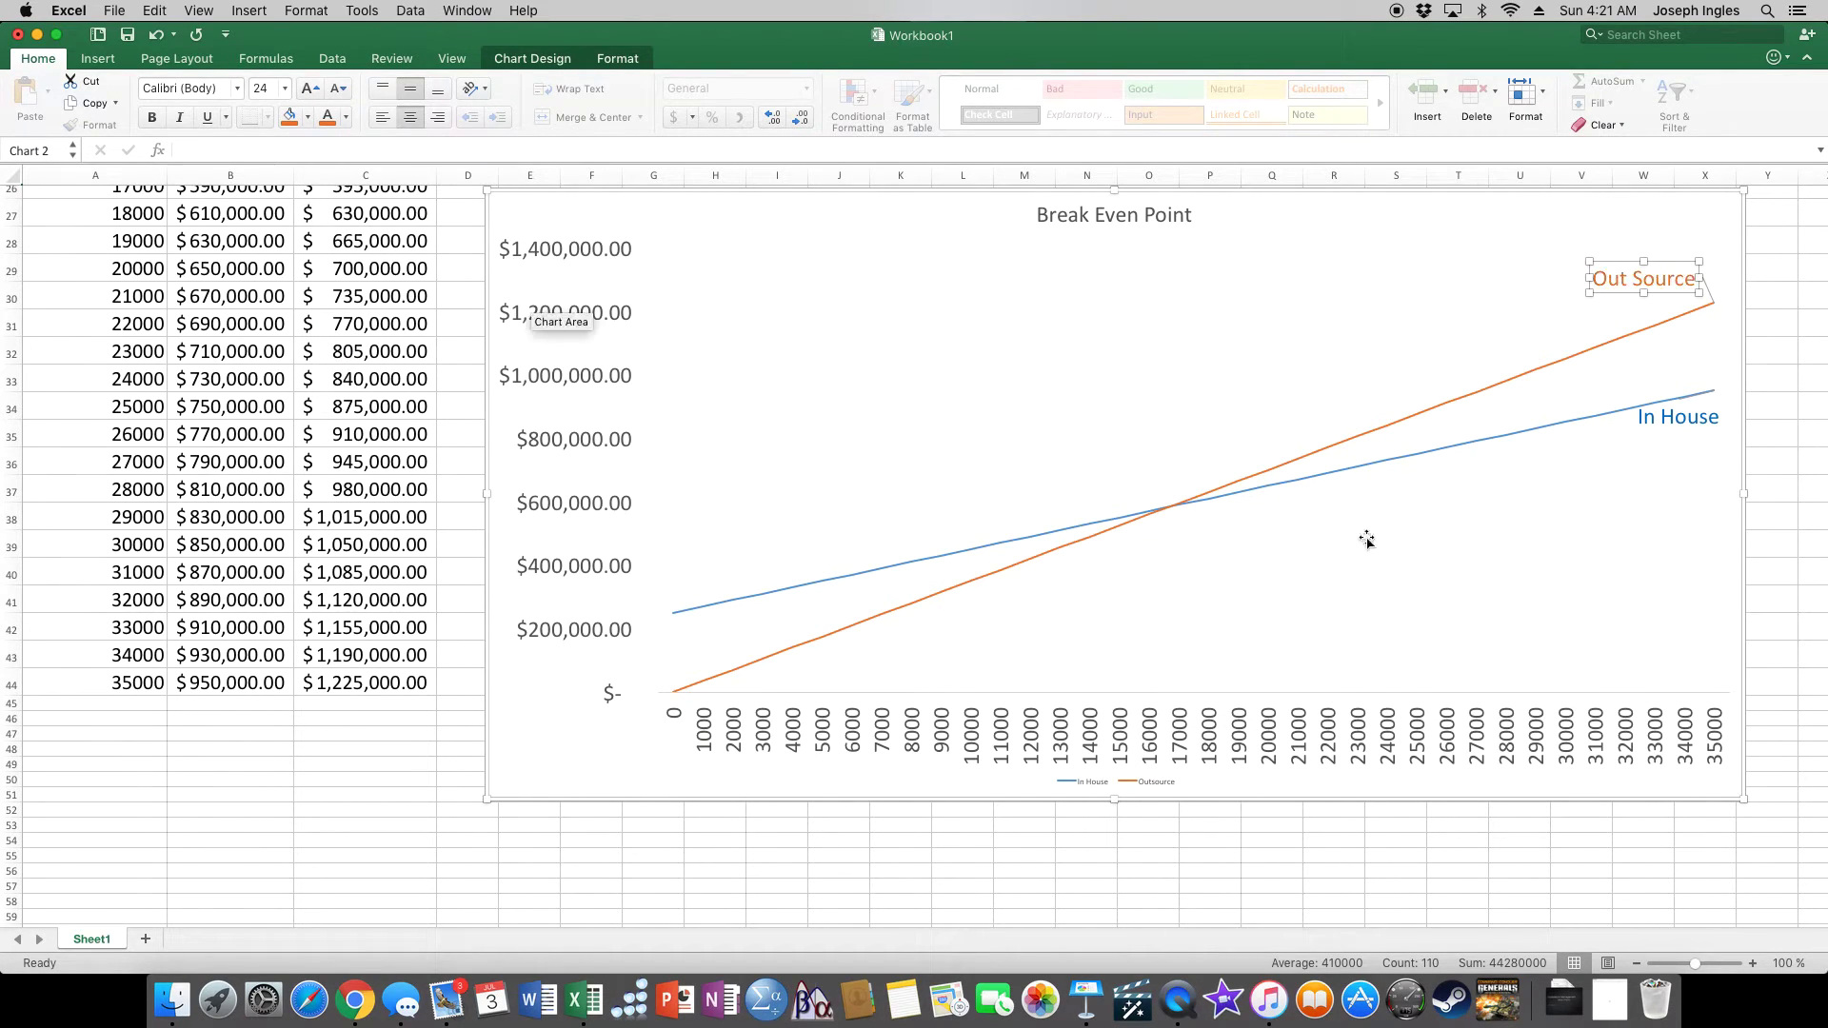
click(1495, 524)
click(1353, 440)
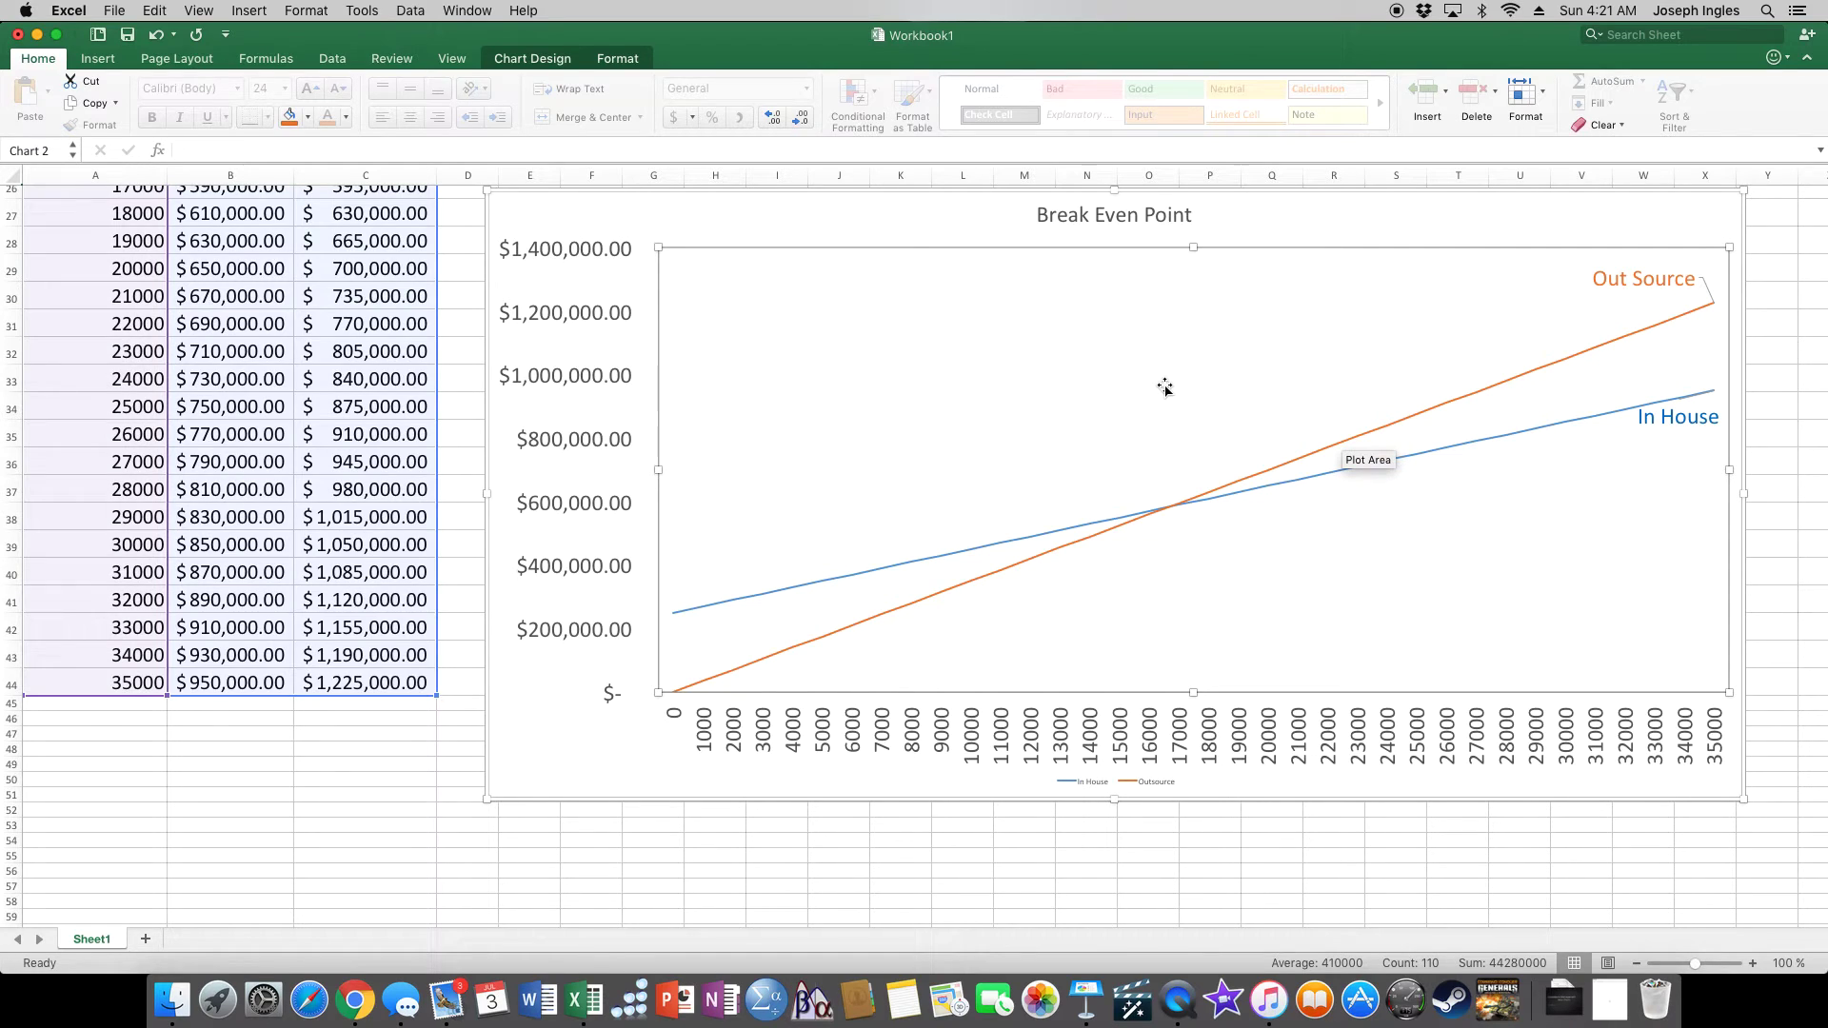
Format quantities A9:A44 with comma thousands separators and no decimals, so the axis reads 1,000 to 35,000
drag(87, 684, 94, 110)
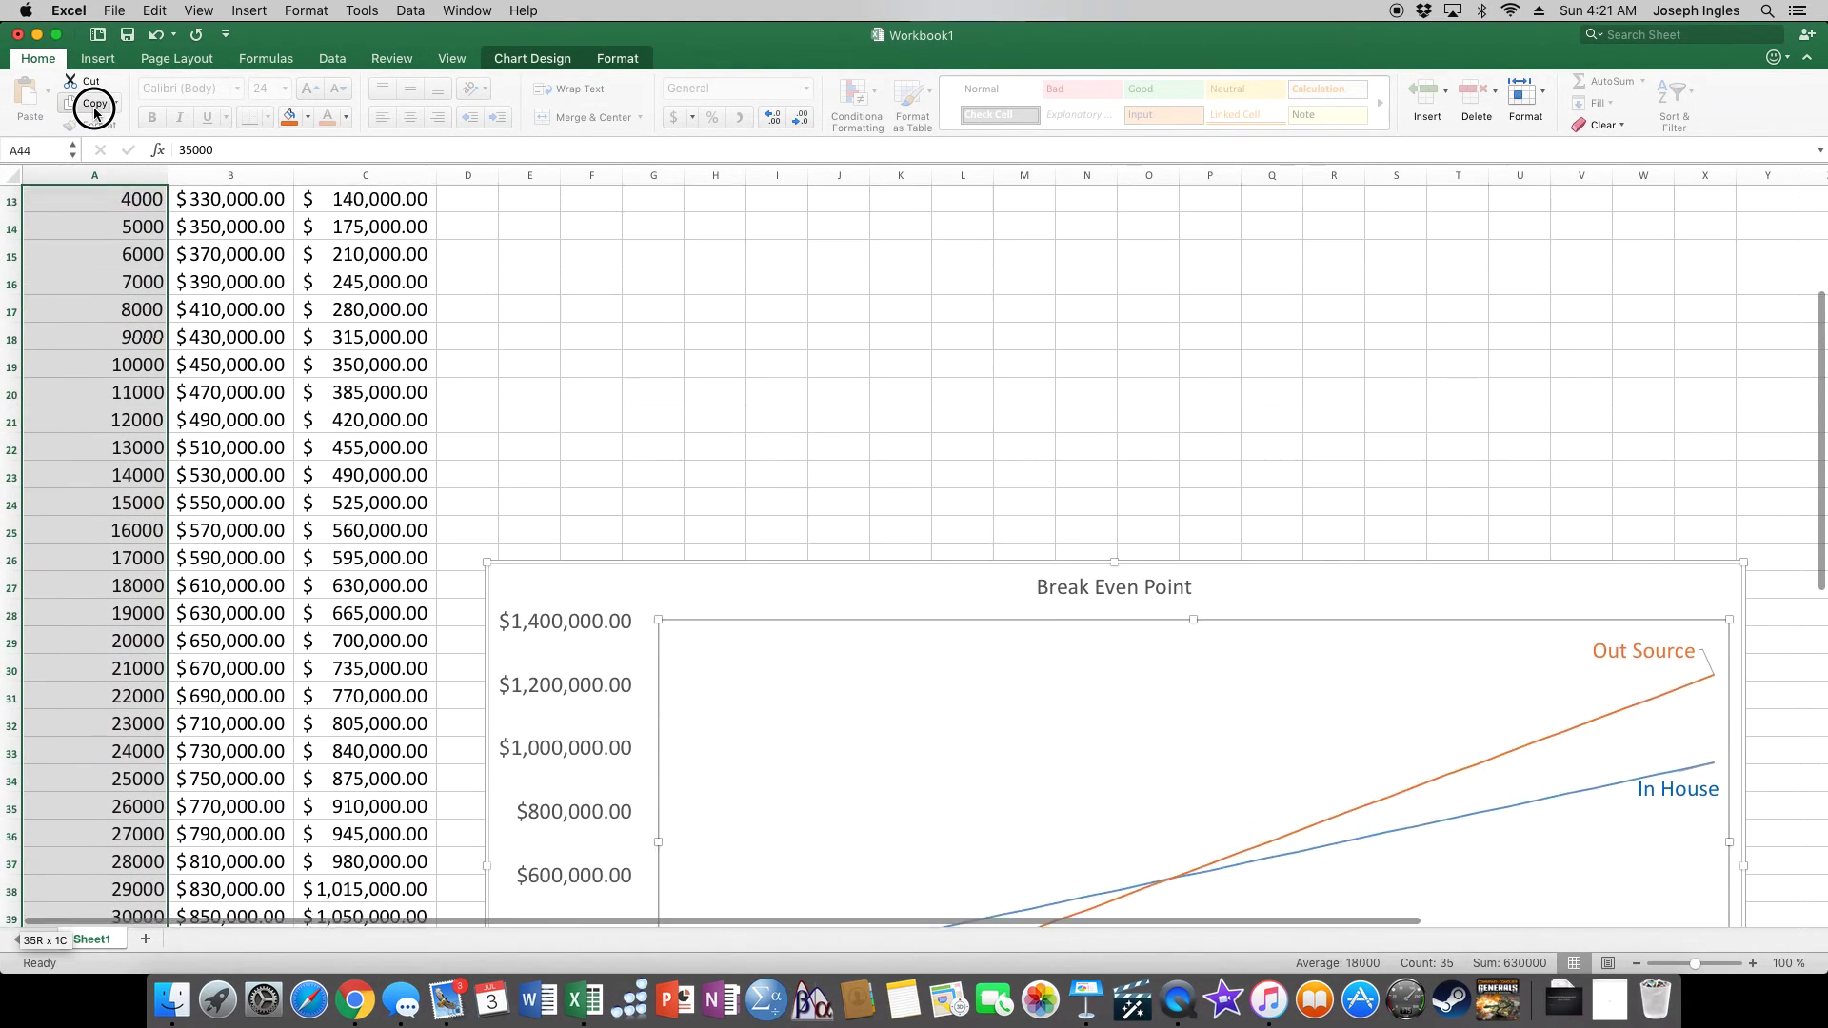
drag(95, 109, 101, 283)
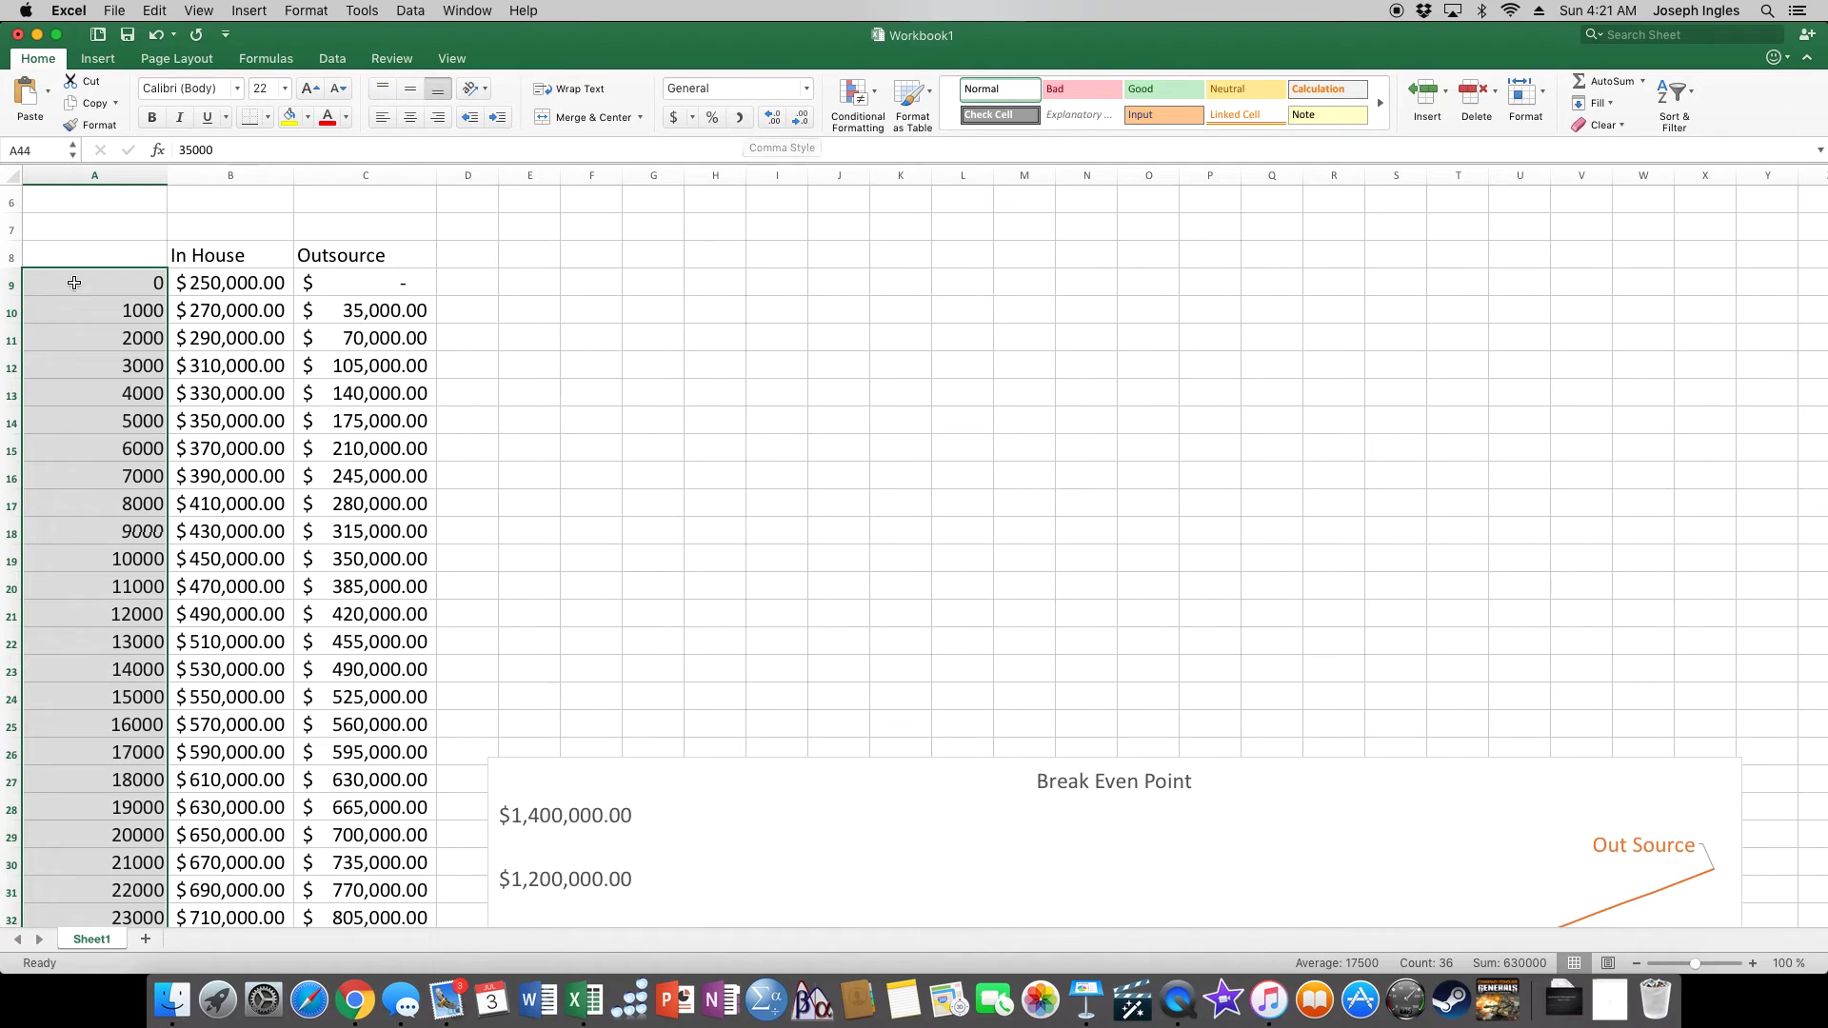
click(739, 120)
click(802, 118)
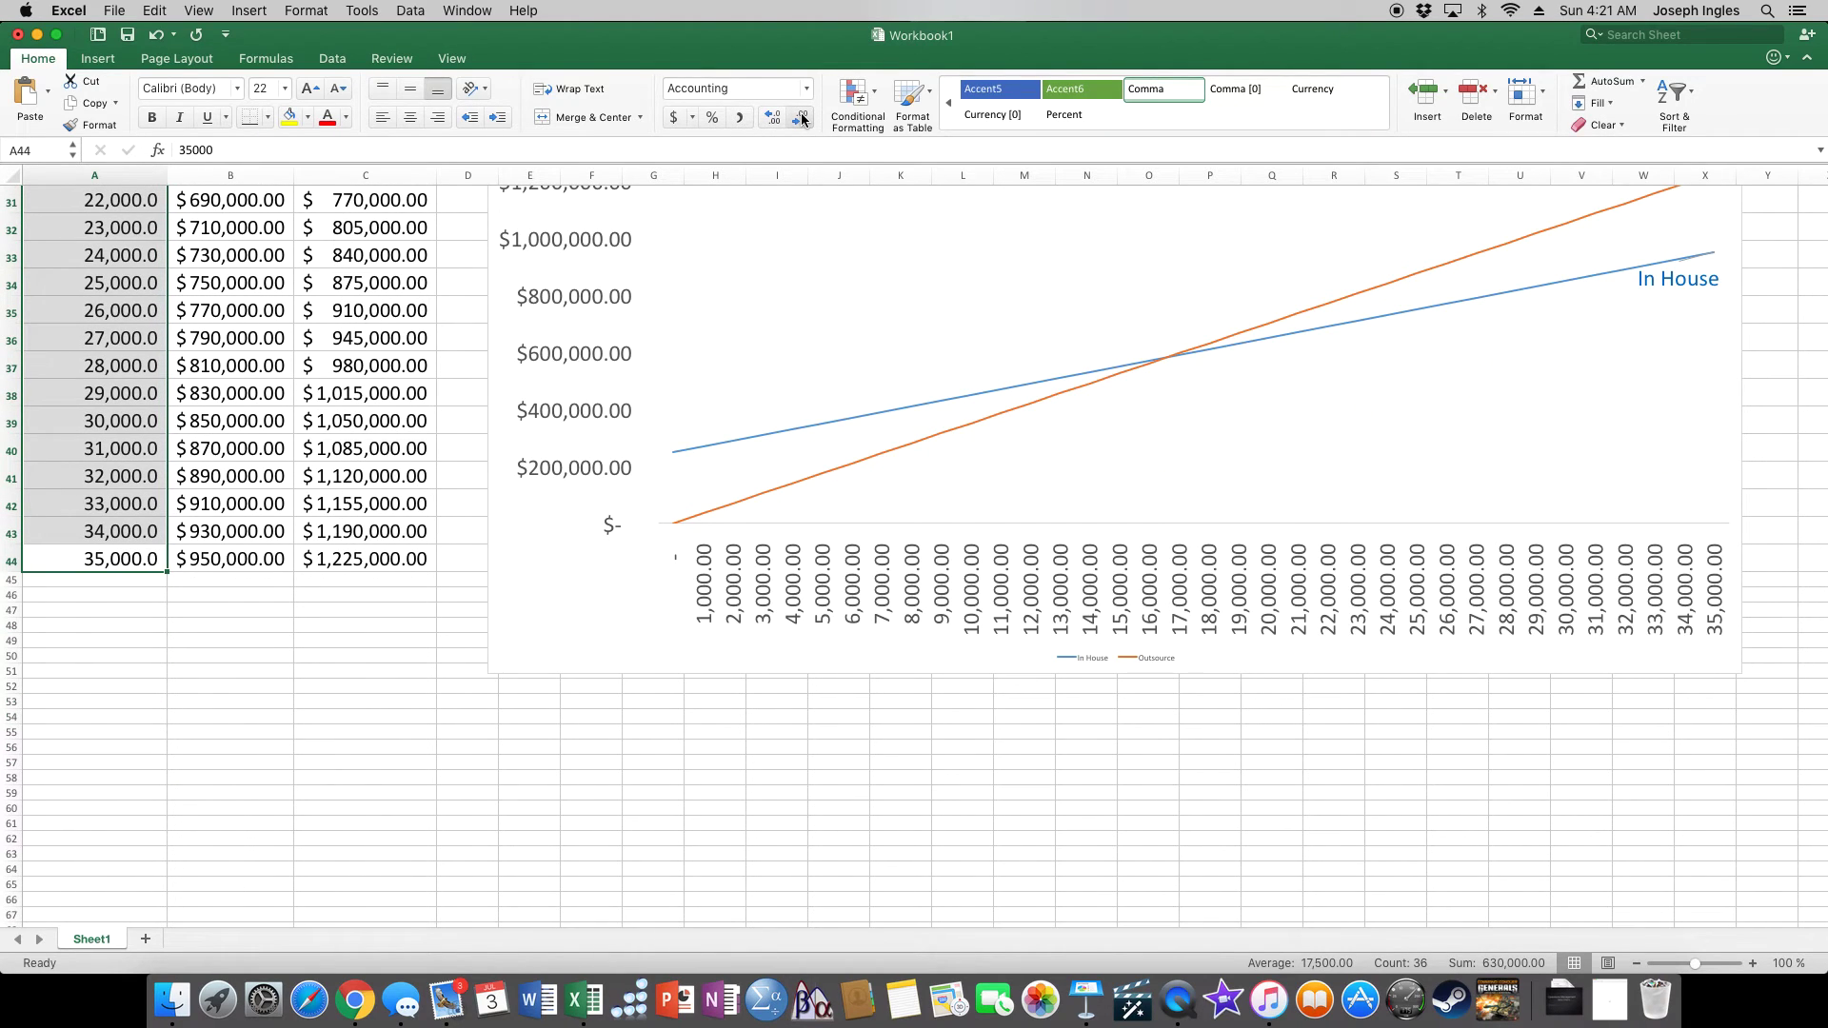
click(802, 119)
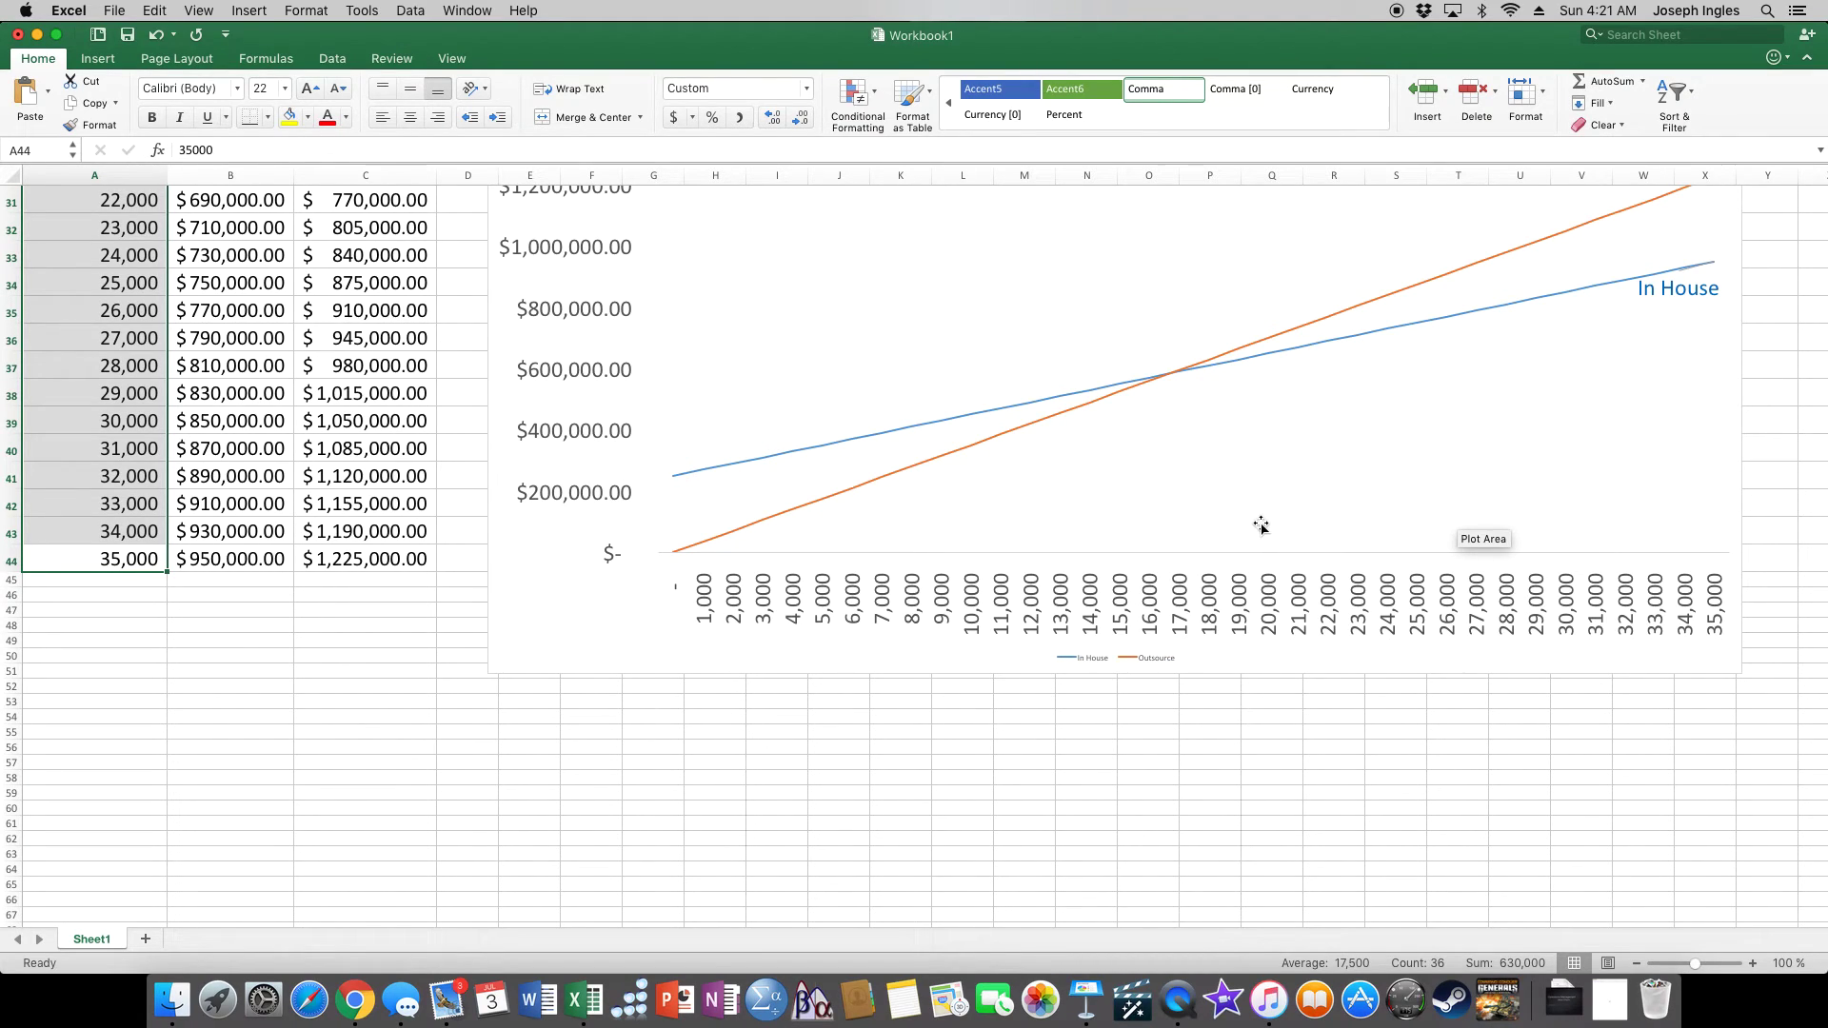
click(1095, 660)
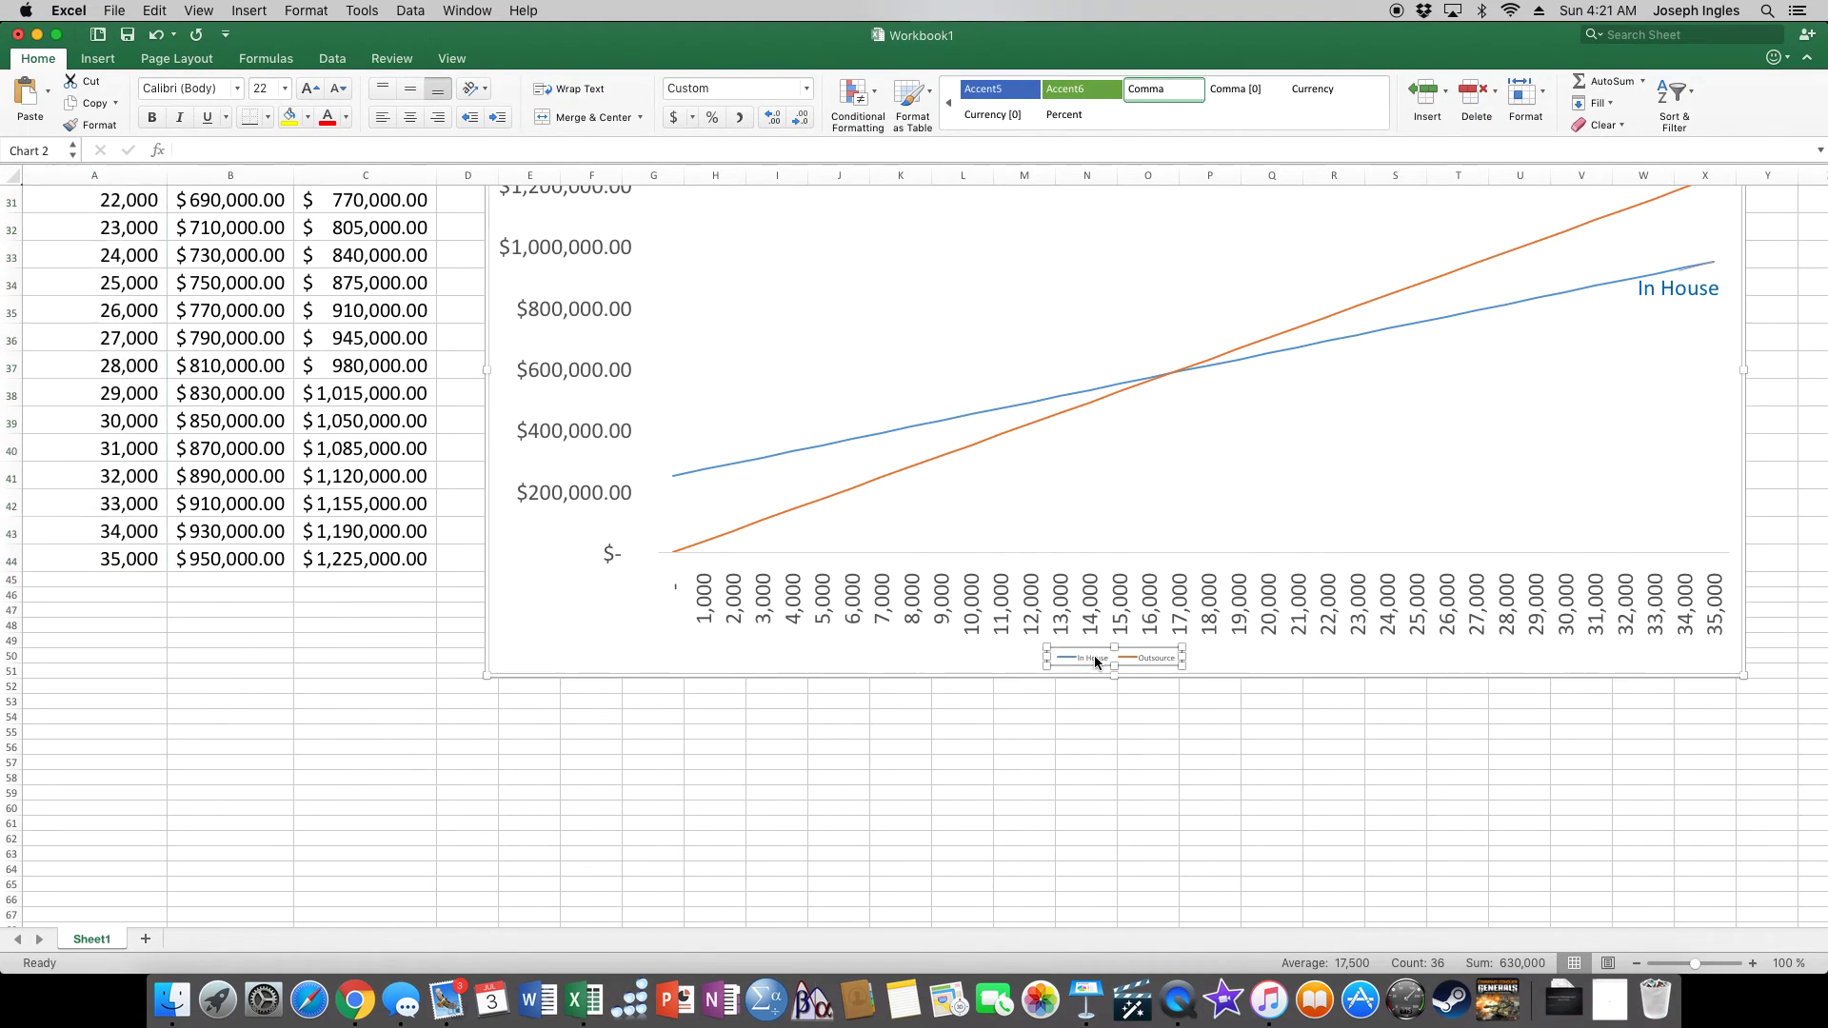
Set the legend's In House and Outsource entries to 24 point and deselect the chart
click(285, 89)
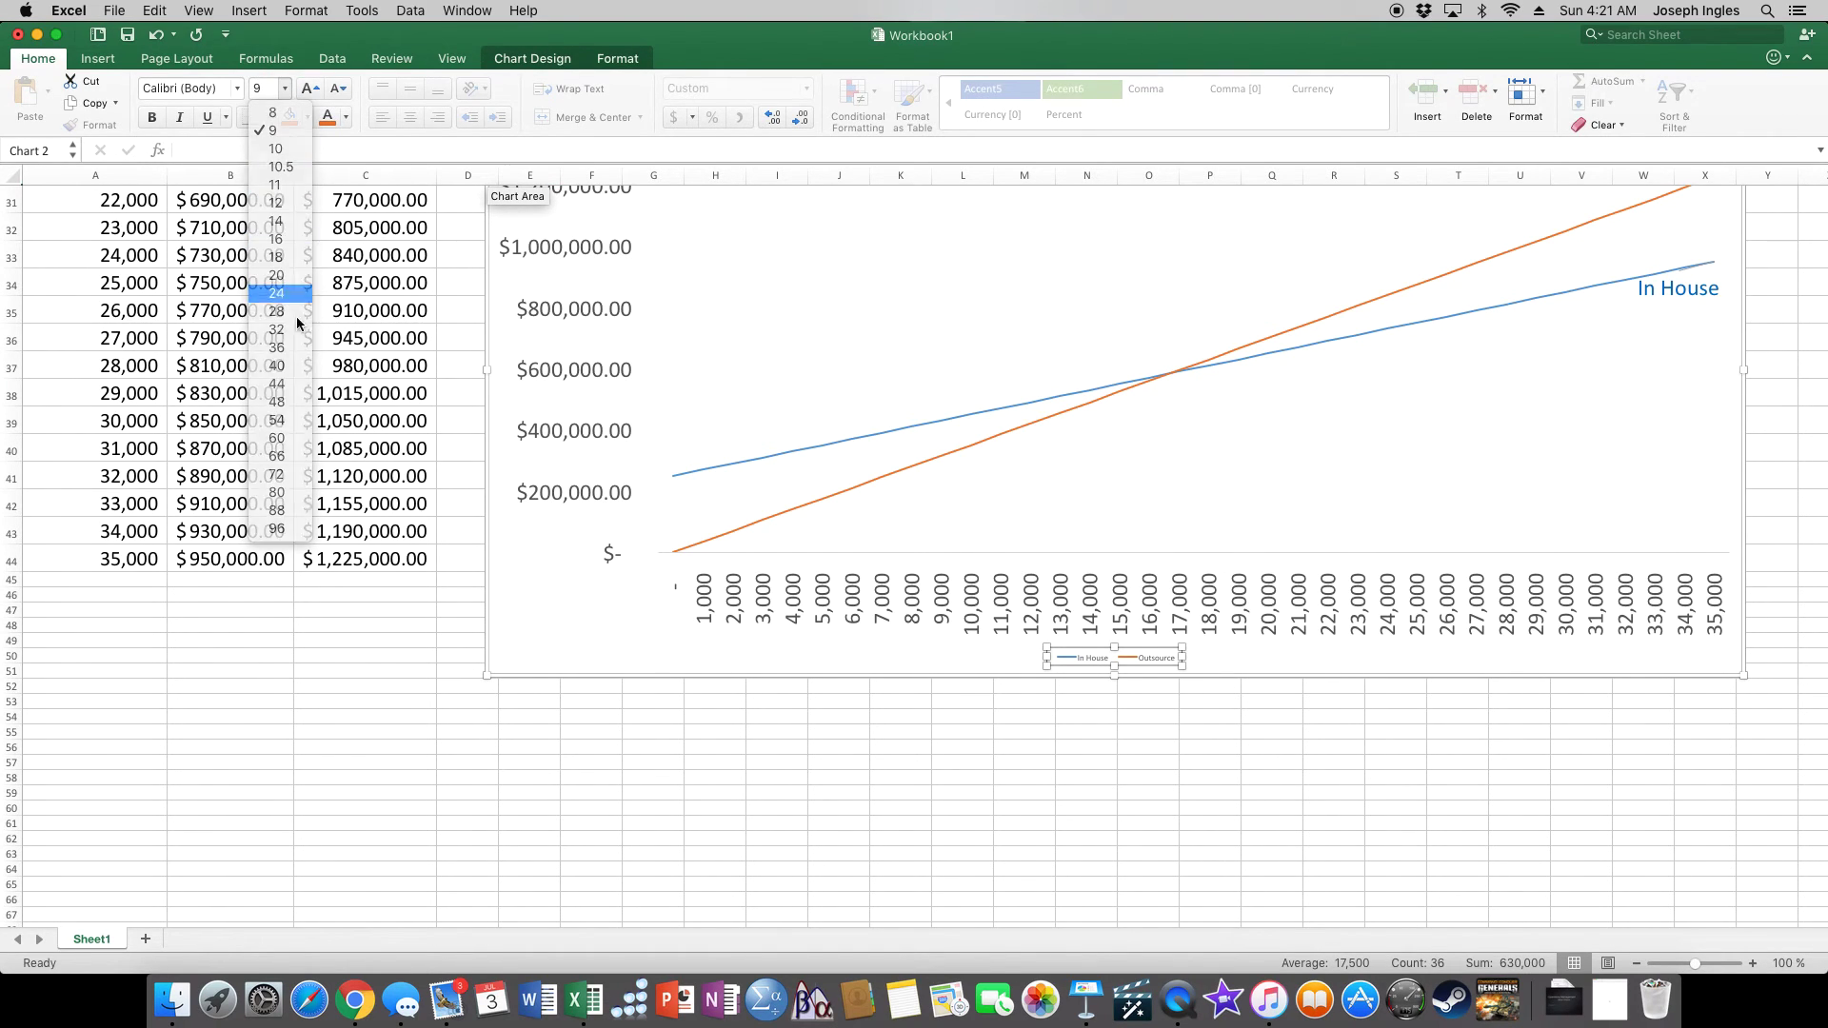
click(276, 294)
scroll(1231, 495, up, 5)
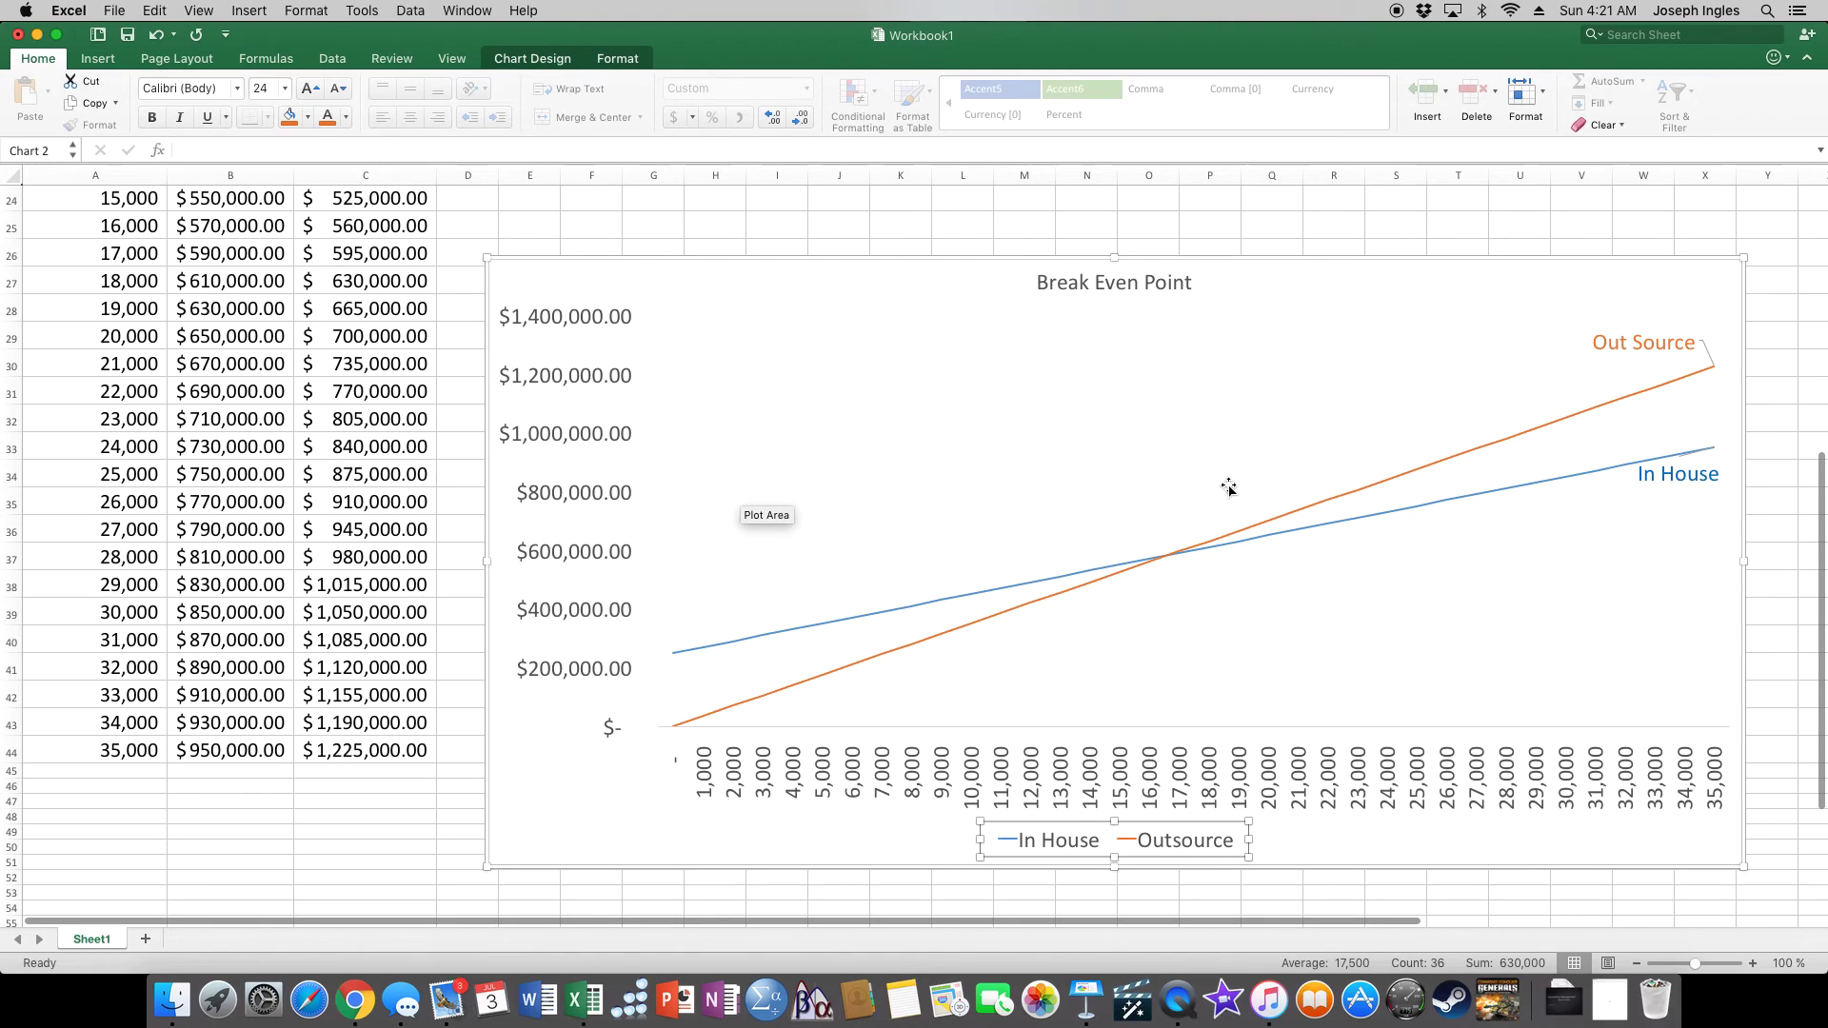
click(417, 829)
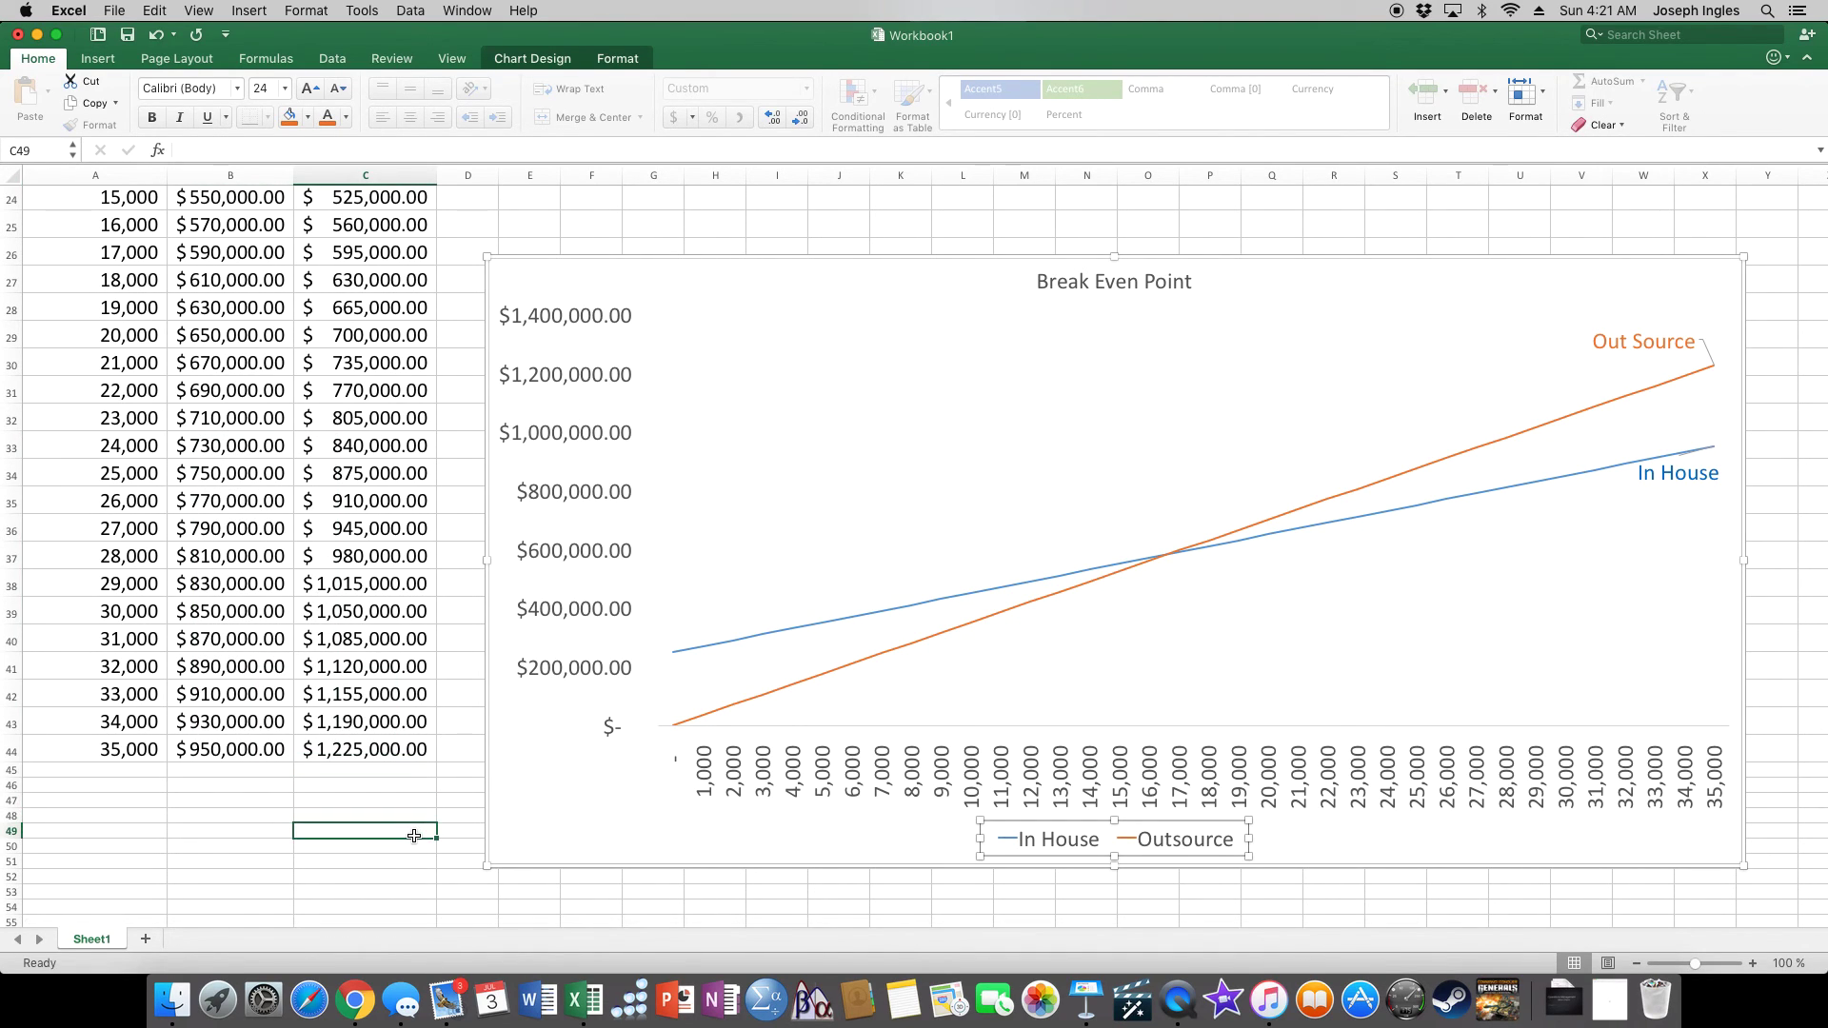